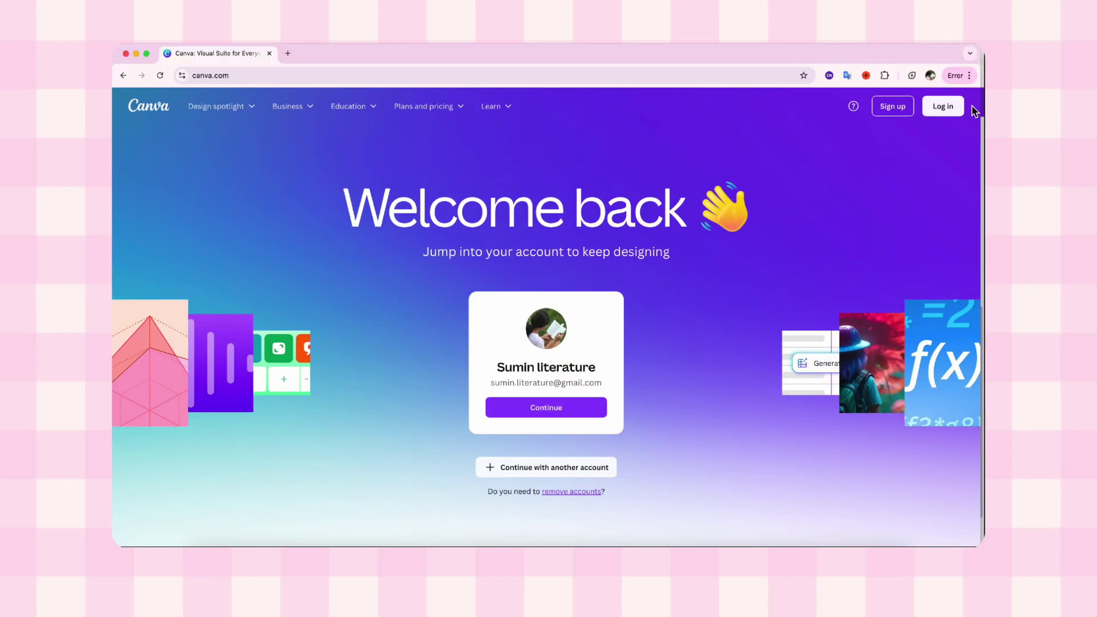
Step: Log in to Canva with the saved account to reach the Home dashboard
click(963, 110)
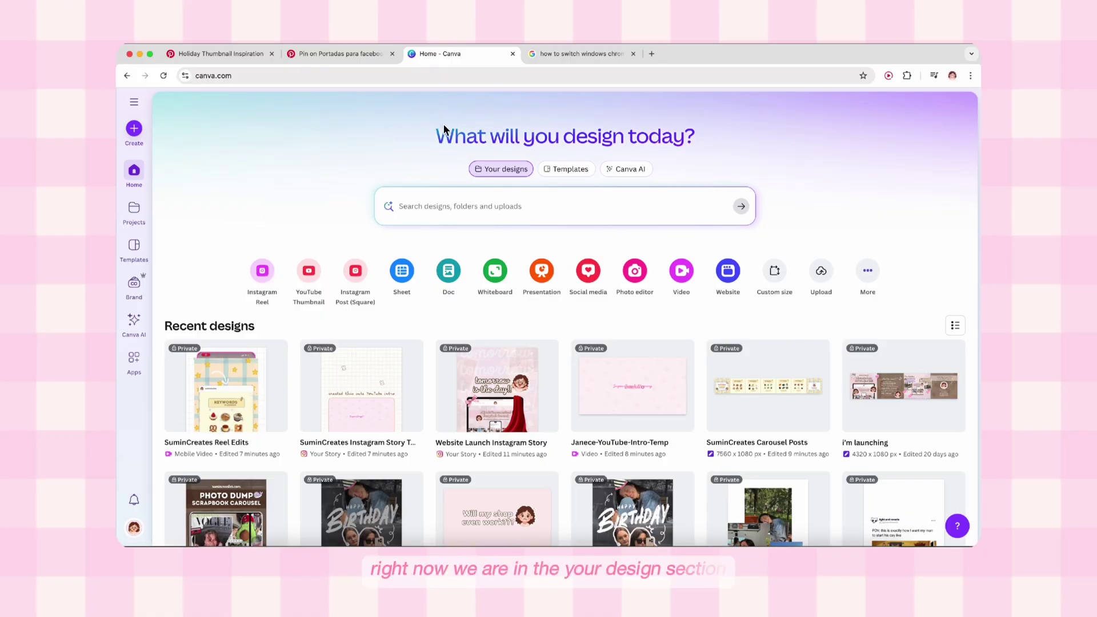
Step: Switch the search to Templates and show the 'tiktok video' template results
scroll(454, 119, down, 3)
scroll(454, 171, up, 3)
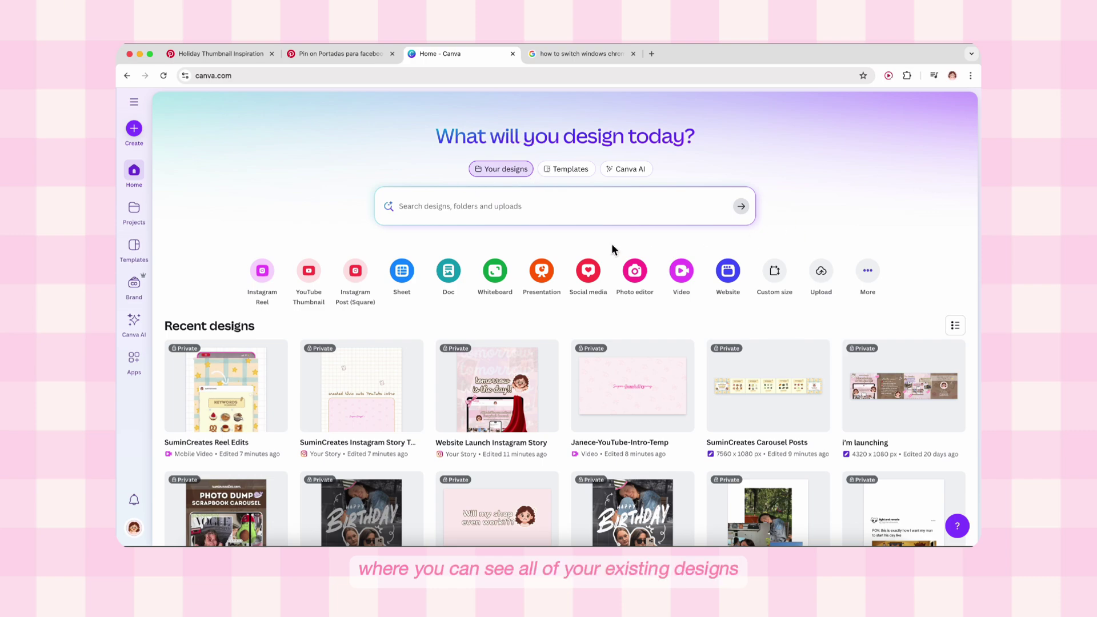
scroll(685, 341, down, 5)
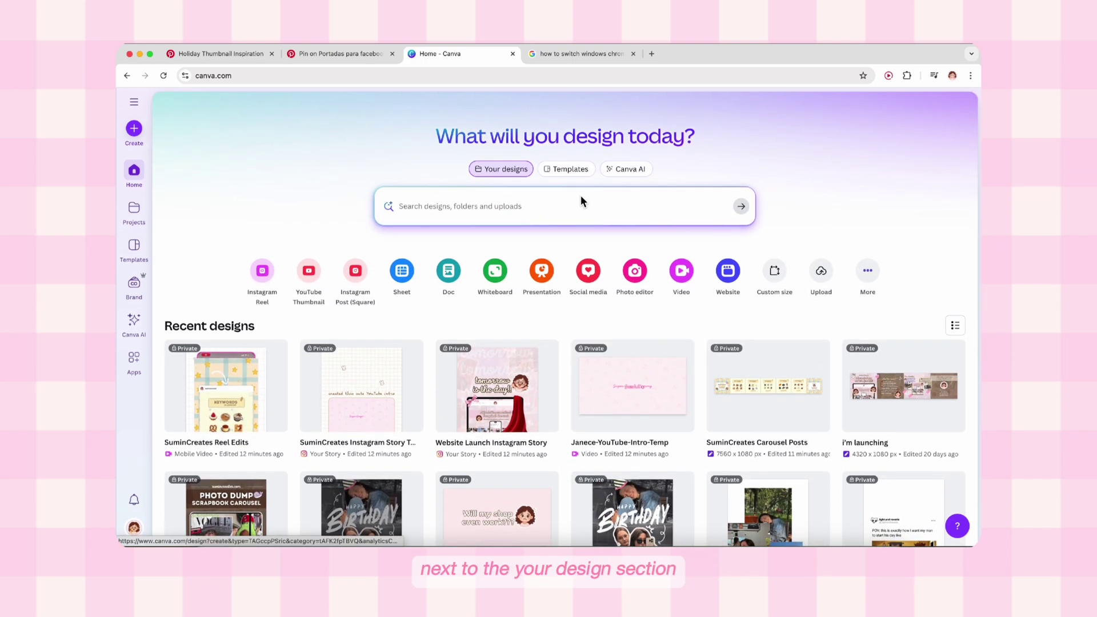
click(571, 171)
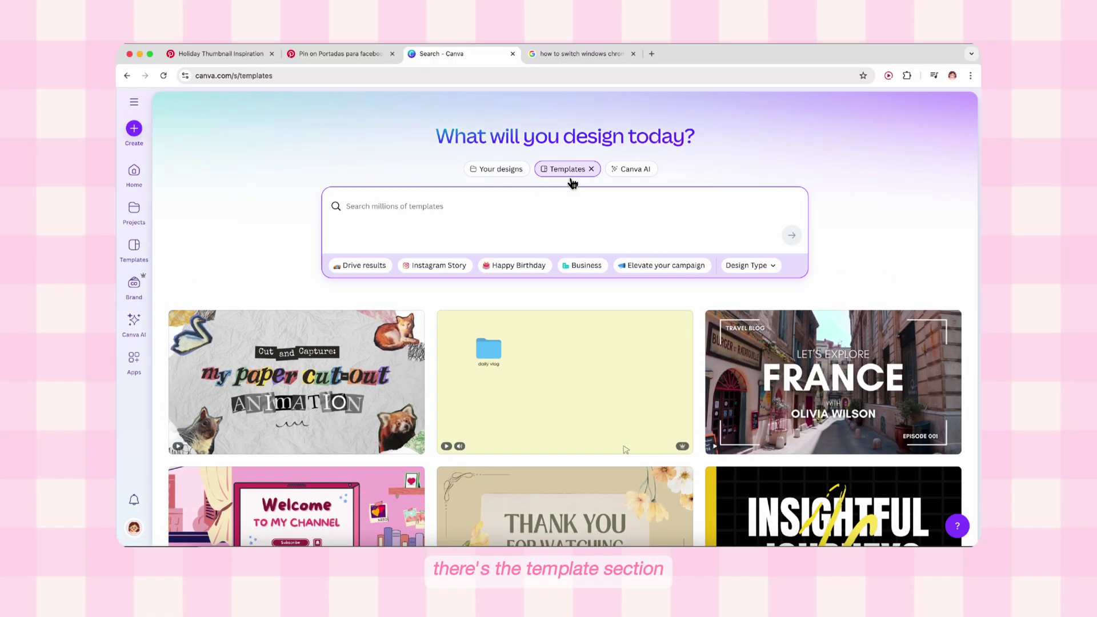
scroll(864, 311, down, 12)
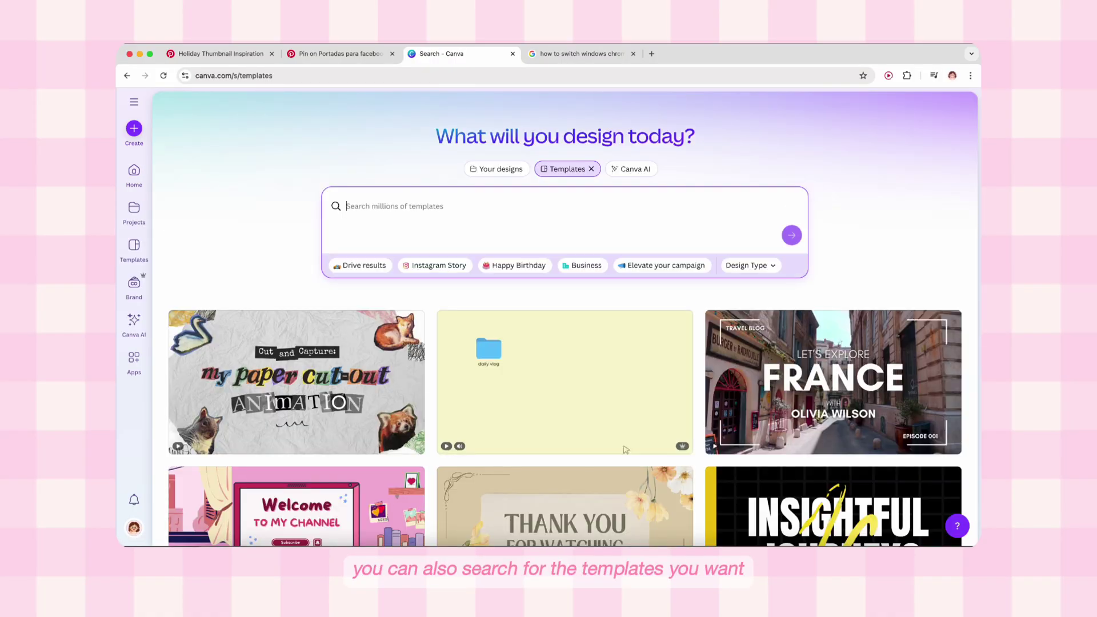
text(tiktok)
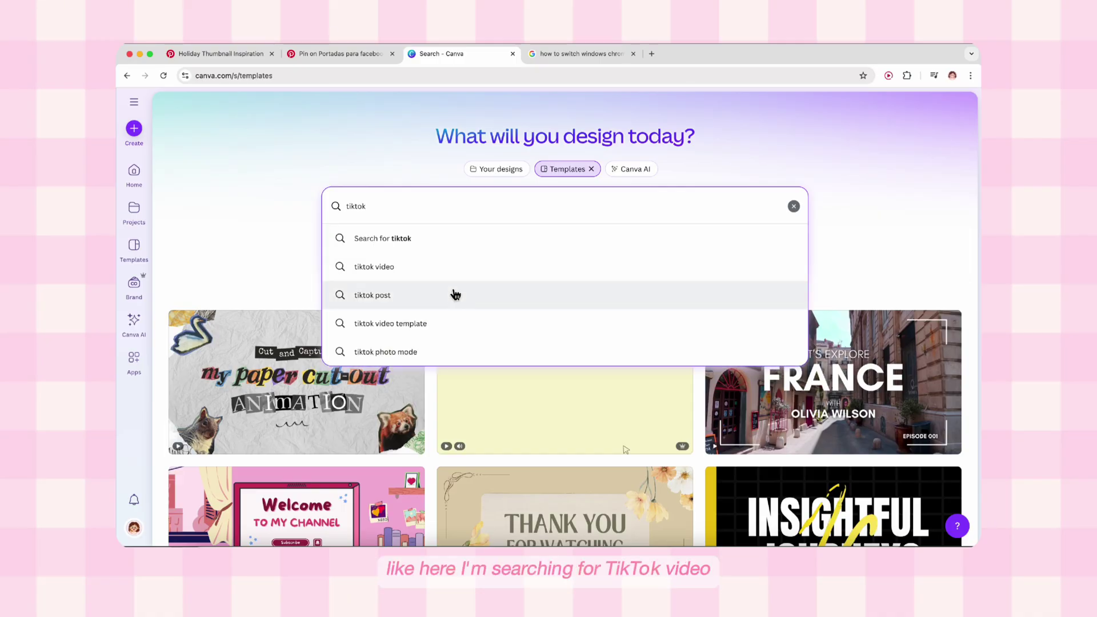
click(452, 269)
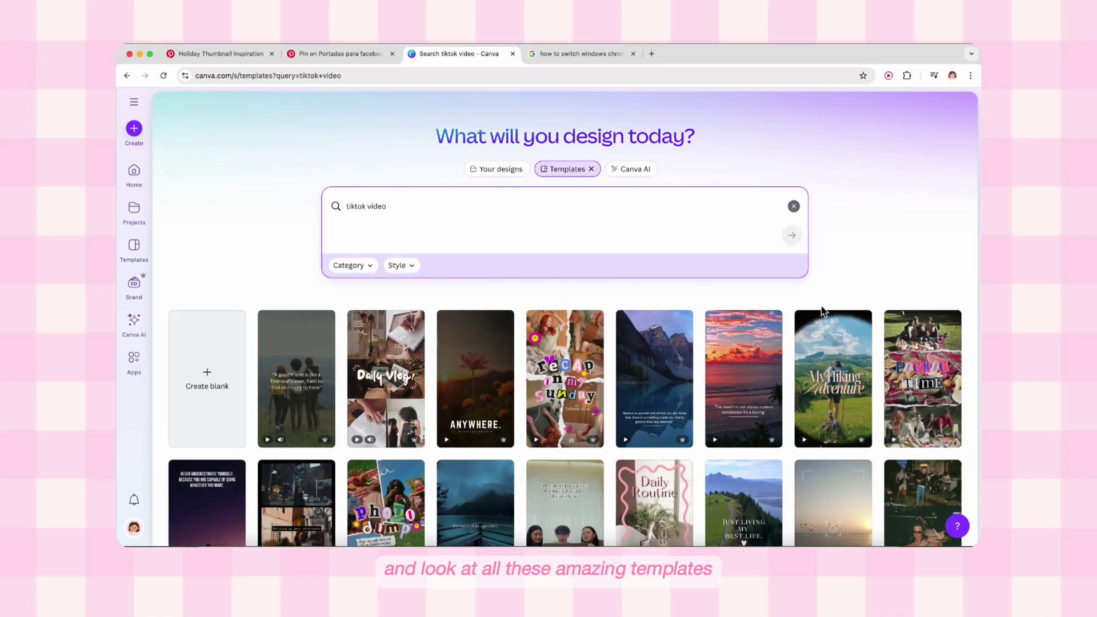
Step: Search the templates for 'instagram reels video' and scroll the results
scroll(823, 309, down, 5)
text(i)
text(nstagram reels video)
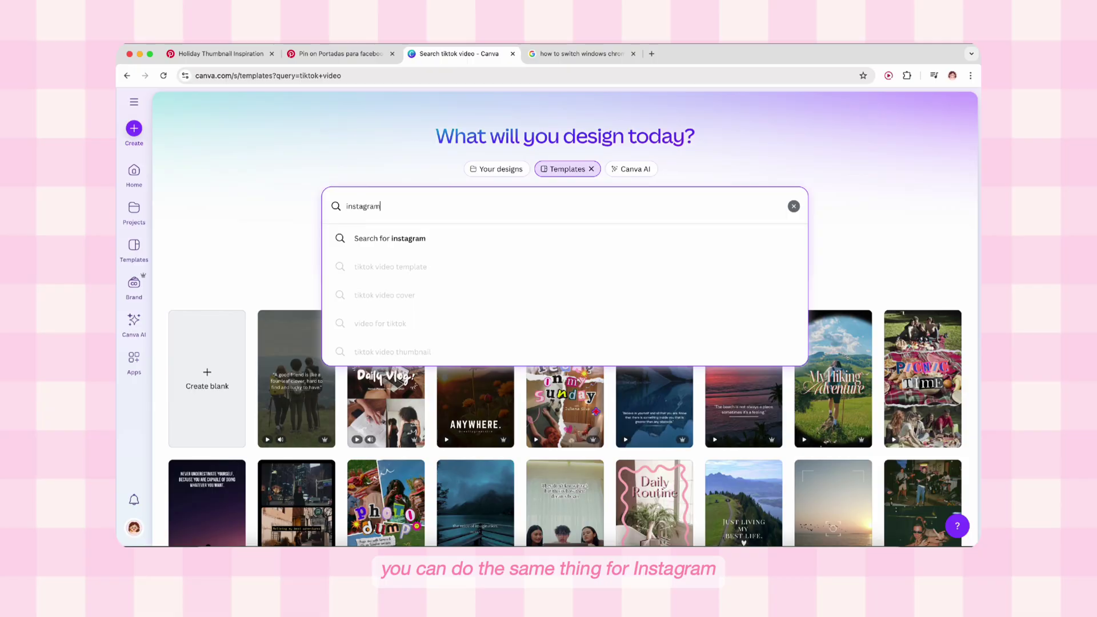
key(Return)
scroll(809, 396, down, 5)
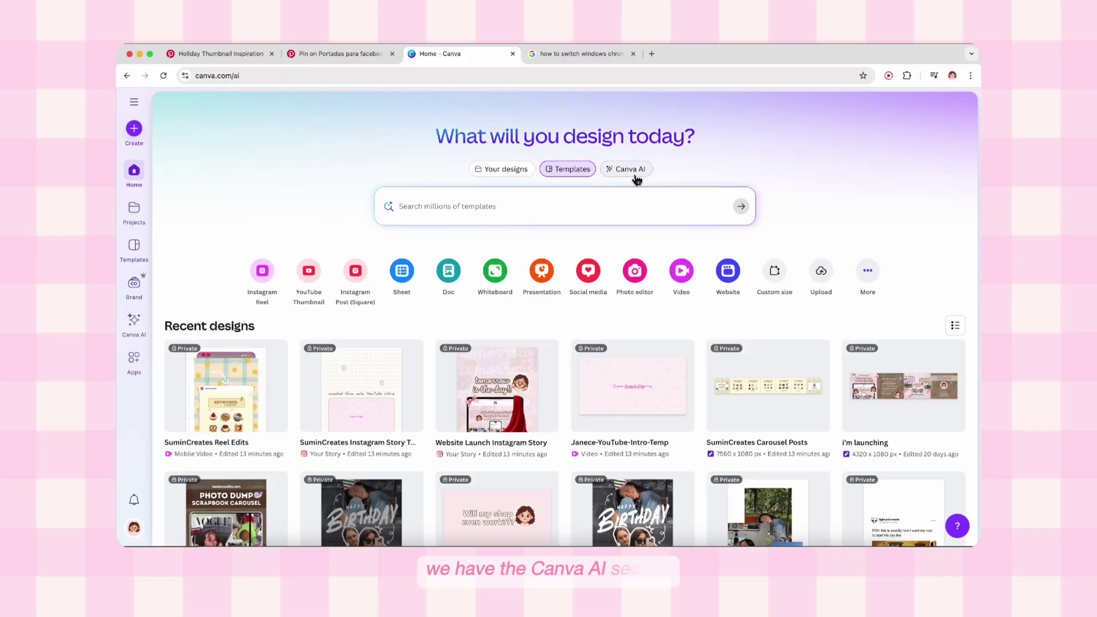
Step: Scroll through the Canva AI example creations, then switch the search to Your designs
click(629, 170)
scroll(925, 266, down, 5)
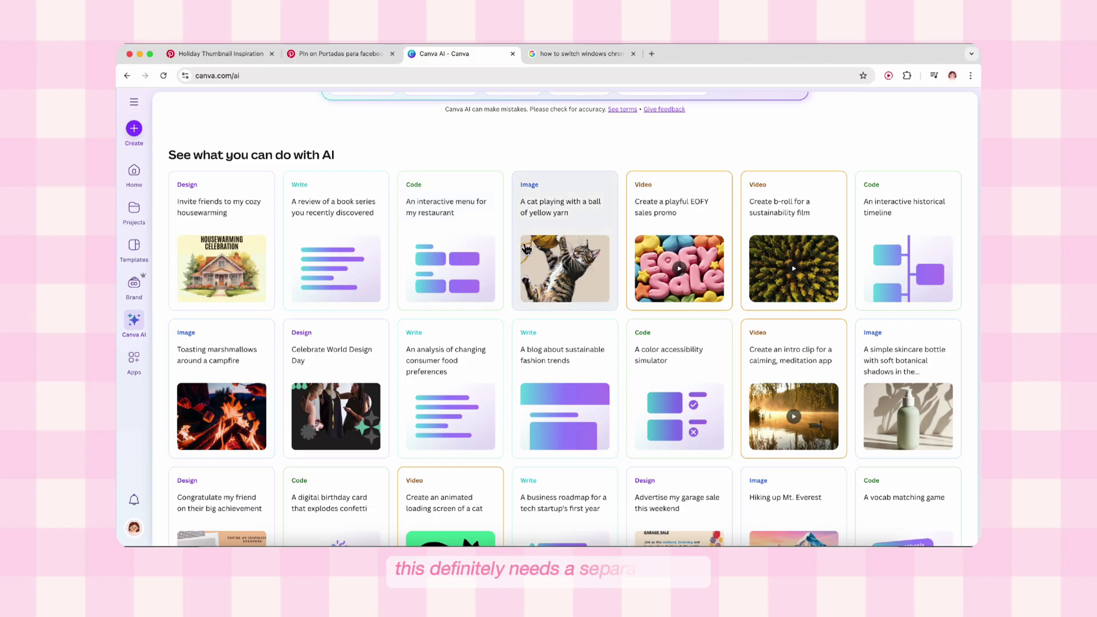
scroll(606, 272, down, 3)
scroll(607, 272, up, 1)
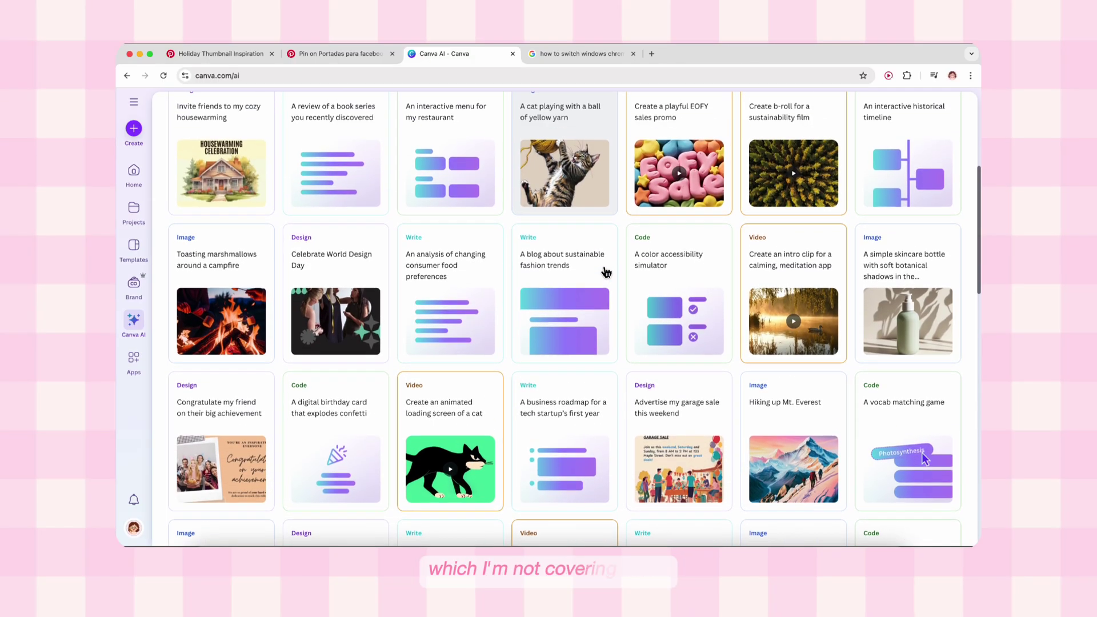
scroll(606, 272, up, 3)
scroll(606, 272, up, 3)
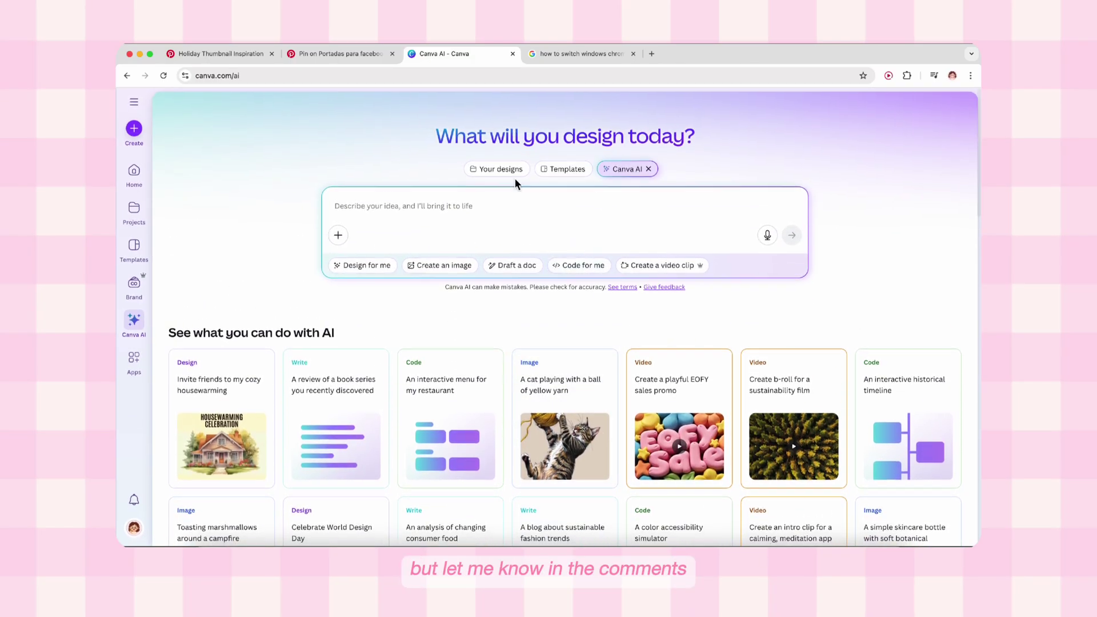
click(509, 171)
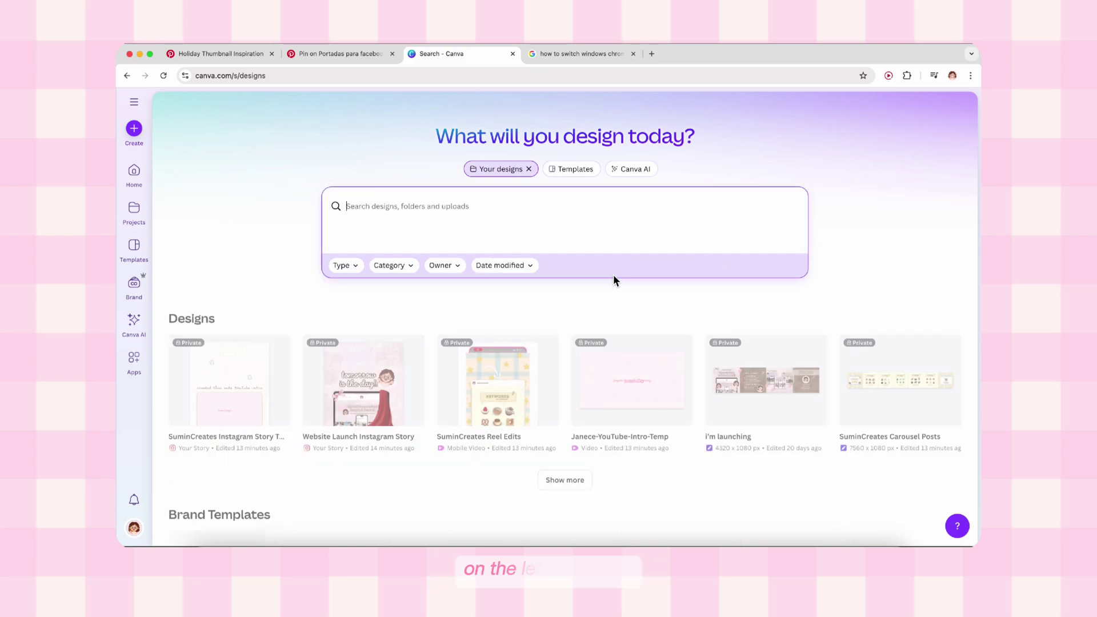
Step: Visit Home, the Projects overview and the Templates section, paging through its categories
click(143, 176)
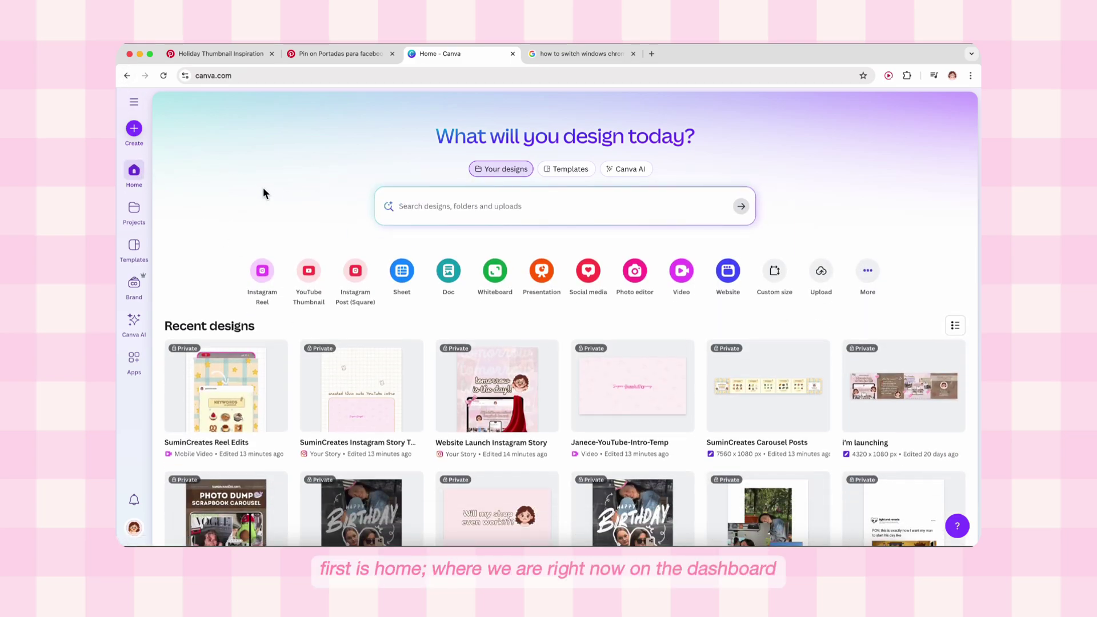
click(136, 218)
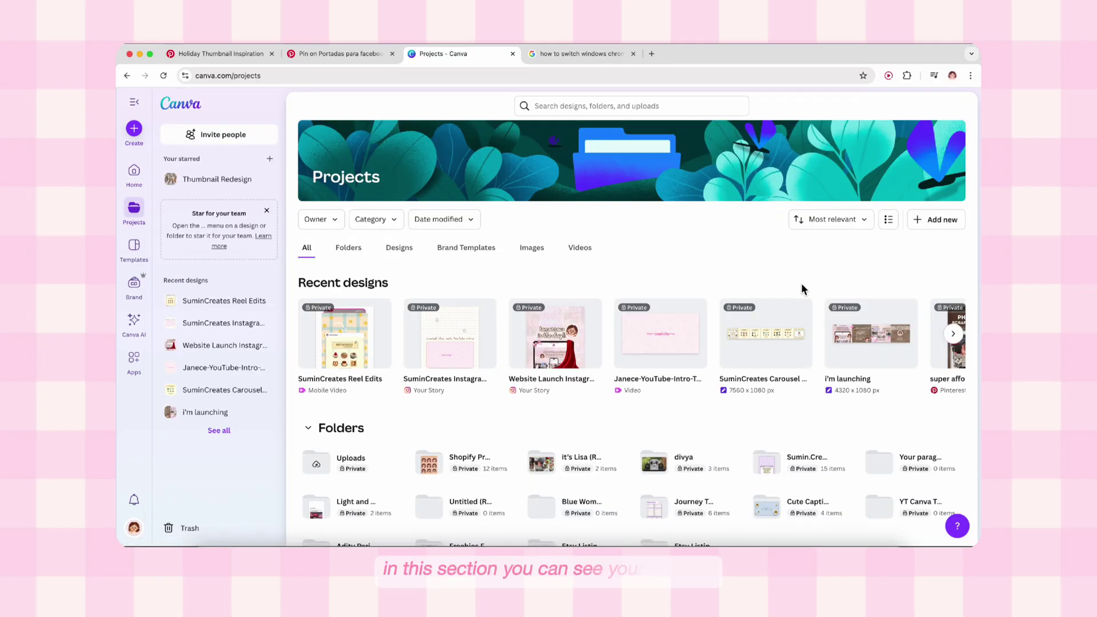
scroll(801, 284, down, 4)
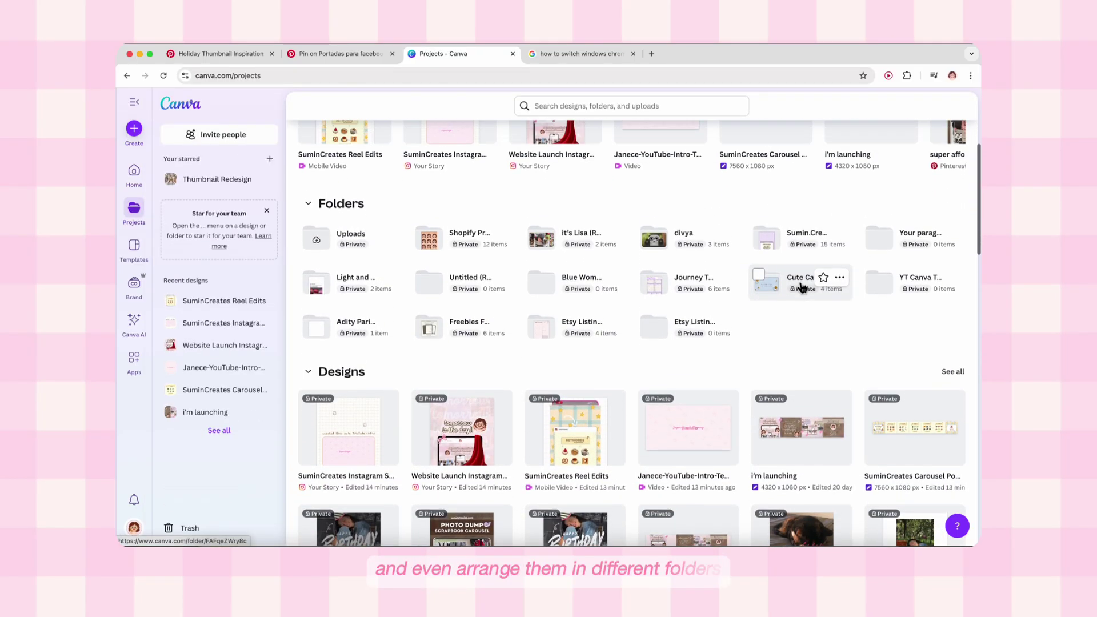
scroll(803, 287, up, 4)
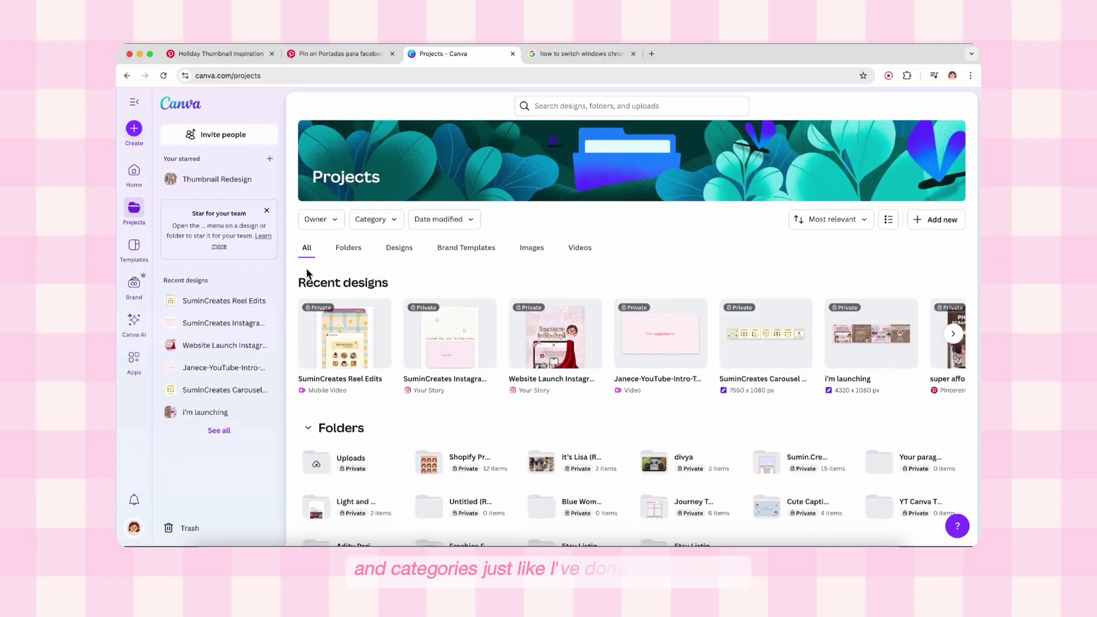
click(141, 260)
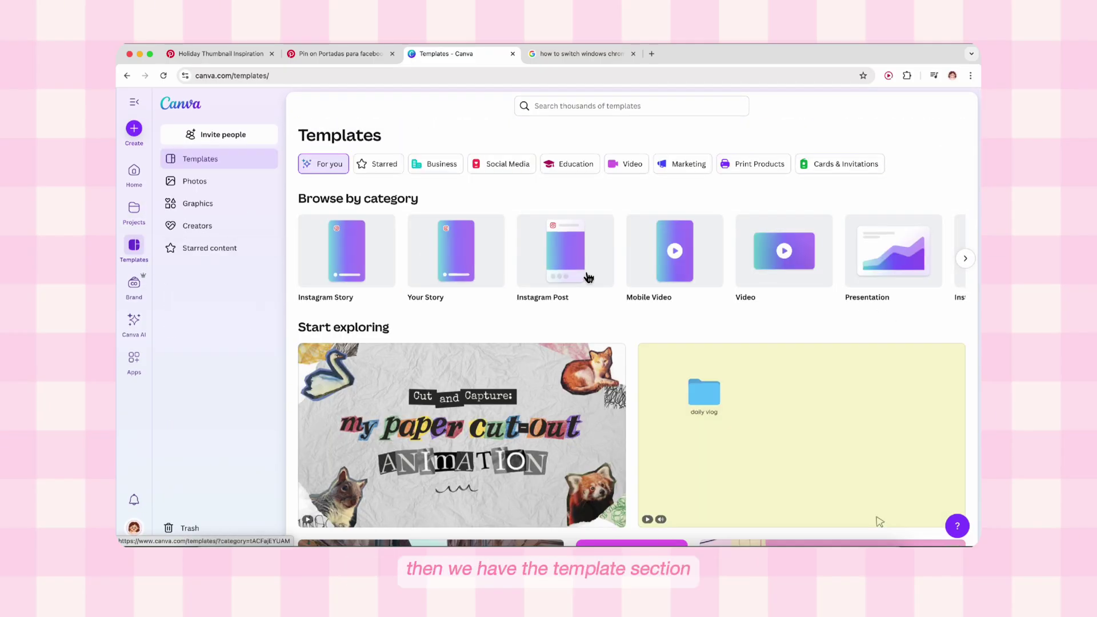
click(966, 261)
click(966, 260)
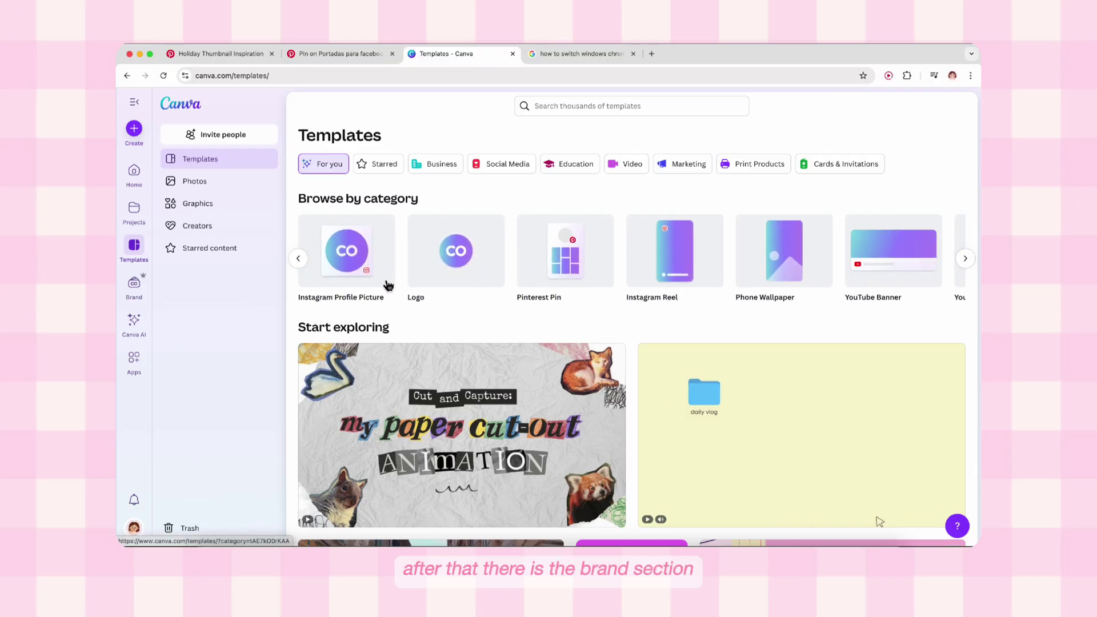
Step: Look over the Brand section and the Canva AI page
click(135, 285)
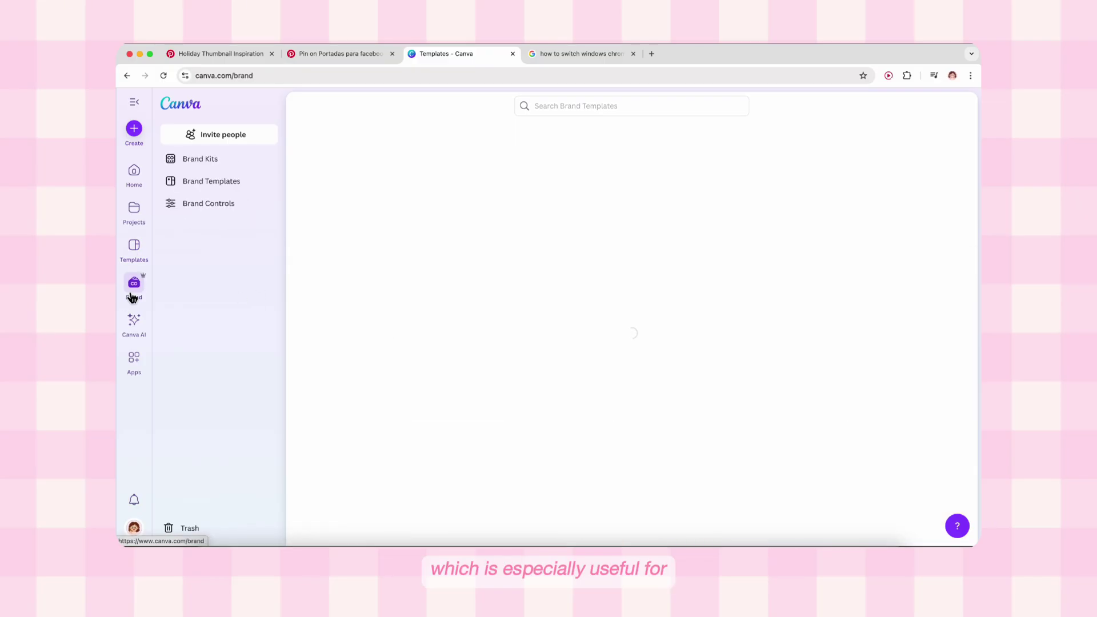
scroll(708, 377, down, 1)
scroll(709, 377, up, 1)
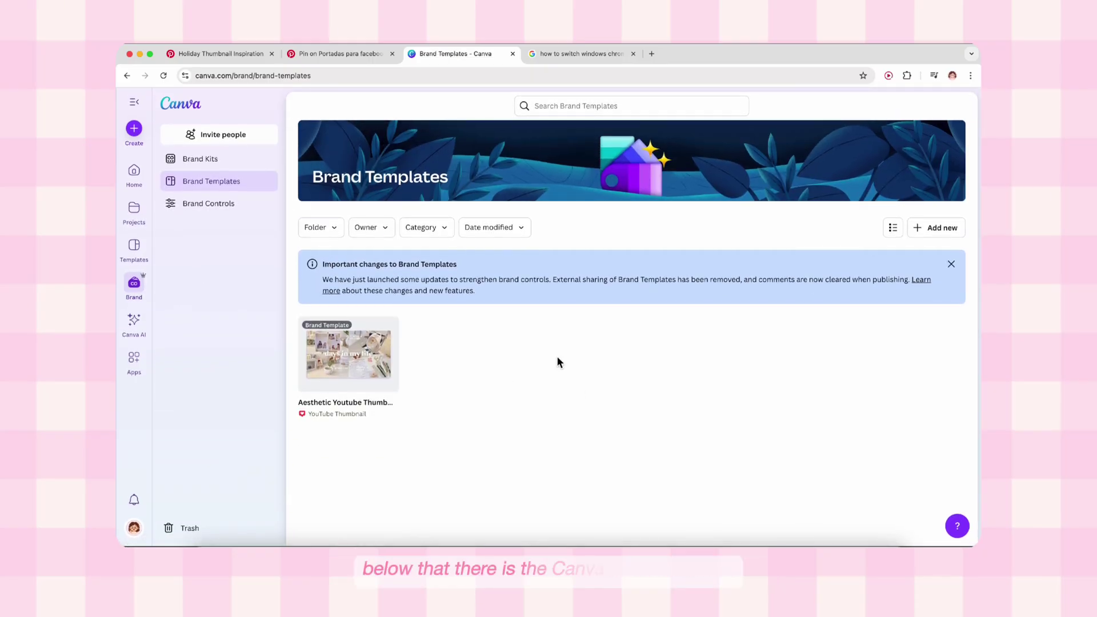
click(142, 337)
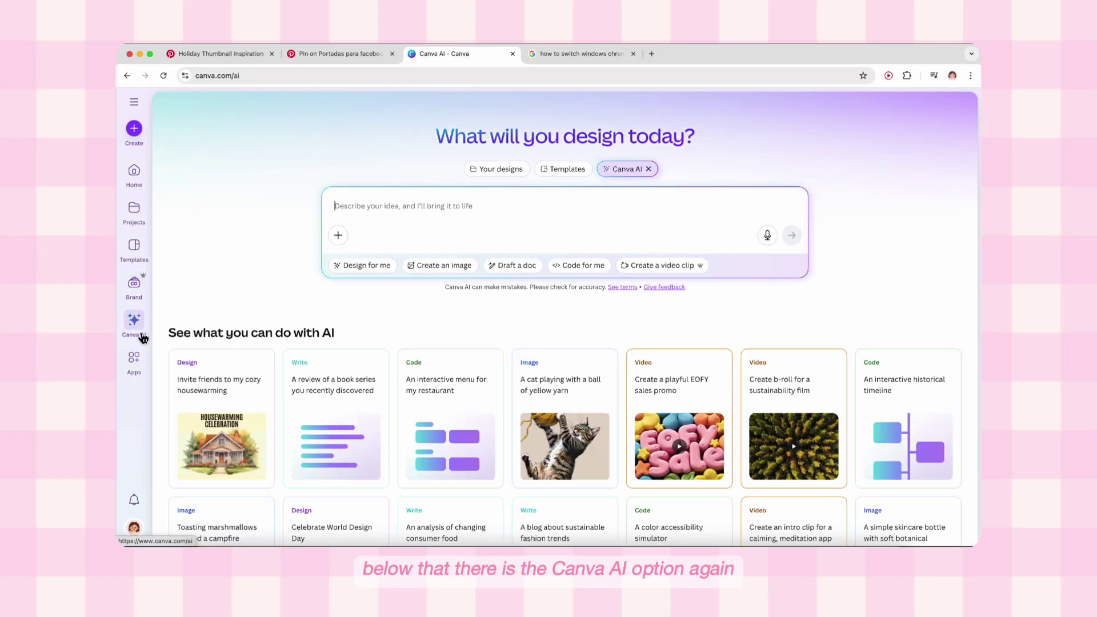
Step: Browse the Apps directory, then return to the Home dashboard
click(137, 363)
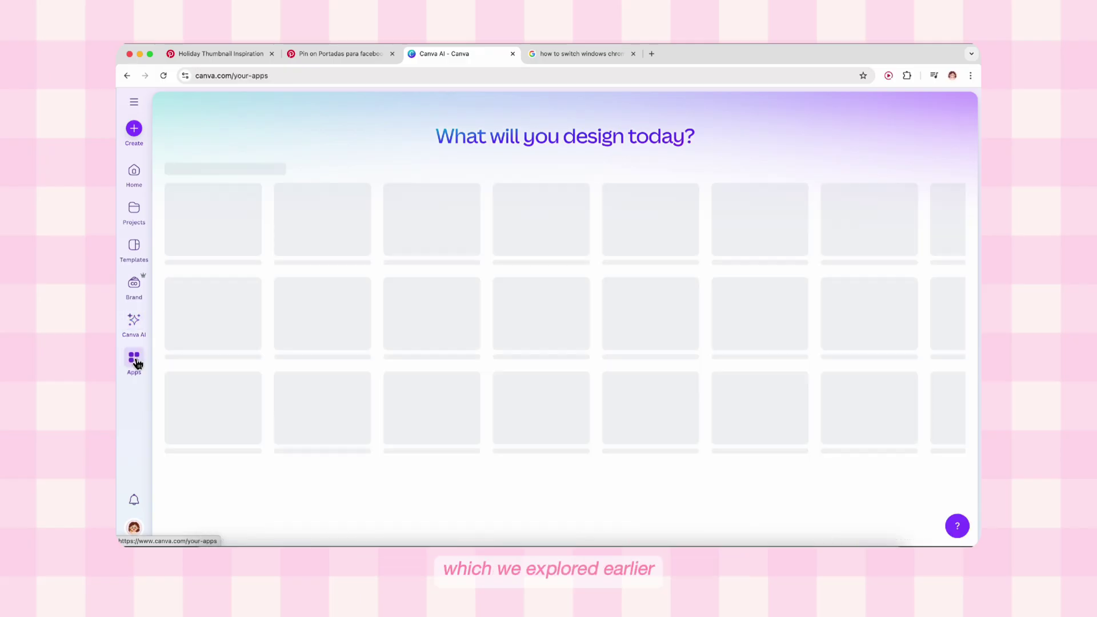
scroll(639, 400, down, 3)
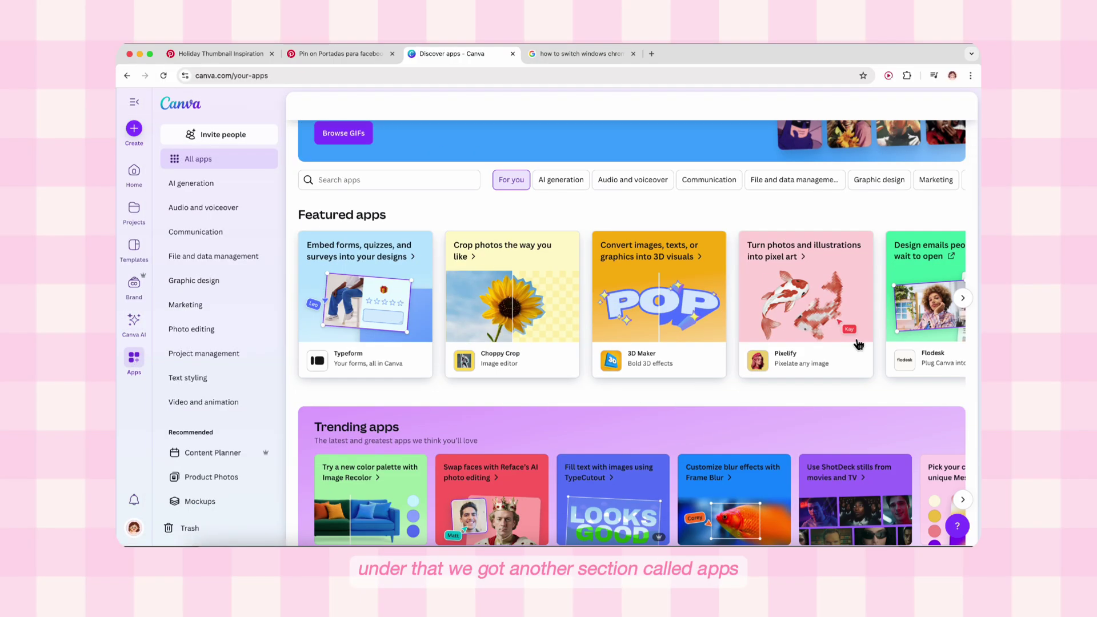
scroll(856, 337, right, 5)
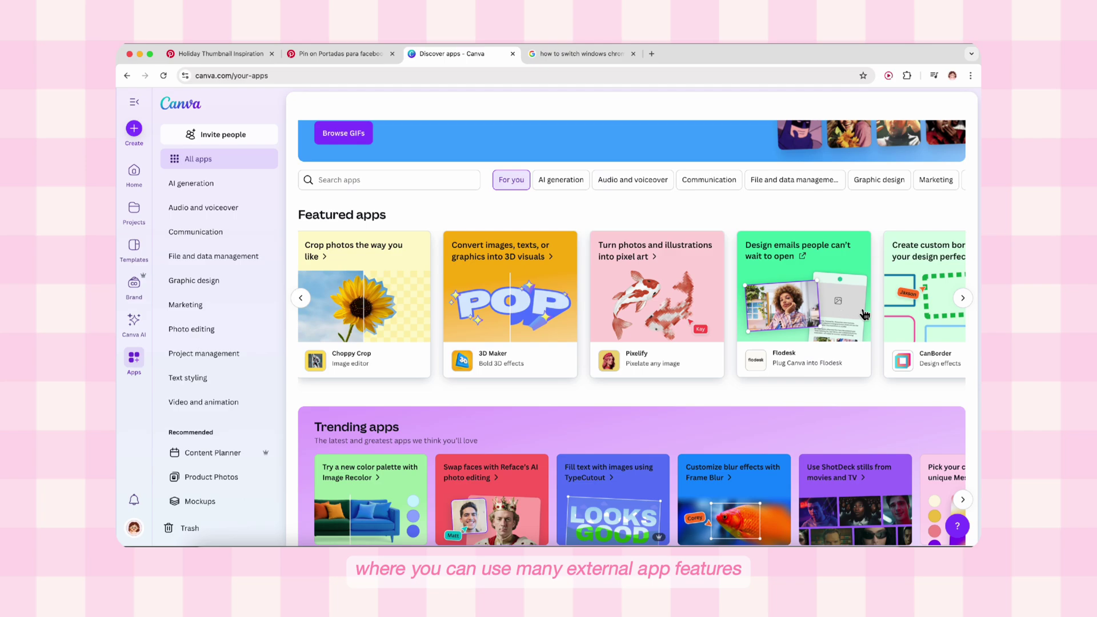
scroll(859, 306, right, 5)
scroll(829, 308, left, 8)
scroll(708, 431, down, 2)
scroll(708, 432, down, 8)
scroll(698, 430, up, 10)
click(134, 172)
Step: Search Create a design for 'youtube thumbnail' and start a 1280 × 720 px YouTube Thumbnail
click(135, 138)
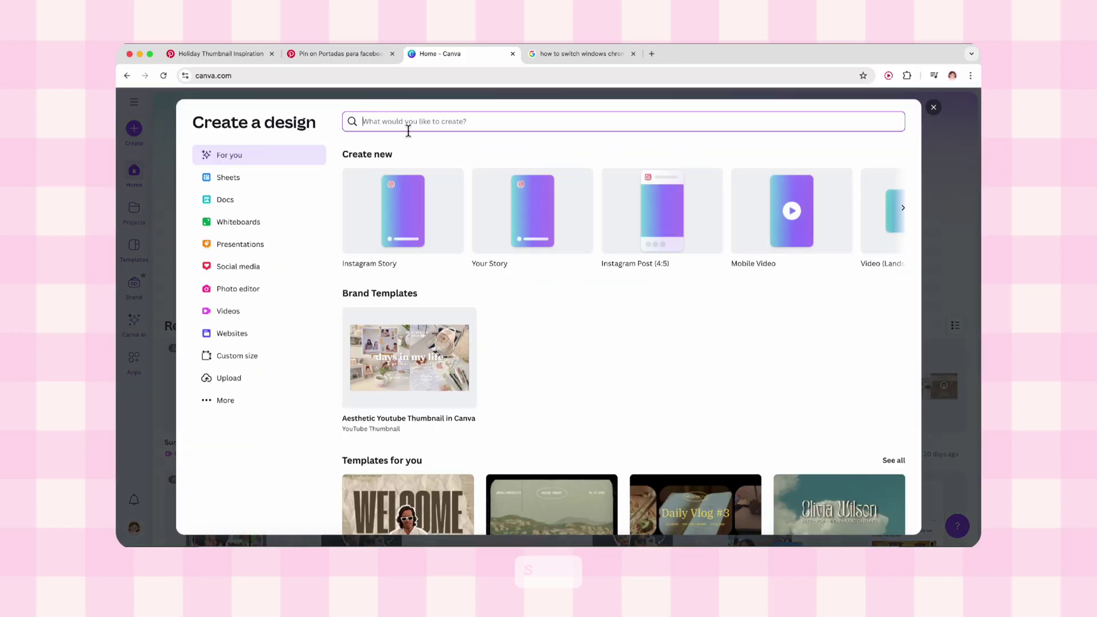
text(yout)
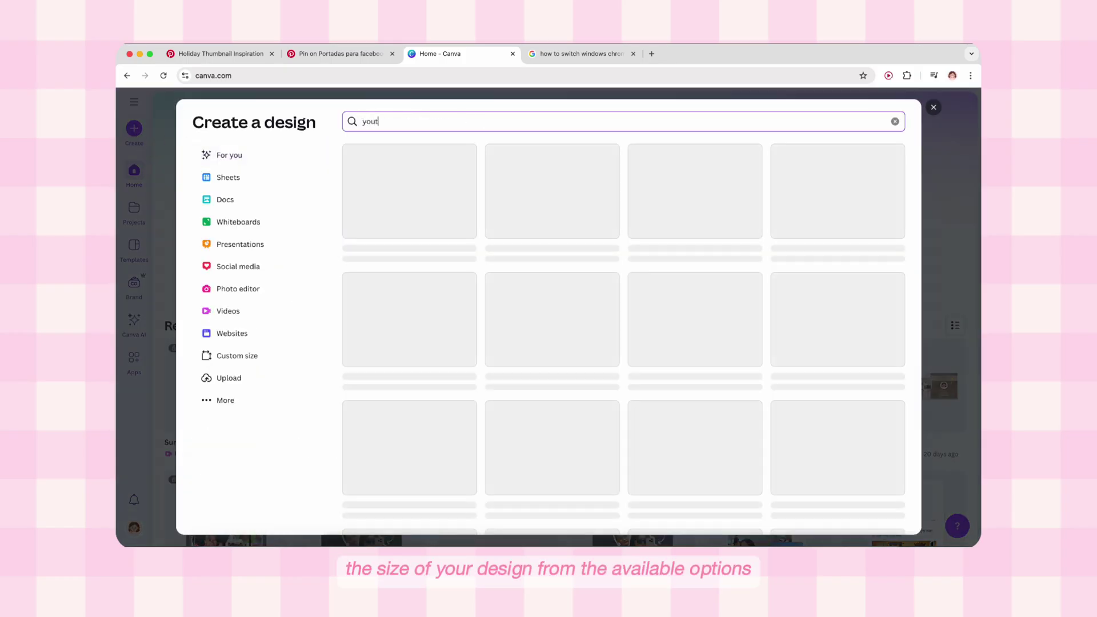
text(ube thumbn)
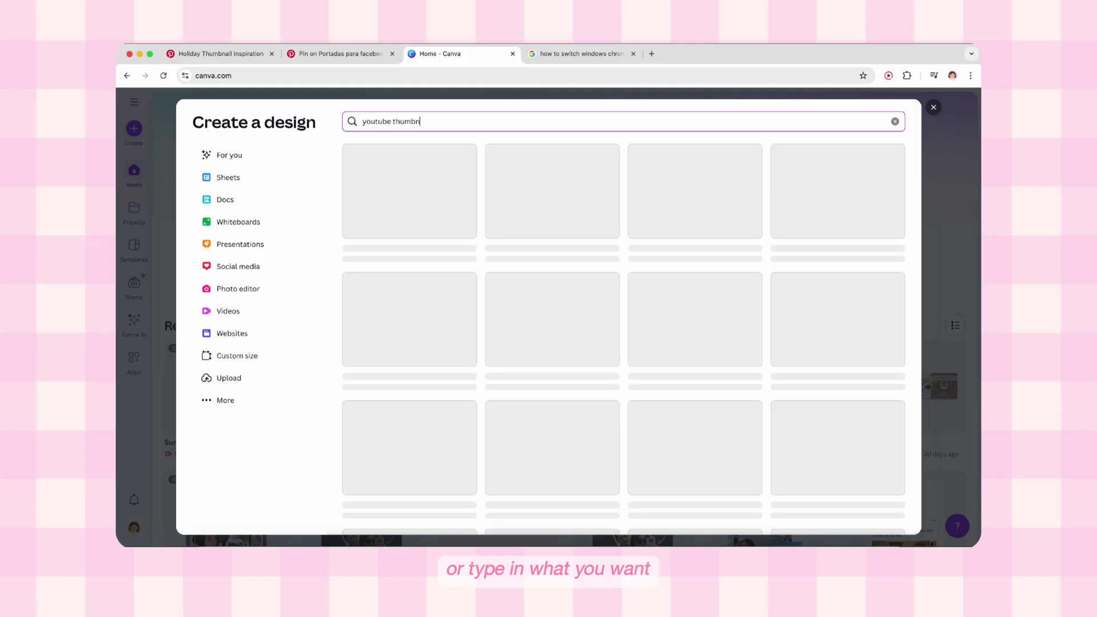
text(ail)
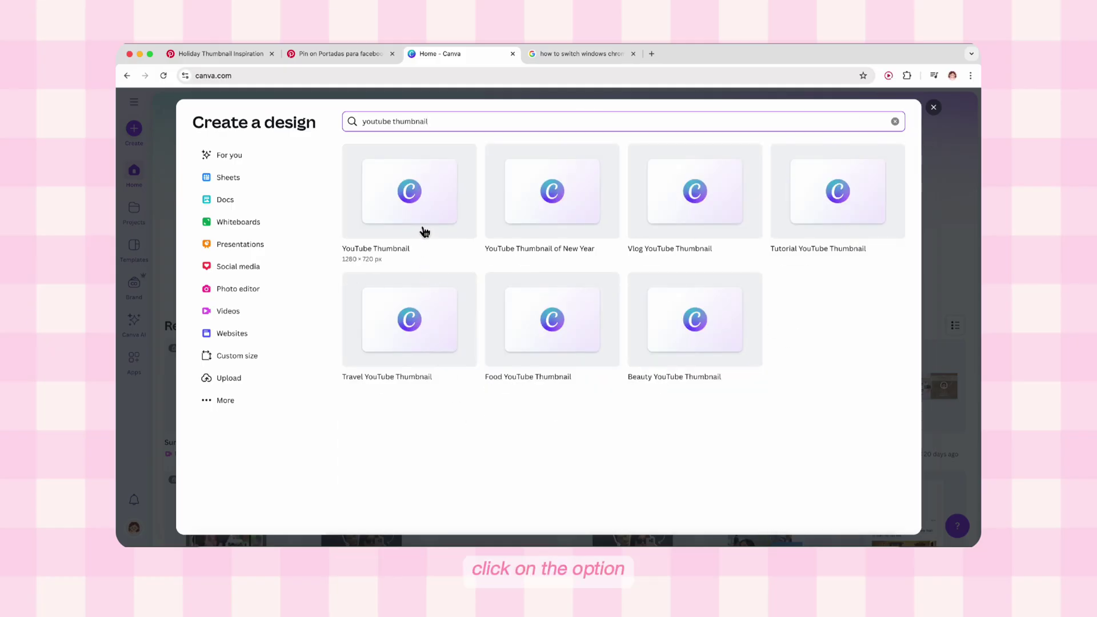
click(419, 188)
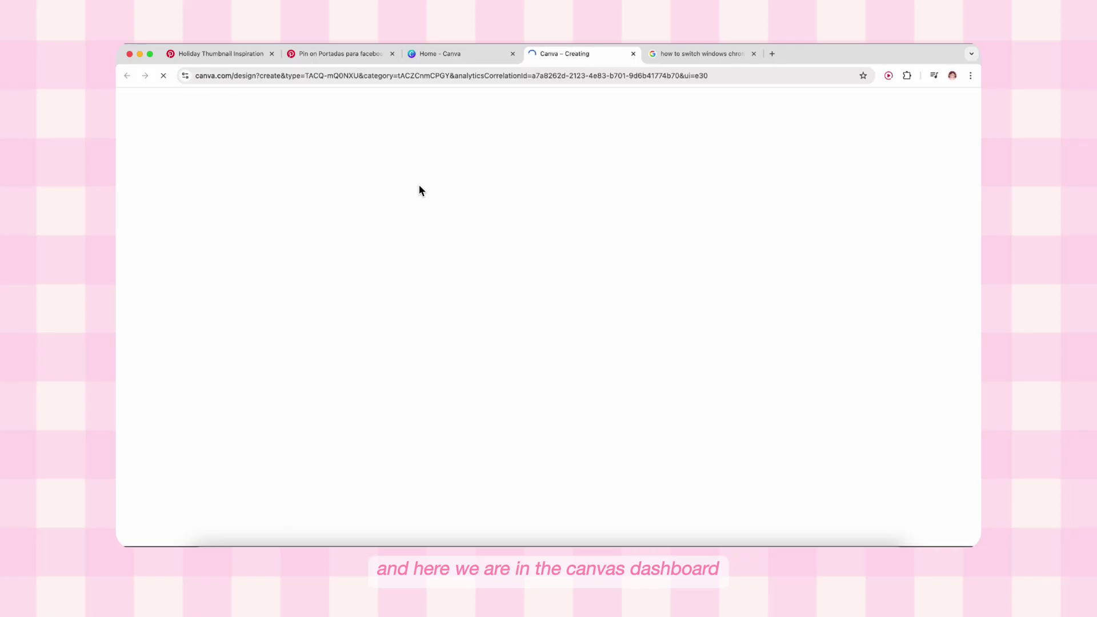
click(661, 234)
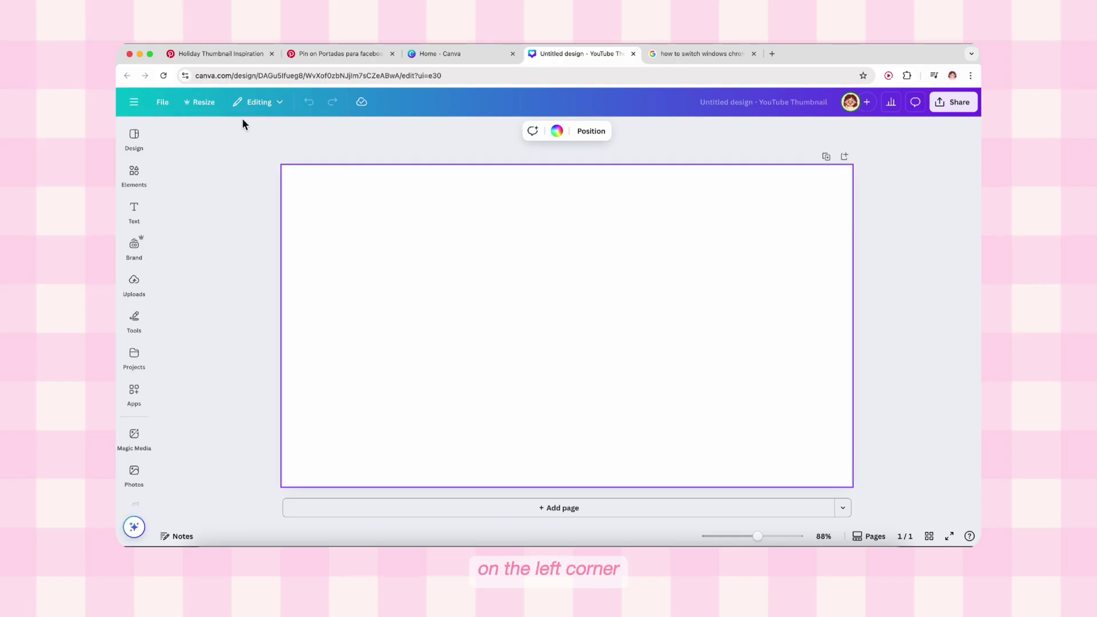
click(135, 140)
click(135, 174)
click(137, 210)
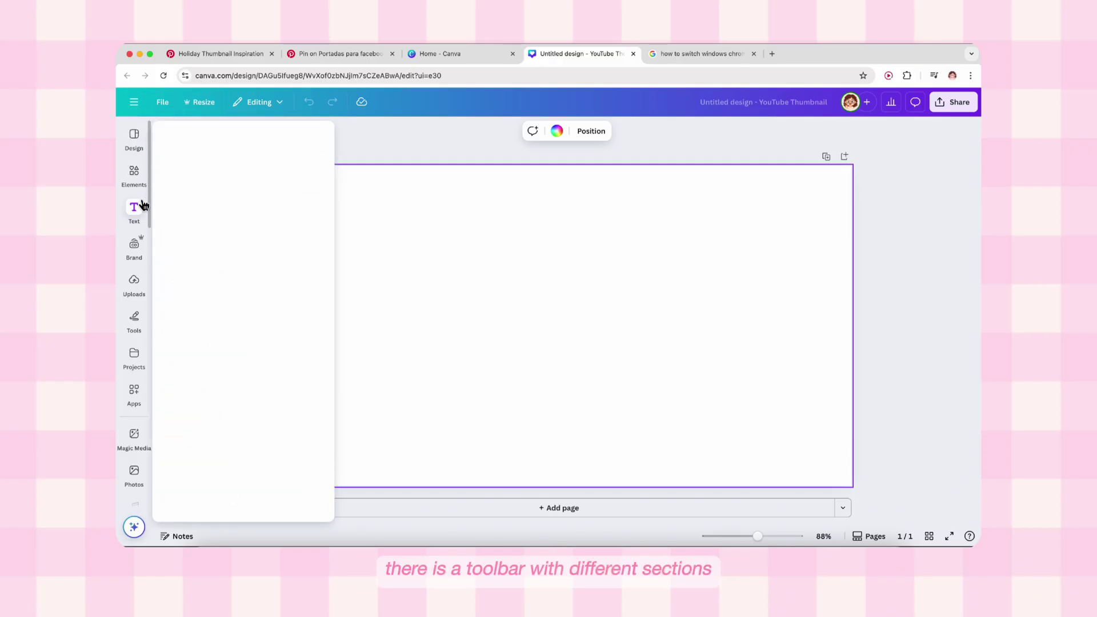
click(136, 246)
click(141, 286)
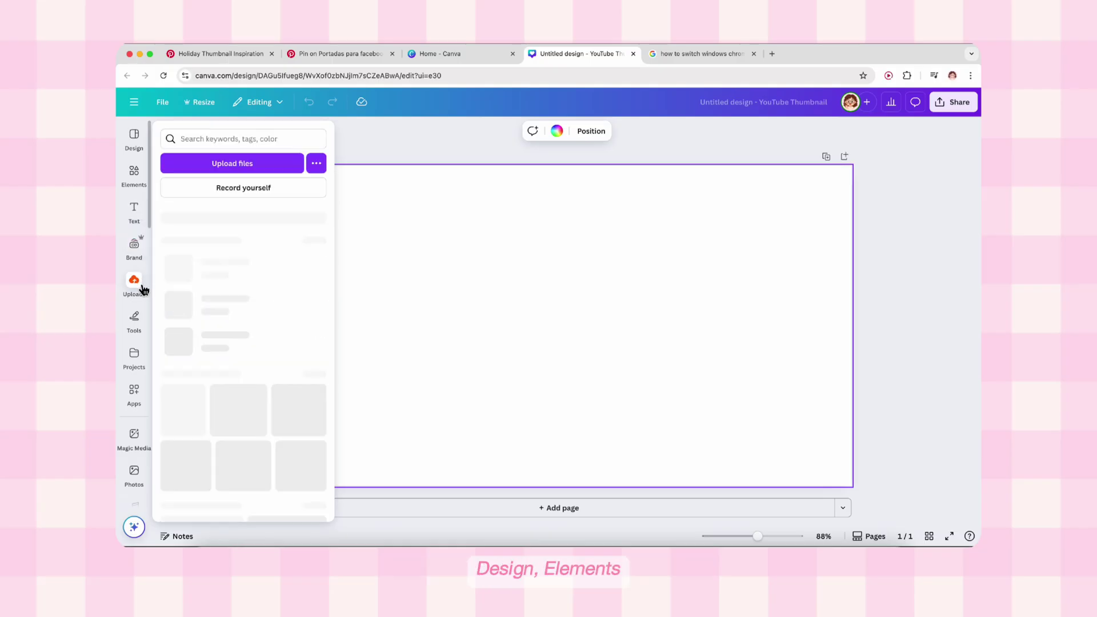
click(135, 320)
click(137, 358)
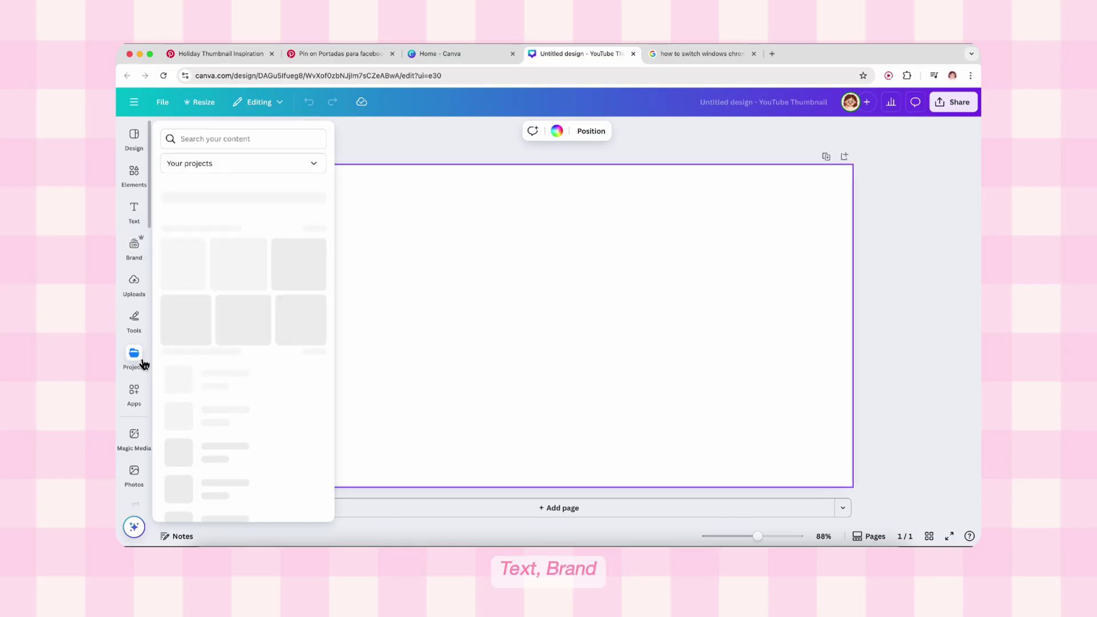
click(140, 392)
click(143, 434)
click(136, 470)
click(136, 244)
click(144, 107)
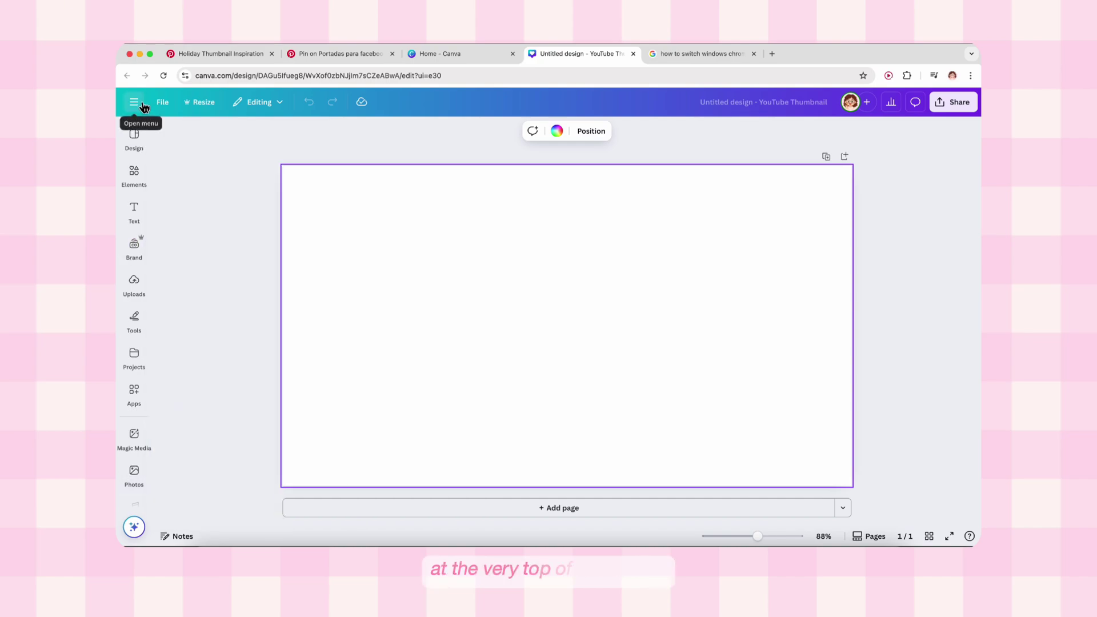
click(143, 102)
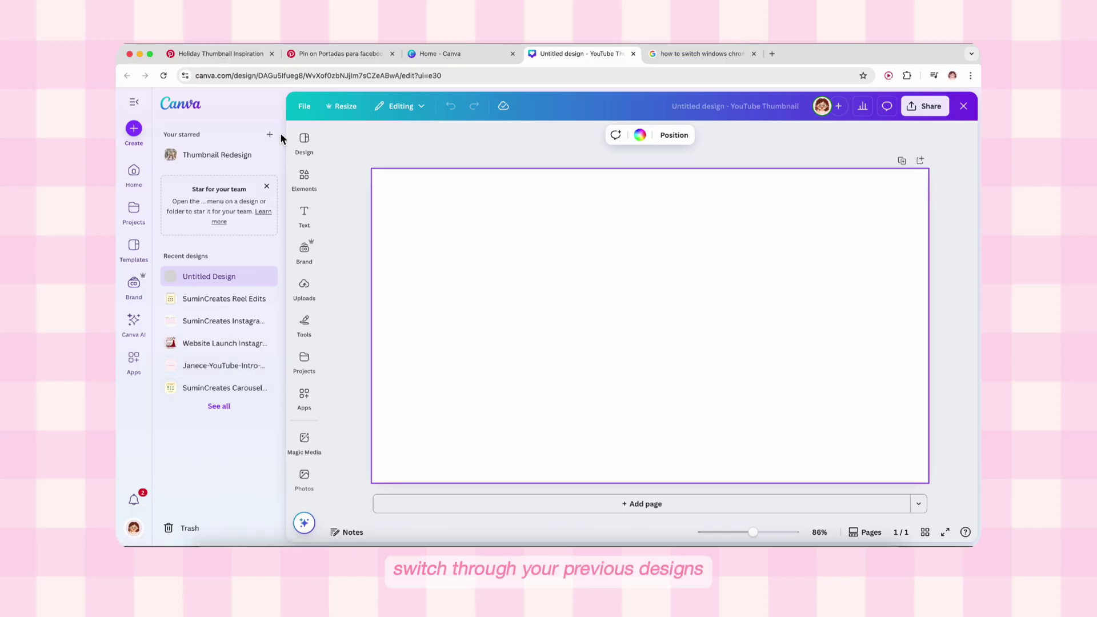
click(139, 103)
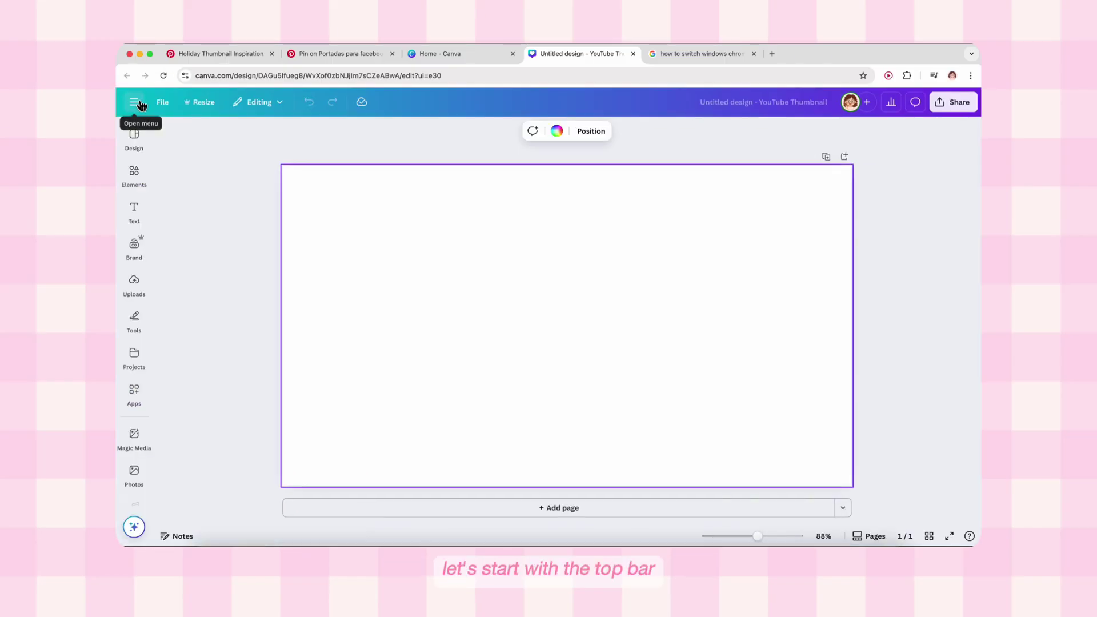
Step: Rename the design to 'Youtube Thumbnail' from the File menu
click(164, 103)
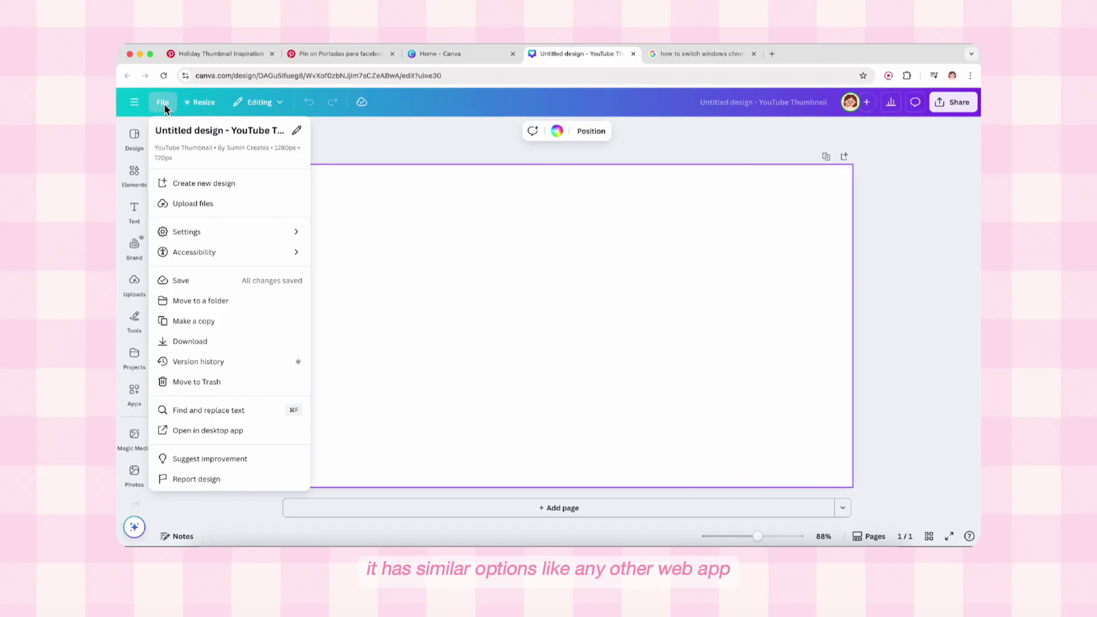
click(164, 104)
click(164, 105)
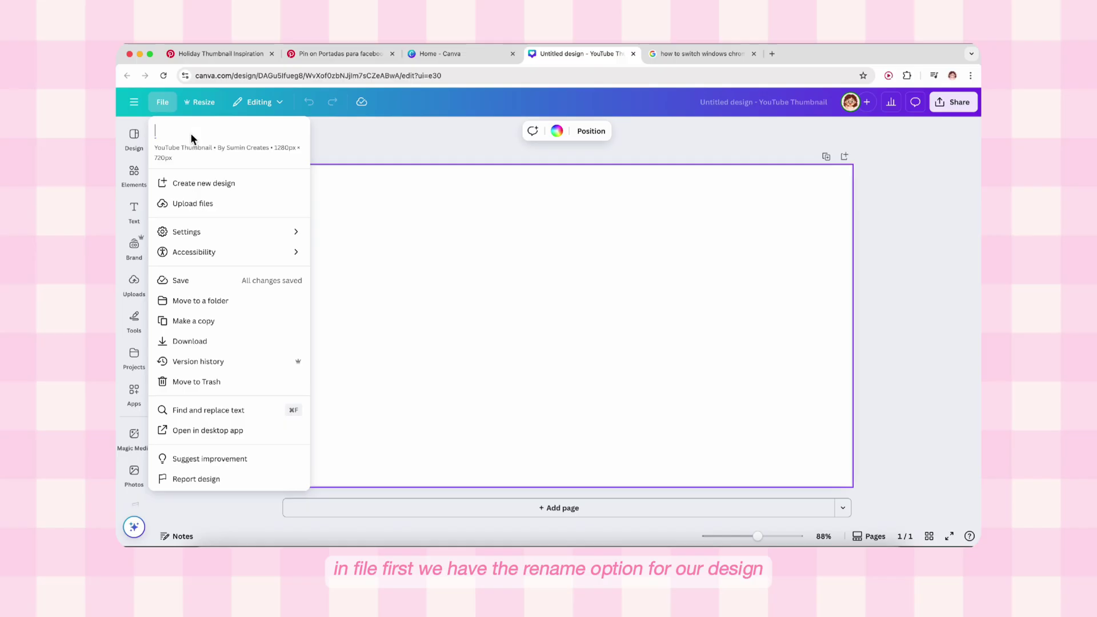
text(Youtube)
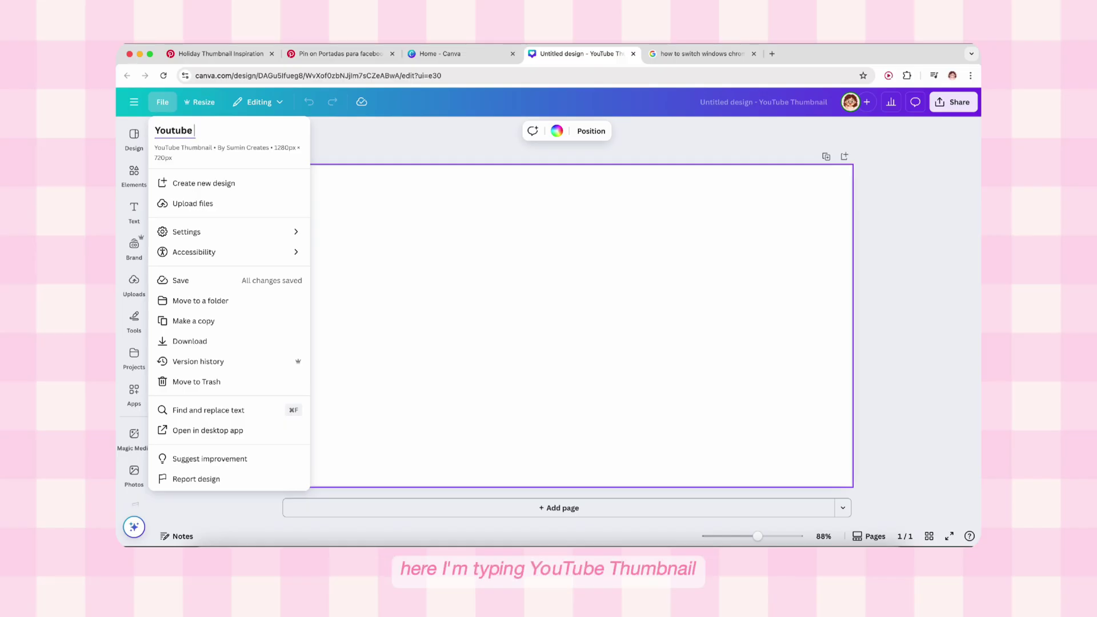
text( Thumbnail)
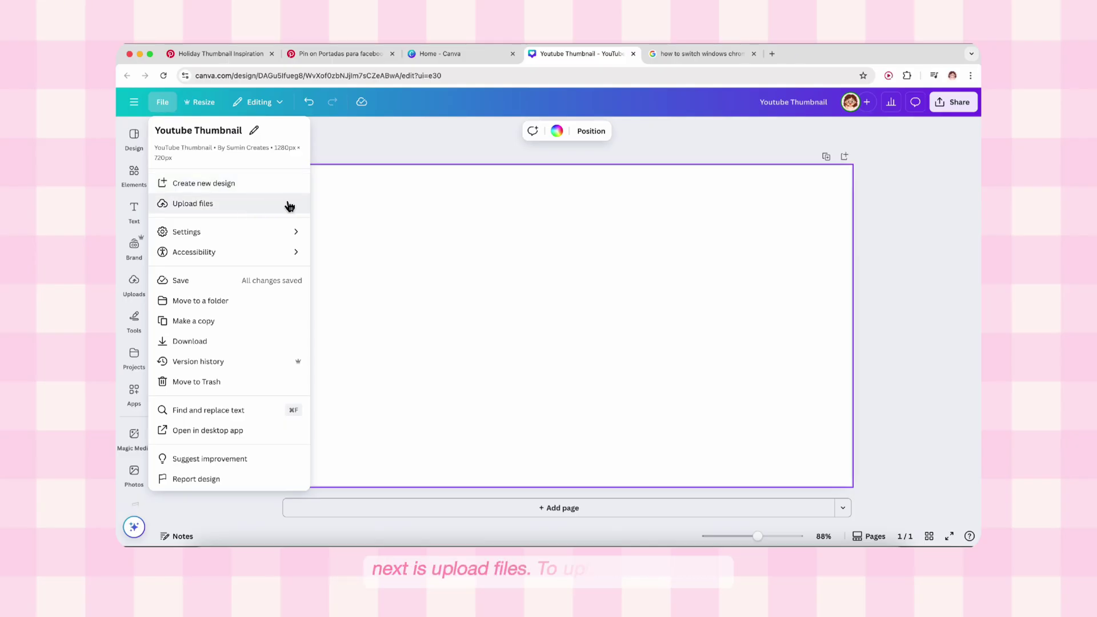
Step: Open the Uploads library panel, cancelling the file picker without uploading anything
click(246, 210)
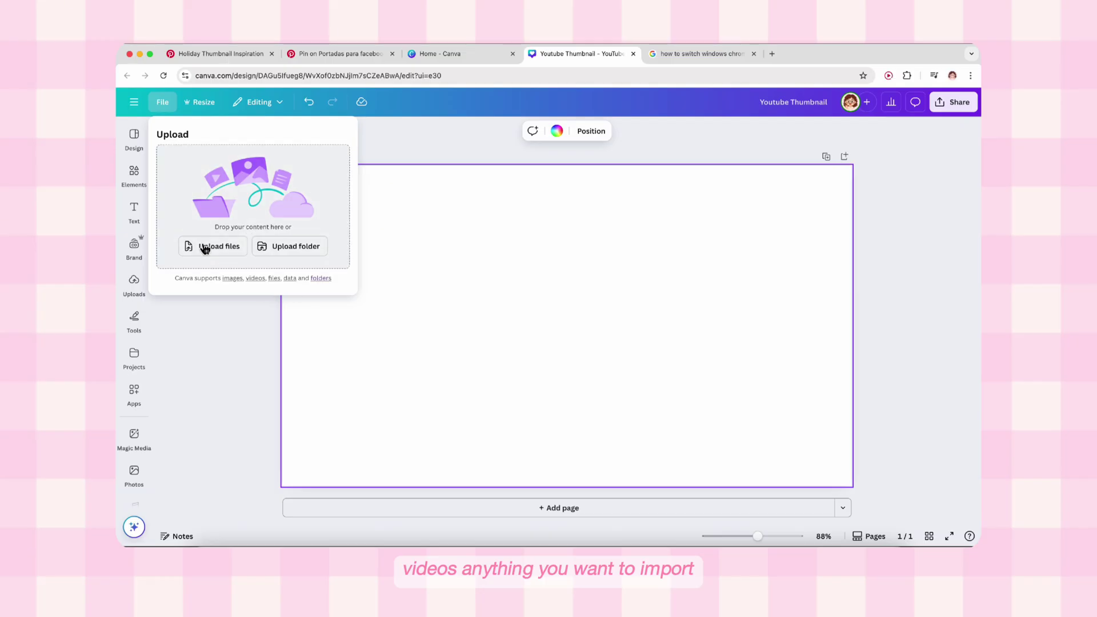
click(142, 290)
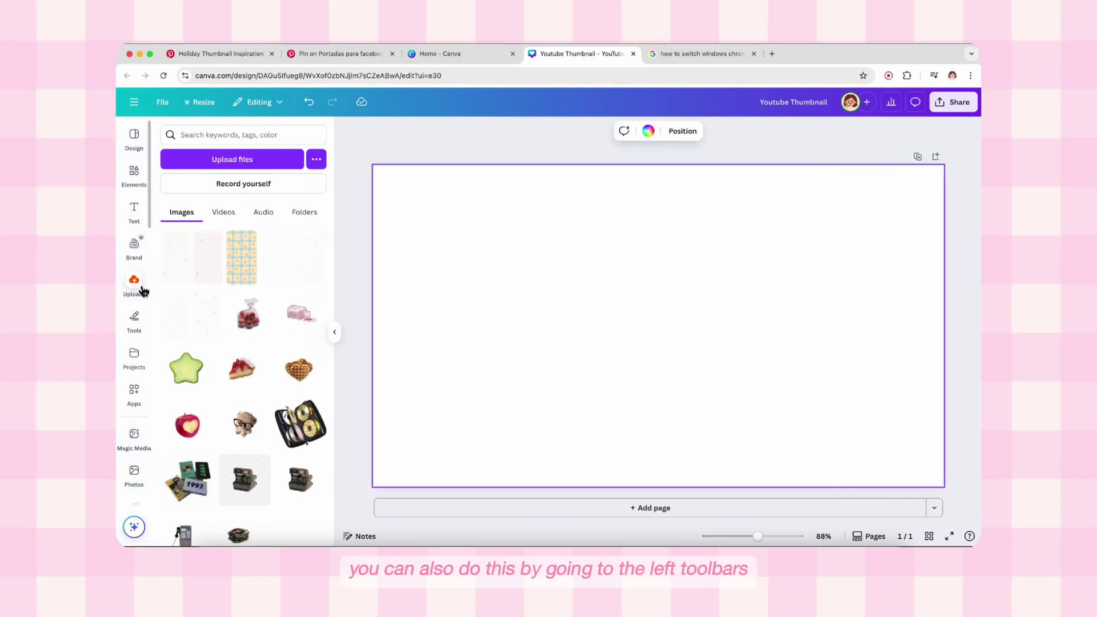
click(230, 163)
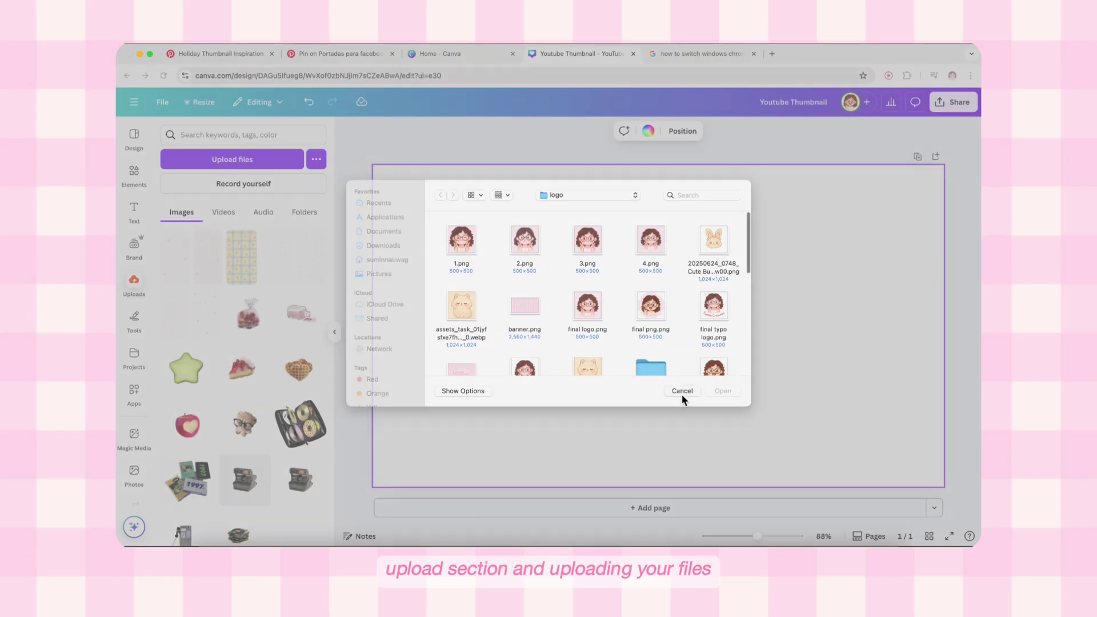
click(681, 393)
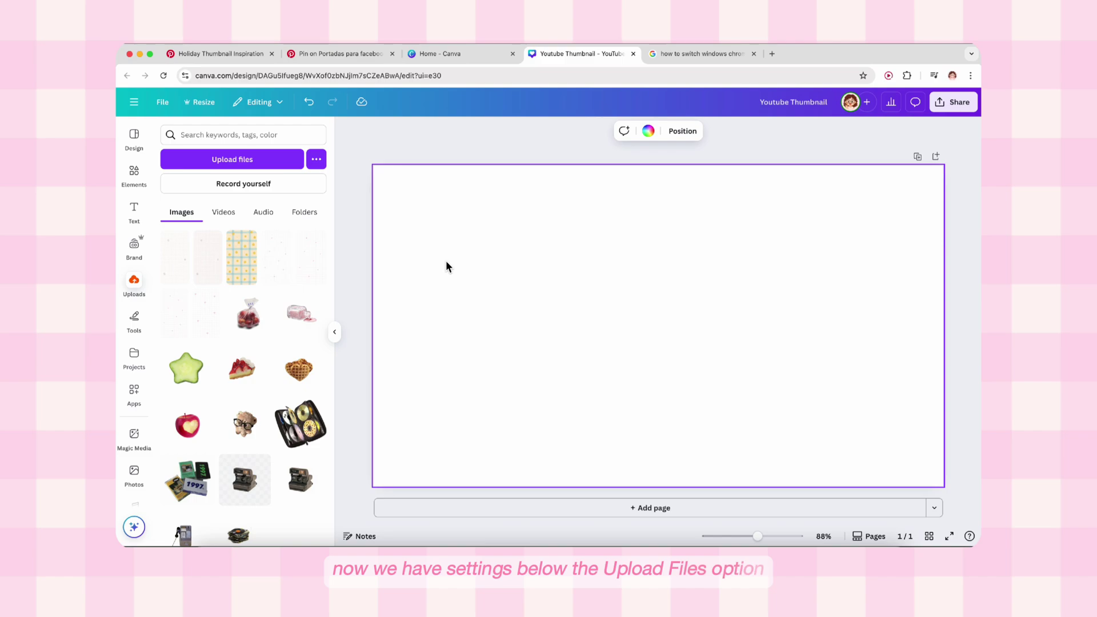
click(164, 103)
mouse_move(222, 236)
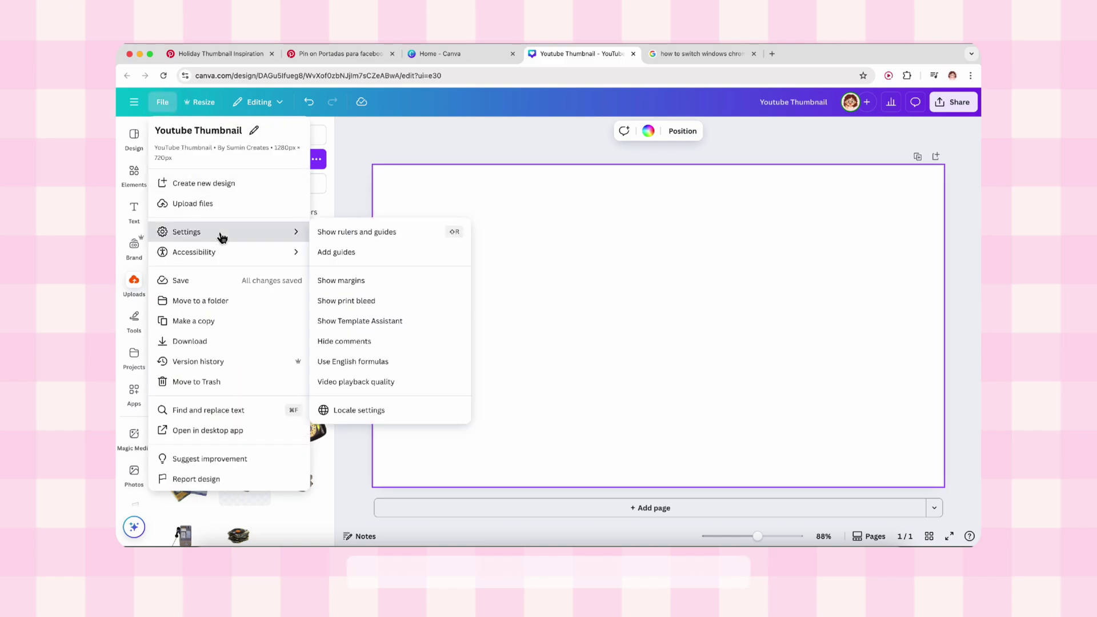
Step: Turn on rulers and guides and drag two vertical and one horizontal guide onto the canvas
click(403, 233)
drag(340, 196, 482, 193)
drag(514, 123, 536, 218)
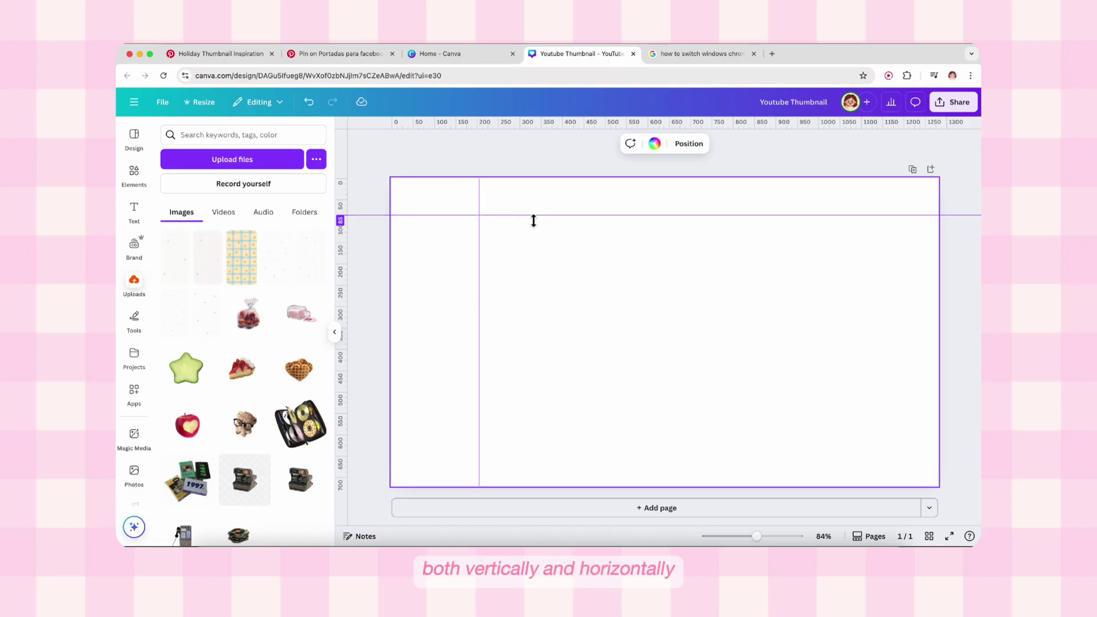
drag(341, 268, 537, 276)
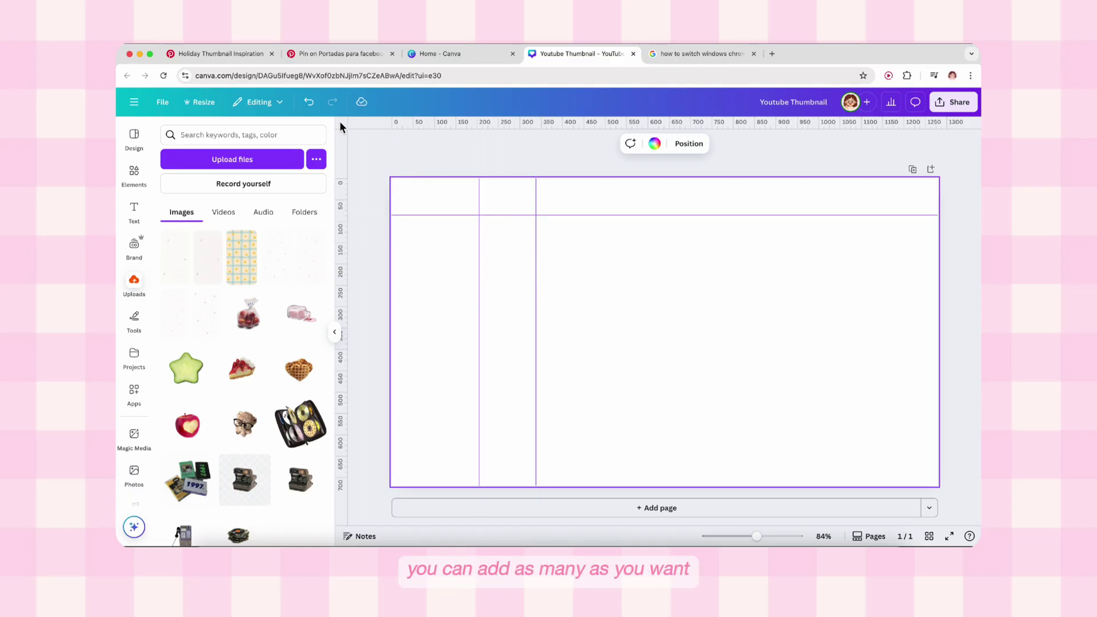
Step: Hide the rulers and hand-placed guides via File > Settings
click(160, 103)
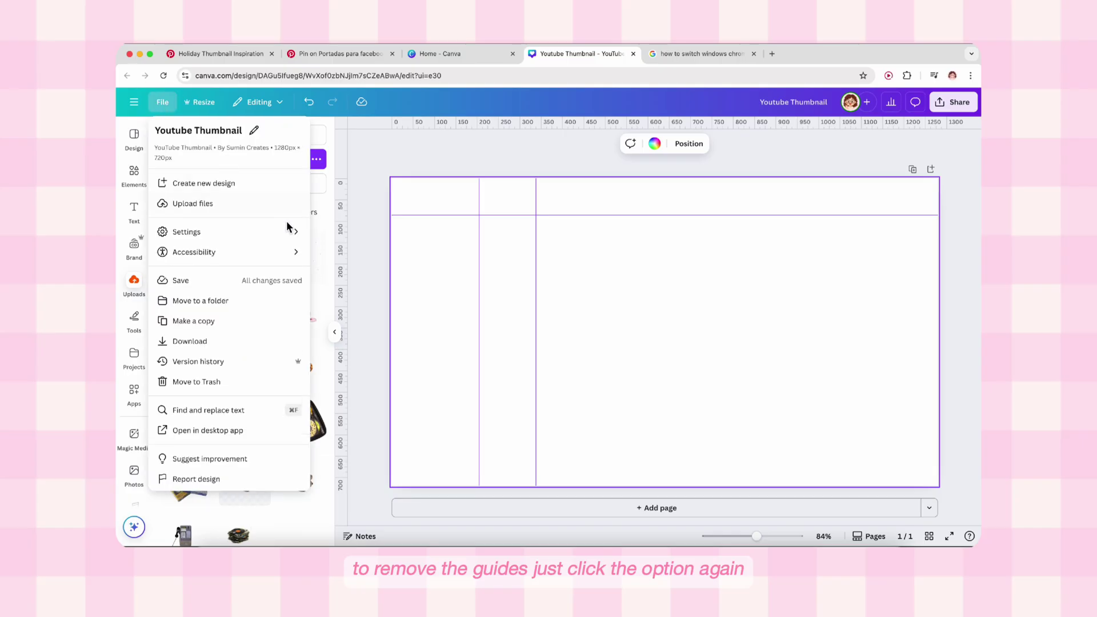
mouse_move(294, 231)
click(339, 233)
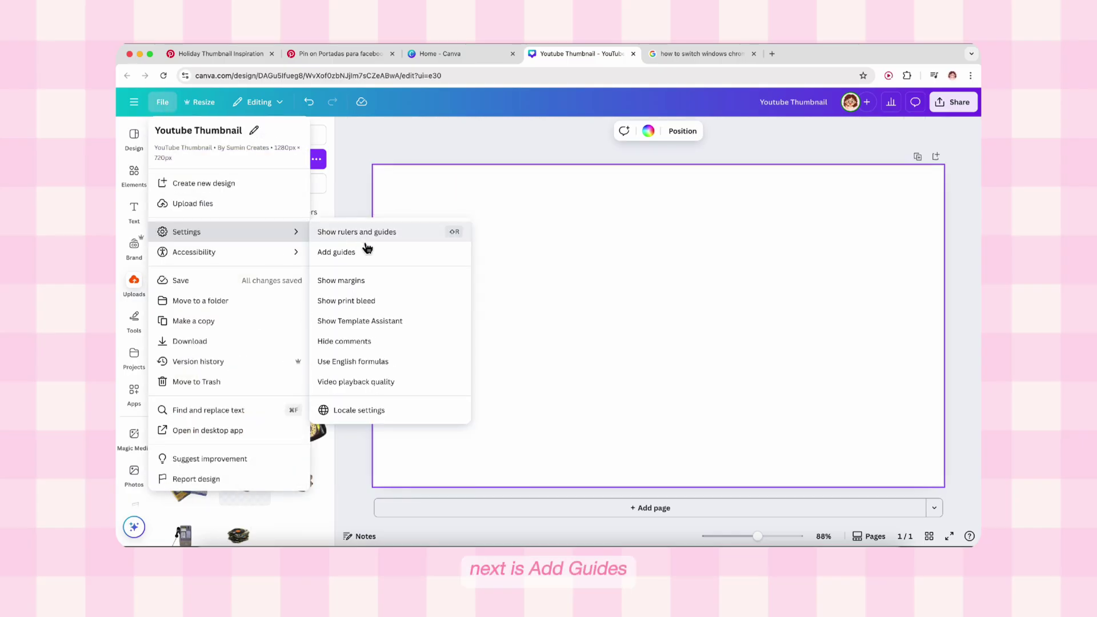
Step: Add custom guides with 3 columns and a 0 px gap to the canvas
click(366, 251)
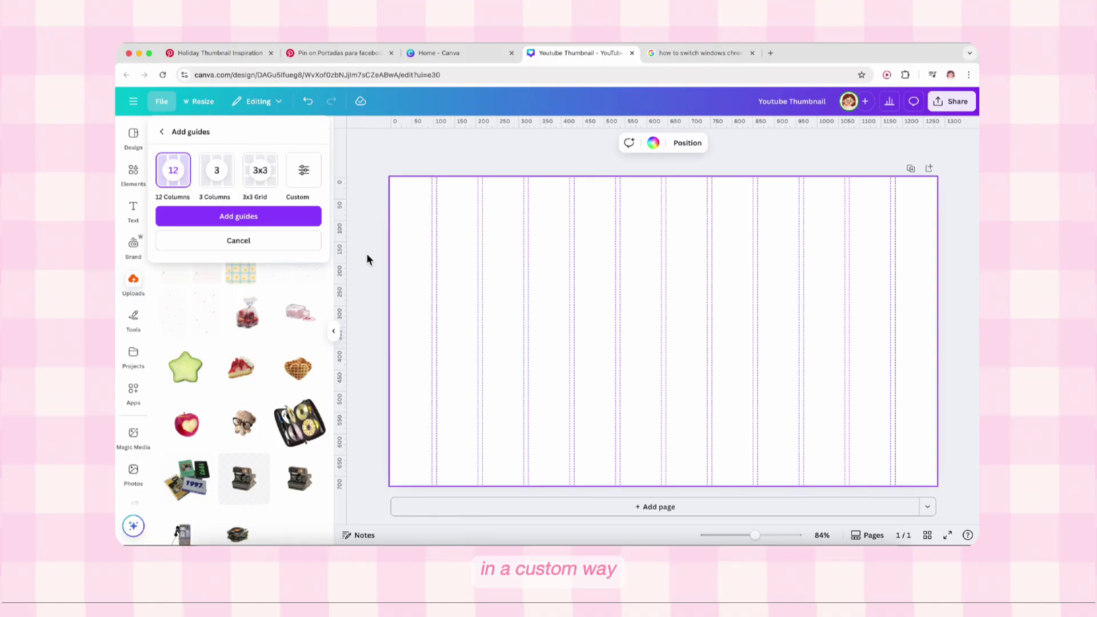
click(215, 177)
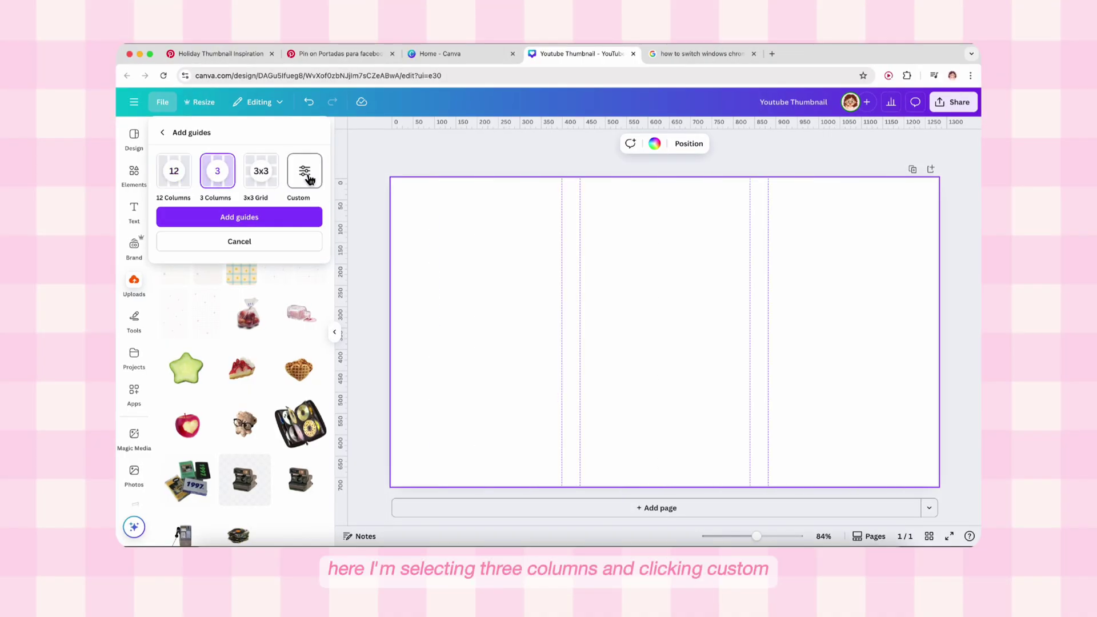
click(308, 177)
click(240, 232)
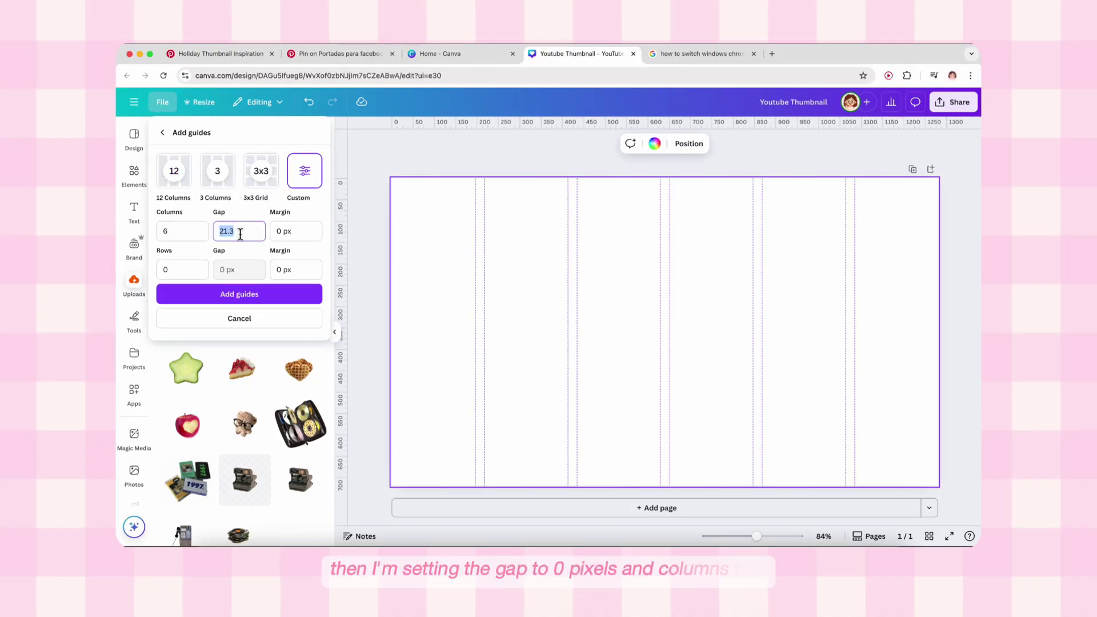
click(194, 239)
text(3)
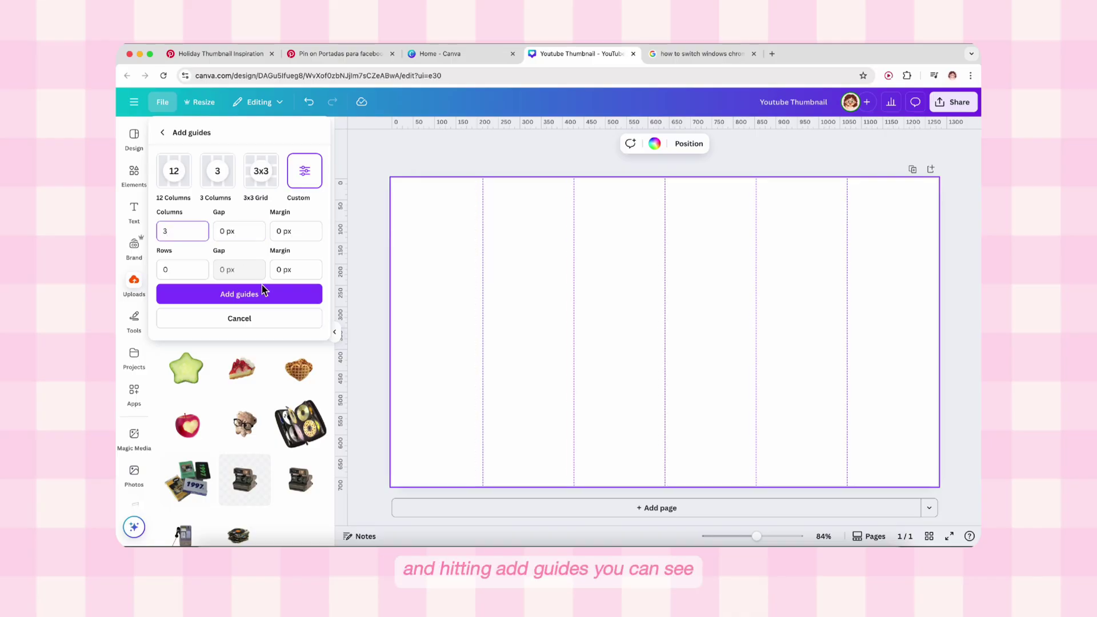
click(266, 294)
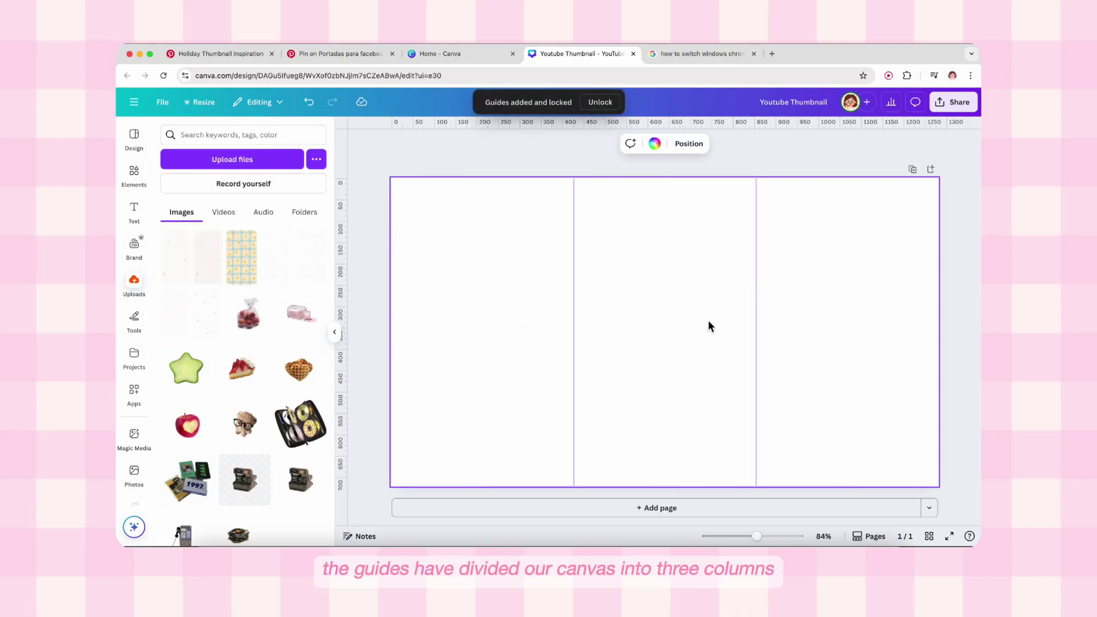
Step: Turn off Show rulers and guides in File > Settings, then close the File menu
click(163, 102)
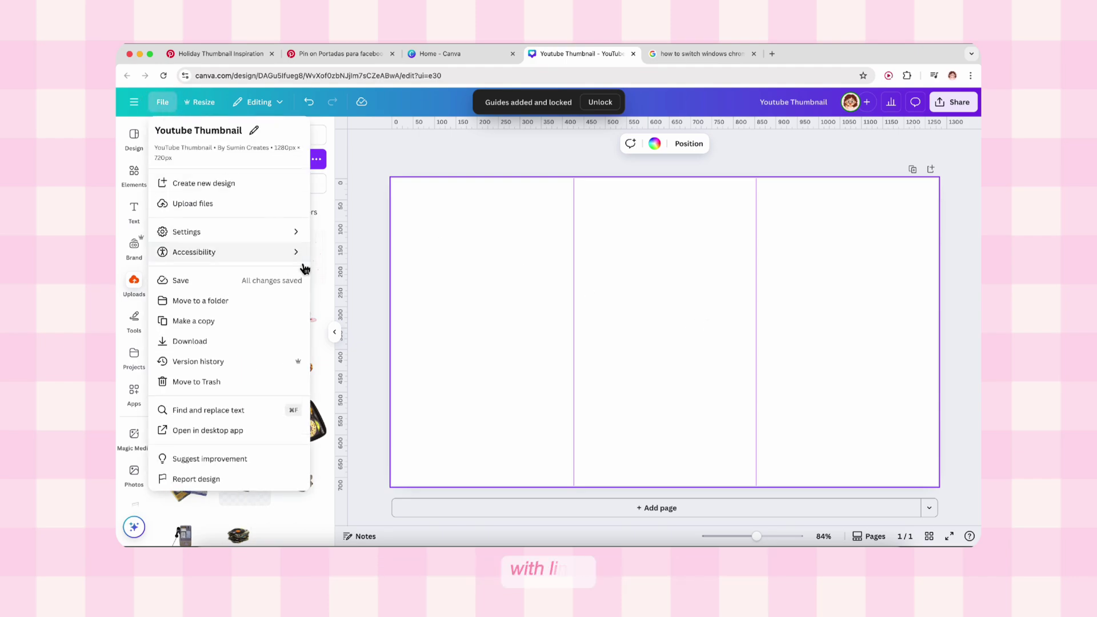
mouse_move(258, 231)
click(356, 232)
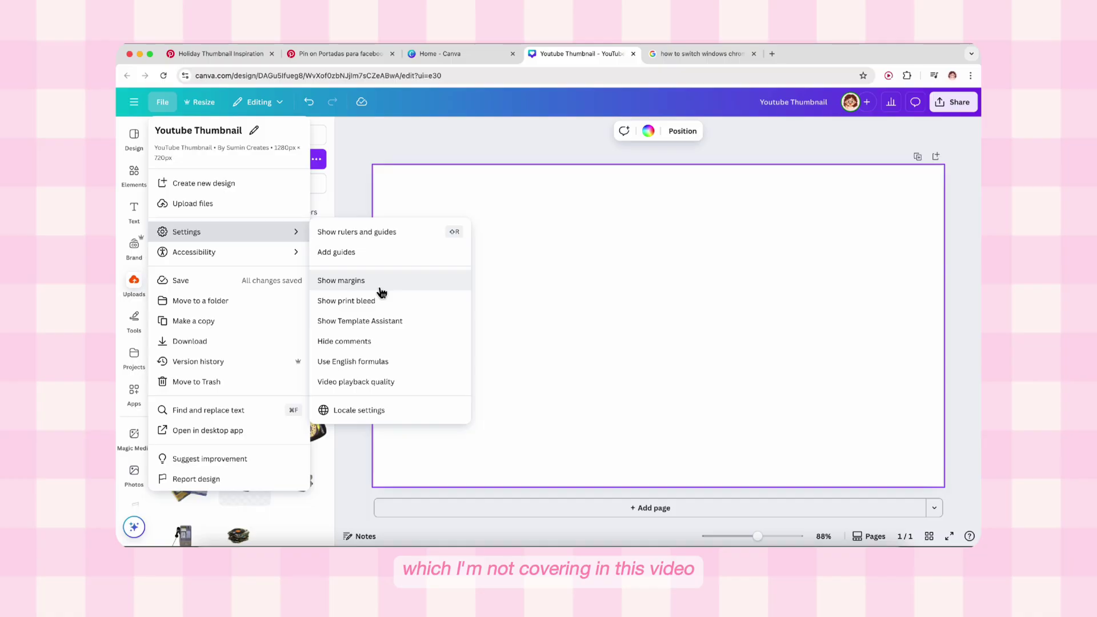
mouse_move(295, 260)
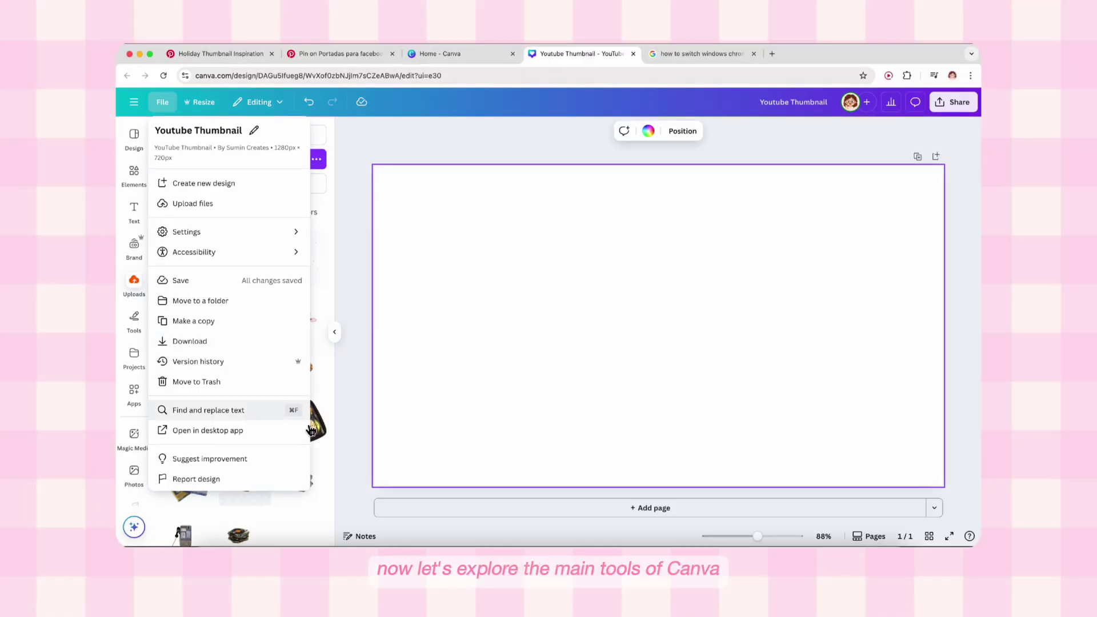
click(397, 436)
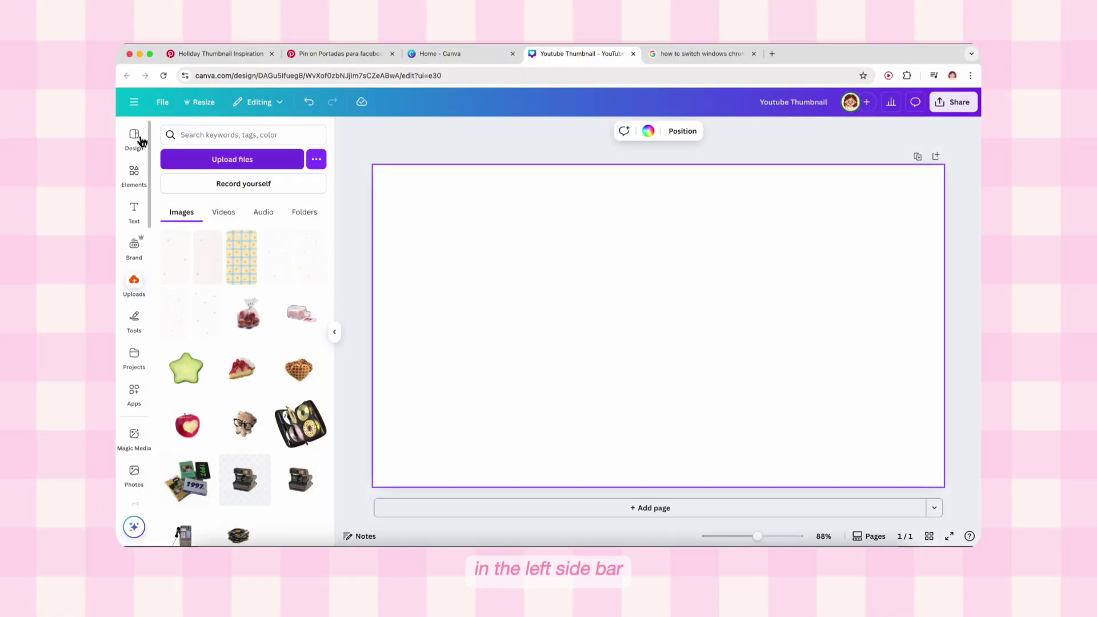
Step: Search the Design panel templates for 'cute vlog' and scroll through the results
click(138, 137)
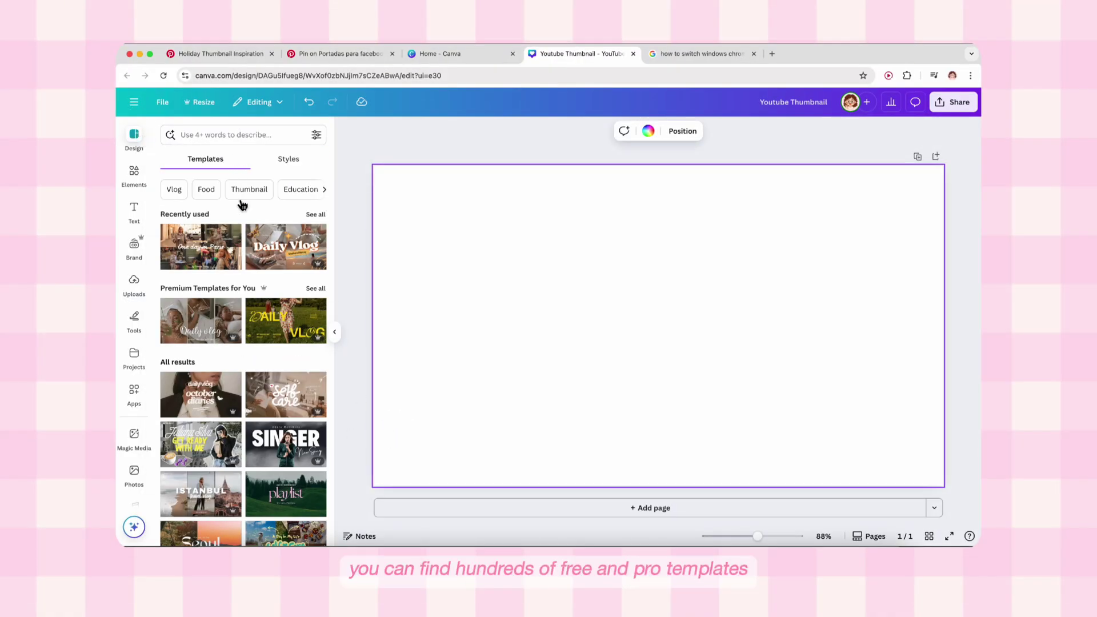
scroll(253, 377, down, 5)
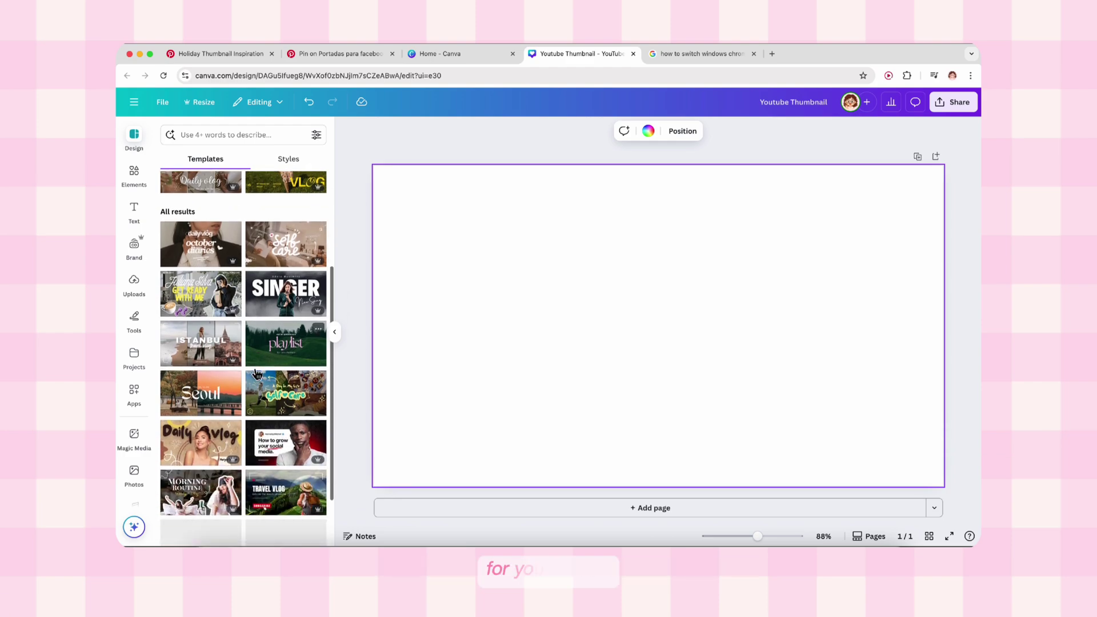
scroll(253, 371, down, 4)
scroll(253, 372, up, 10)
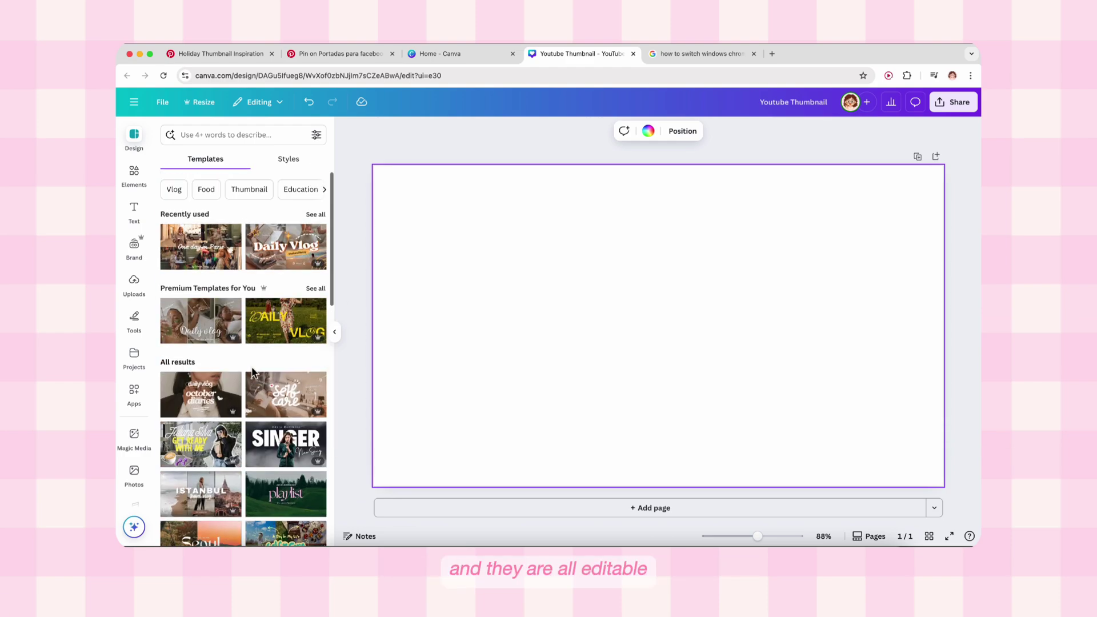
click(217, 134)
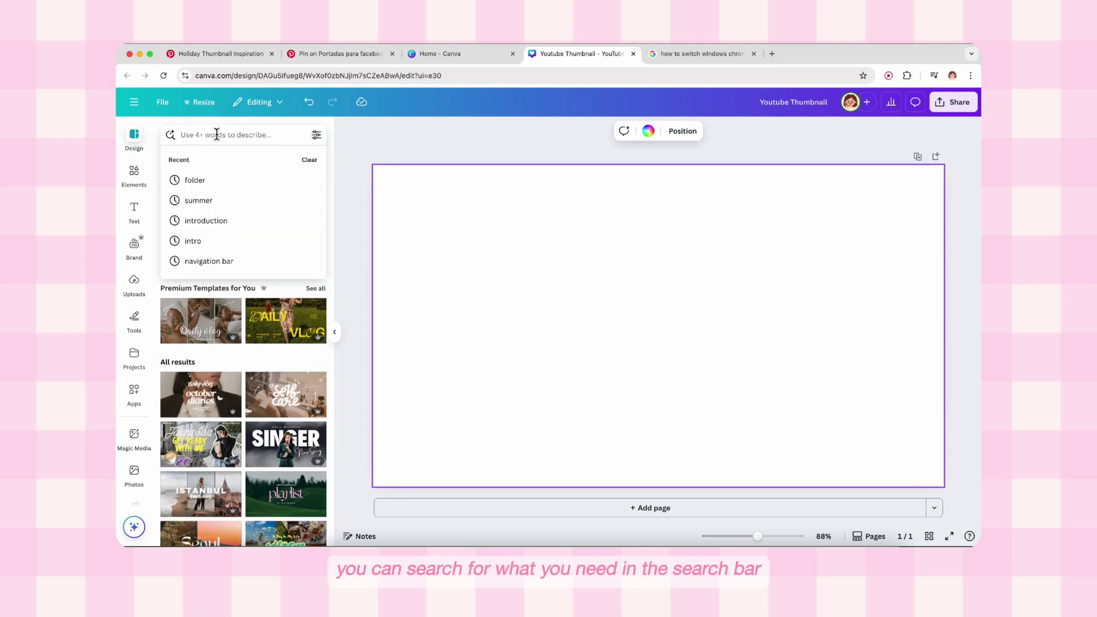
text(cute vlog)
key(Return)
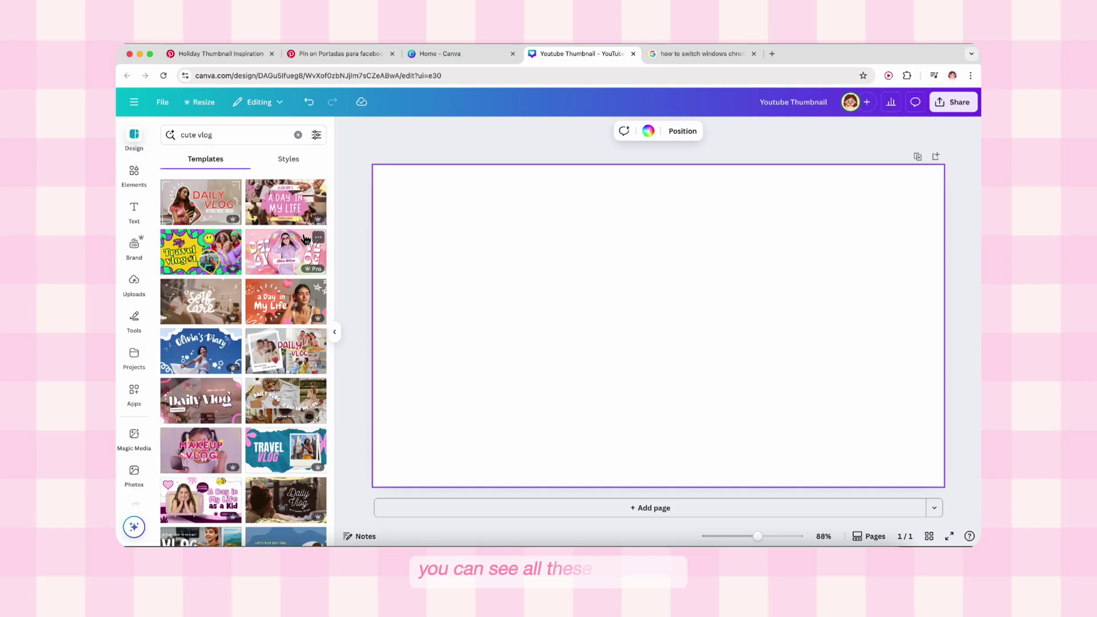
scroll(306, 239, down, 10)
scroll(306, 239, down, 4)
click(246, 140)
Step: Apply the One day in Paris template and retitle it 'Day in my life'
key(BackSpace)
click(212, 259)
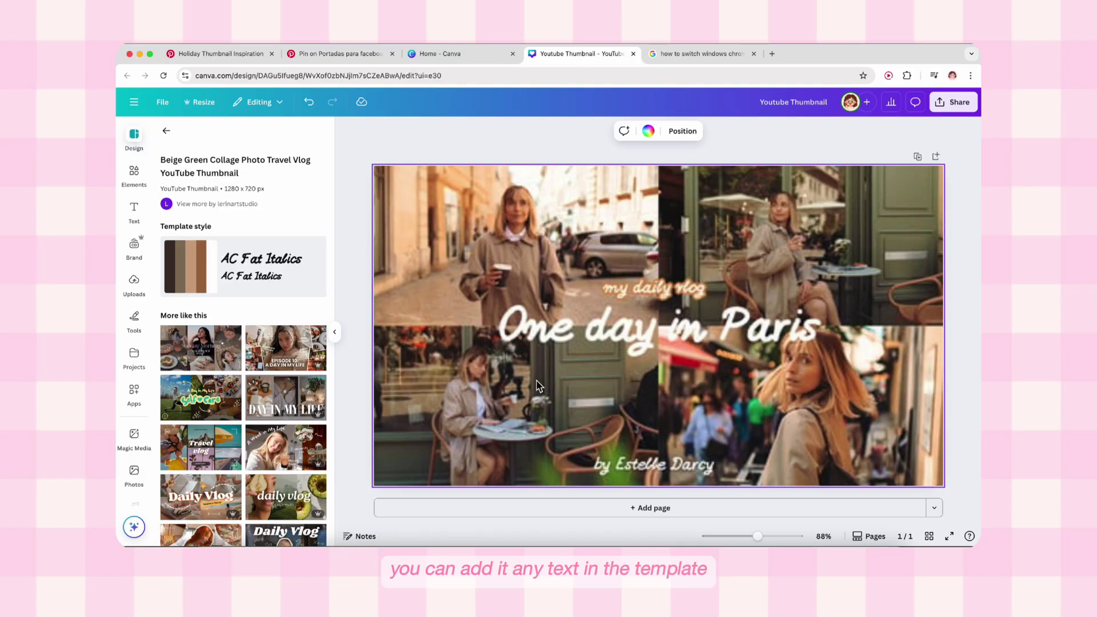
double_click(697, 330)
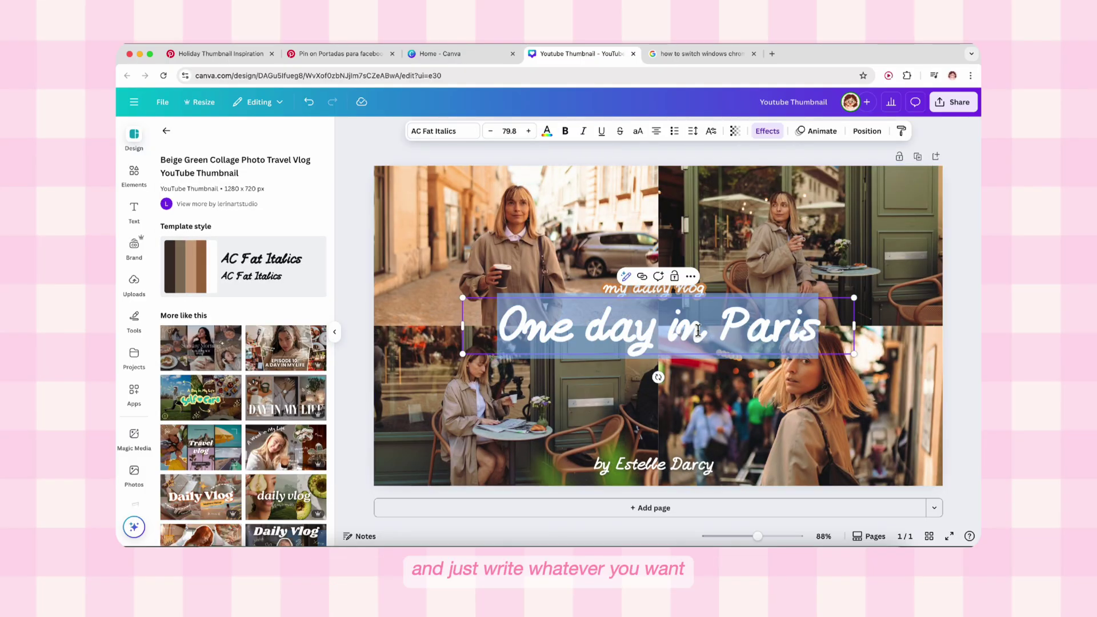
text(Day i)
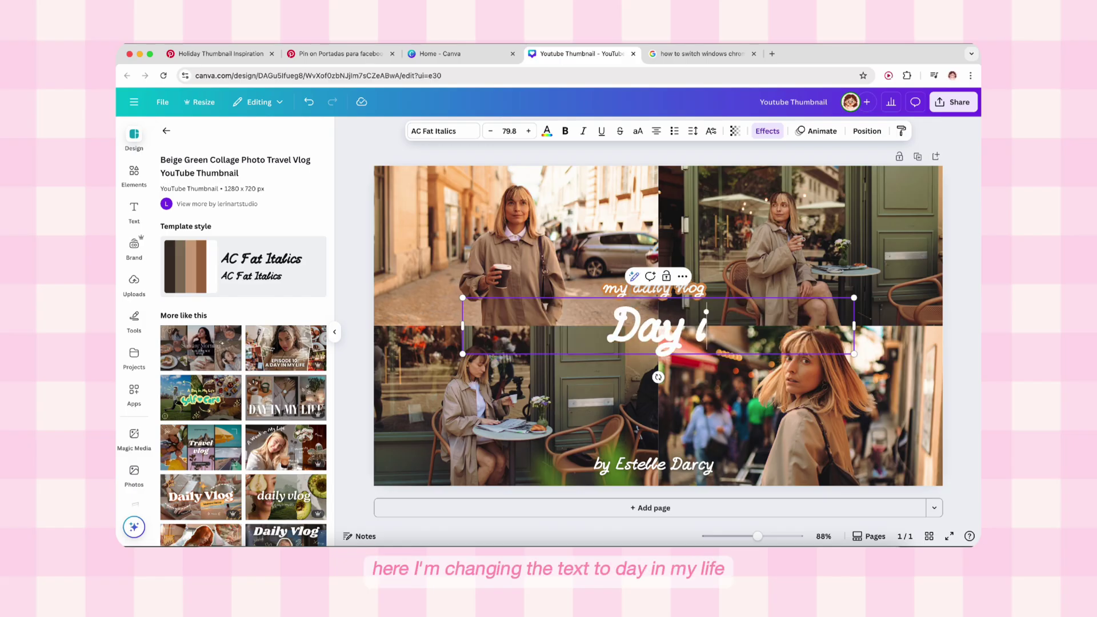
text(n my life)
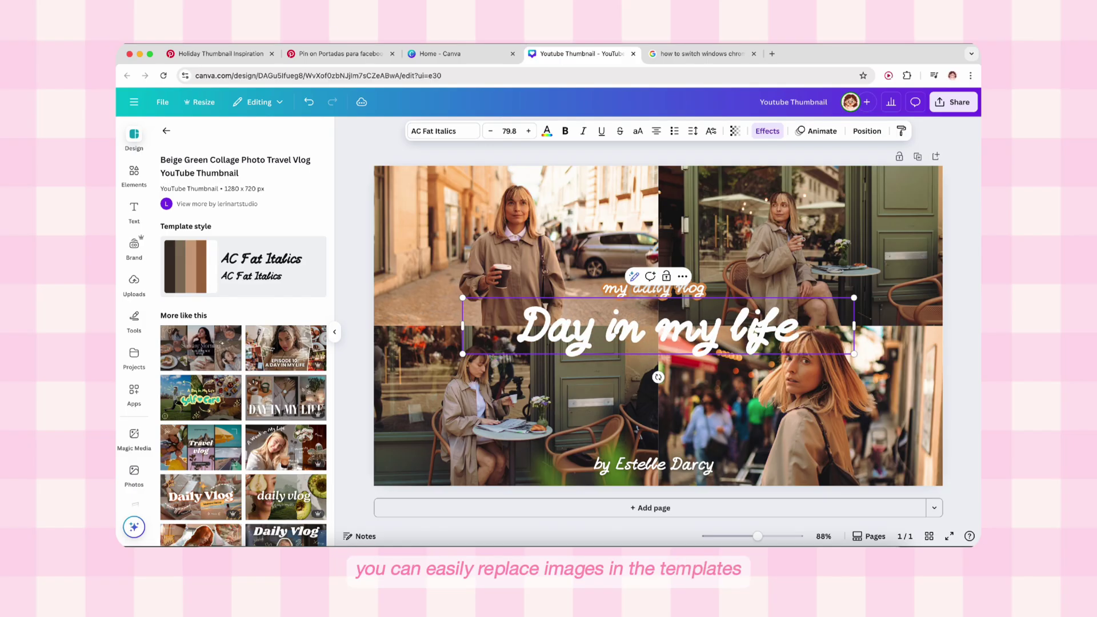
Step: Upload a photo, drop it into the top-left collage frame, then undo the replacement
click(591, 247)
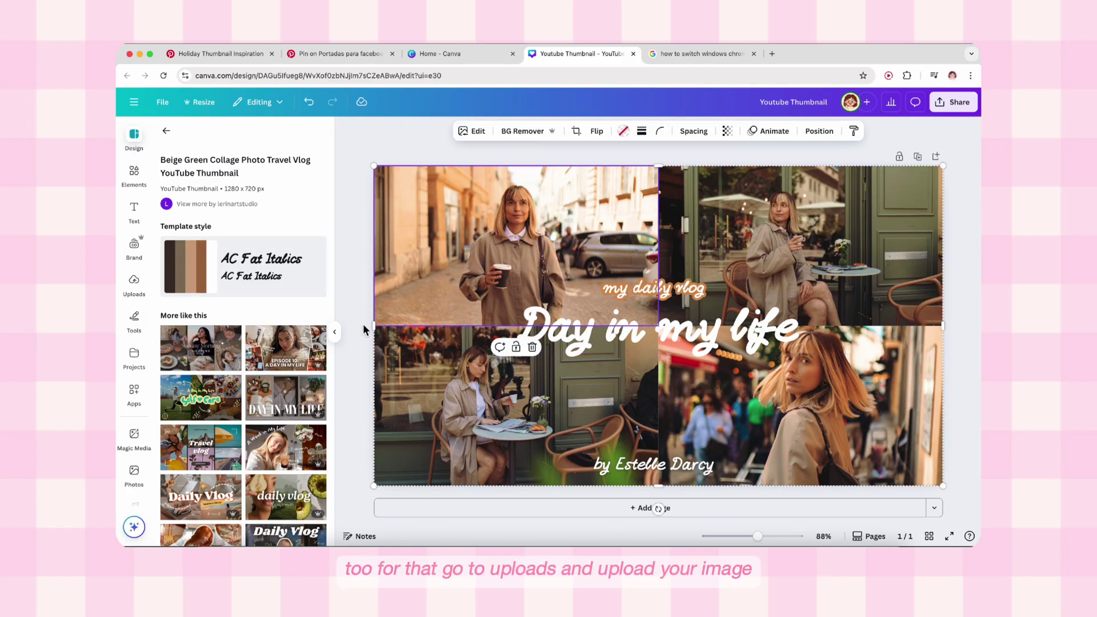
click(133, 282)
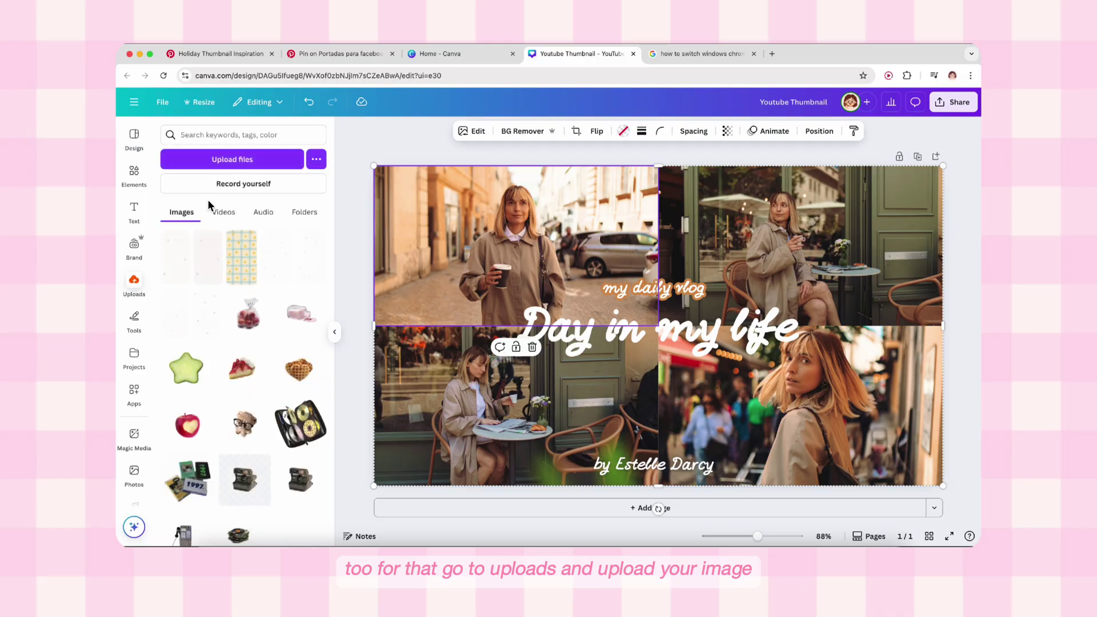
click(232, 160)
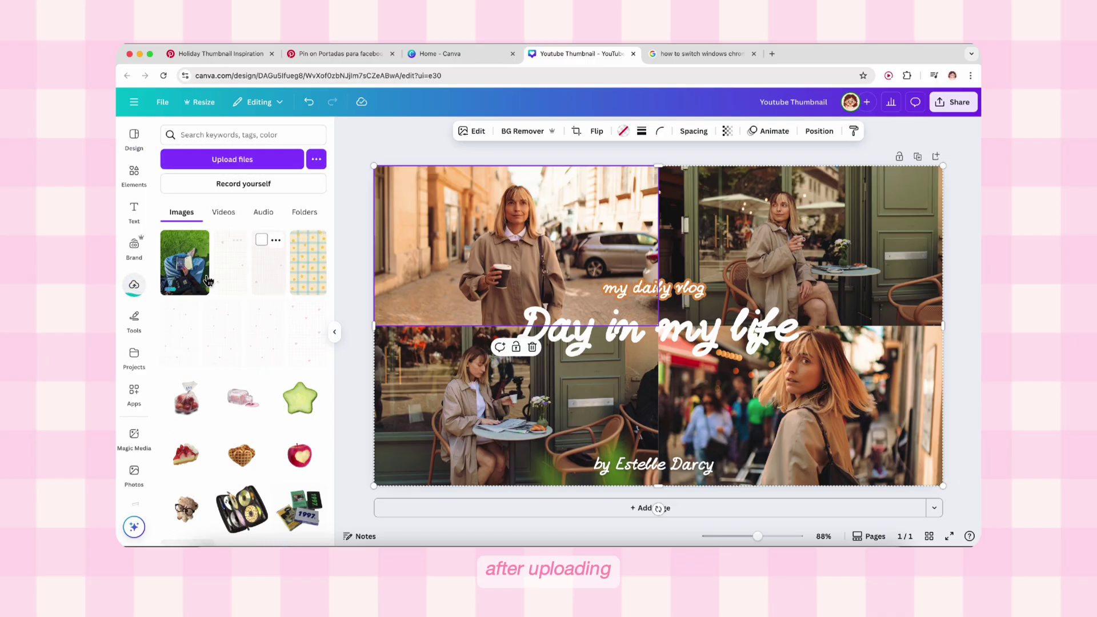
drag(207, 280, 523, 215)
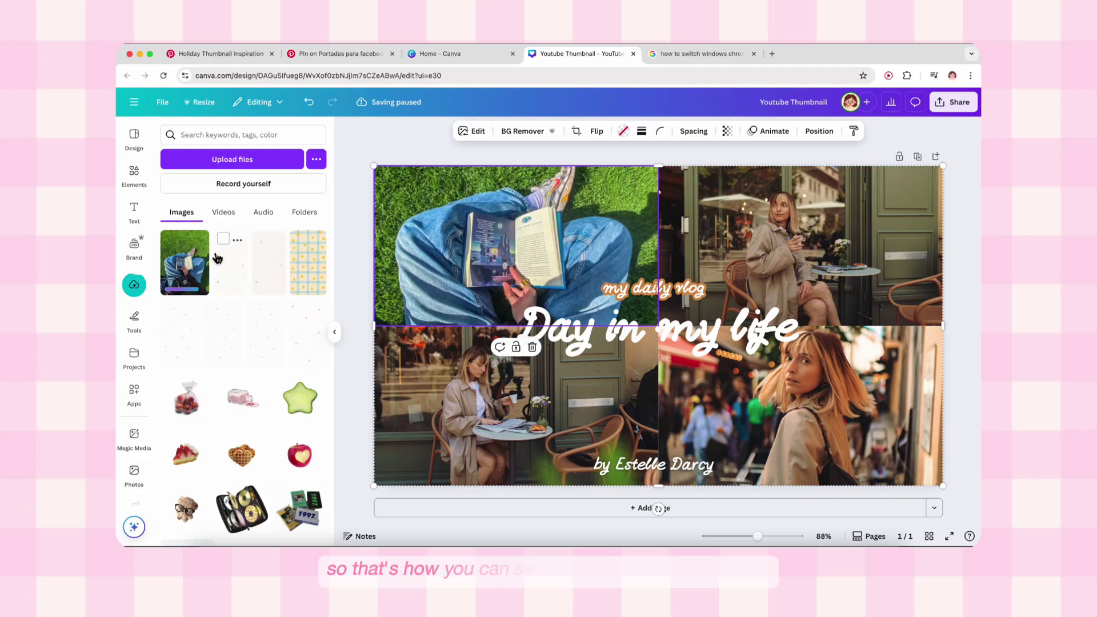
key(super+z)
Step: Add a blank second page and delete the original template page
click(638, 465)
click(776, 455)
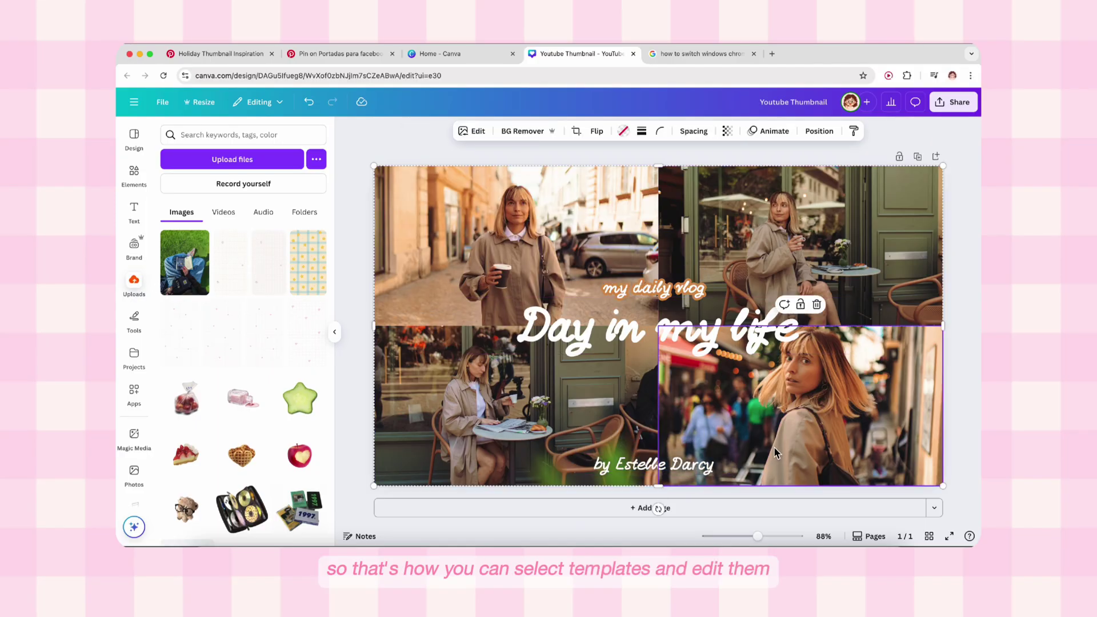
click(768, 518)
scroll(822, 350, up, 5)
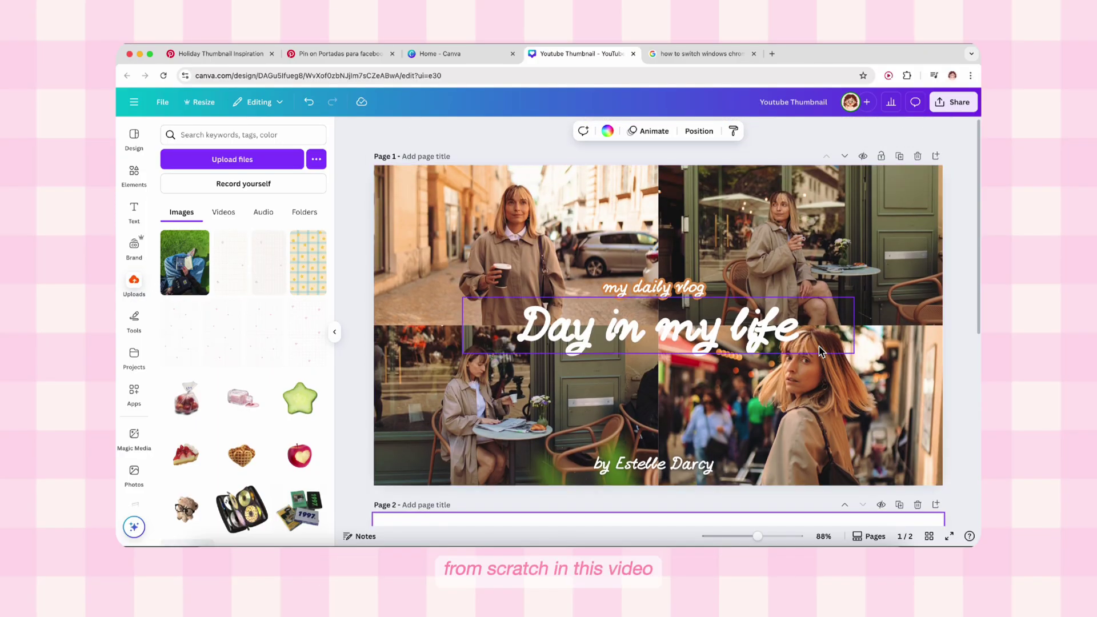
click(918, 156)
Step: Search the Elements library for 'cute doodle' and browse the Graphics results
click(152, 180)
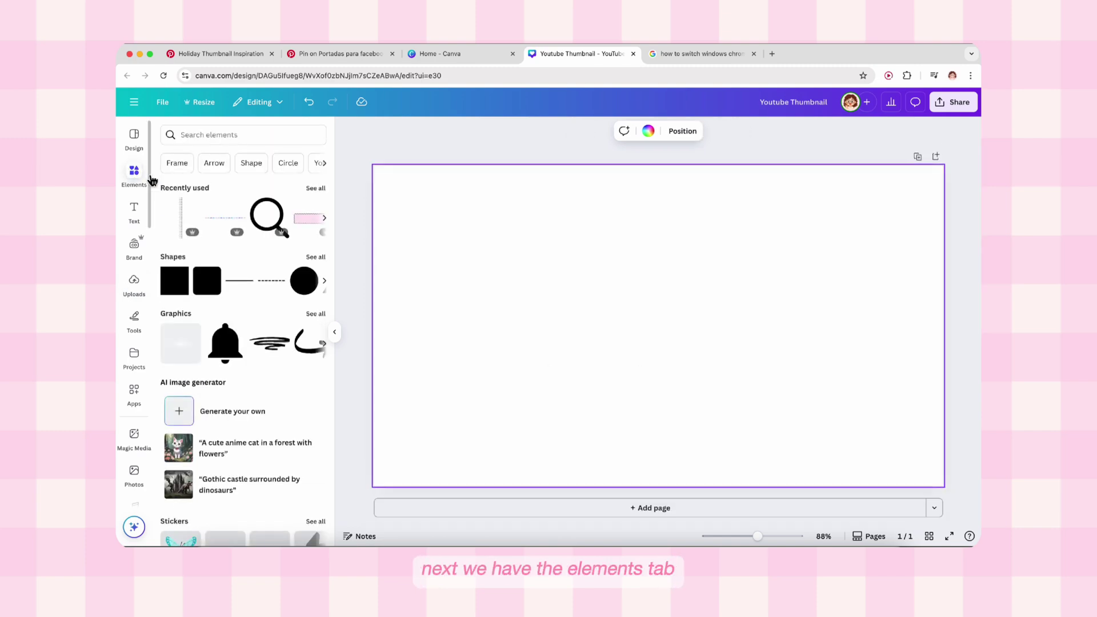
click(234, 135)
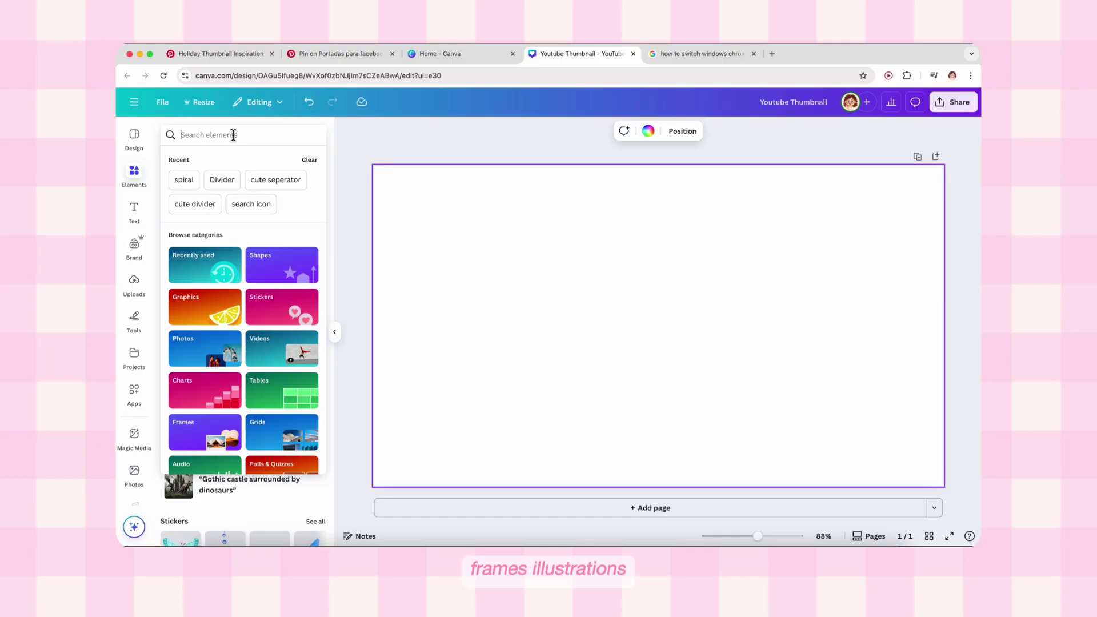
text(c)
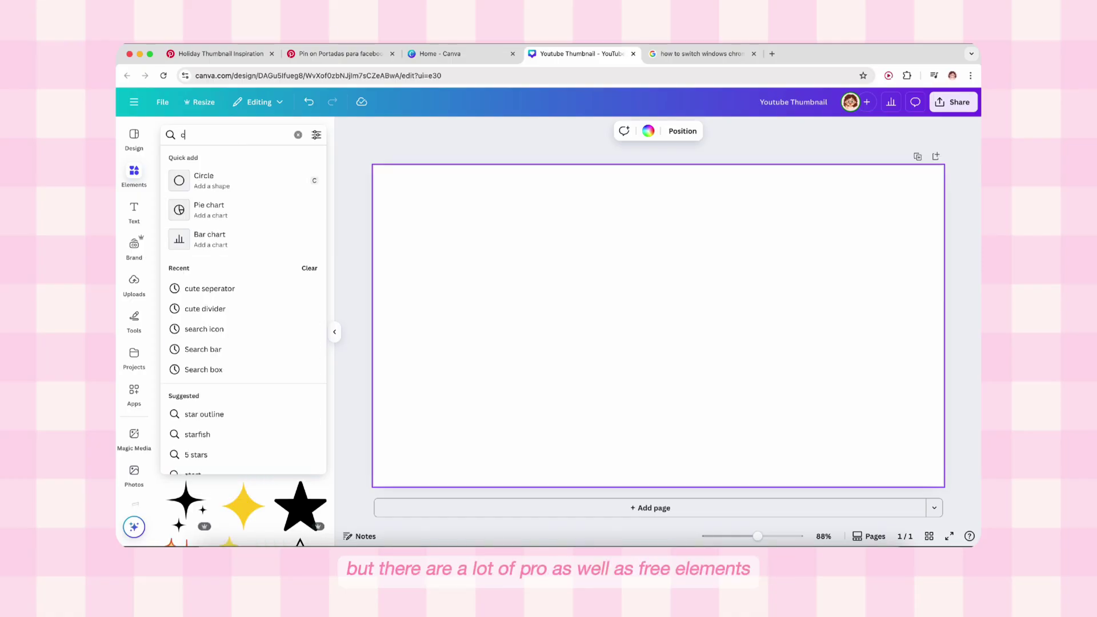
text(ute doodle)
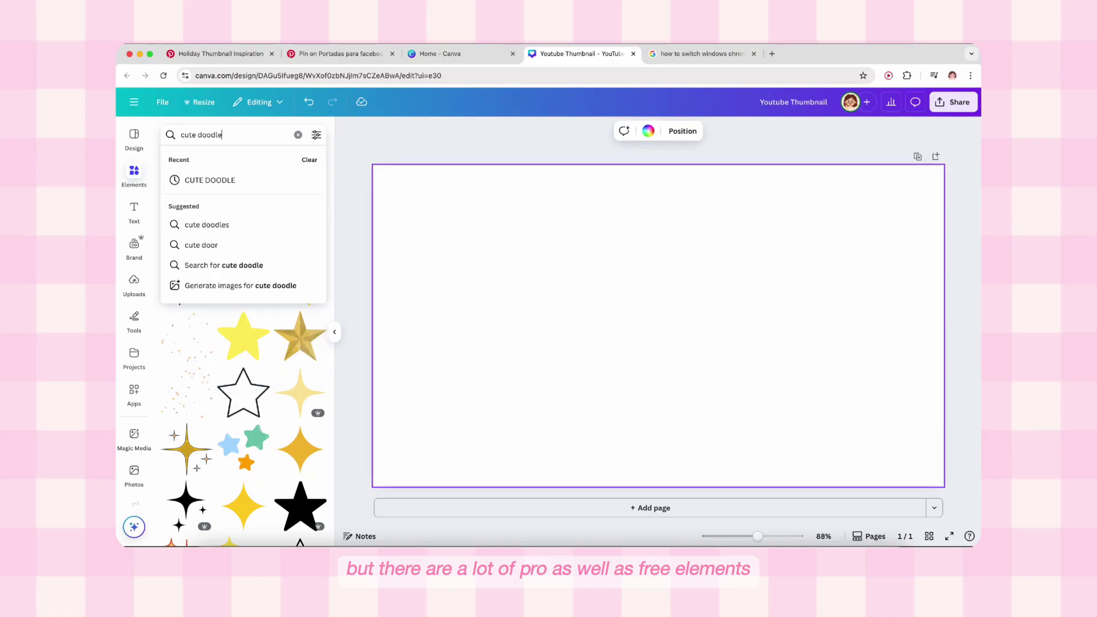
key(Return)
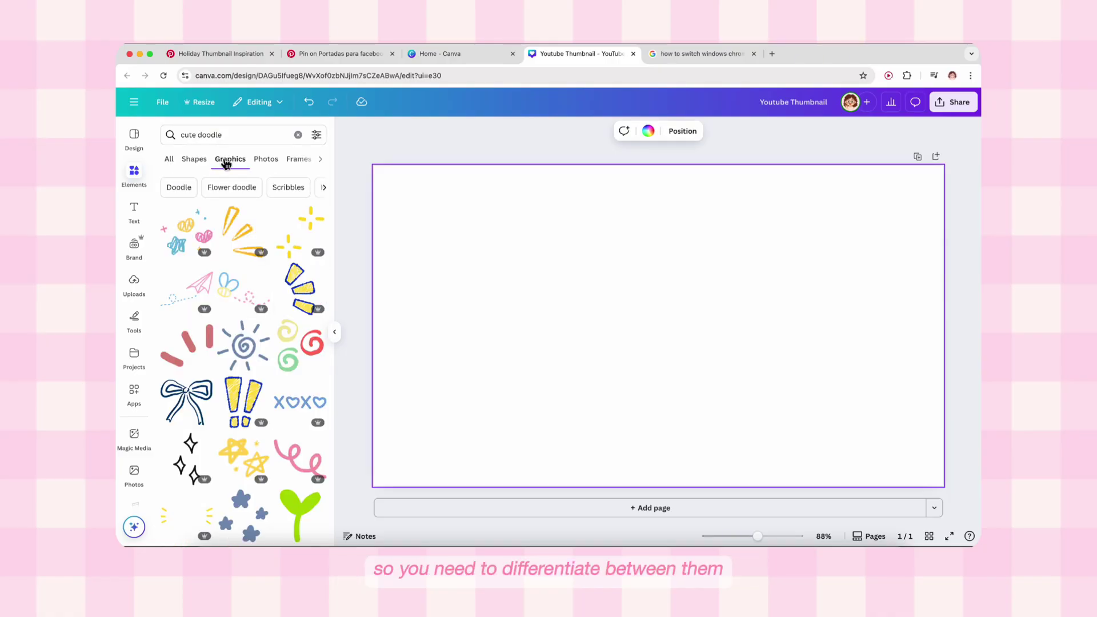
mouse_move(204, 258)
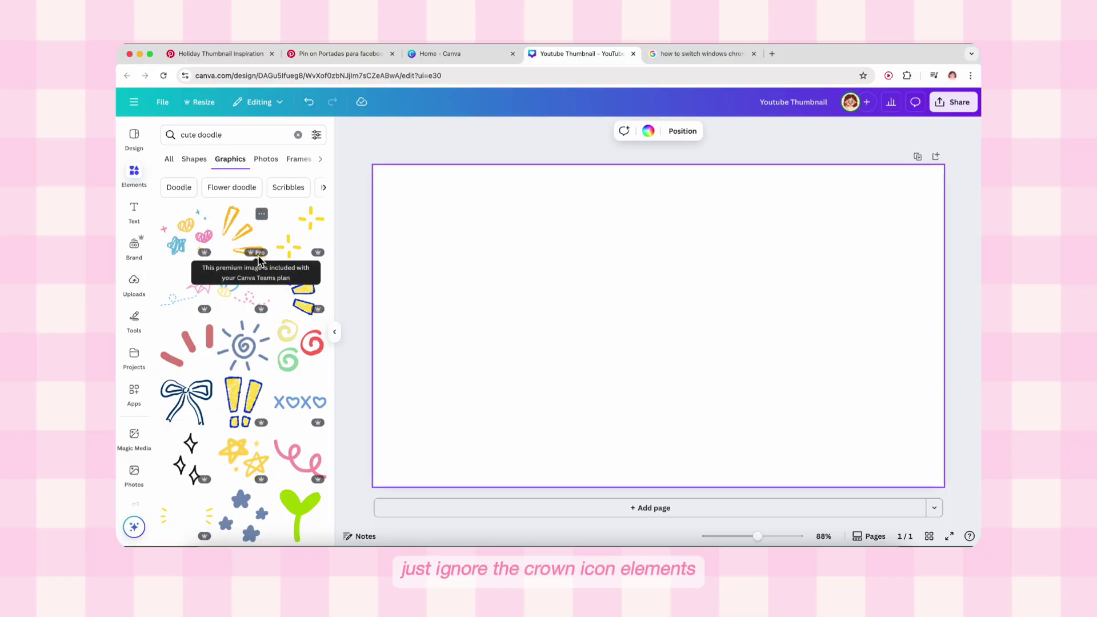
scroll(290, 423, down, 5)
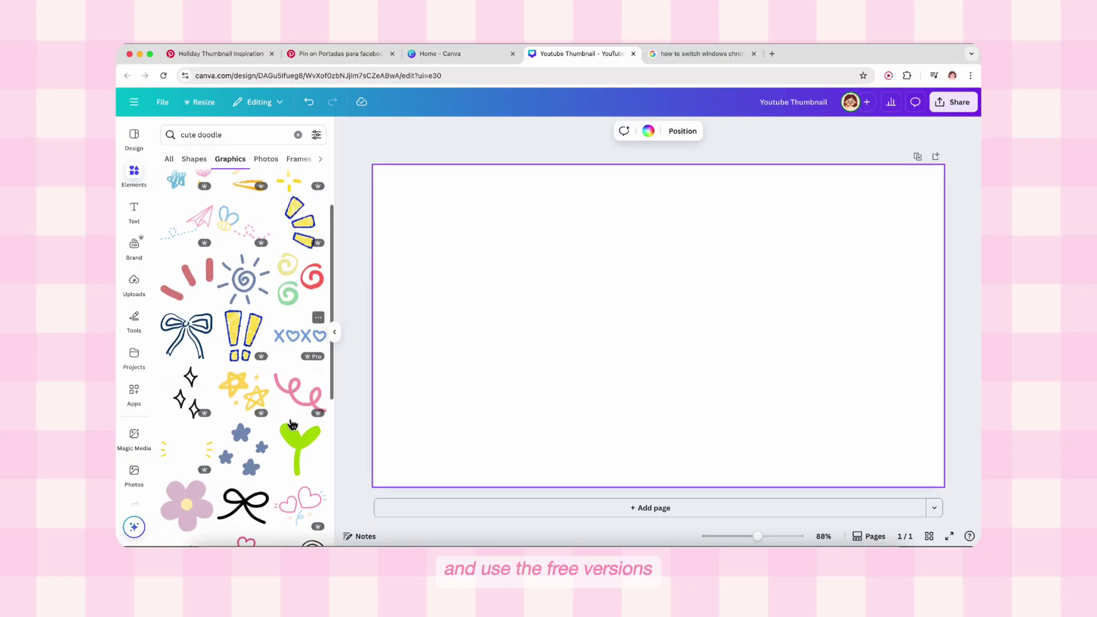
scroll(291, 422, up, 5)
Step: Add the red strokes doodle and recolour it sage green from the Brand Kit
click(185, 346)
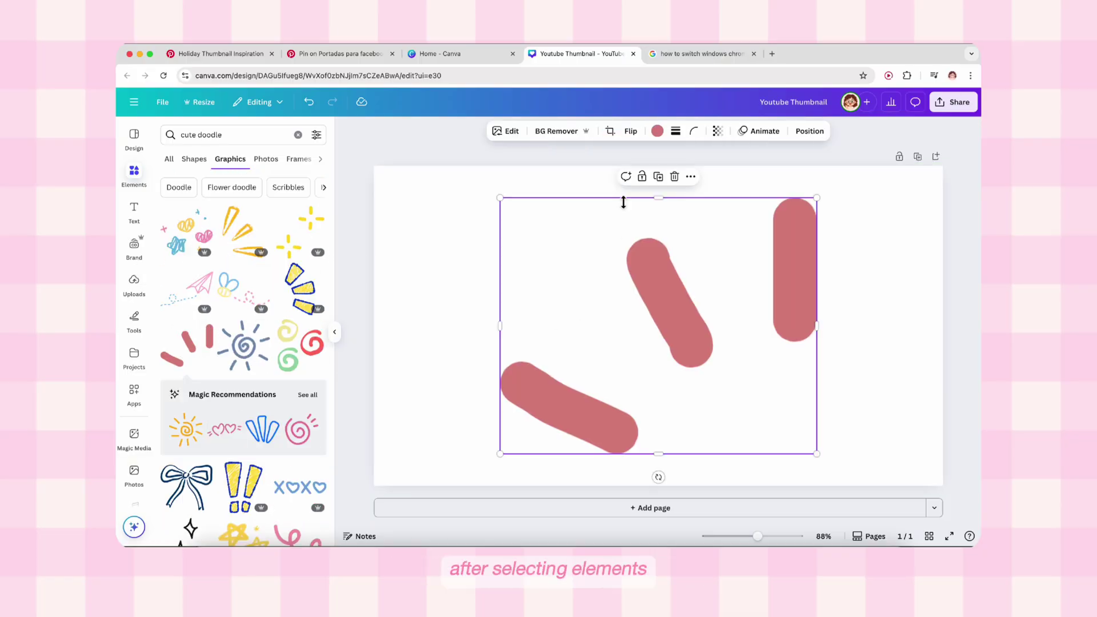
click(657, 131)
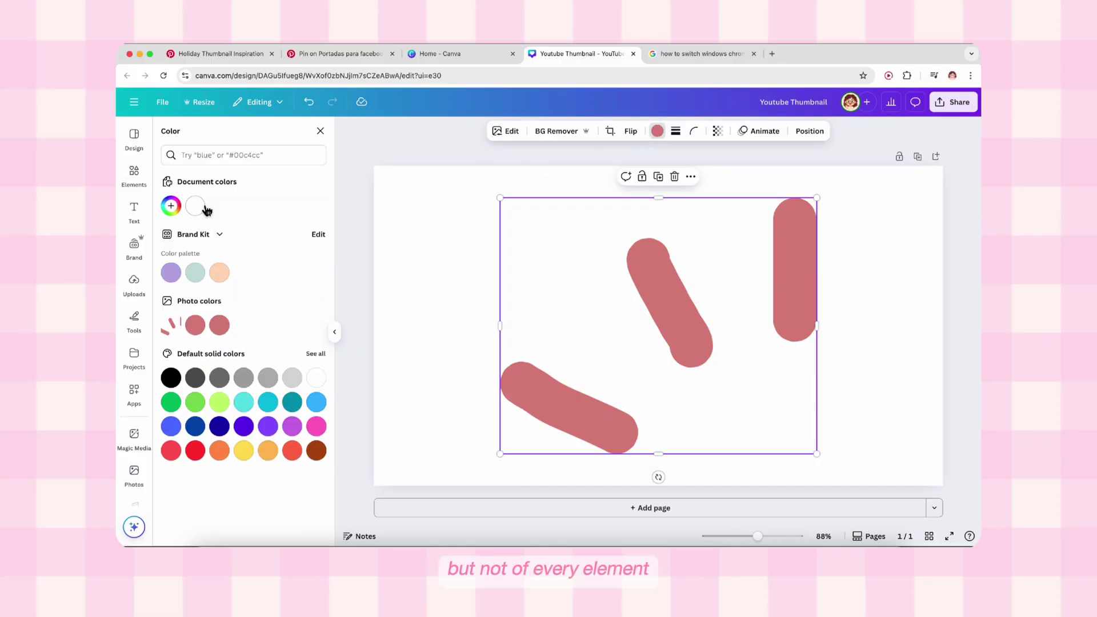
click(195, 273)
click(440, 265)
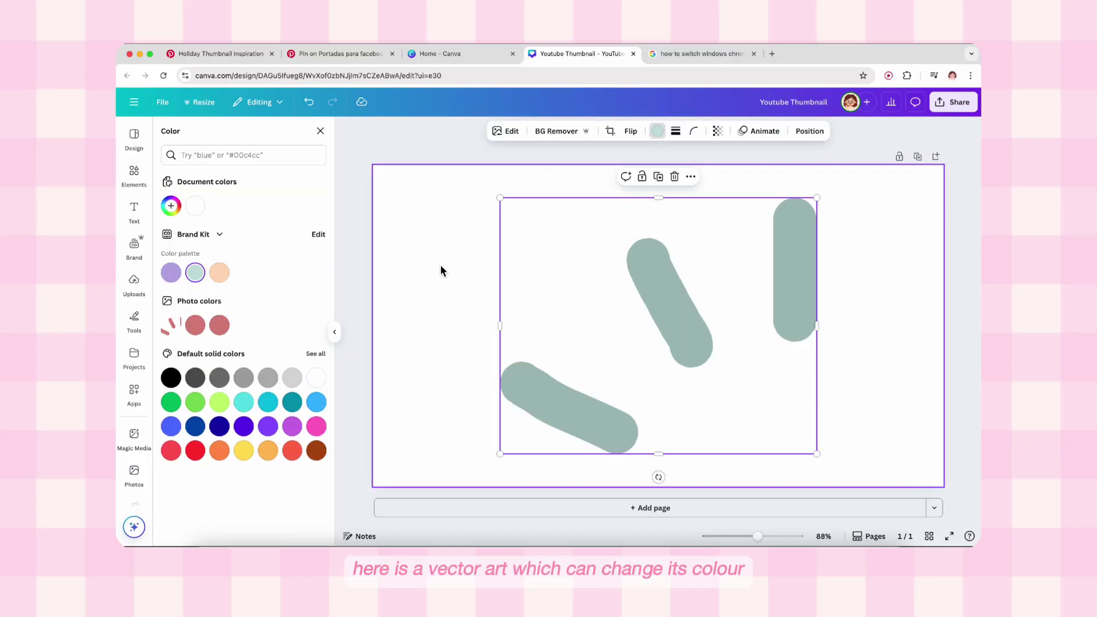
Step: Add the camera doodle, move it toward the top-left, and reselect the stroke
click(134, 171)
click(300, 419)
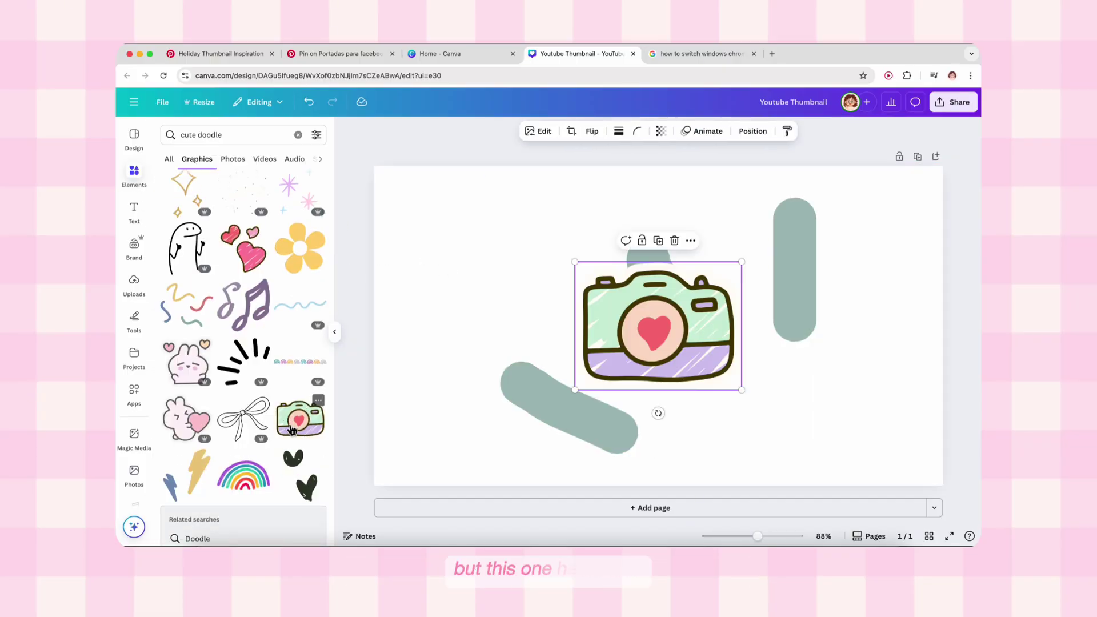
mouse_move(613, 376)
mouse_down()
mouse_move(508, 366)
mouse_move(451, 321)
mouse_up()
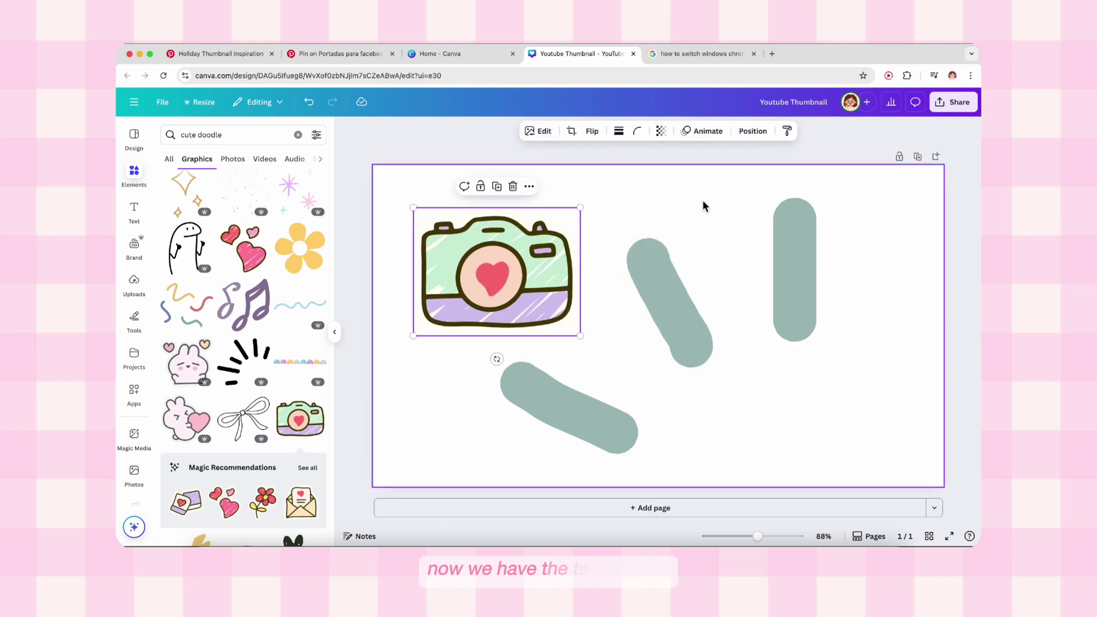
click(657, 284)
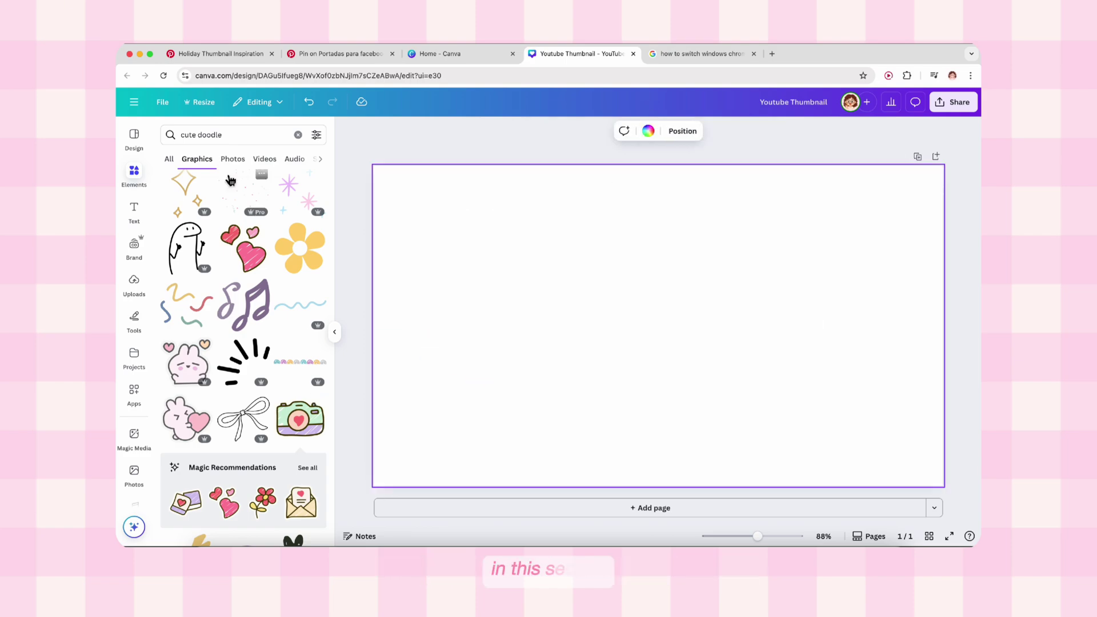
Step: Add a paragraph text box reading 'OKAY THIS IS TEXT!'
click(134, 209)
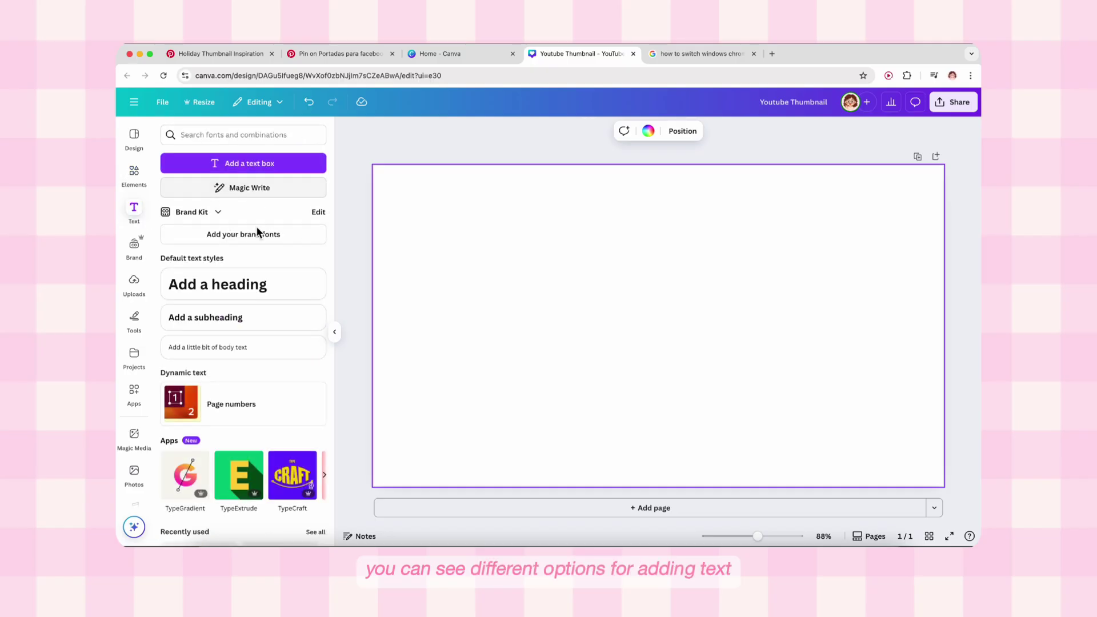
scroll(254, 394, down, 5)
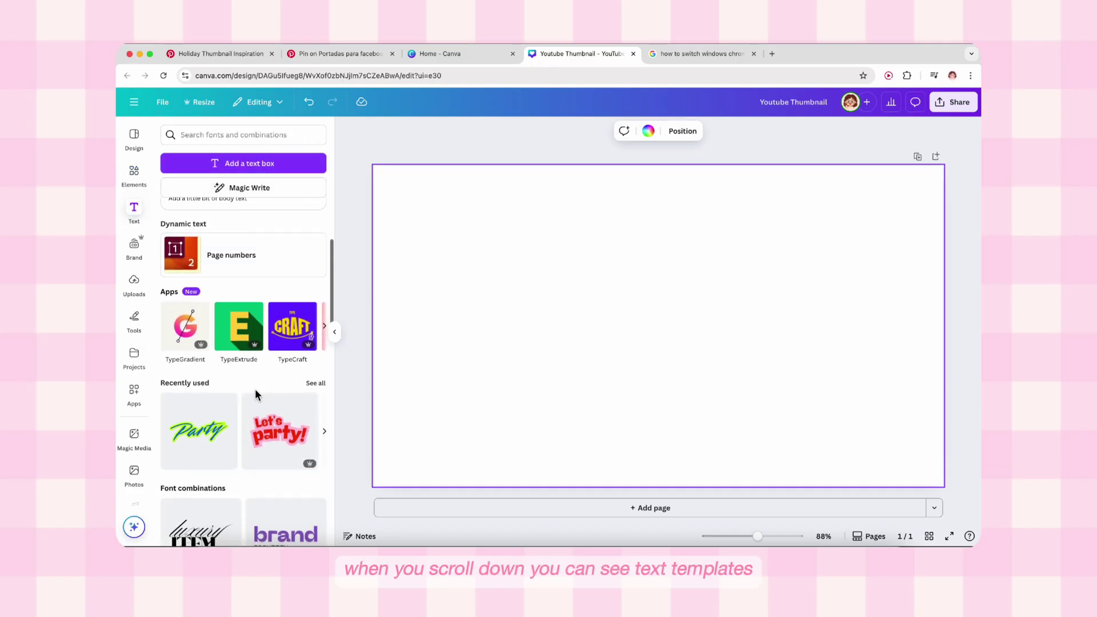
scroll(255, 394, down, 5)
scroll(257, 395, down, 3)
scroll(258, 395, up, 10)
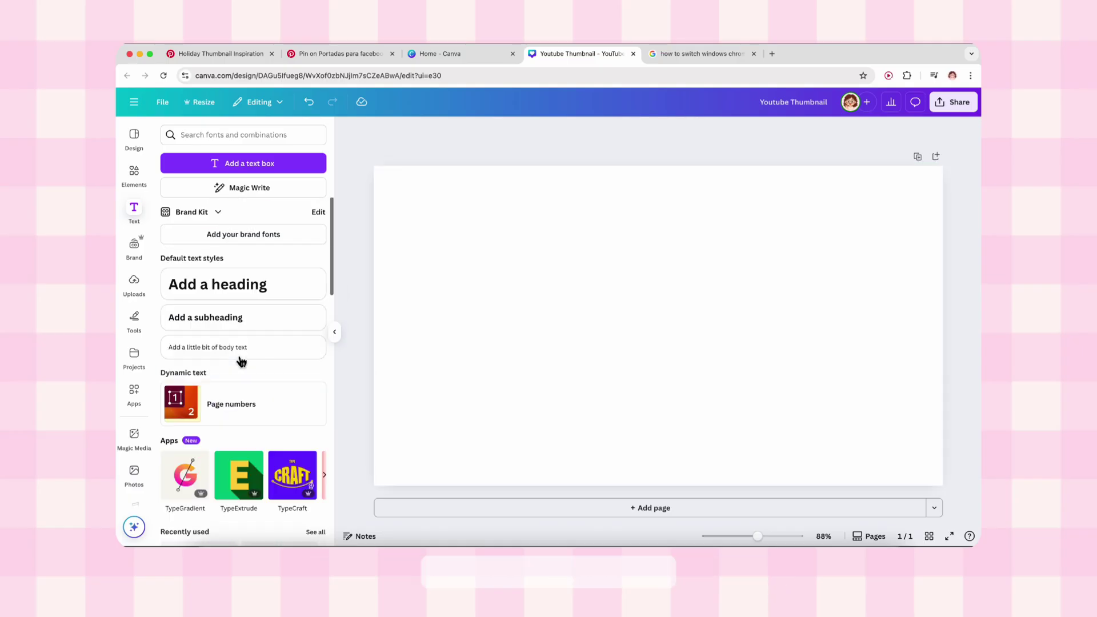
click(221, 165)
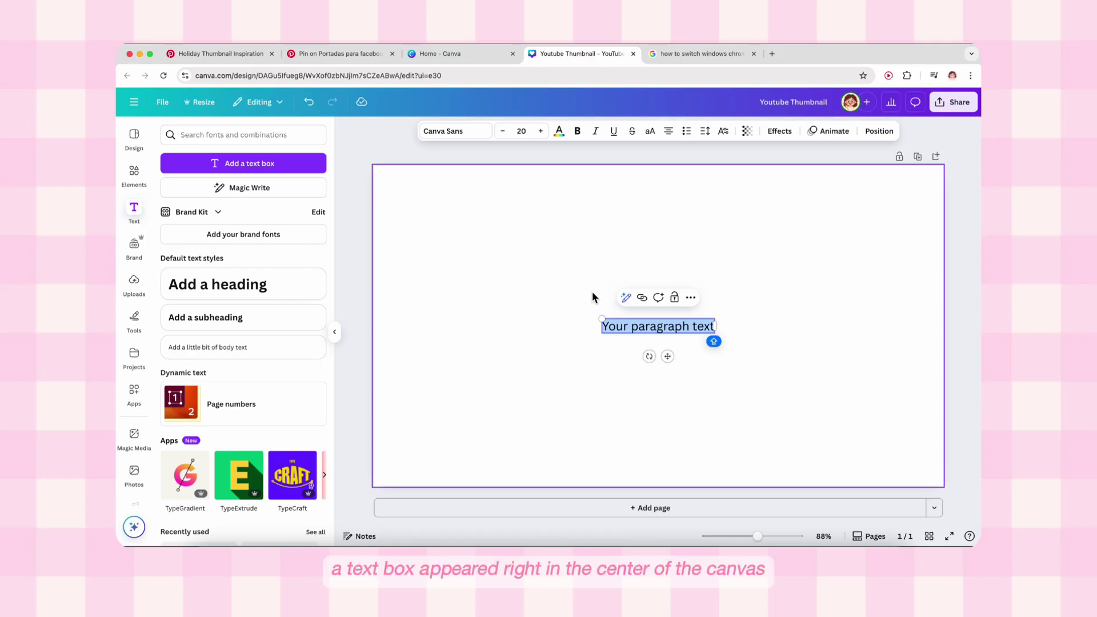
text(OKAY THIS IS TEXT)
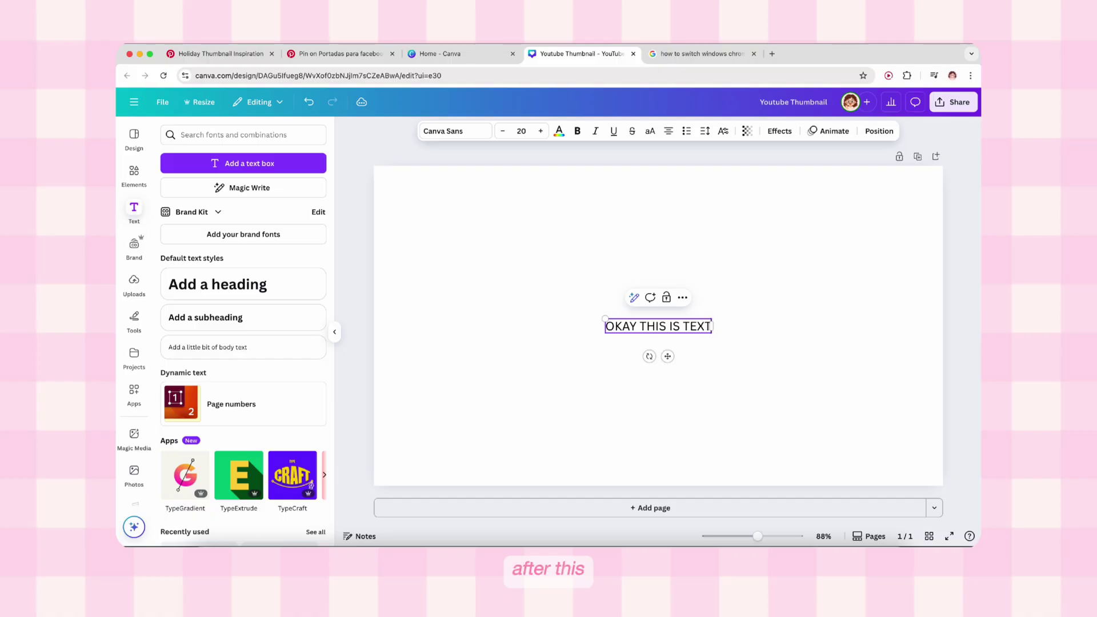
text(!)
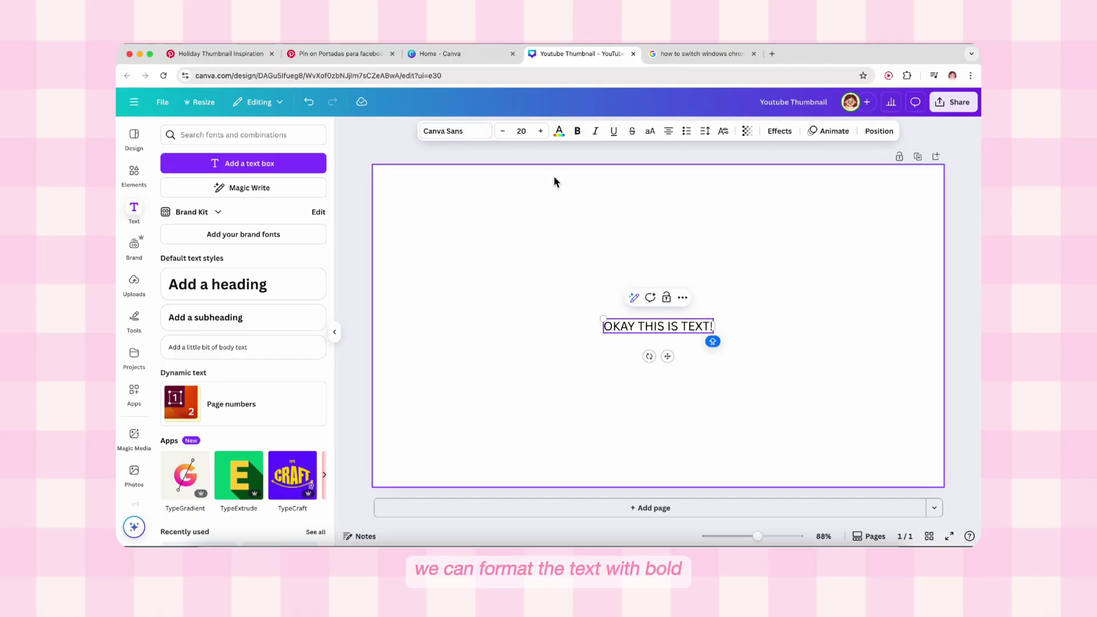
Step: Toggle bold, italic, underline and strikethrough on the text, leaving it plain
key(super+a)
click(579, 134)
click(595, 130)
click(614, 131)
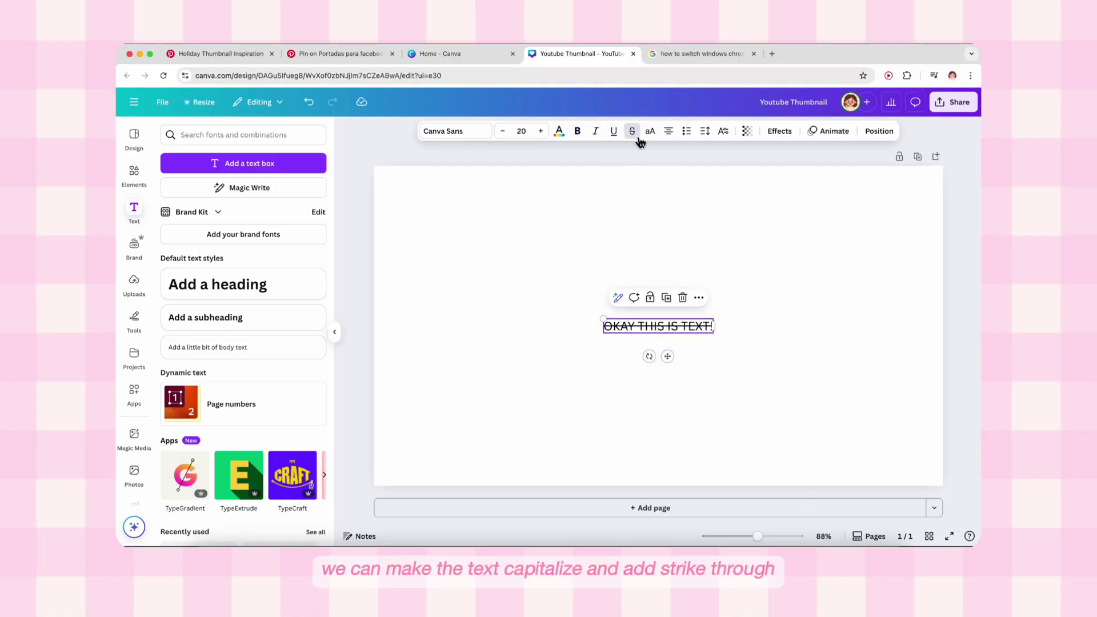
click(635, 132)
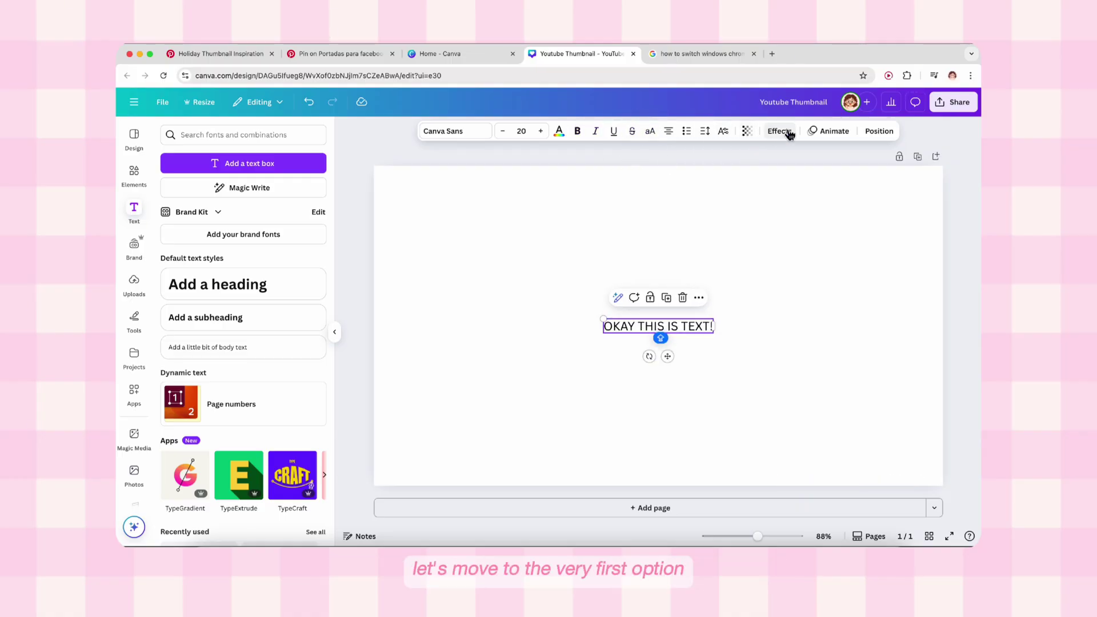
Step: Browse the font list and search fonts for 'cute'
click(461, 133)
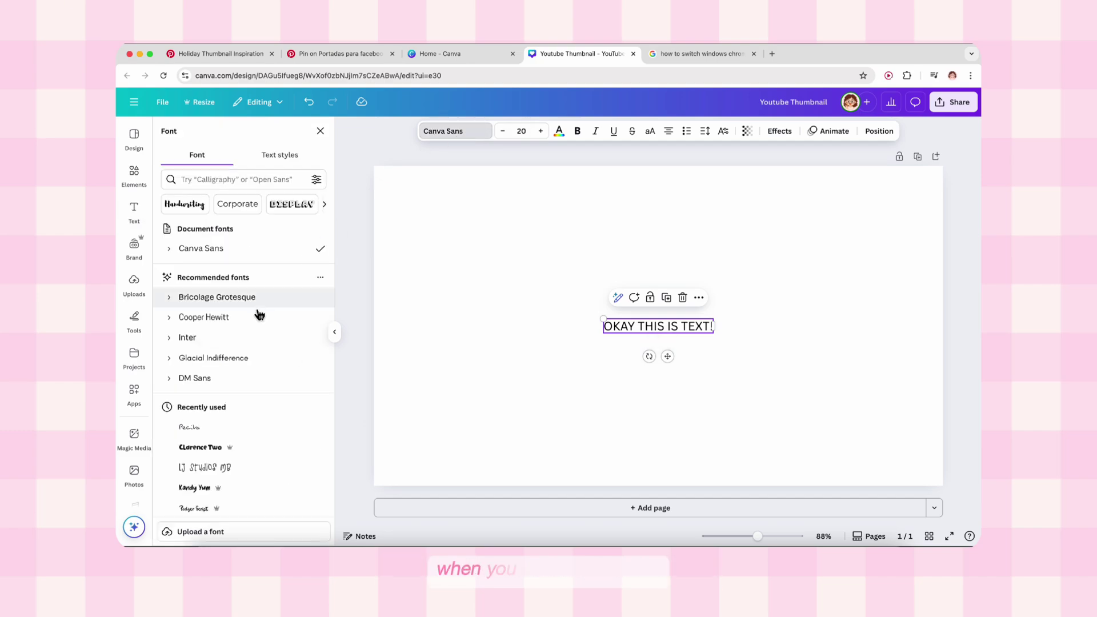
scroll(257, 310, down, 2)
scroll(260, 374, down, 6)
scroll(264, 380, down, 10)
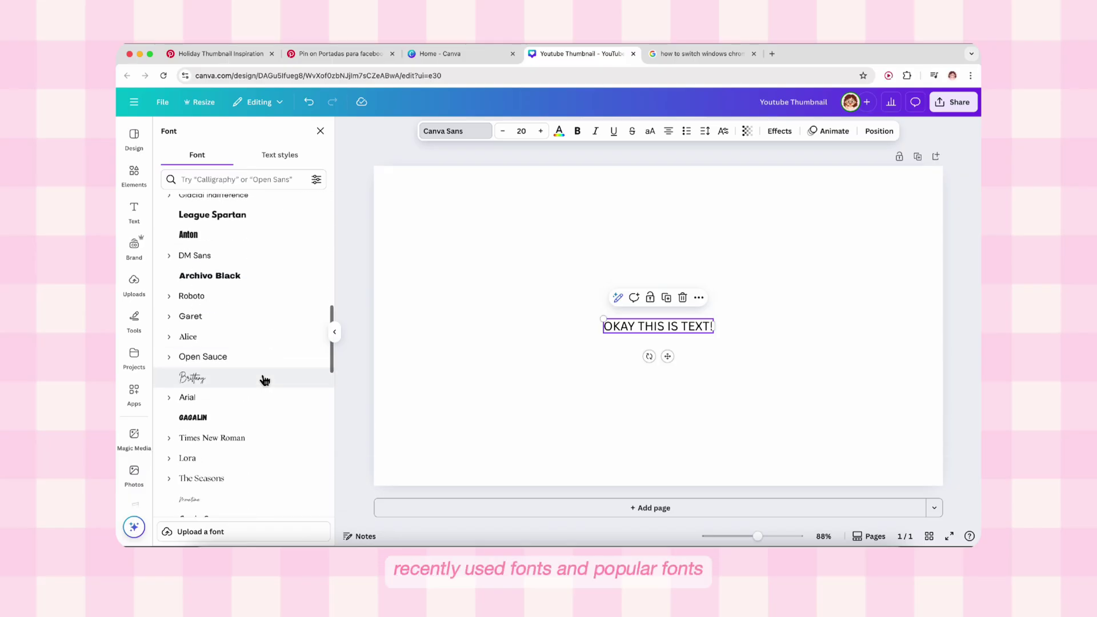
scroll(264, 379, down, 8)
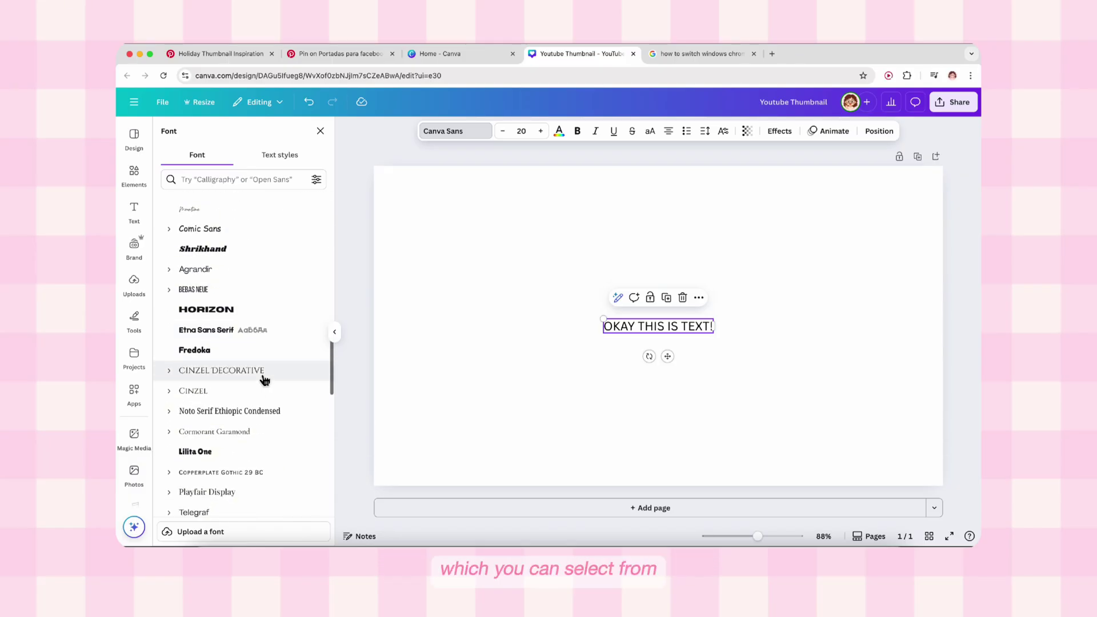
scroll(251, 308, up, 15)
click(229, 180)
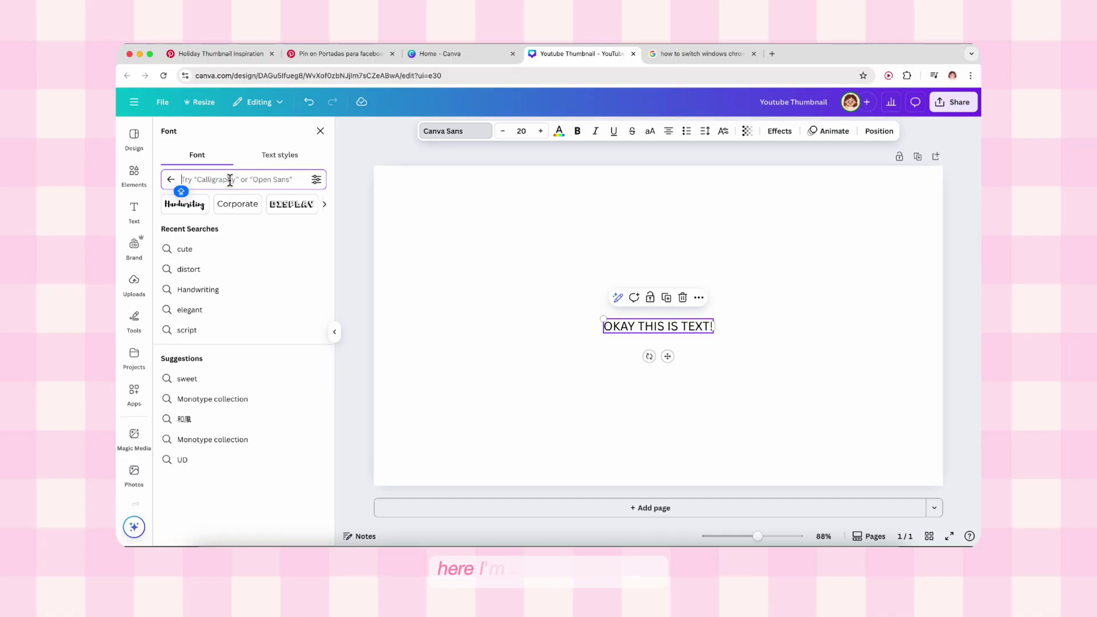
text(cute)
scroll(245, 412, down, 5)
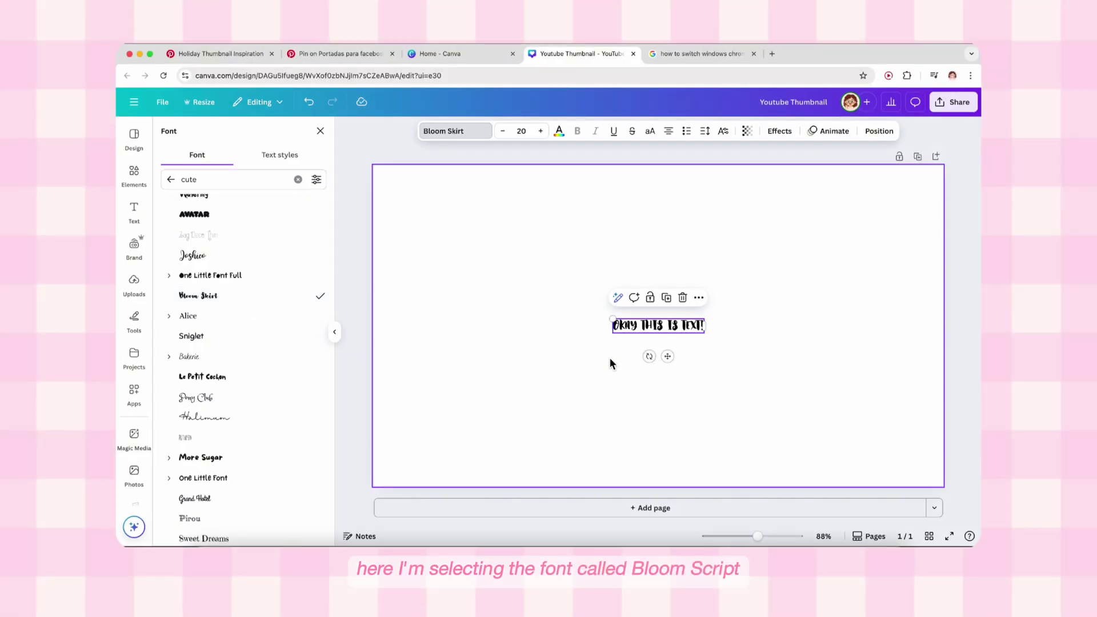
Step: Apply Bloom Skirt, try alignment and bullets, and widen letter spacing to 14
click(574, 325)
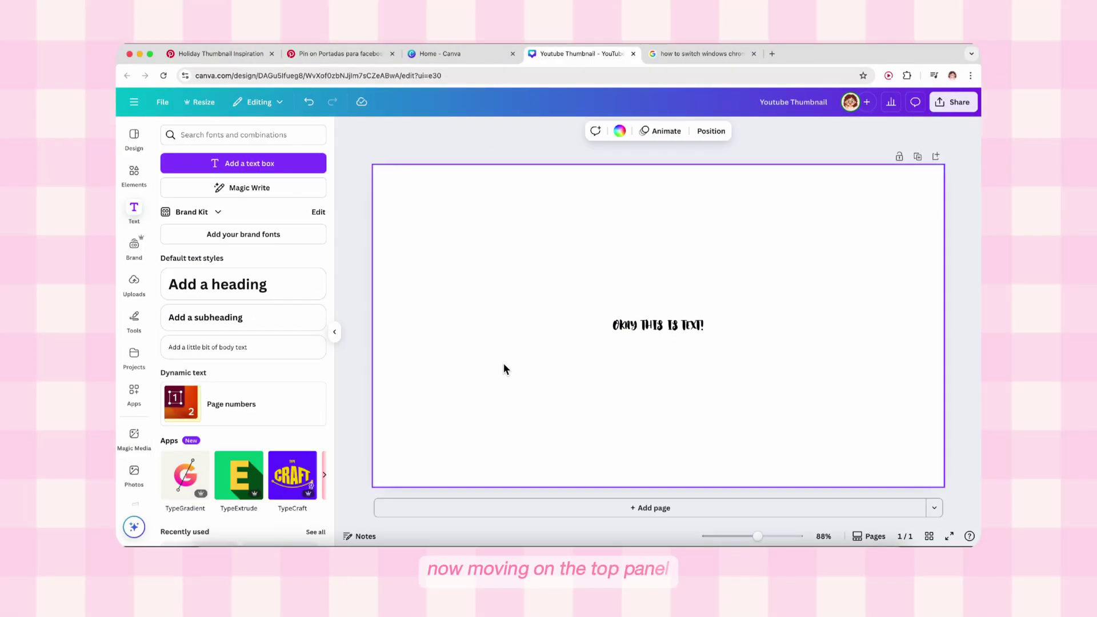
click(650, 335)
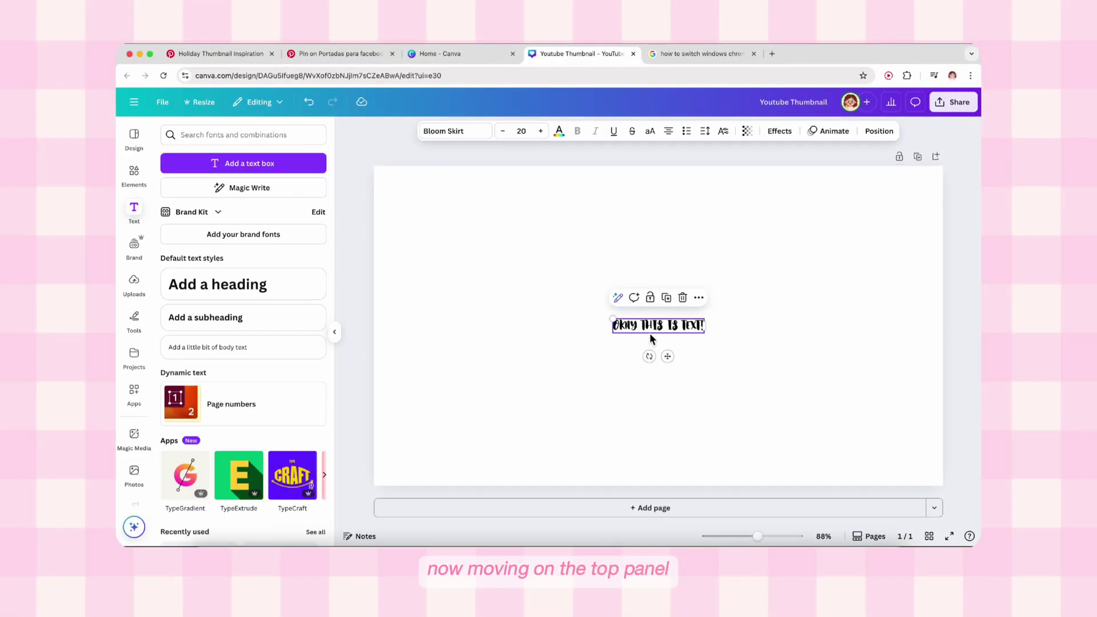
click(675, 132)
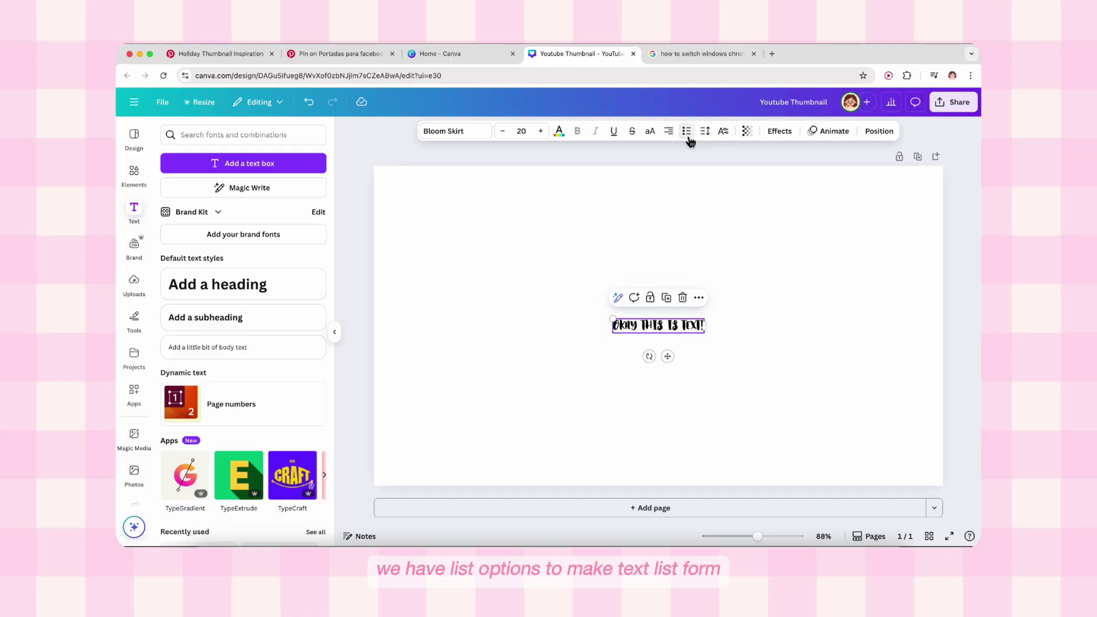
click(688, 133)
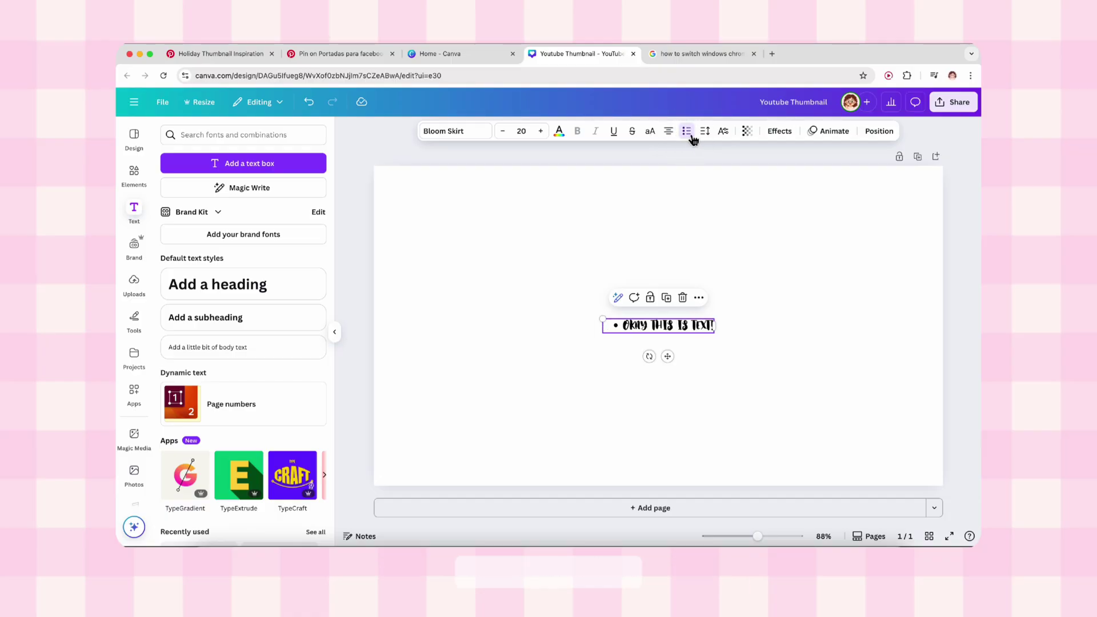
click(687, 132)
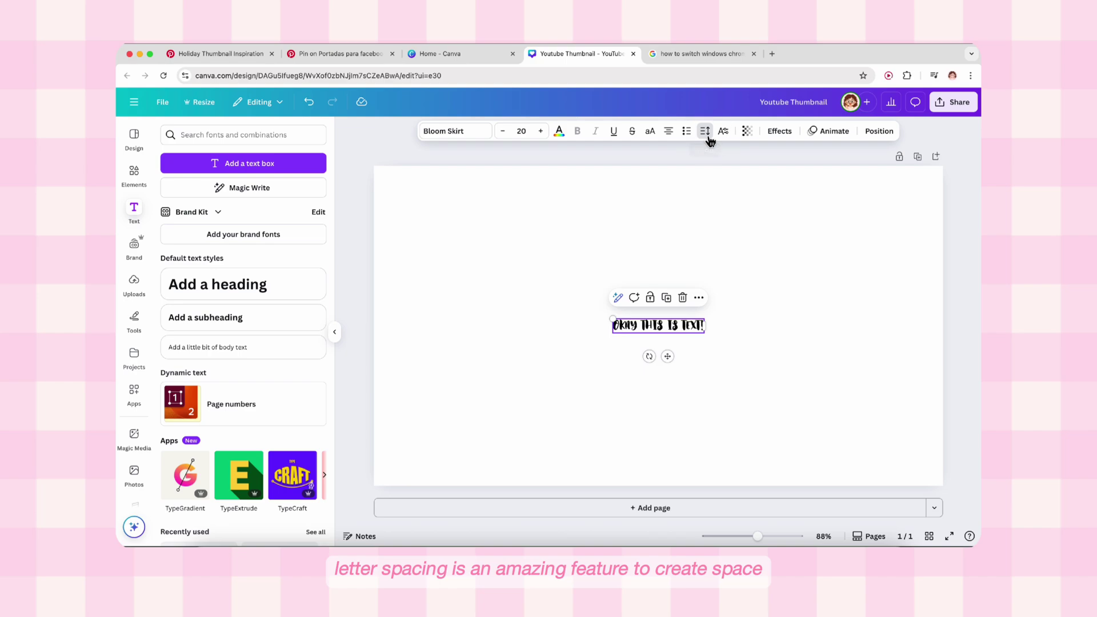
click(706, 132)
mouse_move(679, 178)
mouse_down()
mouse_move(708, 178)
mouse_move(674, 180)
mouse_up()
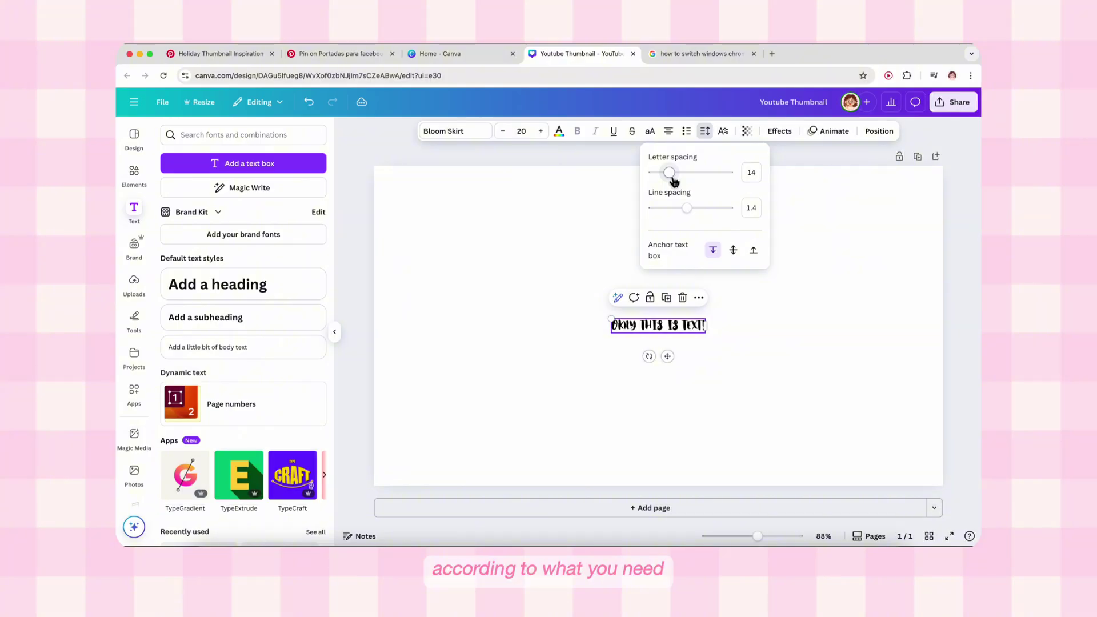
Step: Copy the text and paste it onto a second line in the same box
double_click(645, 324)
key(ctrl+a)
key(ctrl+c)
key(Right)
key(Return)
key(ctrl+v)
Step: Set the two-line text's line spacing to 1.42
click(700, 353)
click(680, 335)
click(705, 131)
mouse_move(686, 208)
mouse_down()
mouse_move(723, 208)
mouse_move(644, 224)
mouse_move(693, 216)
mouse_move(688, 208)
mouse_up()
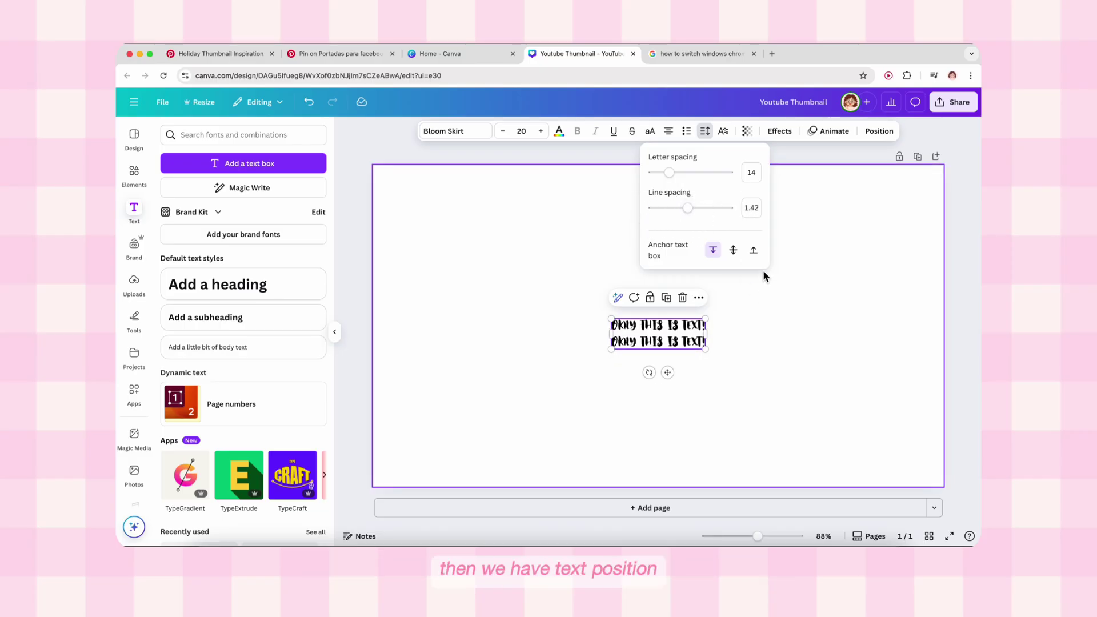
Step: Adjust the text transparency, then bring up the text Effects panel
click(723, 131)
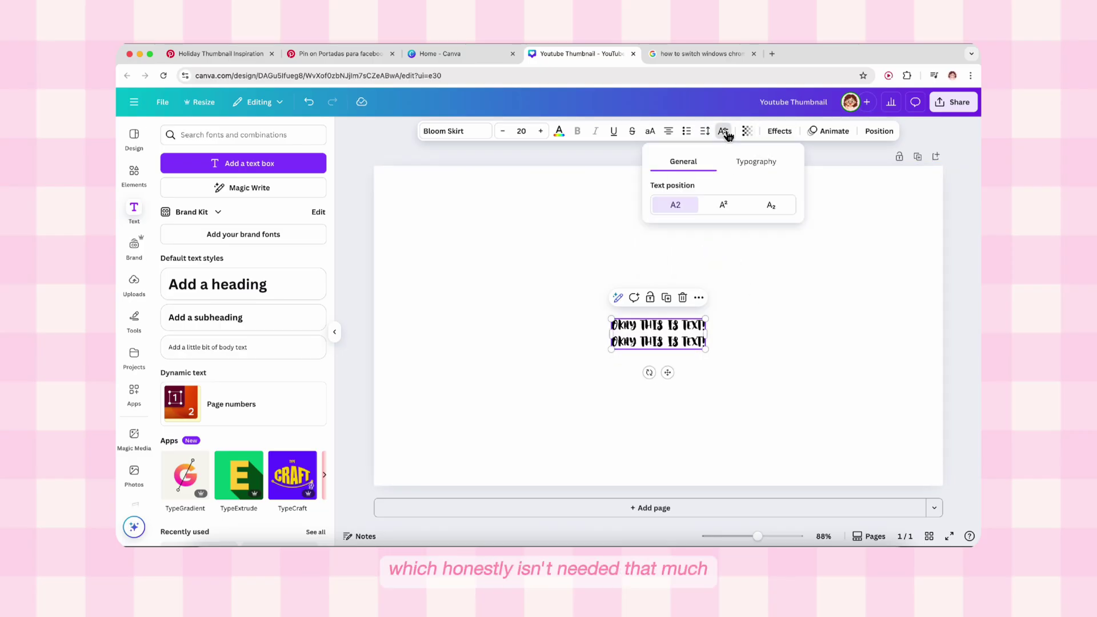
click(748, 132)
drag(729, 172, 808, 177)
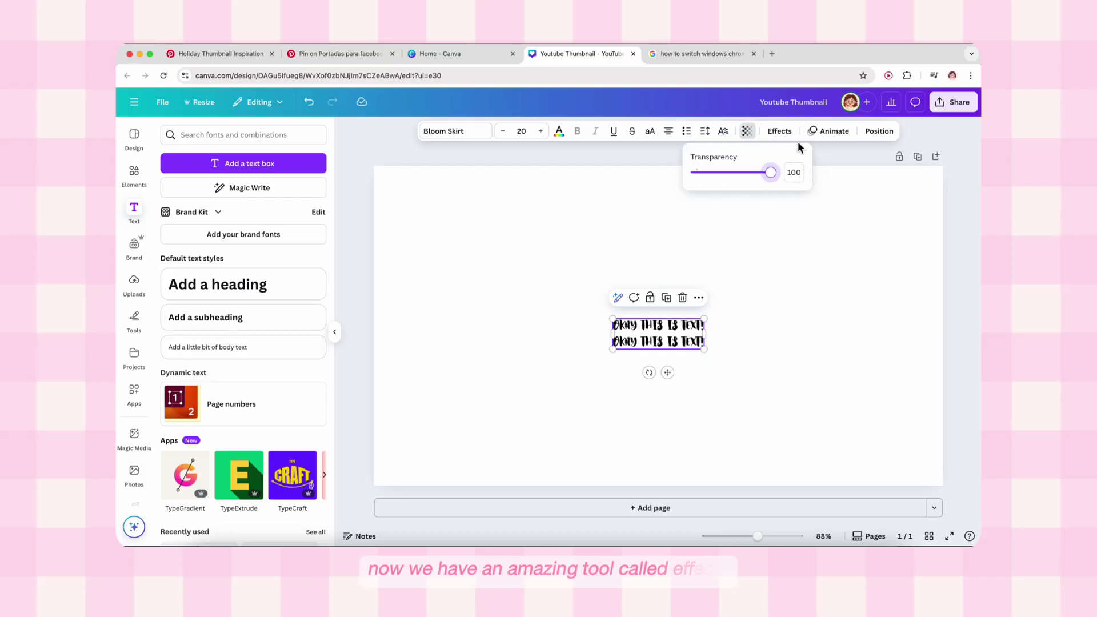
click(780, 131)
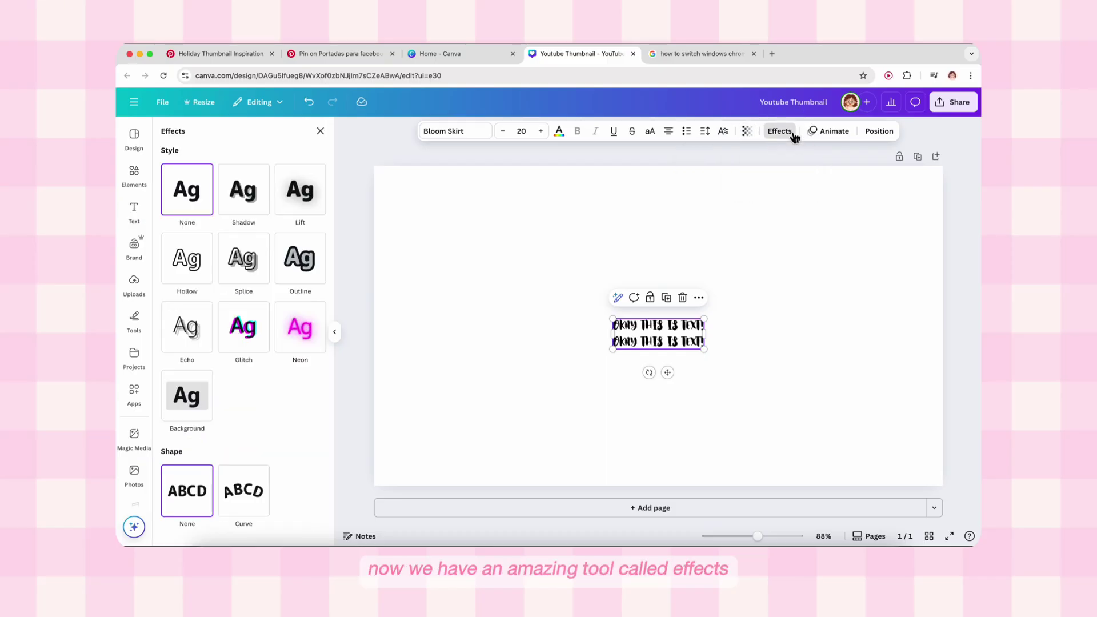
Step: Preview Shadow, Lift, Hollow, Splice, Outline, Echo, Glitch and Neon styles, with Neon intensity 38
click(261, 200)
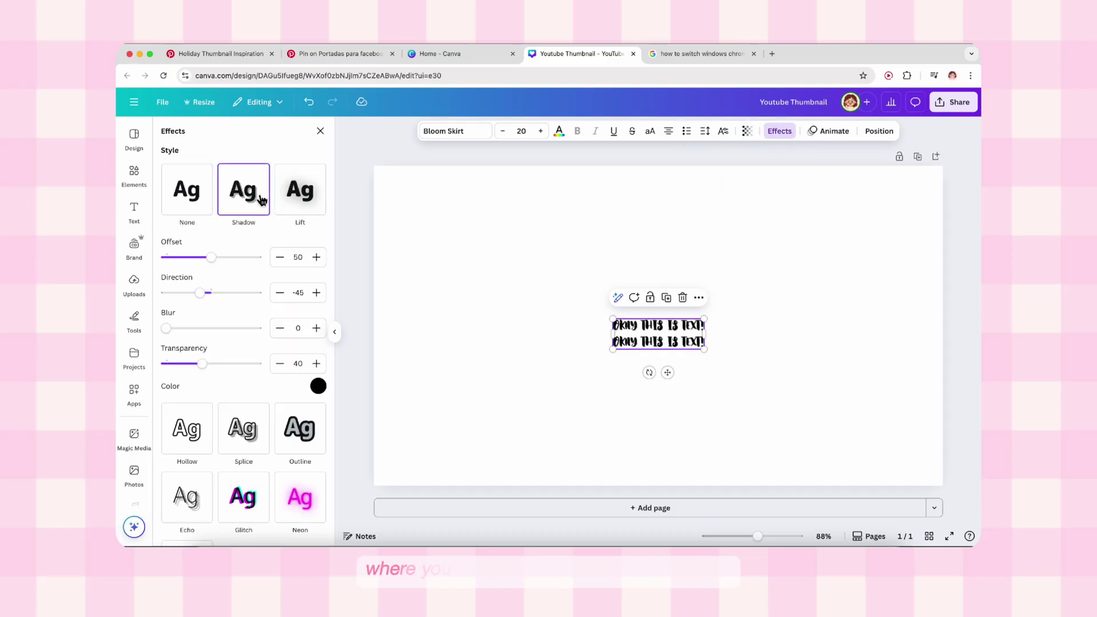
click(307, 205)
click(196, 304)
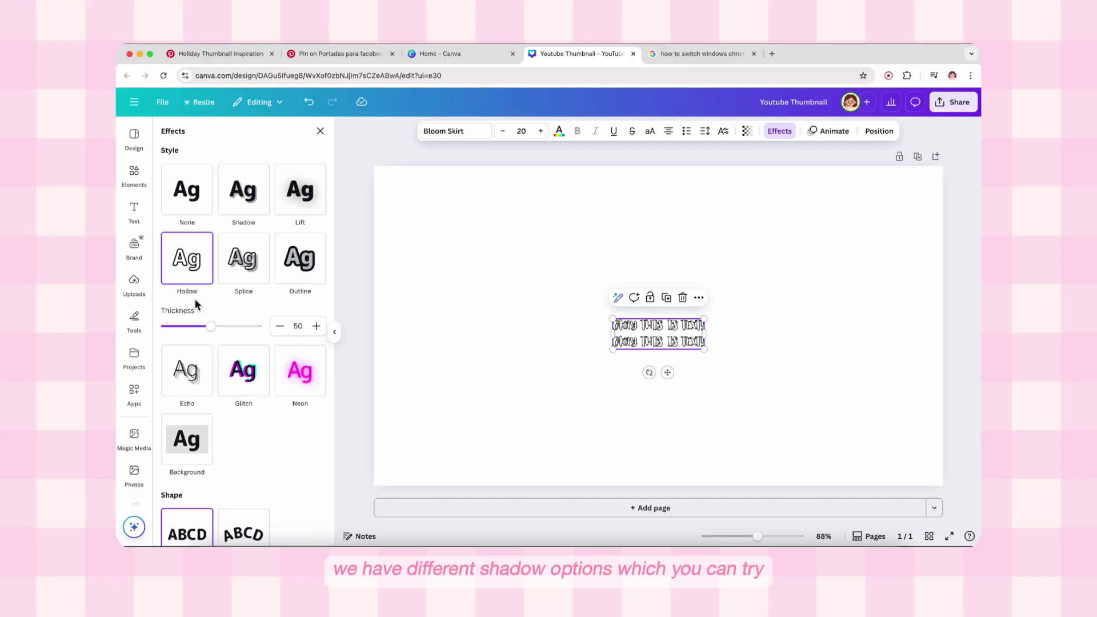
click(255, 276)
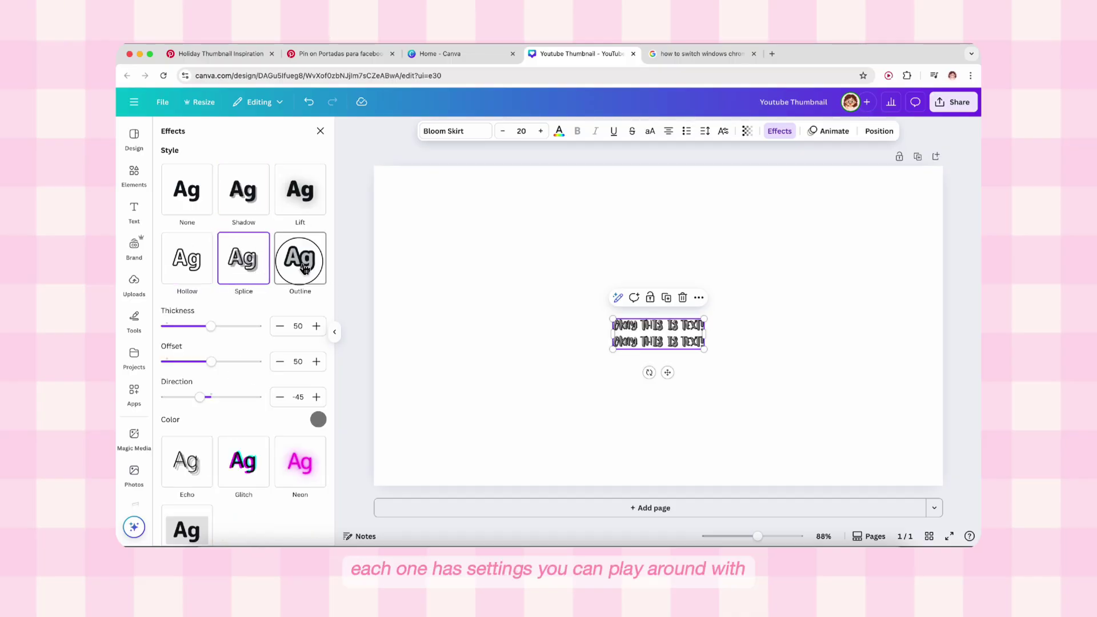
click(305, 269)
scroll(304, 268, down, 1)
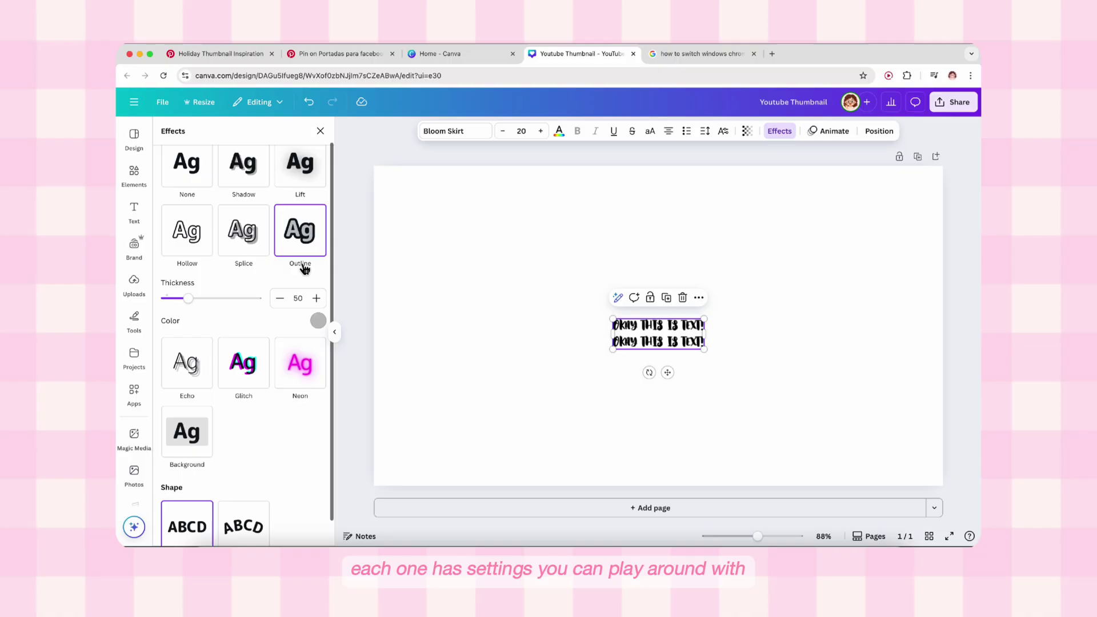
click(208, 337)
click(256, 284)
click(309, 280)
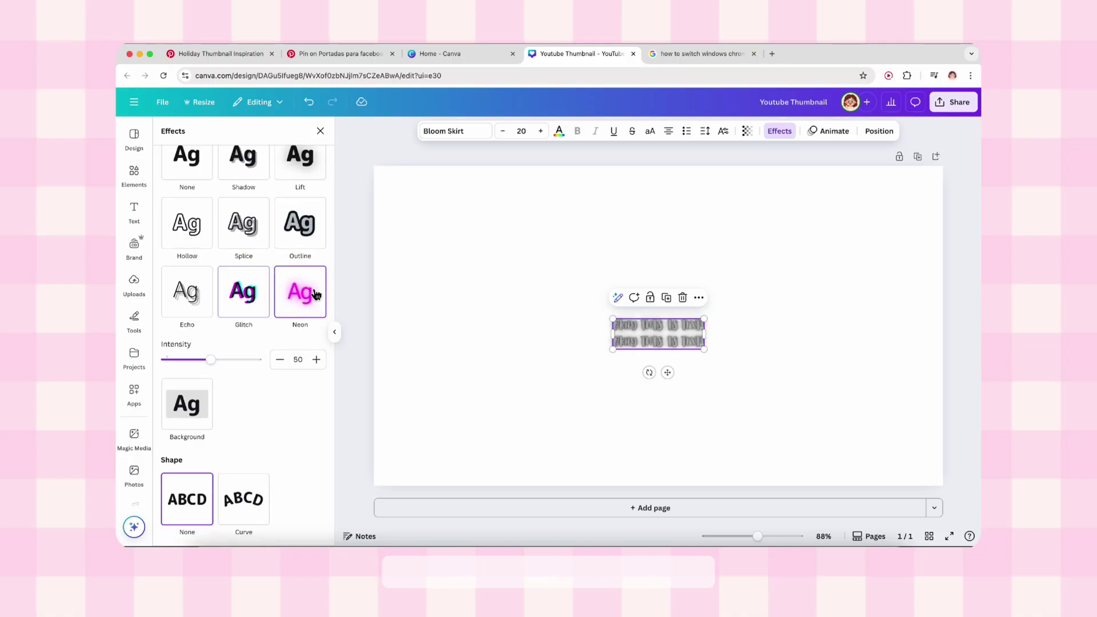
drag(212, 360, 204, 363)
Step: Colour the text pink and try the Background style
click(559, 131)
click(314, 372)
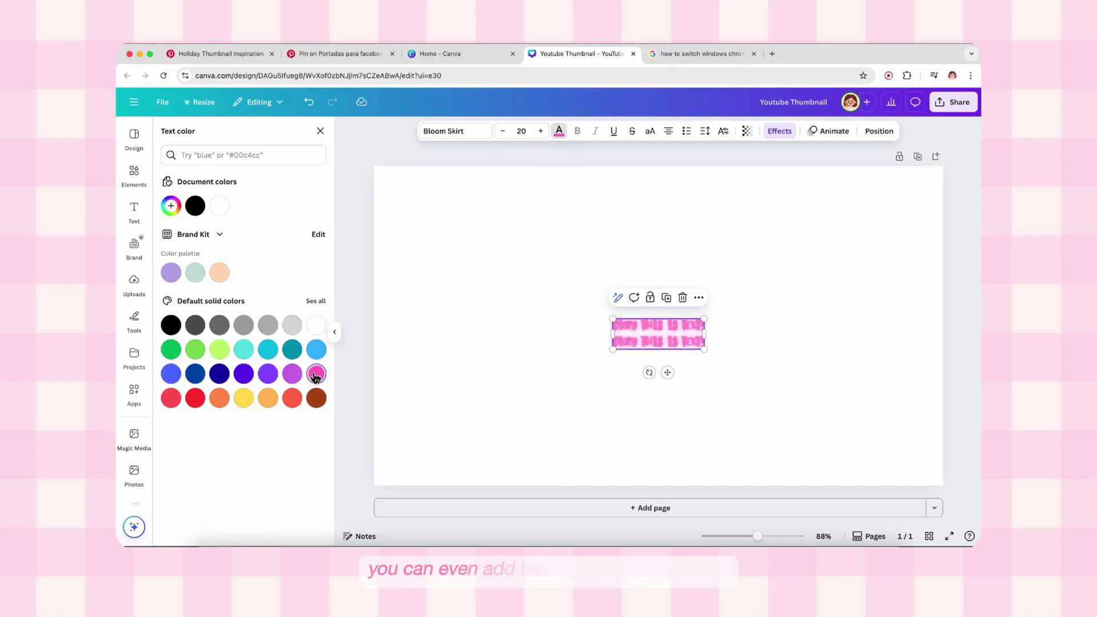
click(777, 135)
scroll(171, 408, down, 2)
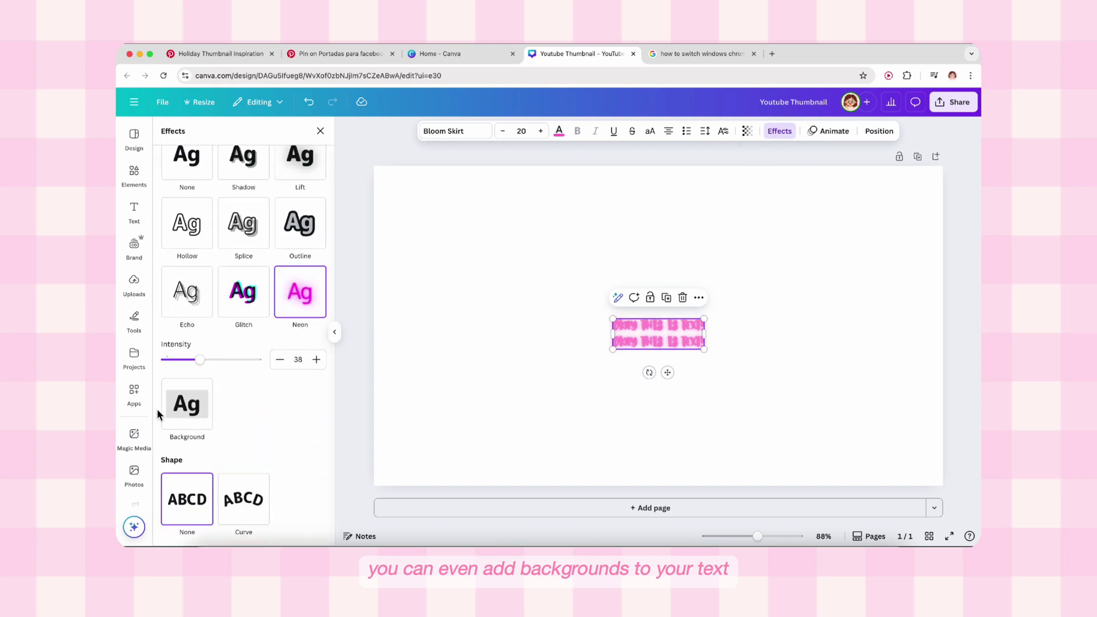
click(183, 406)
scroll(182, 406, down, 2)
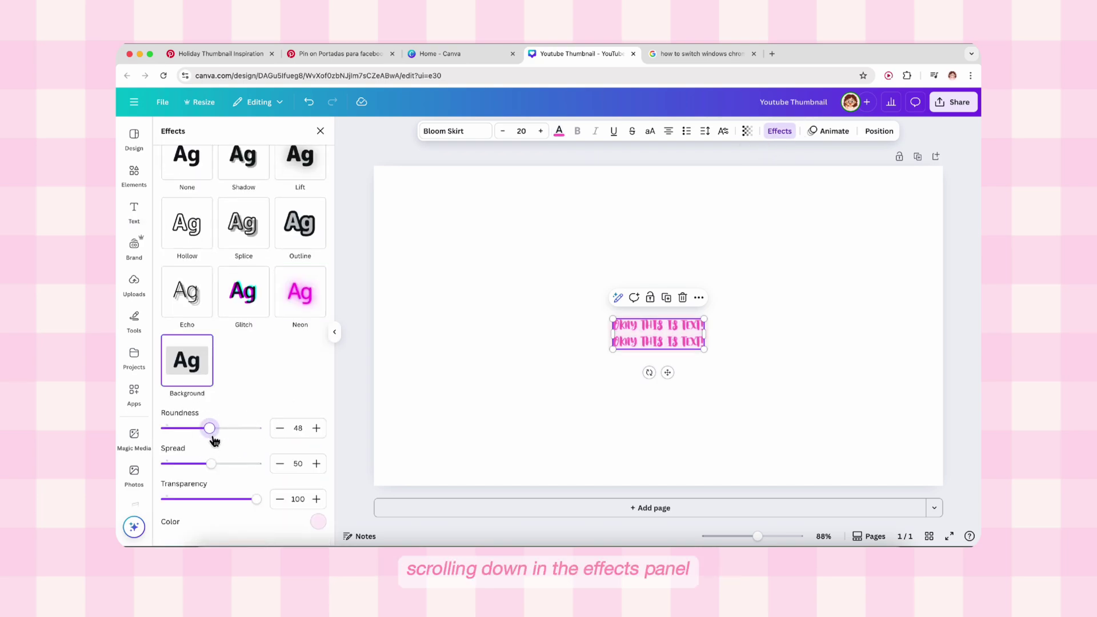
drag(210, 463, 214, 463)
Step: Bend the text with the Curve shape, adjust it, then set the style to None
scroll(214, 464, down, 2)
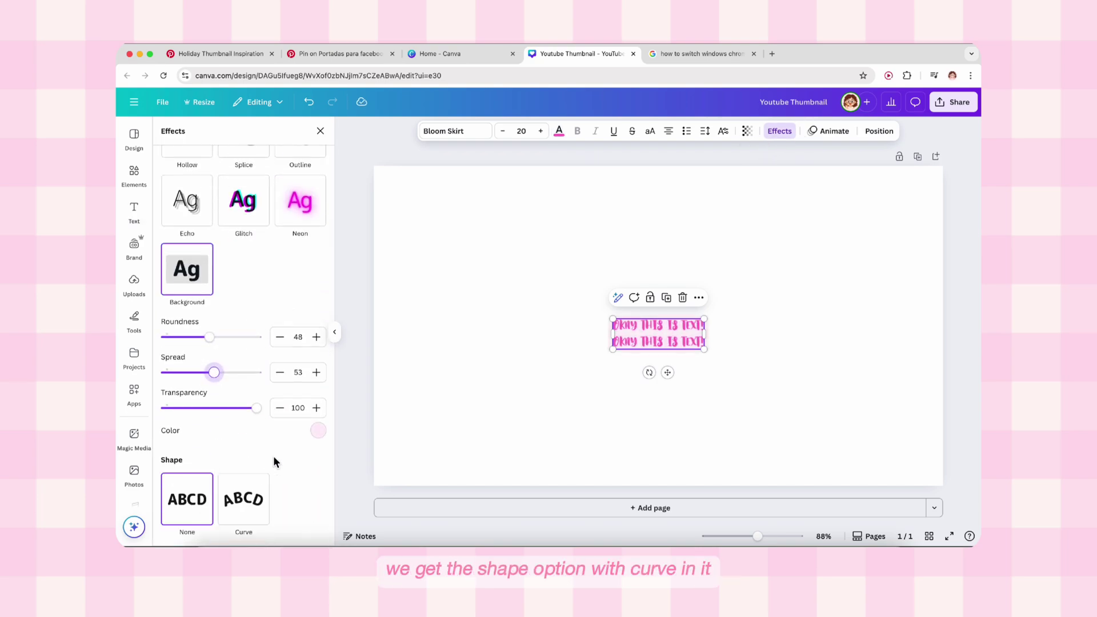
click(268, 499)
scroll(250, 511, down, 1)
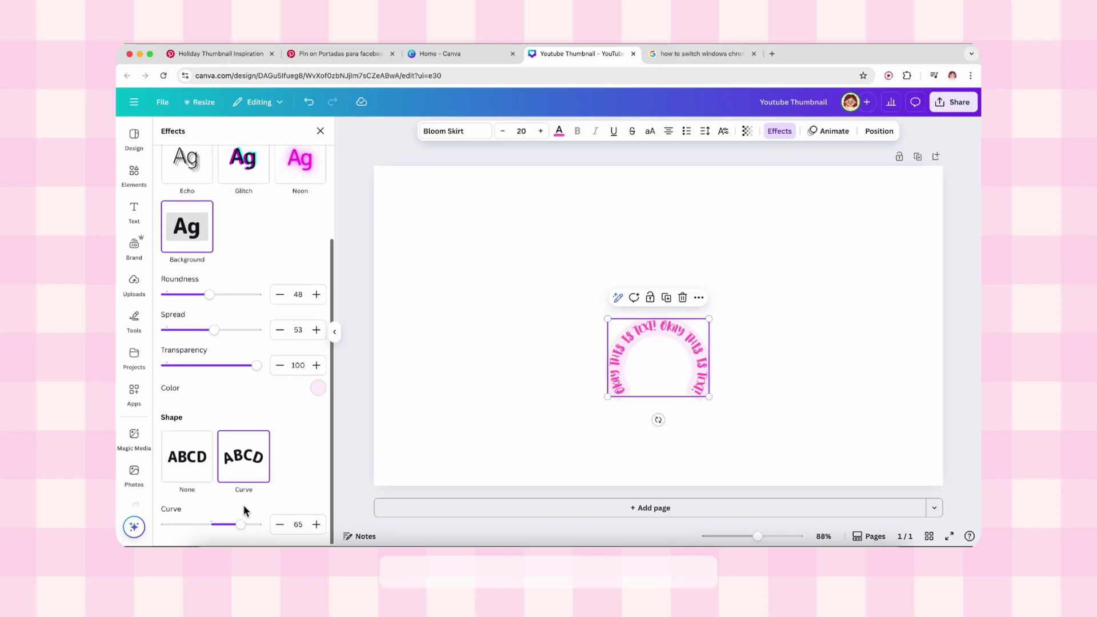
mouse_move(244, 524)
mouse_down()
mouse_move(184, 529)
mouse_move(236, 525)
mouse_up()
scroll(239, 378, up, 3)
click(201, 190)
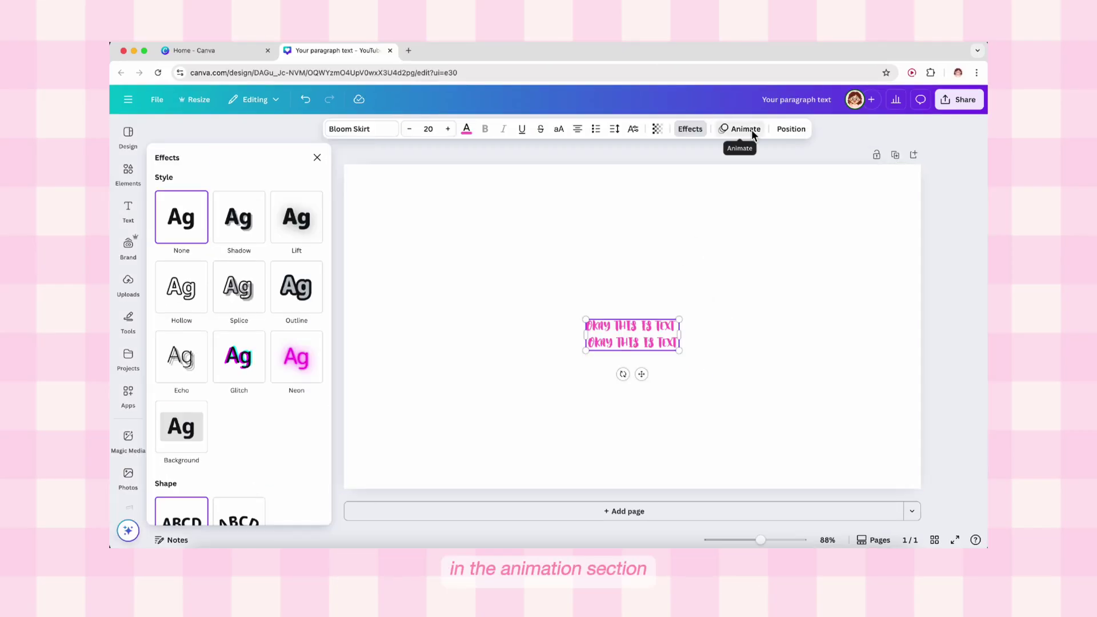
Step: Apply the Typewriter text animation, switching from Both to On enter
click(752, 134)
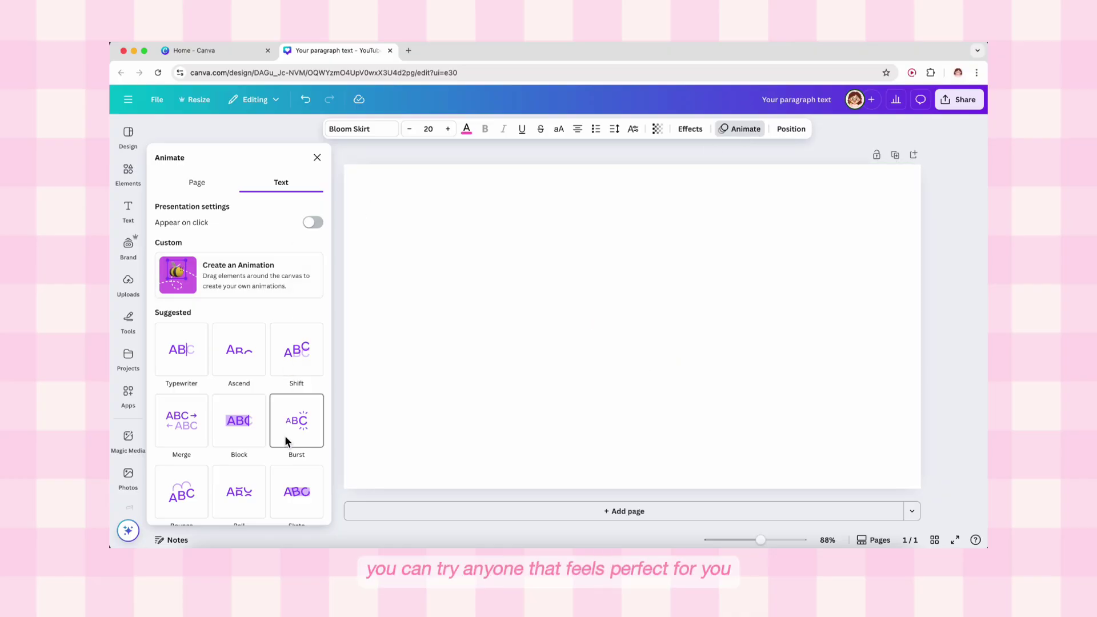
scroll(284, 435, down, 3)
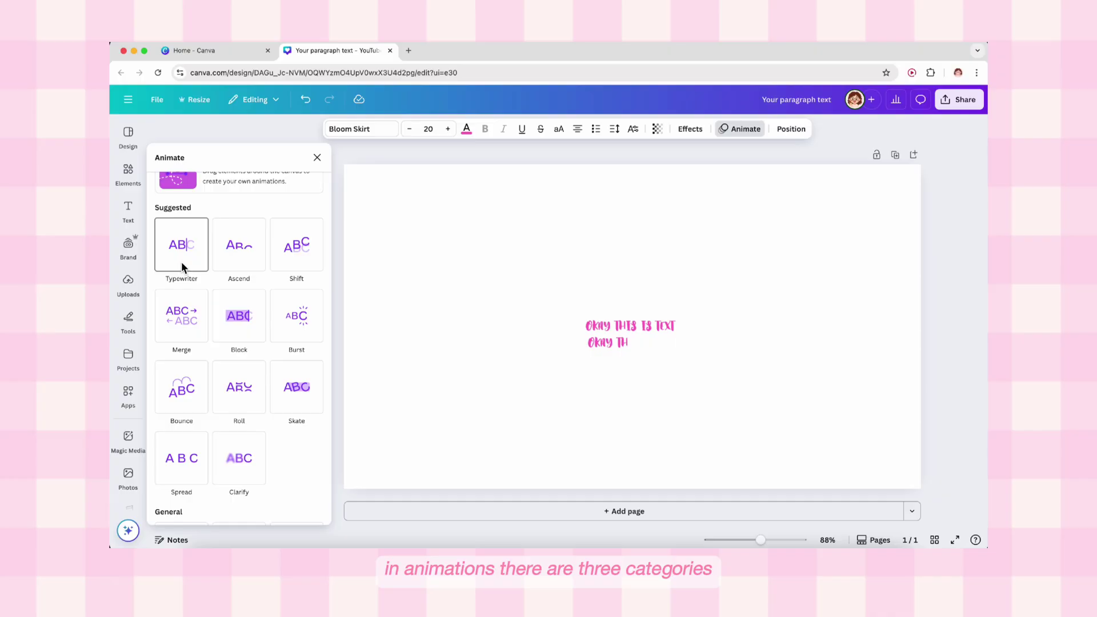
scroll(181, 262, down, 4)
scroll(184, 267, down, 3)
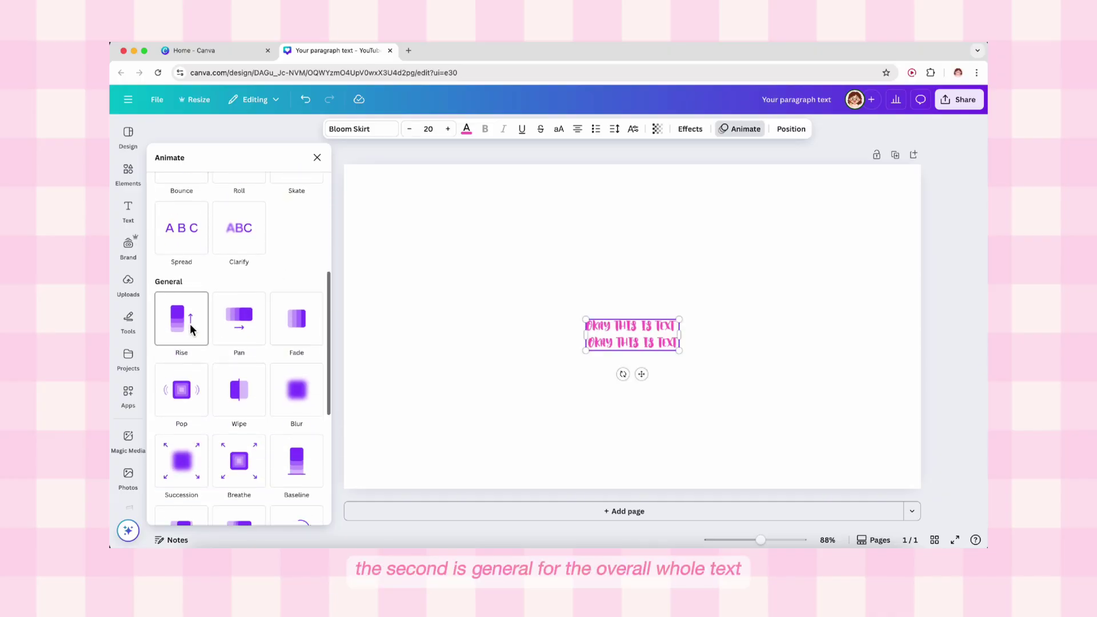
scroll(217, 400, down, 8)
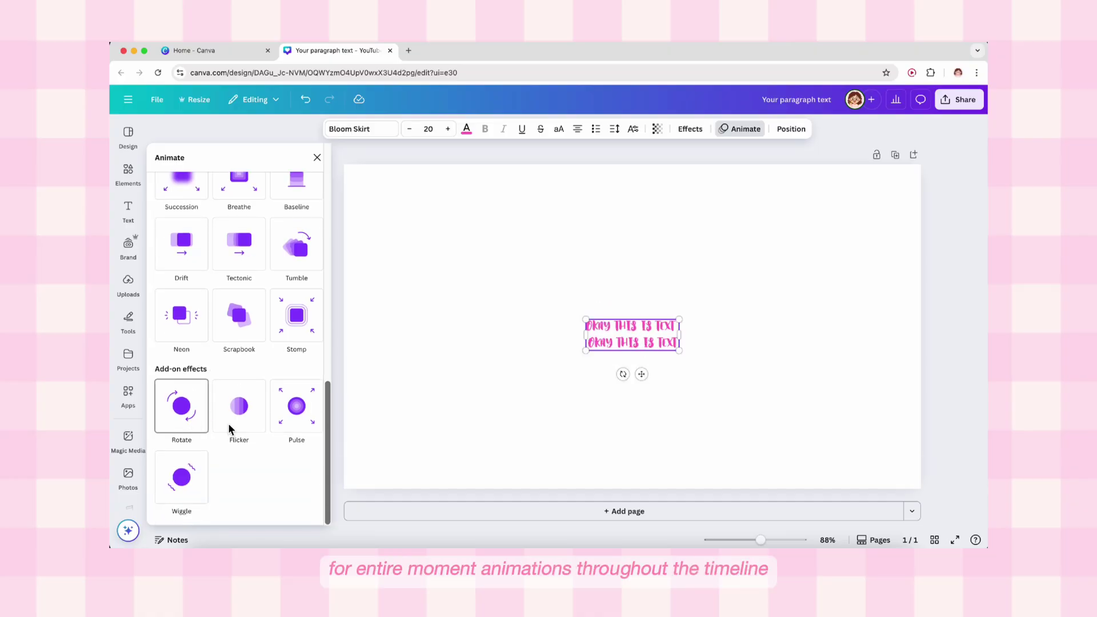
scroll(202, 487, up, 15)
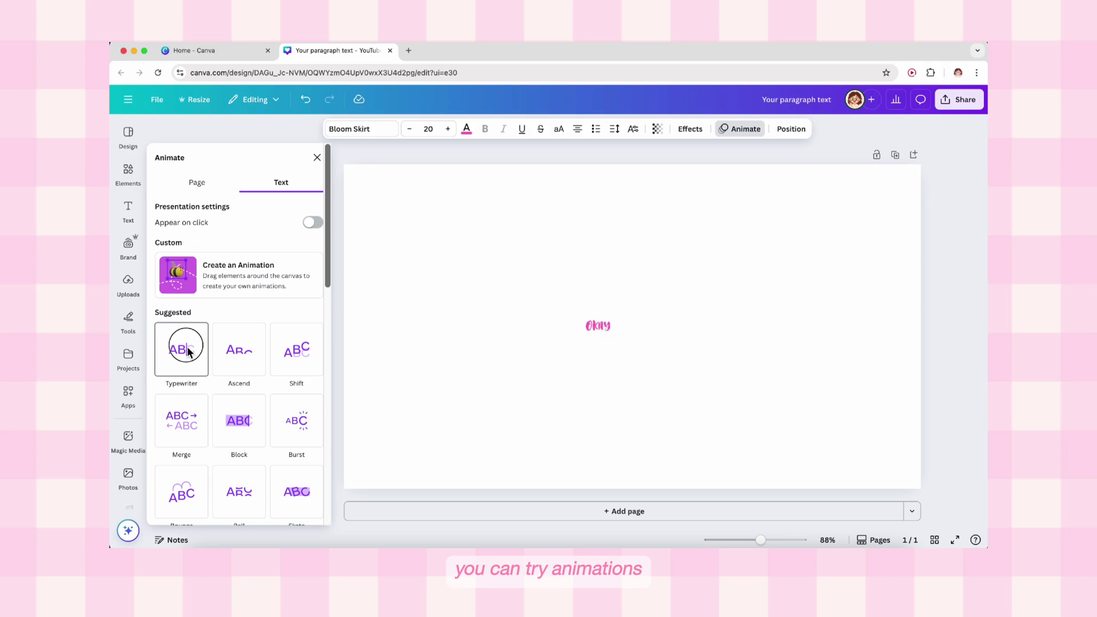
click(187, 351)
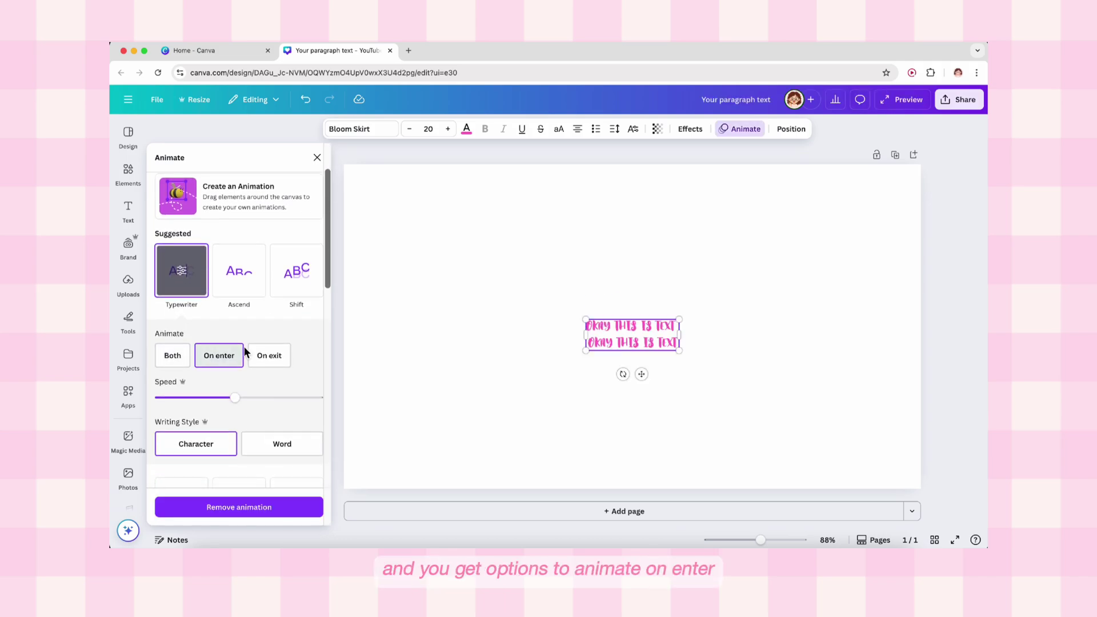
click(170, 364)
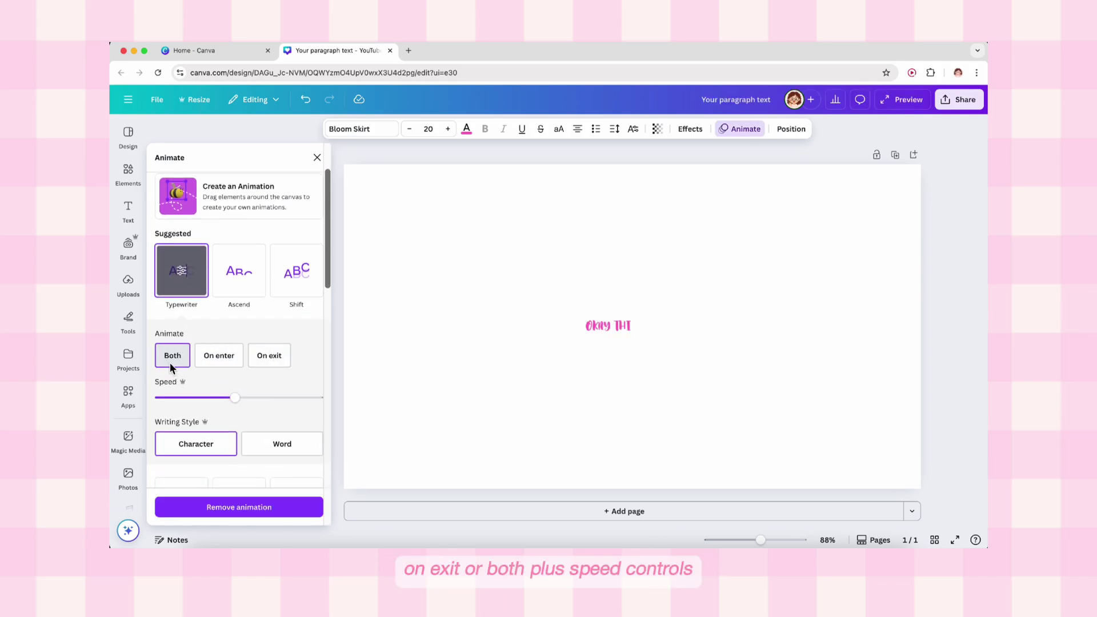
click(218, 355)
Step: Animate the text word by word, trying upward then rightward direction
click(282, 444)
scroll(226, 429, down, 4)
click(250, 304)
click(204, 305)
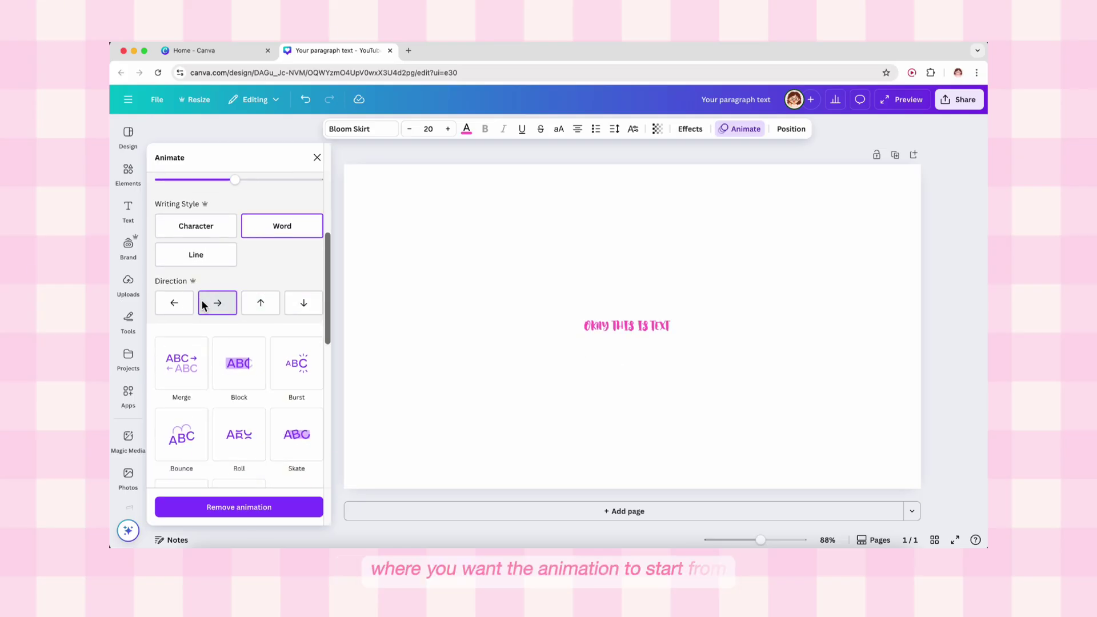
Step: Try Pulse, add Wiggle at low intensity, then remove the wiggle
scroll(254, 423, down, 10)
click(297, 417)
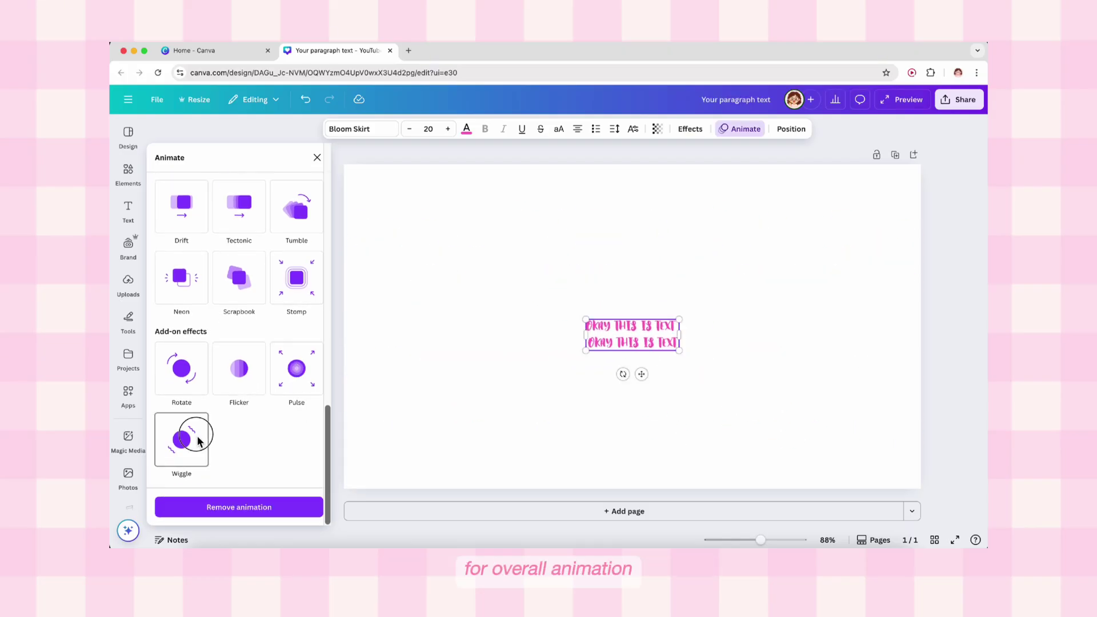
click(197, 440)
click(167, 424)
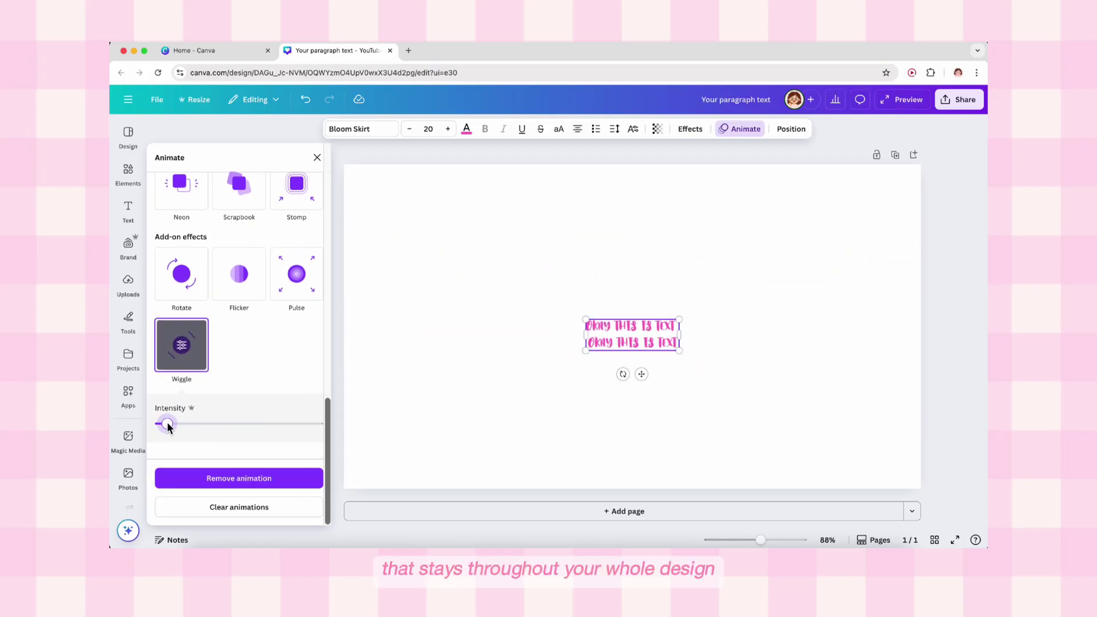
click(233, 424)
click(170, 424)
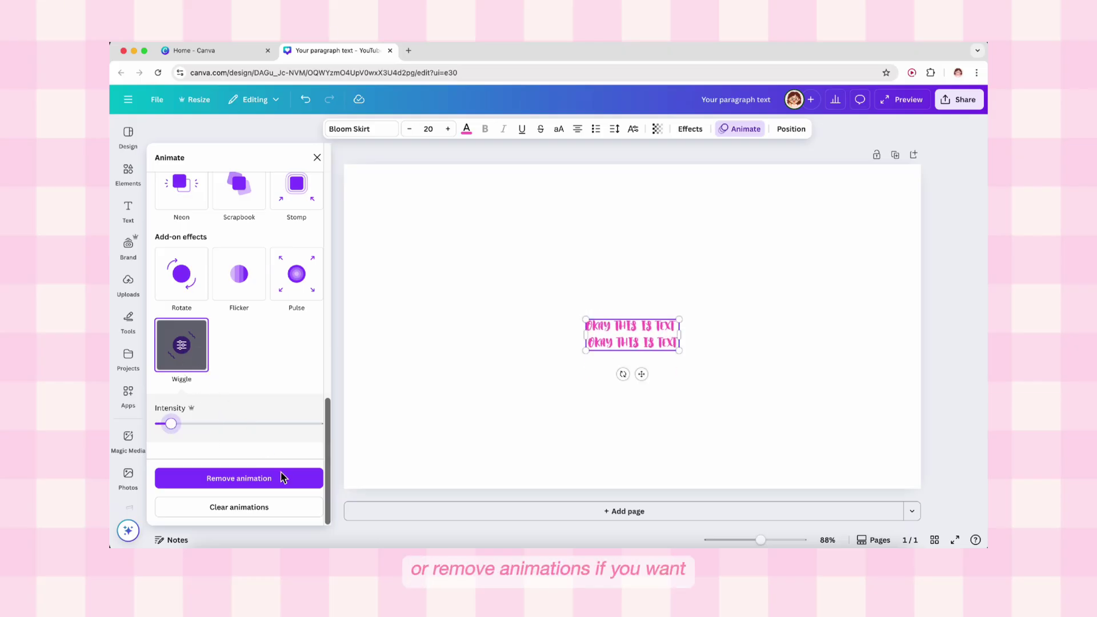
click(292, 486)
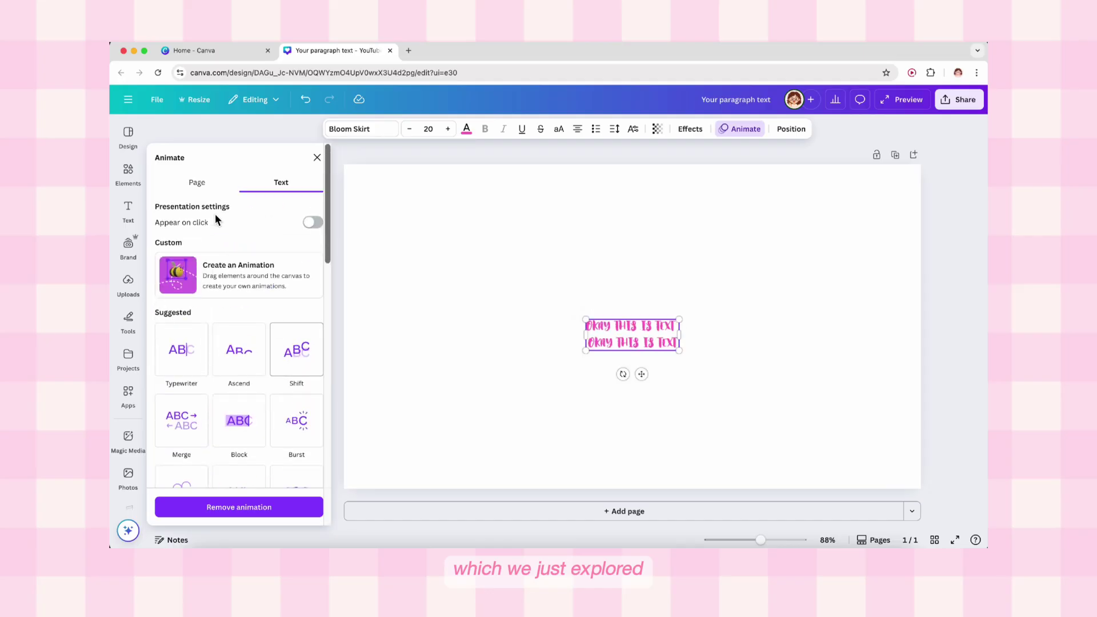
Step: Give the page the Sleek animation and stretch the orange room photo to fill it
click(194, 181)
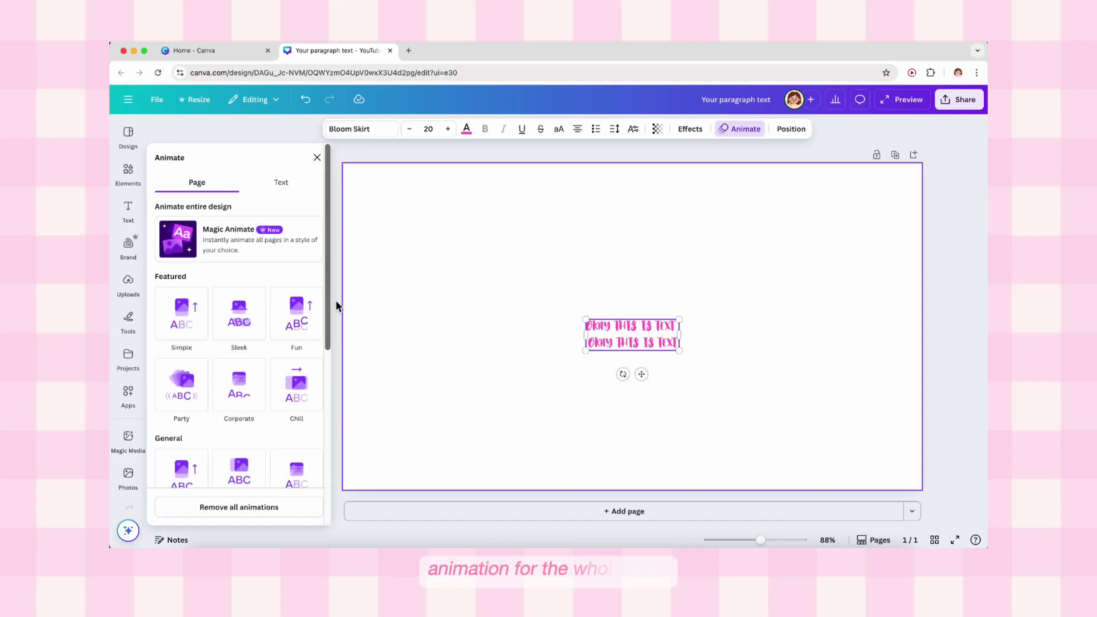
click(239, 315)
click(417, 298)
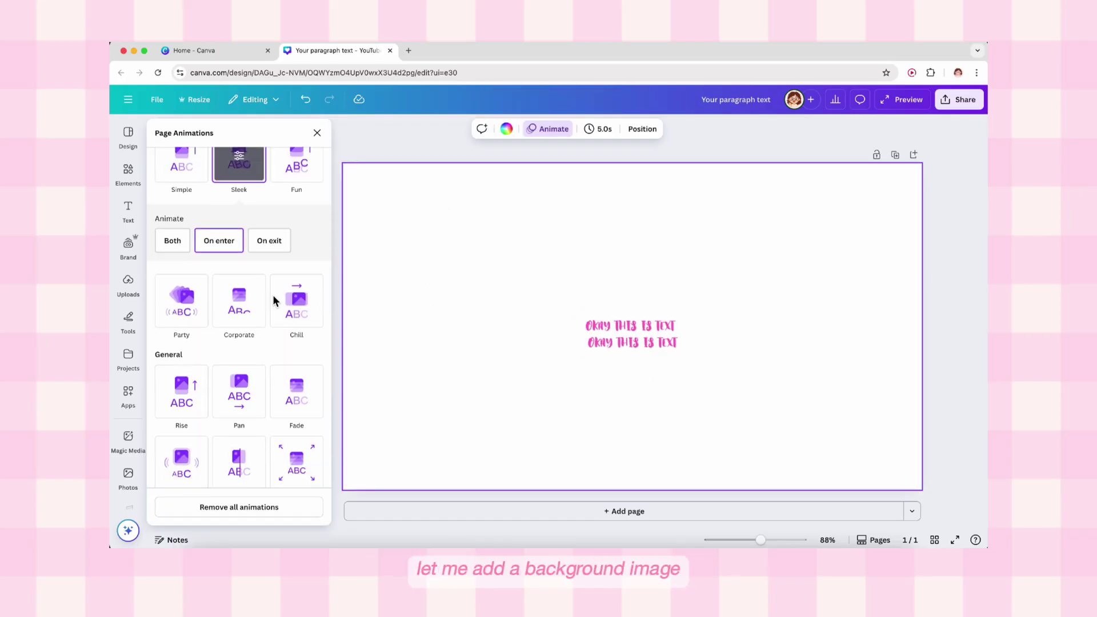
click(129, 286)
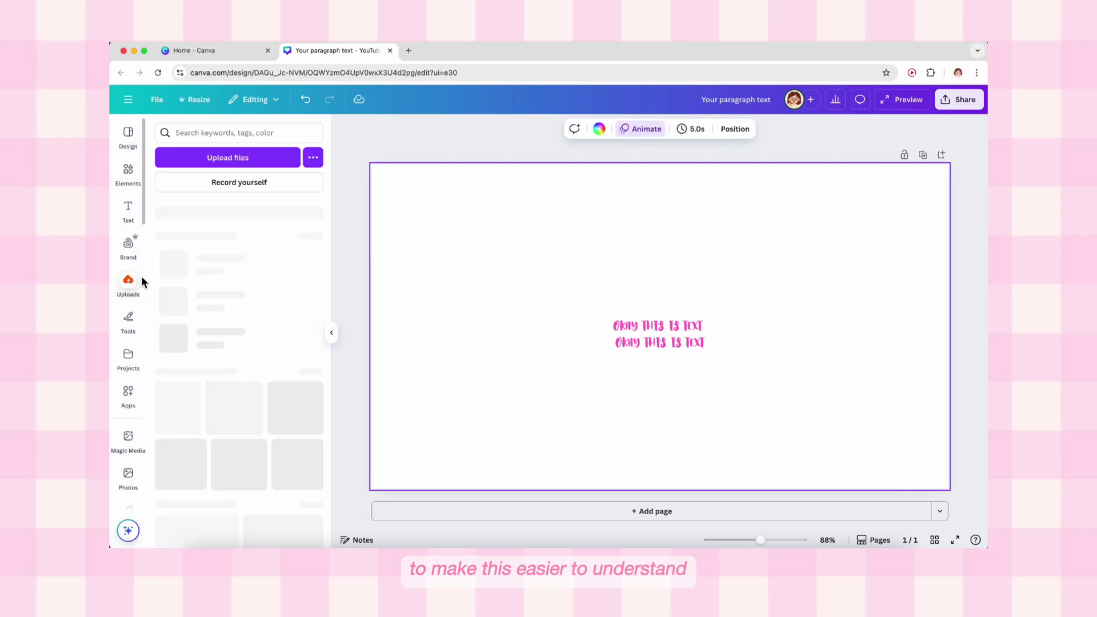
click(229, 263)
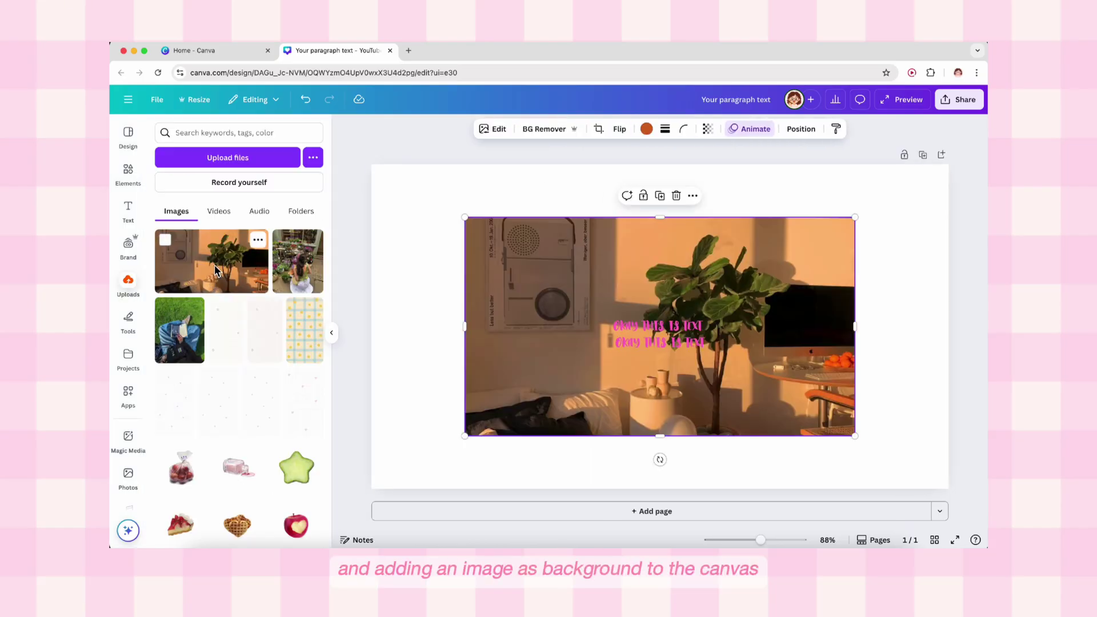
drag(855, 217, 958, 179)
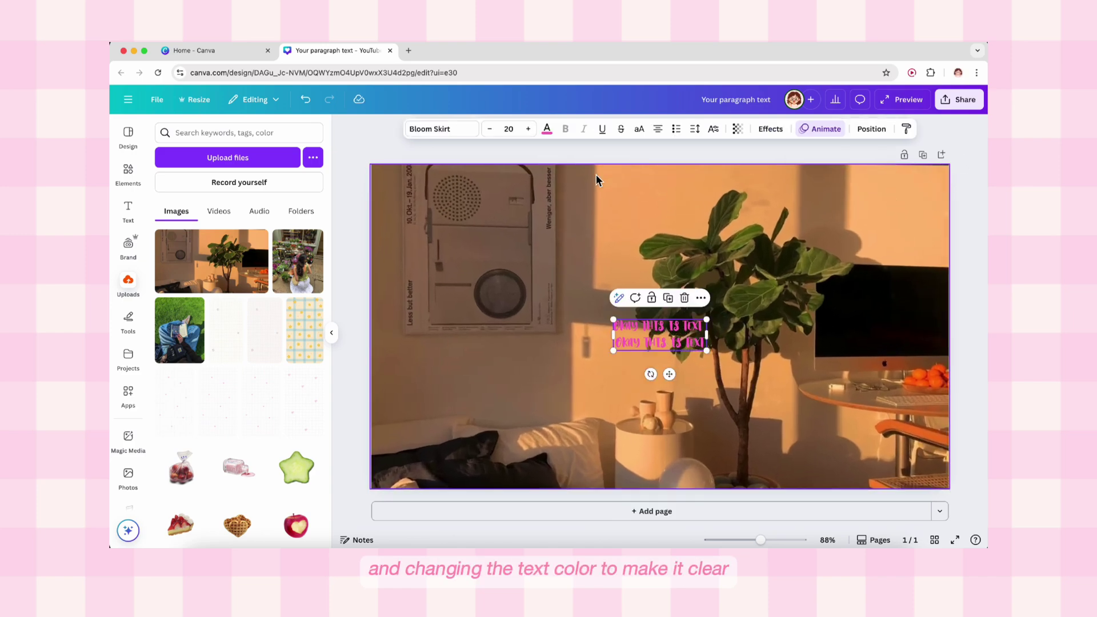
Step: Make the text white and larger, reapply Sleek to the page, then undo
click(547, 129)
click(313, 379)
drag(707, 350, 747, 375)
click(820, 129)
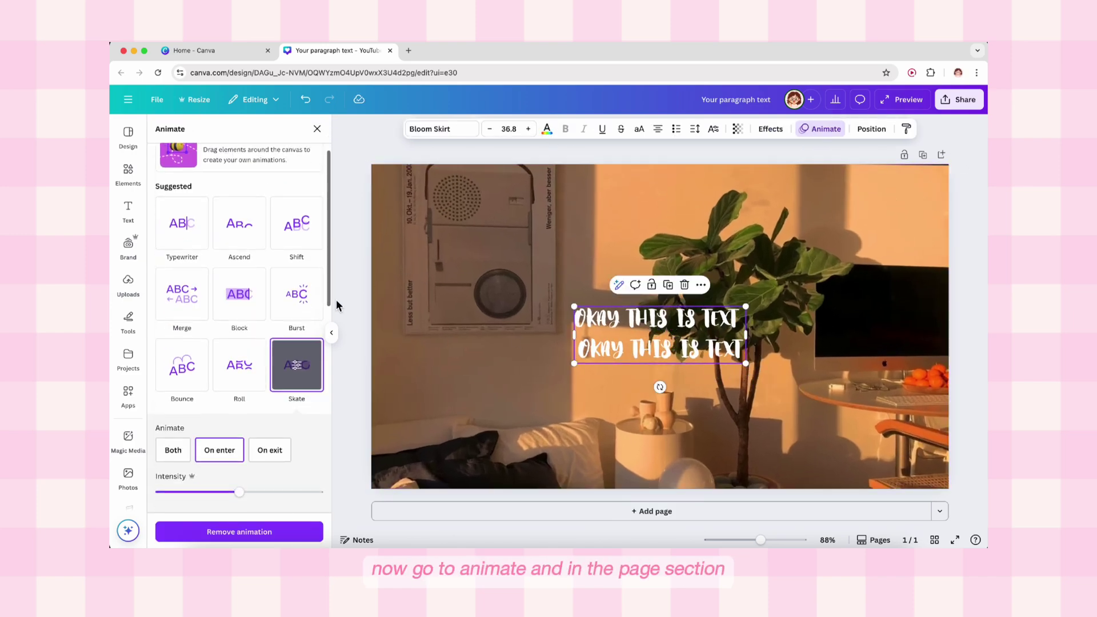
click(190, 153)
click(239, 284)
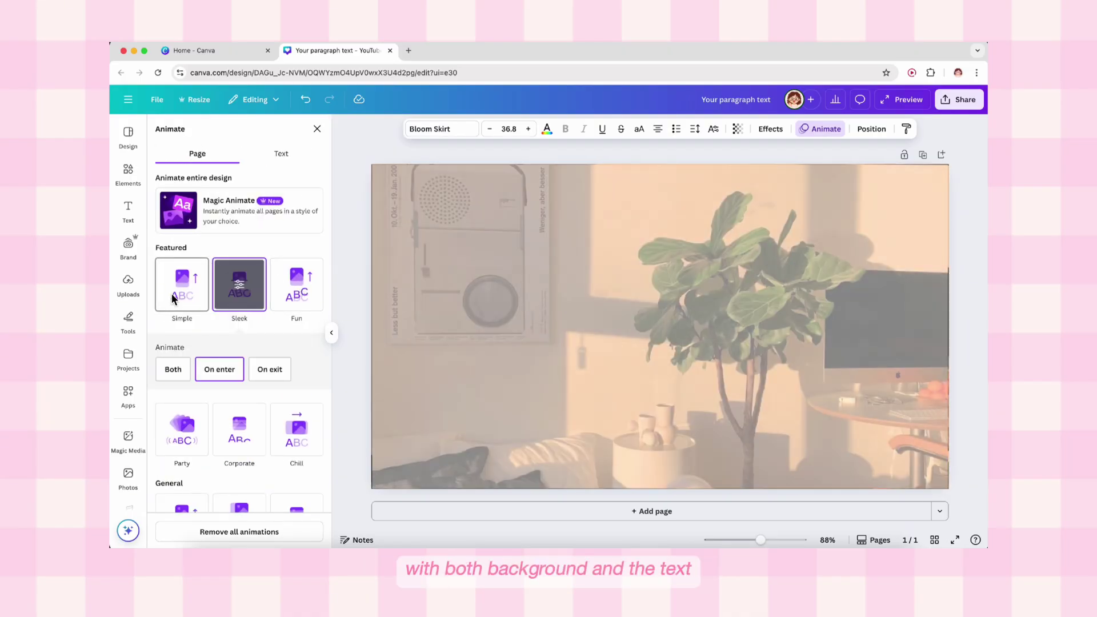
scroll(171, 294, down, 4)
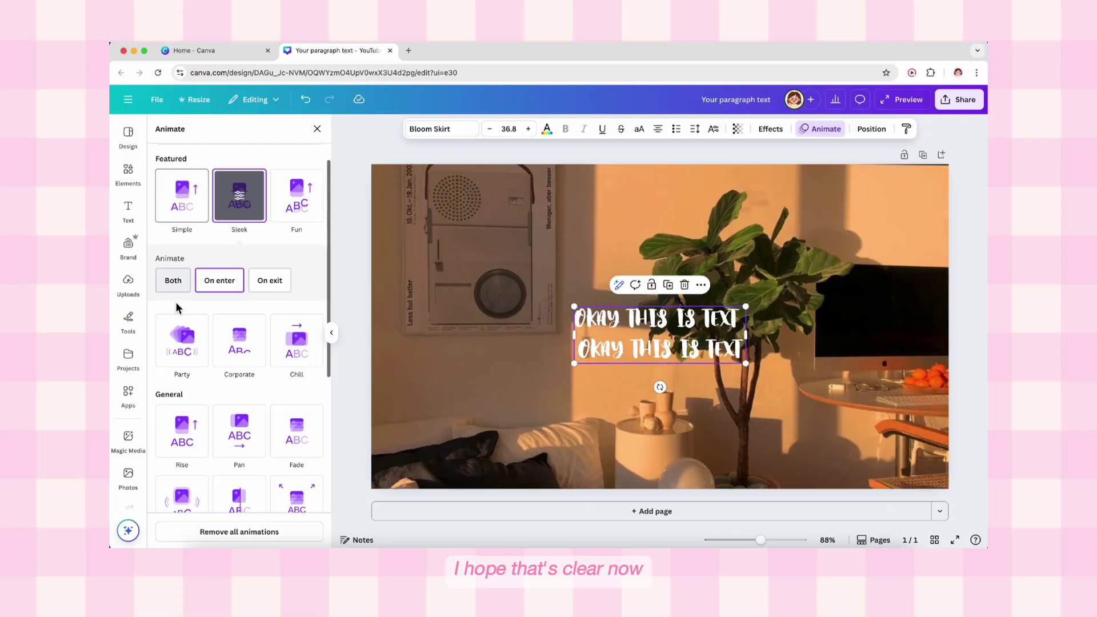
key(super+z)
key(super+z)
key(super+z)
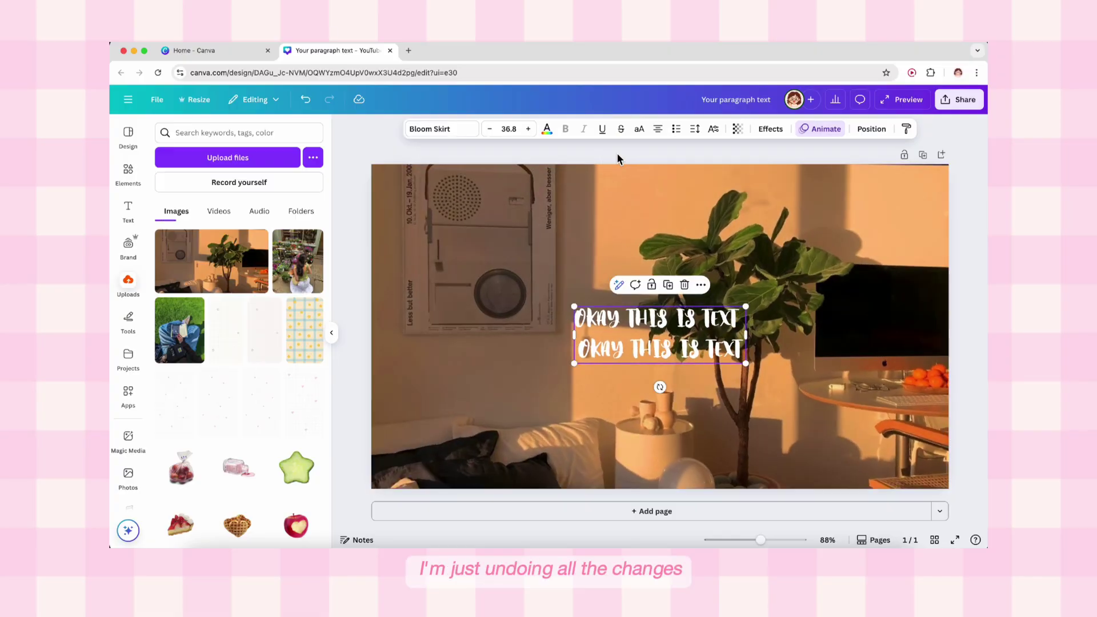
Step: Remove the background photo and try page alignments, ending with the text centred
key(super+z)
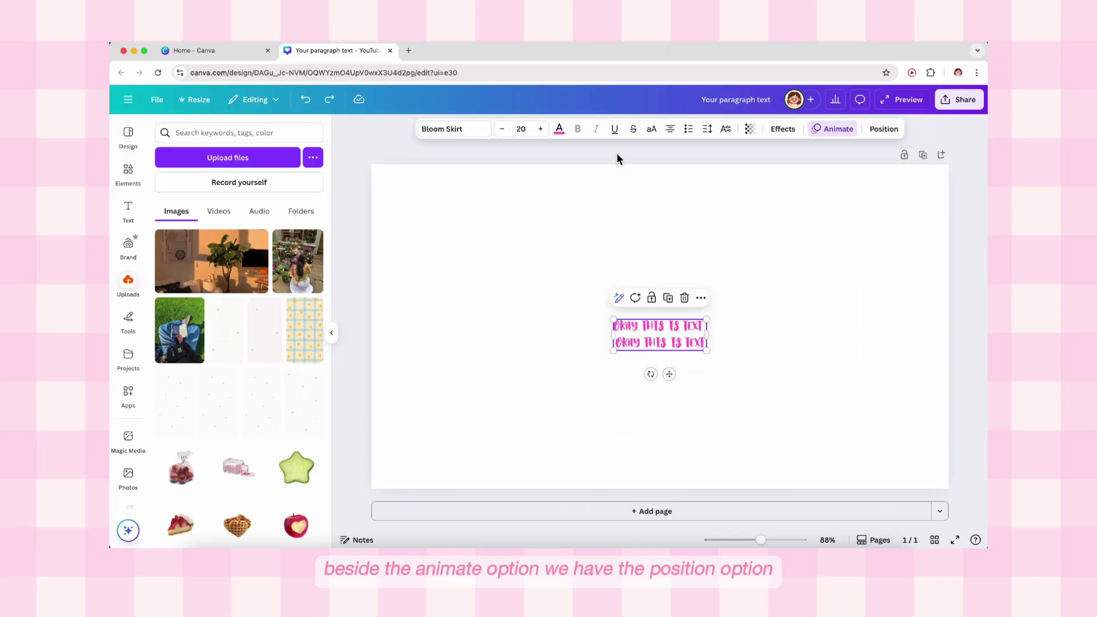
click(881, 129)
click(304, 260)
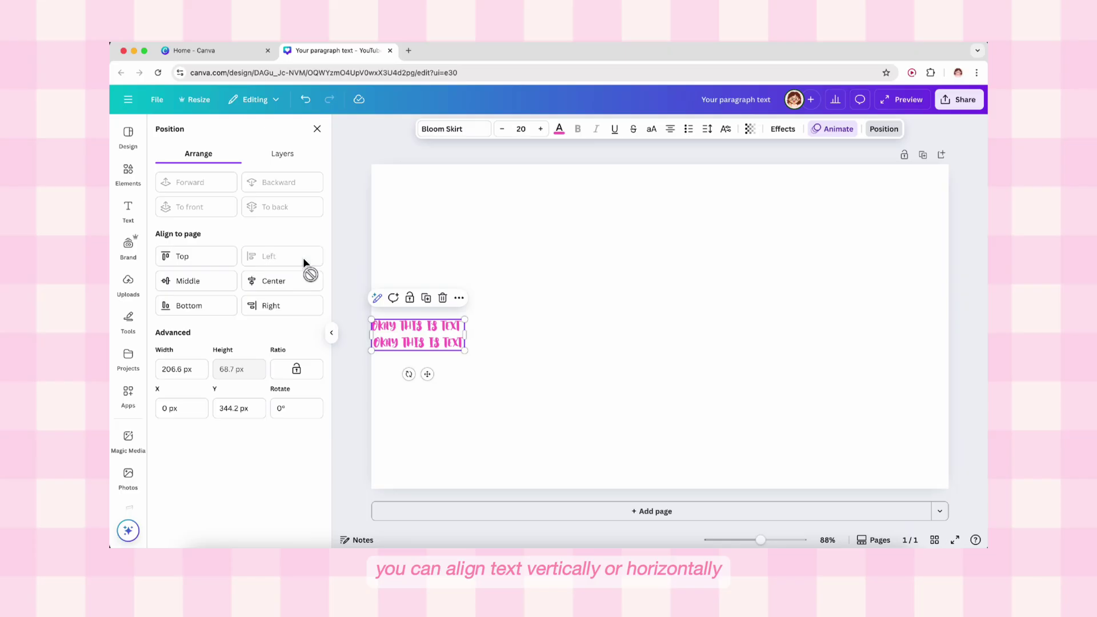
click(216, 263)
click(206, 281)
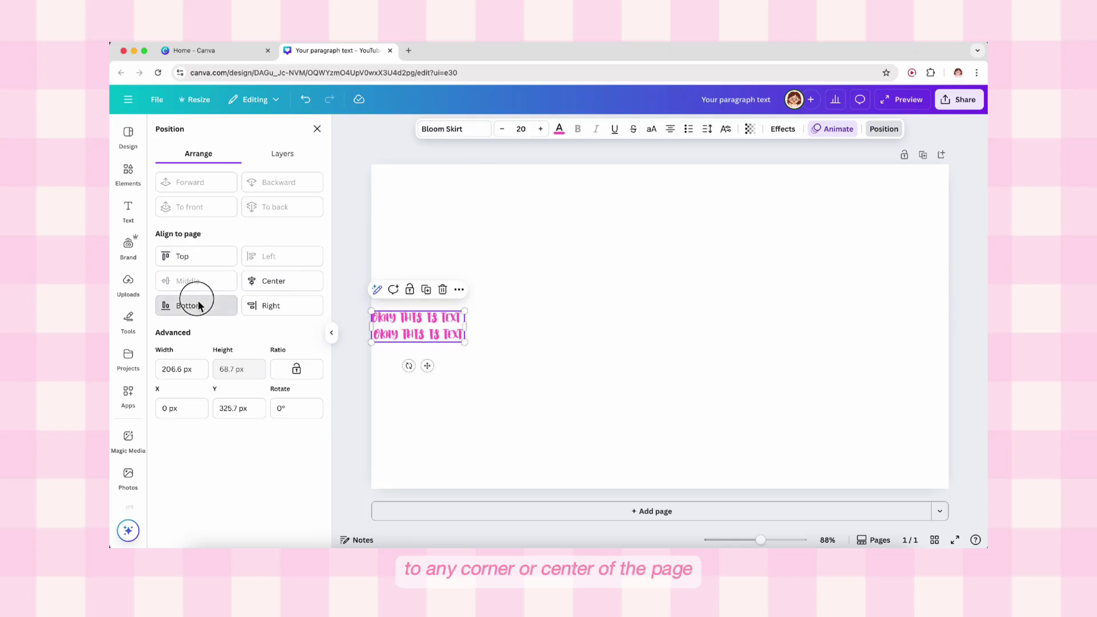
click(200, 306)
click(288, 283)
click(221, 285)
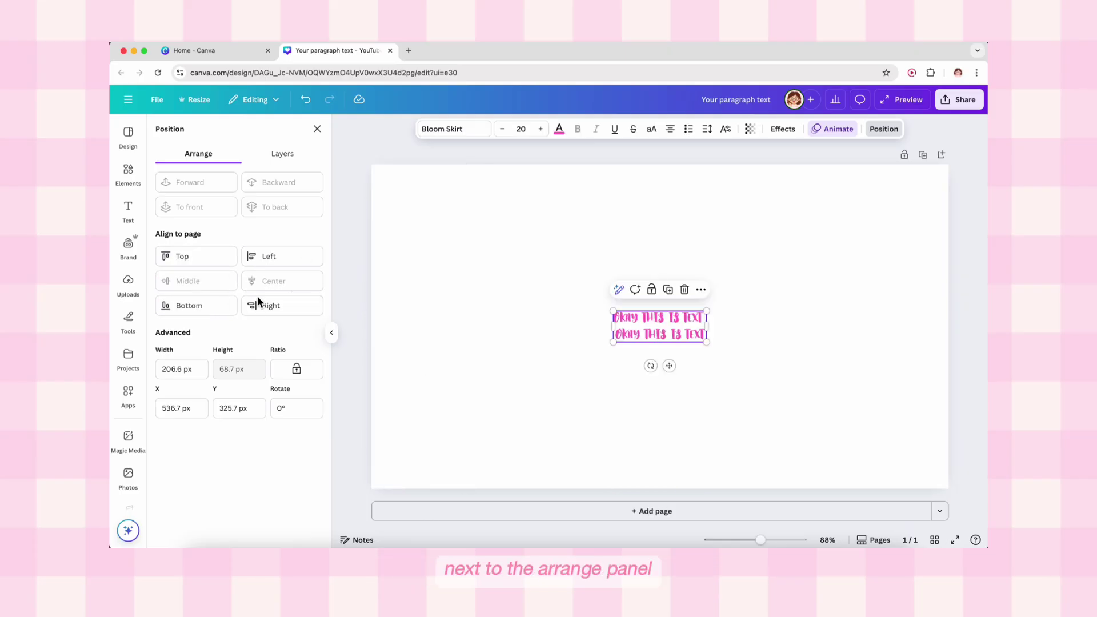
Step: Add a purple rectangle, enlarge it around the text, and reorder it in Layers
click(289, 154)
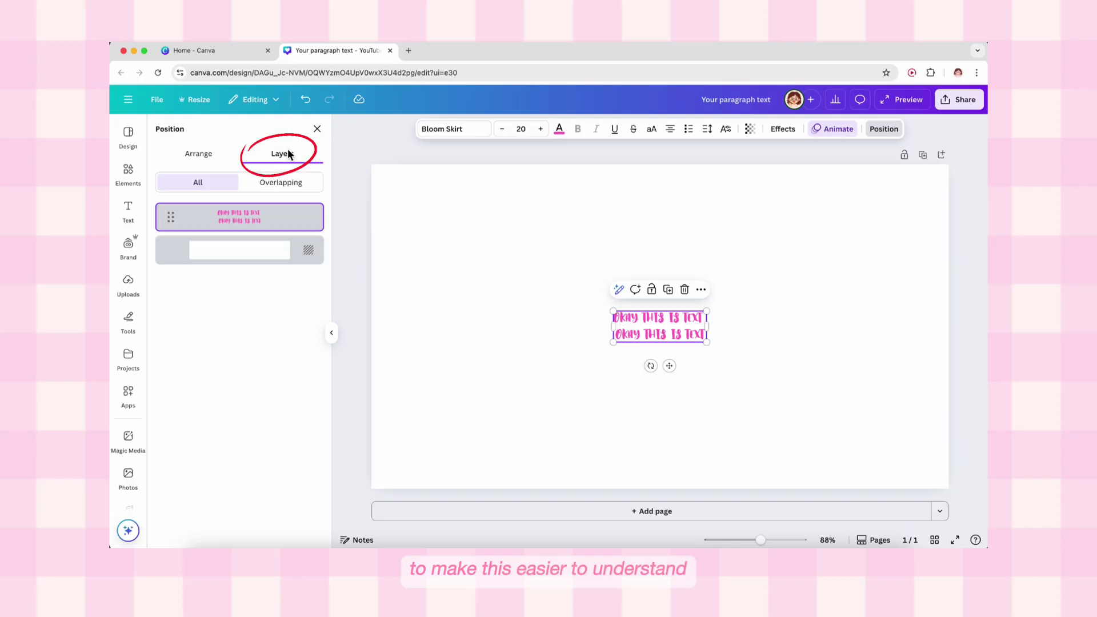
click(480, 297)
key(r)
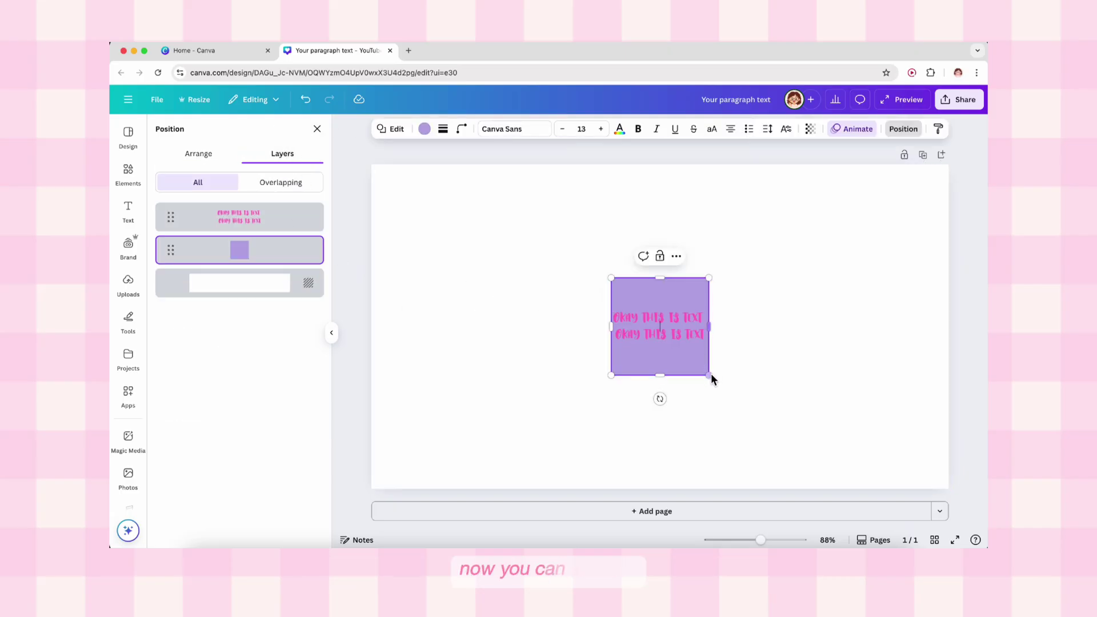
drag(708, 375, 744, 410)
drag(237, 250, 235, 211)
drag(253, 251, 245, 217)
Step: Bring the square forward, then send it to the back behind the text
click(629, 249)
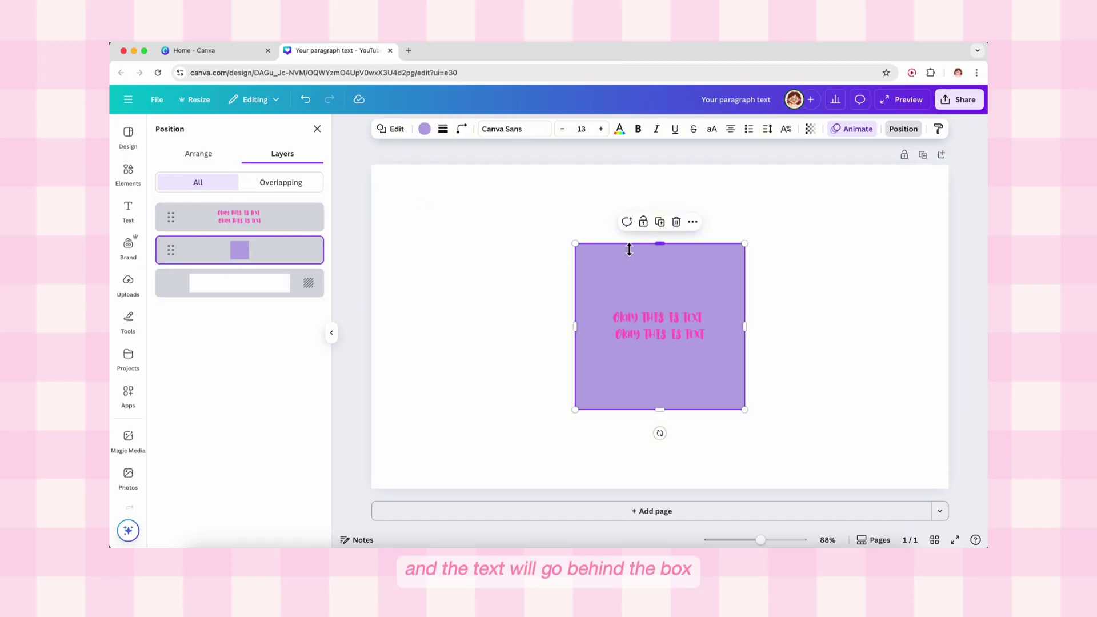
right_click(653, 283)
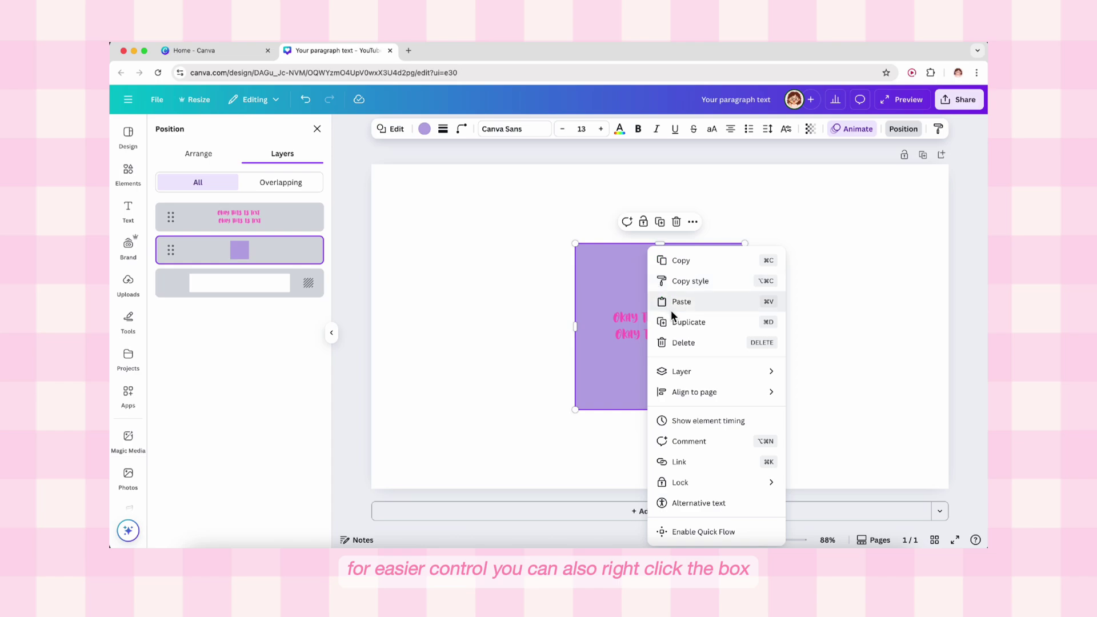
mouse_move(736, 372)
click(833, 372)
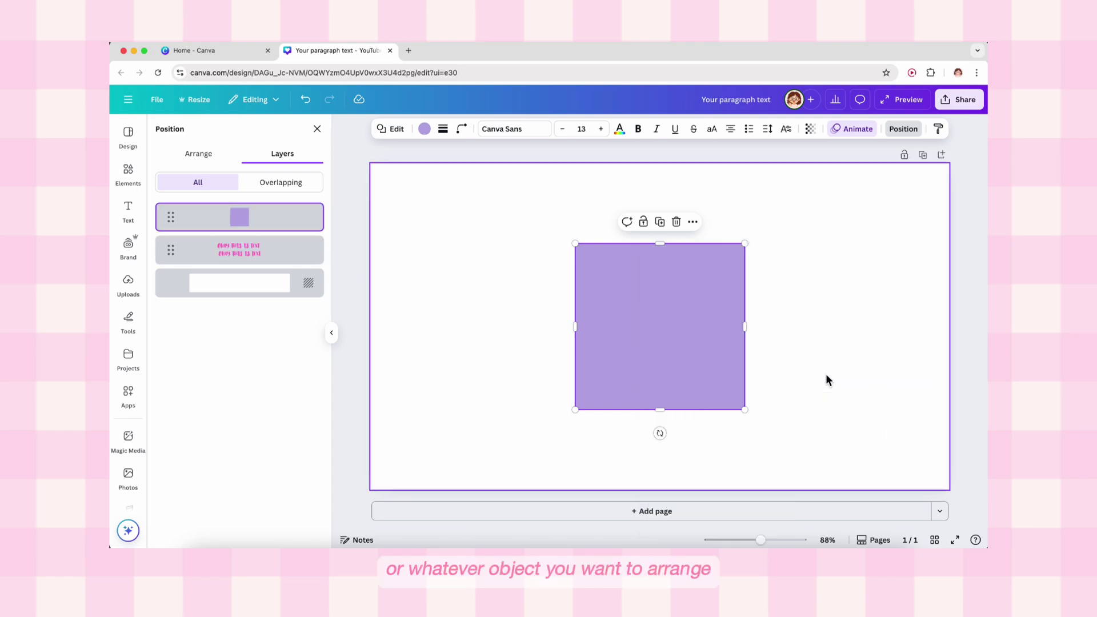
right_click(728, 285)
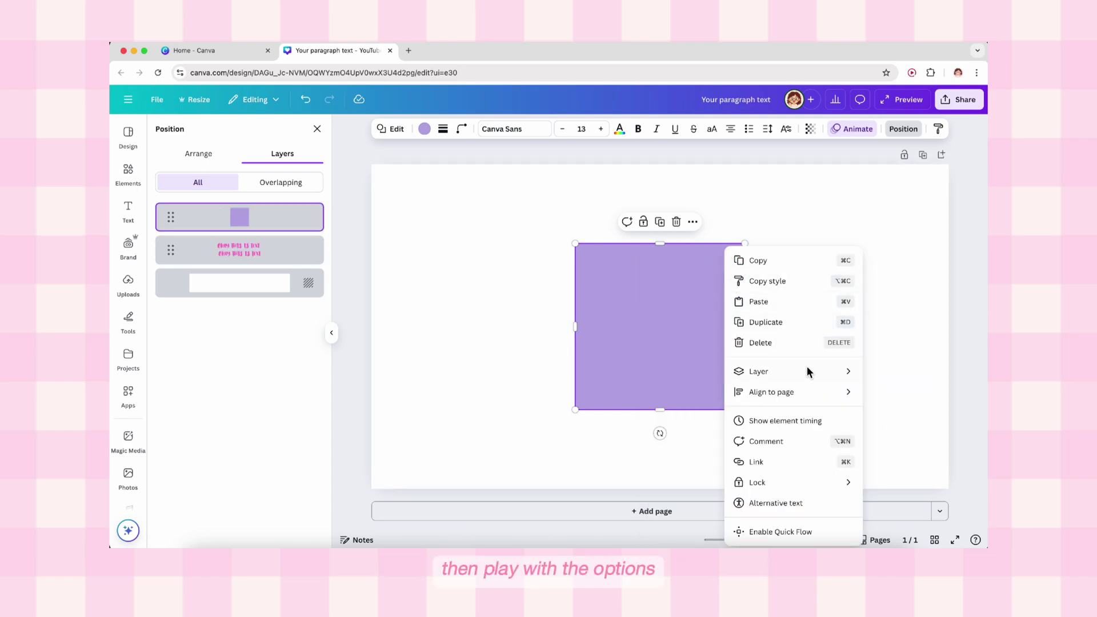
mouse_move(809, 372)
click(682, 432)
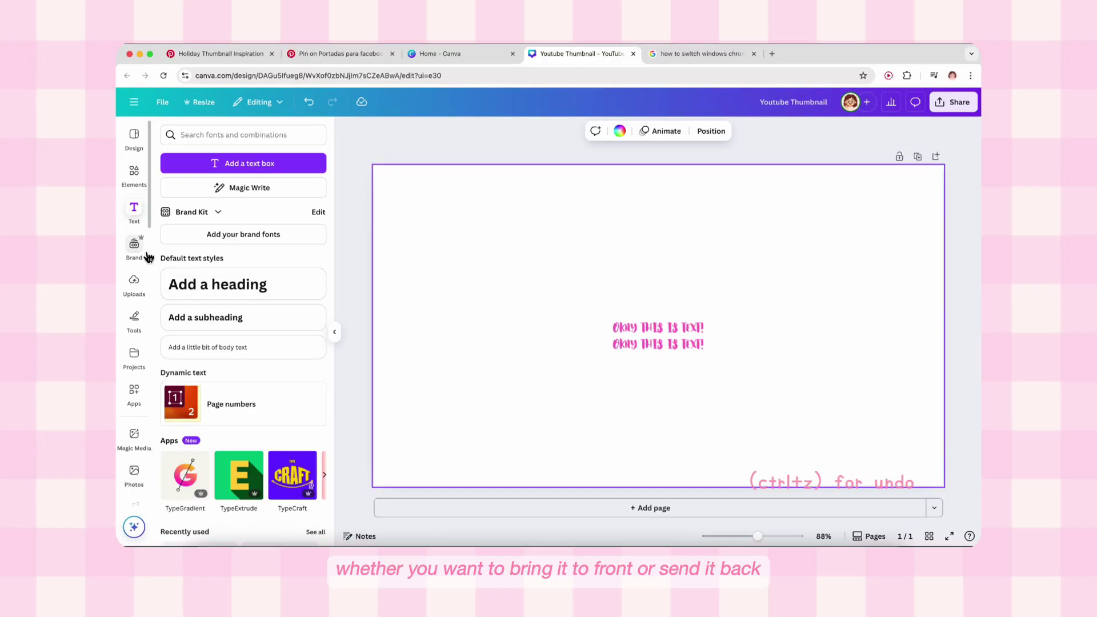
Step: Scroll through the Brand kit panel, then switch to the Uploads library
click(135, 245)
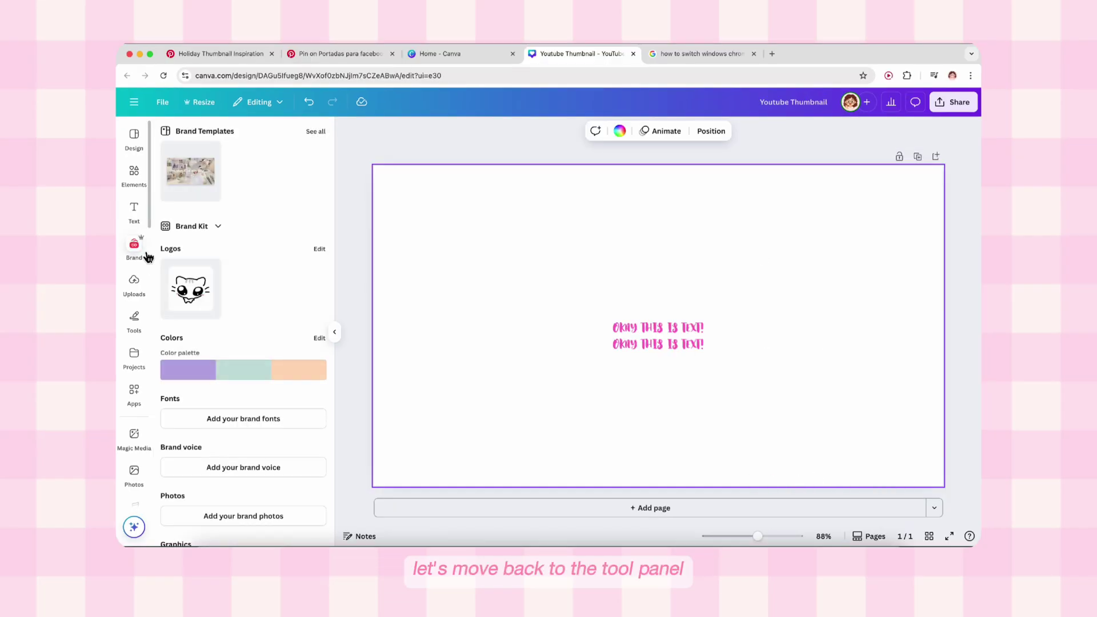
scroll(283, 290, down, 2)
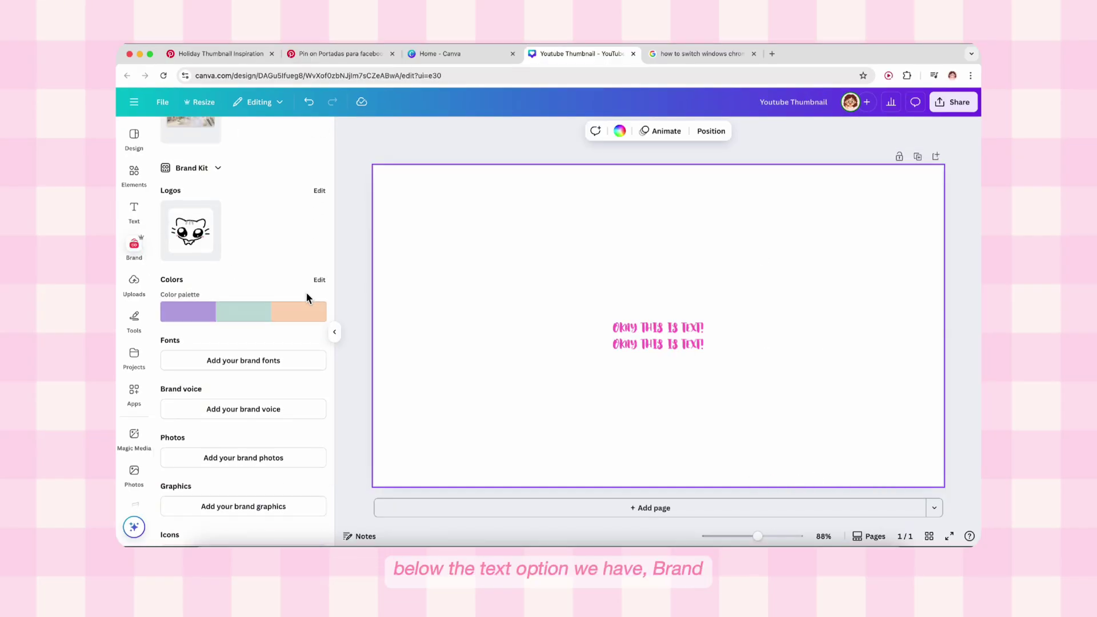
scroll(248, 419, down, 3)
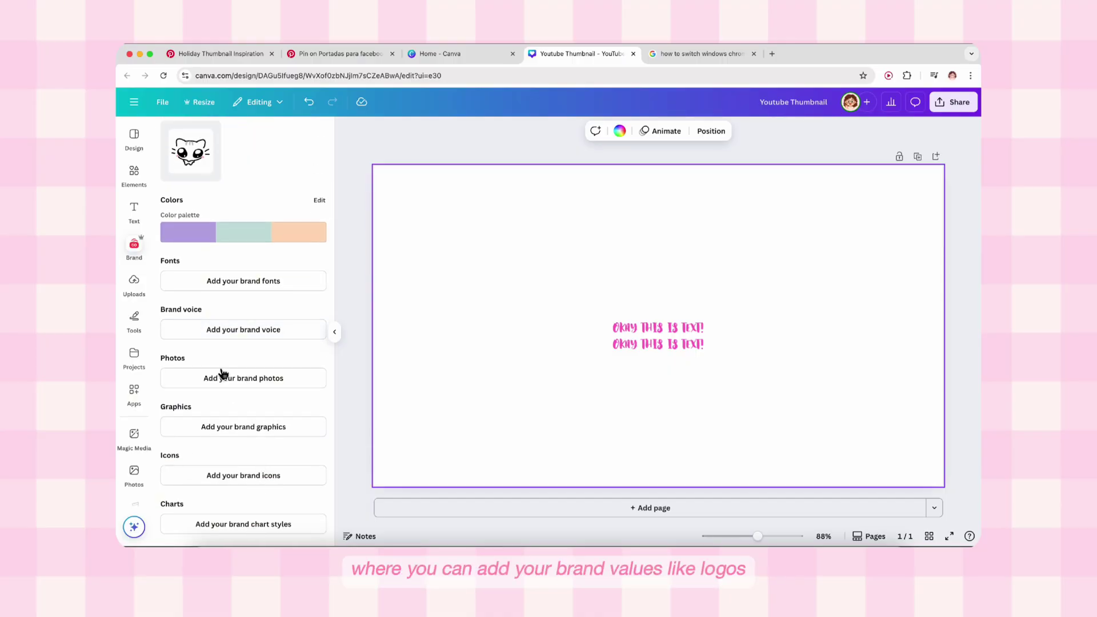
click(137, 284)
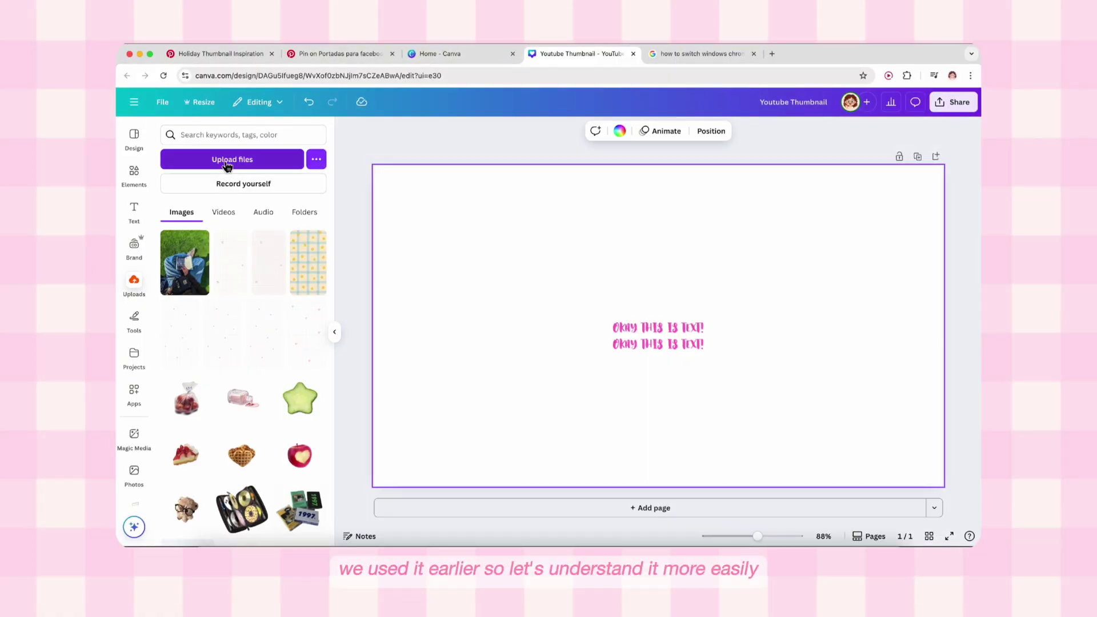
Step: Browse the upload tabs, then upload the flower-shop photo and add it to the page
click(238, 214)
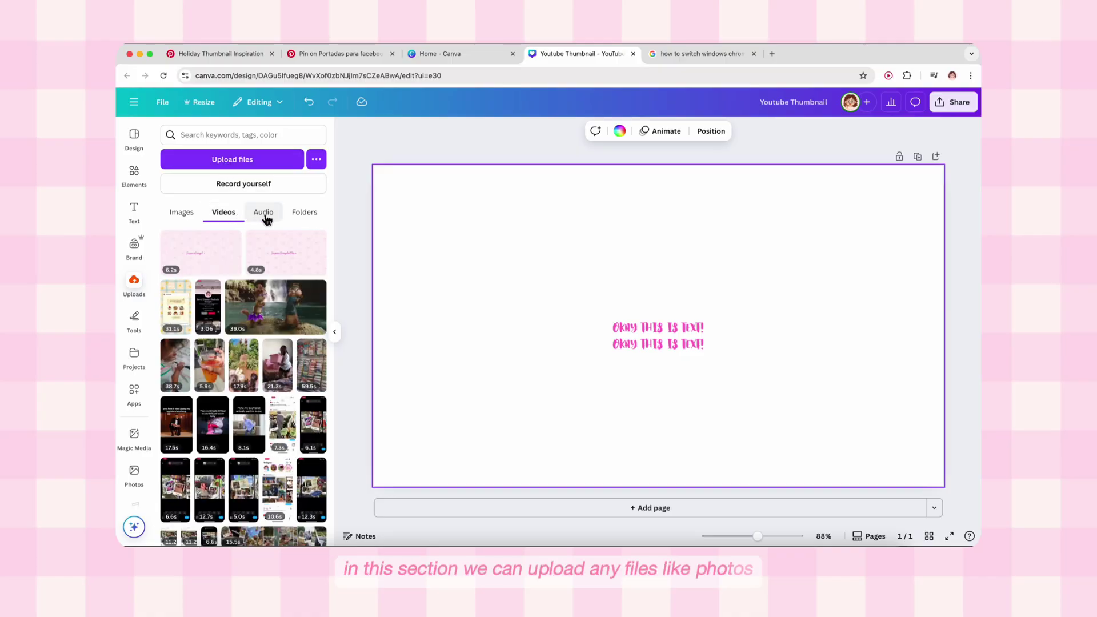
click(264, 217)
click(300, 215)
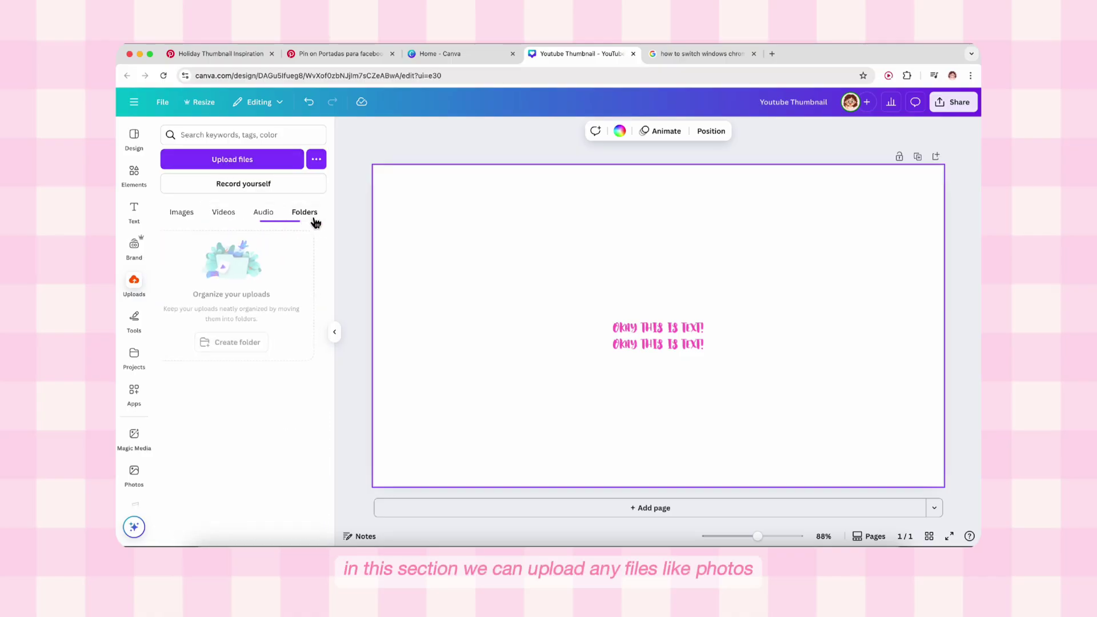
click(192, 216)
click(210, 165)
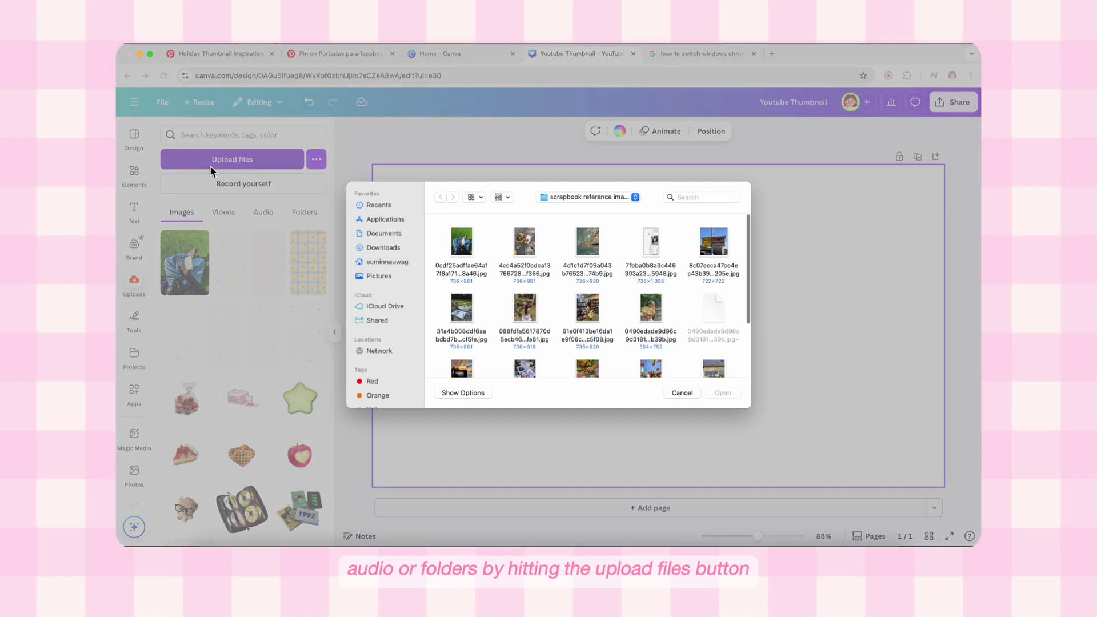
double_click(530, 308)
click(186, 272)
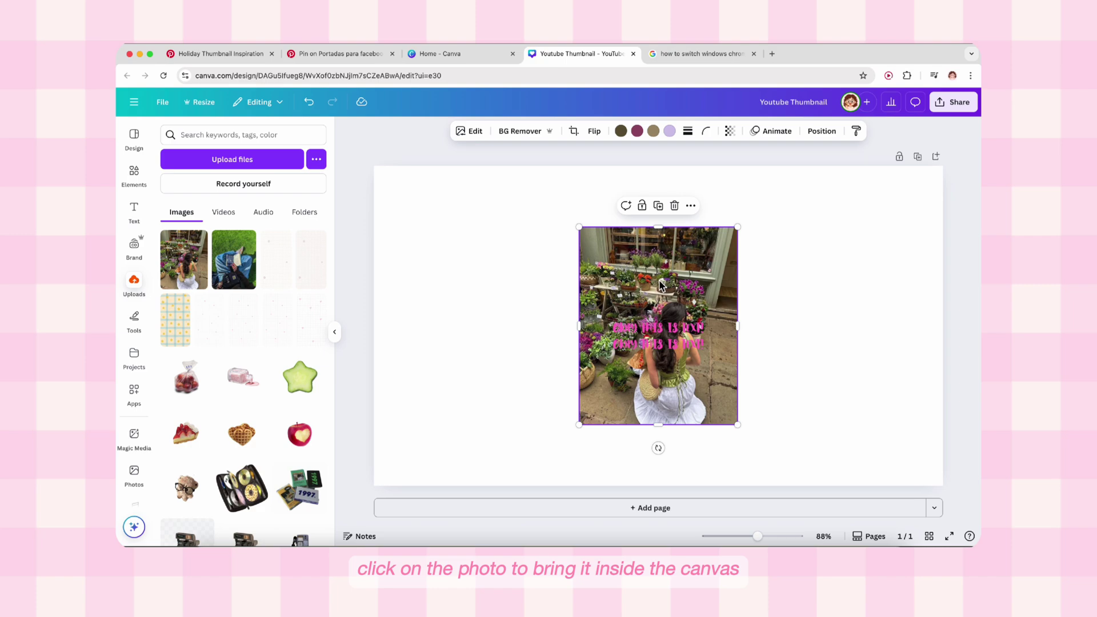
Step: Delete the pink text and enlarge the photo from its top-right corner
click(644, 333)
key(Delete)
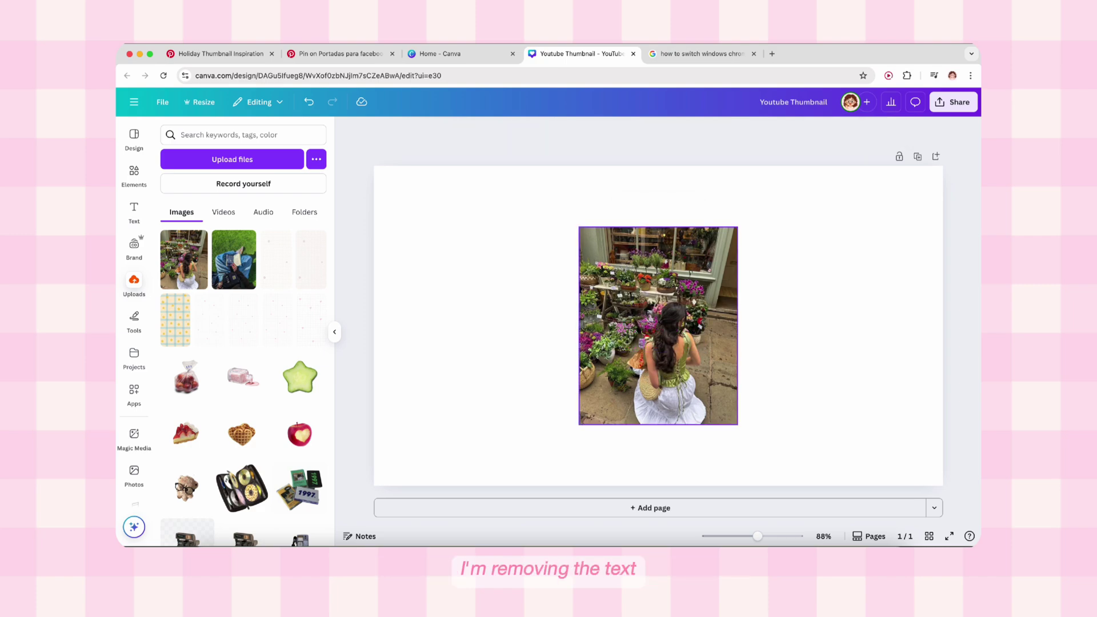
click(641, 336)
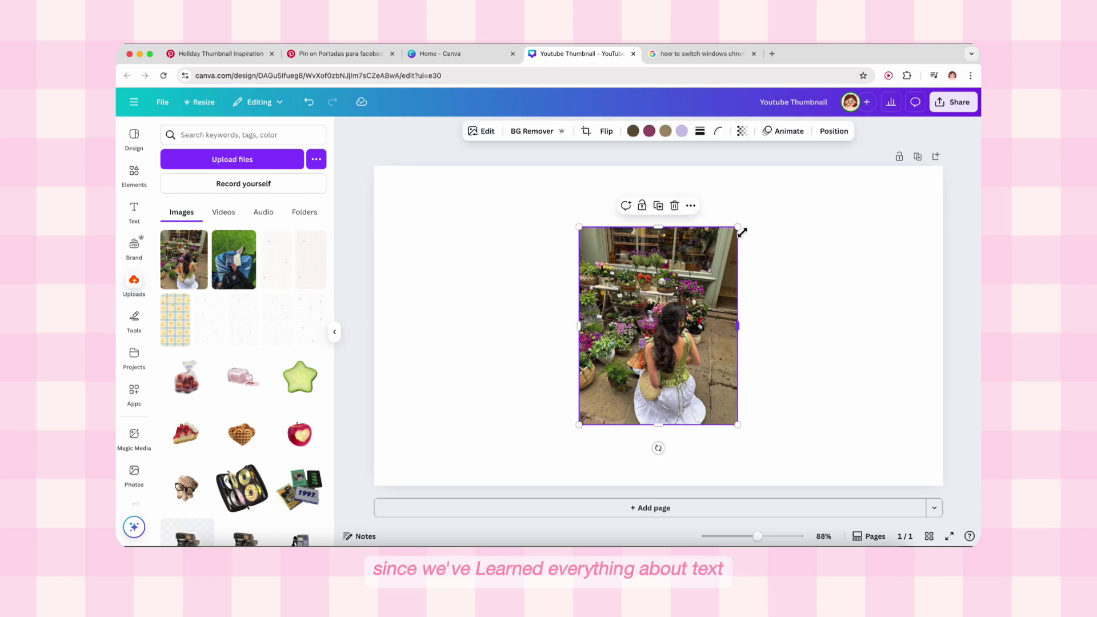
drag(739, 228, 759, 184)
key(super+z)
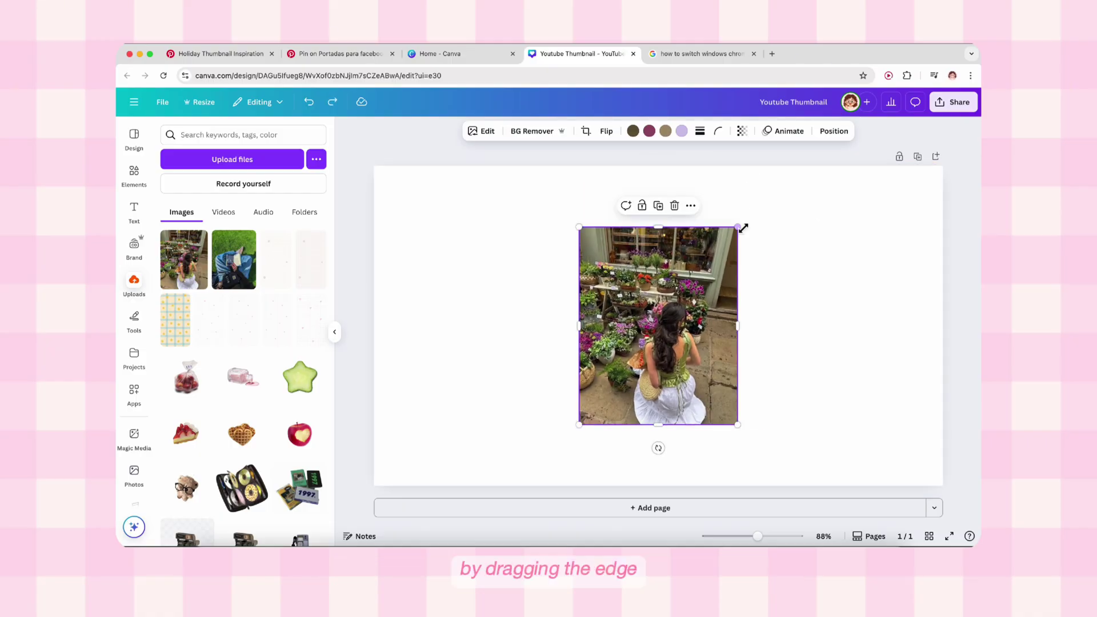
drag(739, 228, 786, 196)
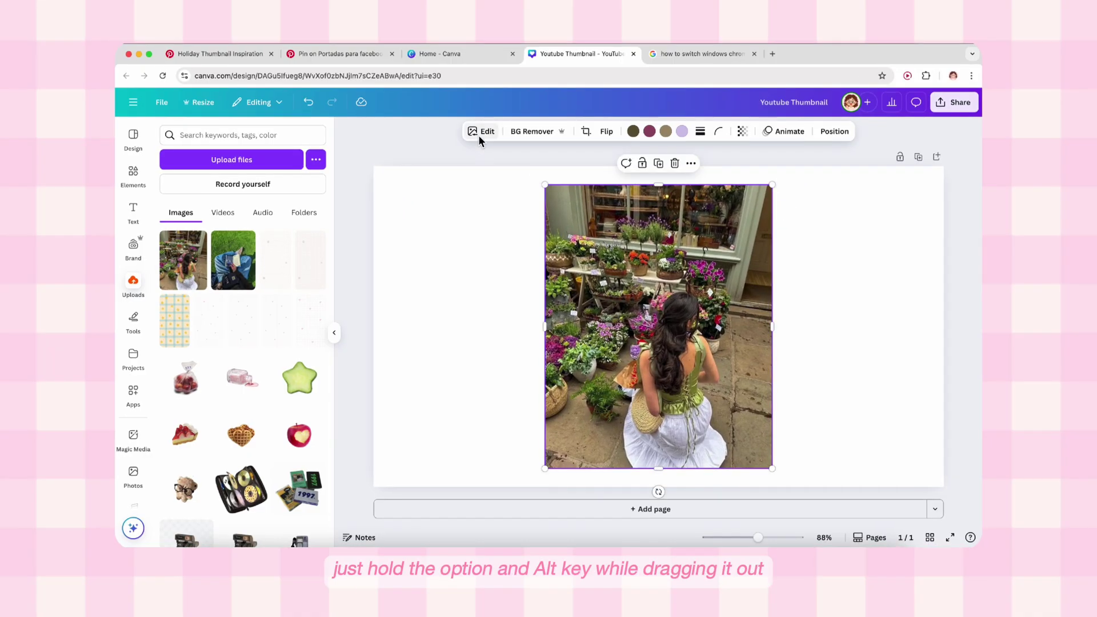
Step: Open the photo's editing options and its colour and light Adjust panel
click(480, 132)
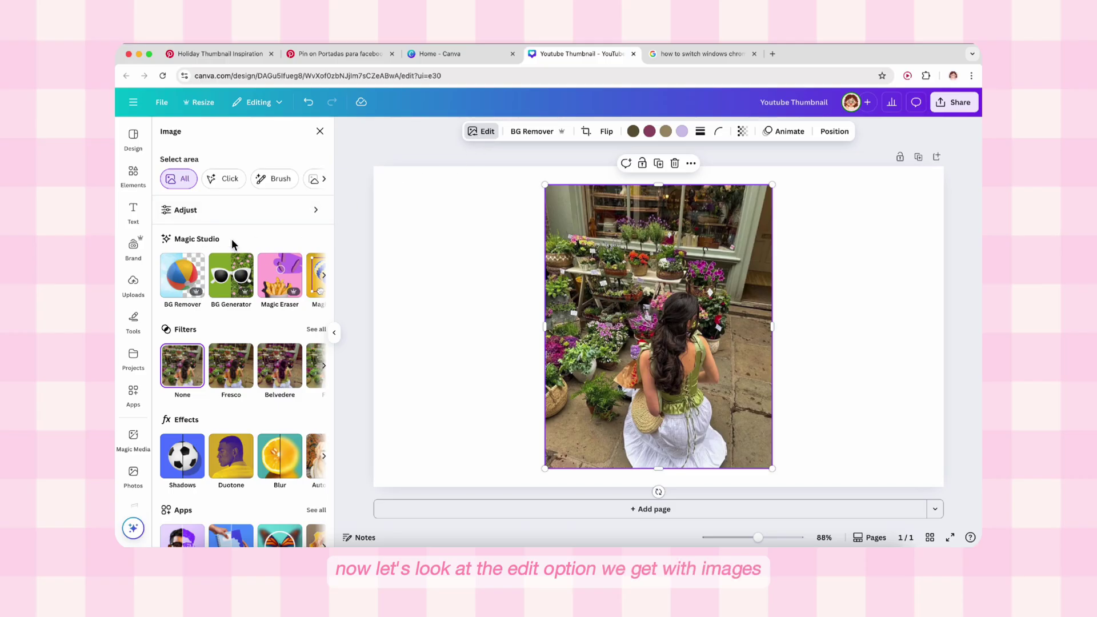
click(324, 179)
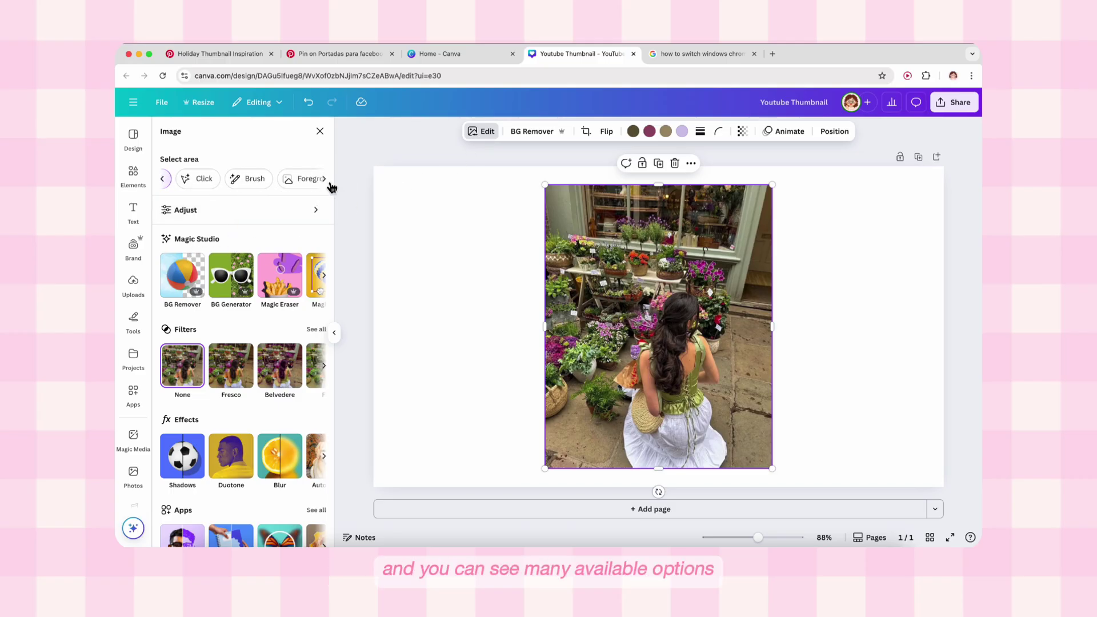
click(290, 217)
scroll(252, 324, down, 4)
scroll(252, 325, up, 2)
scroll(252, 325, down, 4)
scroll(251, 325, up, 6)
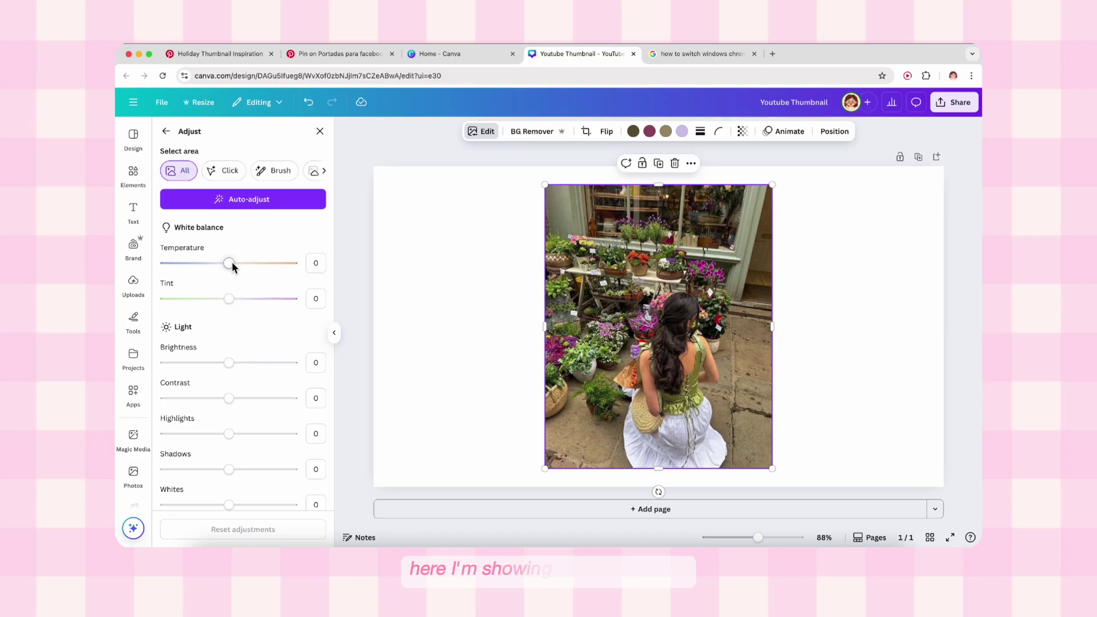
Step: Try tint, slider and sharpness adjustments on the photo
click(229, 300)
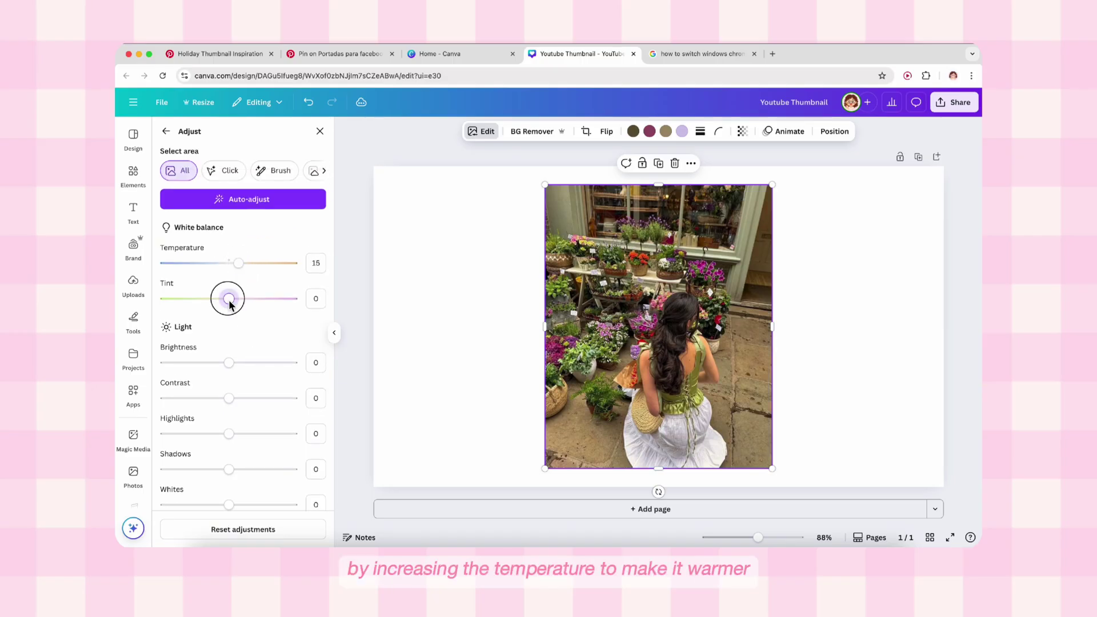
mouse_move(228, 362)
mouse_down()
mouse_move(214, 398)
mouse_move(257, 387)
mouse_move(236, 363)
mouse_up()
scroll(240, 392, down, 2)
scroll(238, 376, down, 2)
scroll(238, 377, down, 3)
drag(229, 293, 244, 294)
scroll(240, 343, down, 4)
click(223, 421)
scroll(223, 343, up, 10)
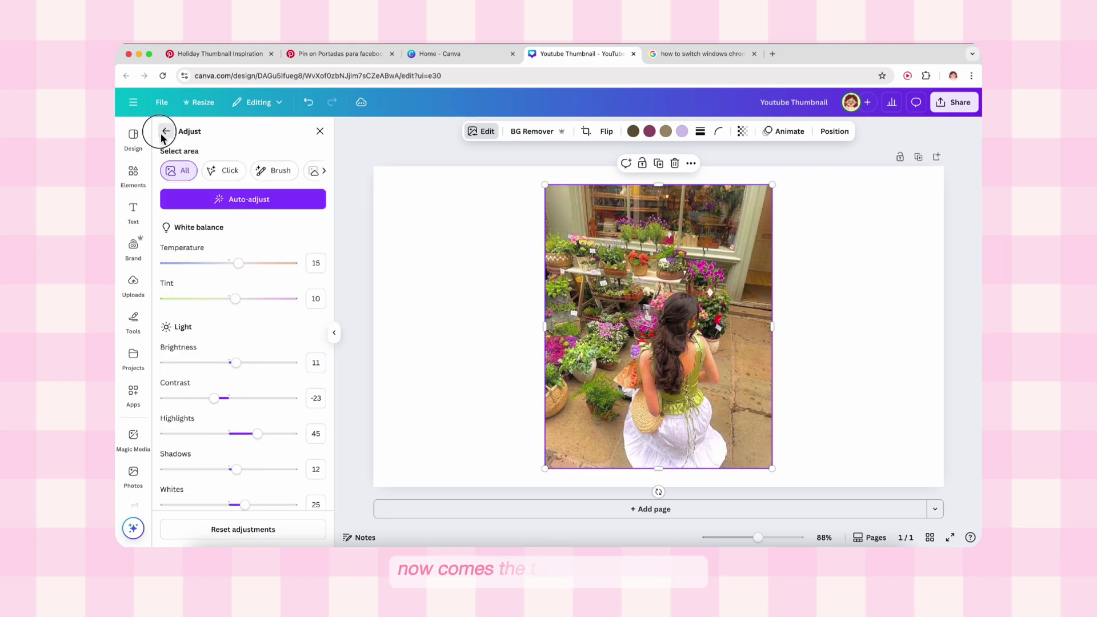
Step: Return to the edit options and undo the adjustments, keeping the enlarged photo
click(166, 132)
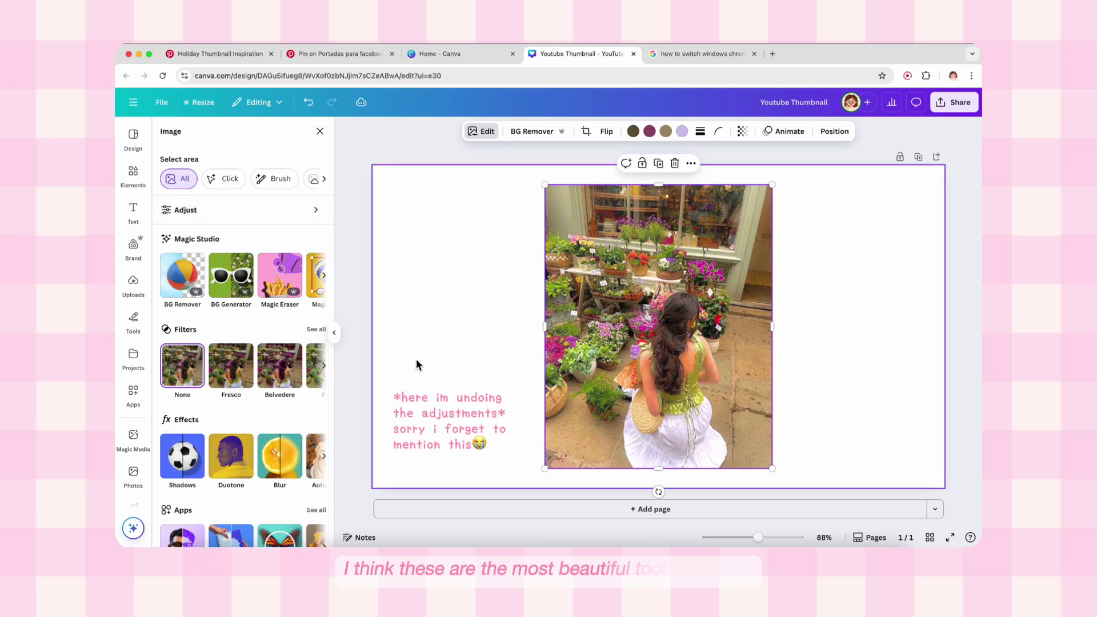
key(super+z)
key(super+z)
key(super+z)
key(super+z)
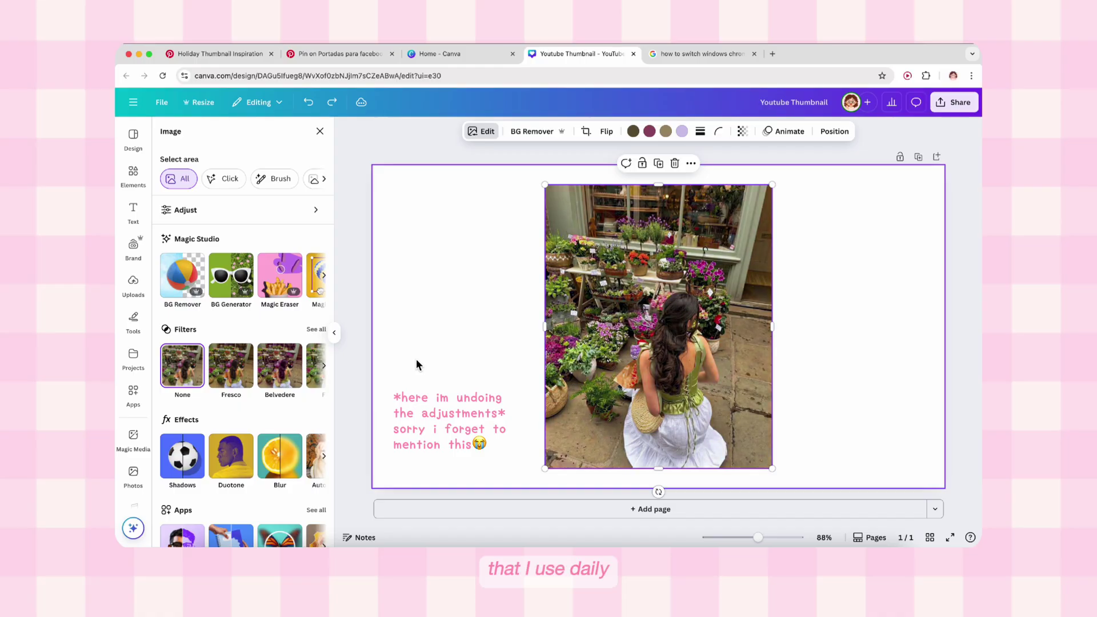
key(super+z)
key(super+shift+z)
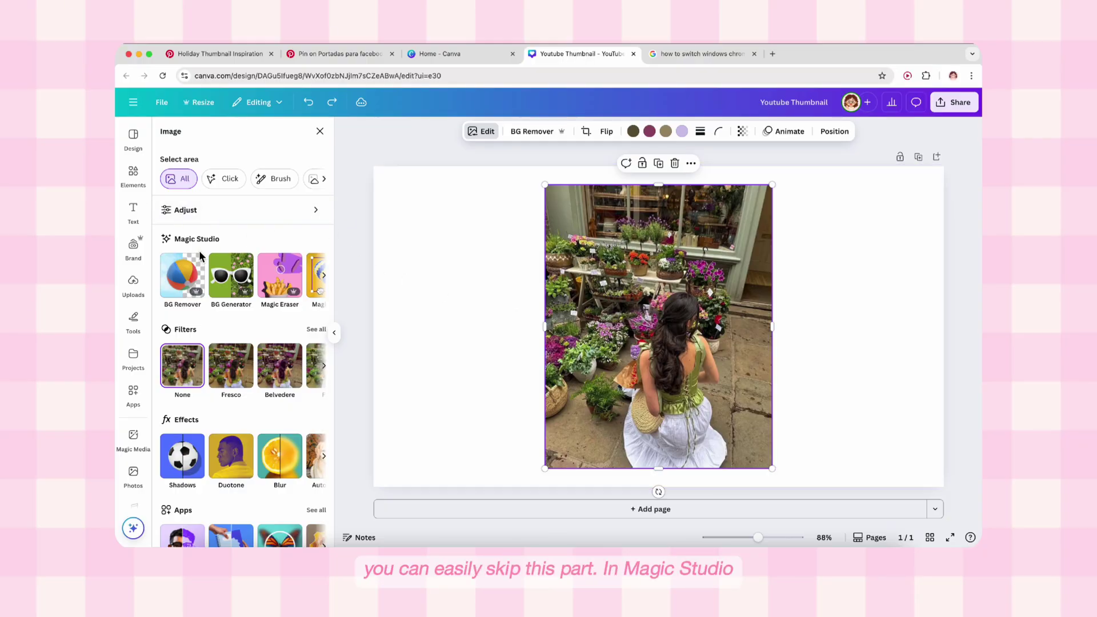
Step: Remove the photo's background and set the cleanup brush size to 38, undoing a stray erase
click(189, 294)
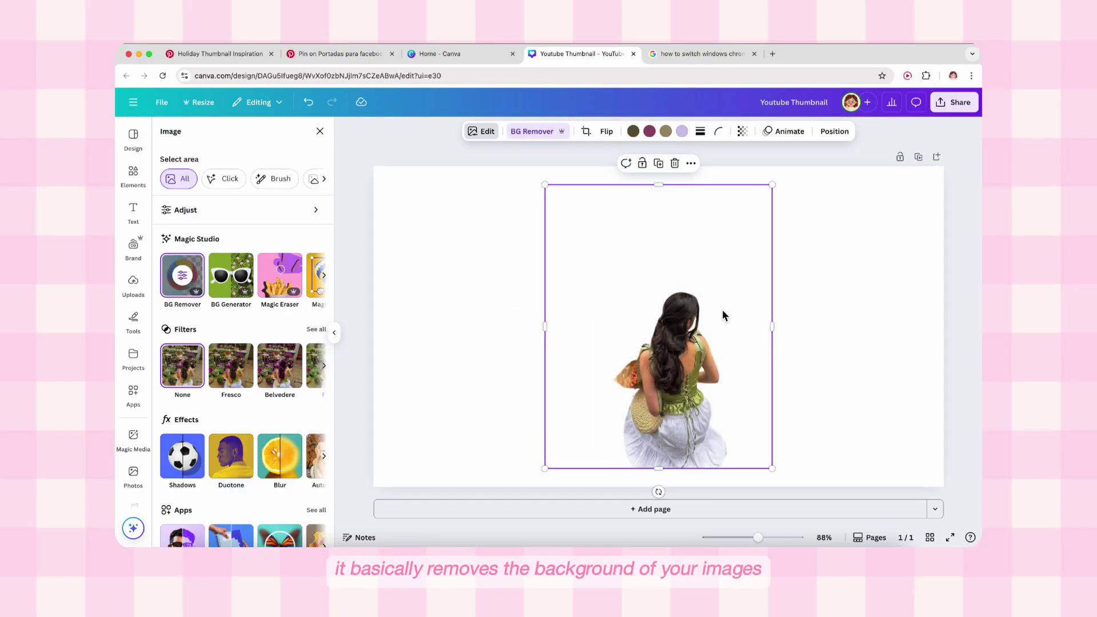
click(189, 287)
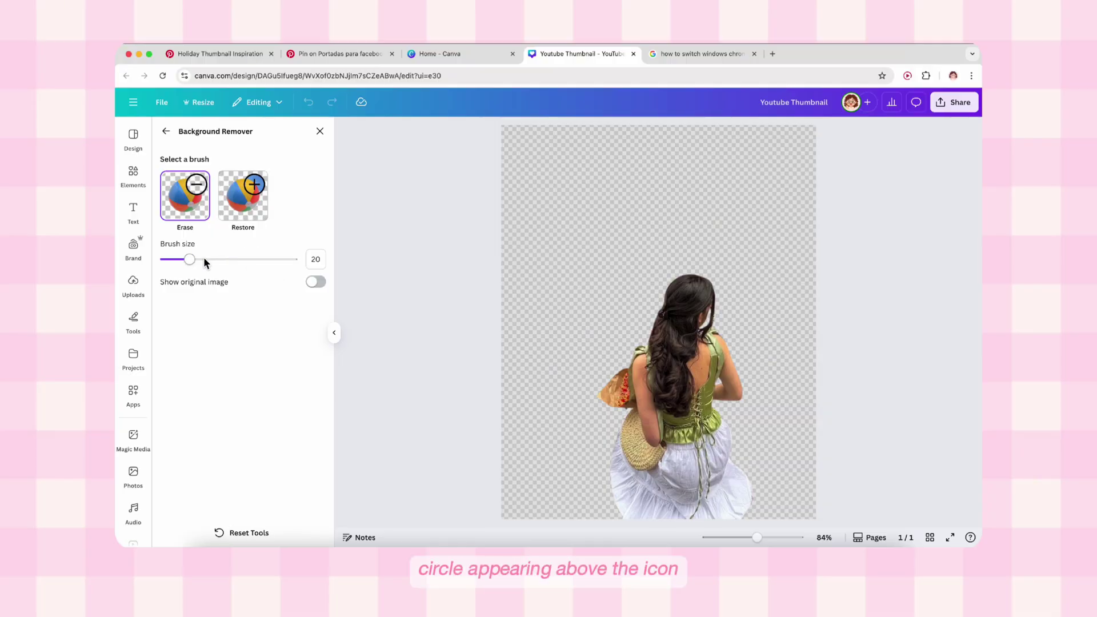
drag(204, 258, 213, 259)
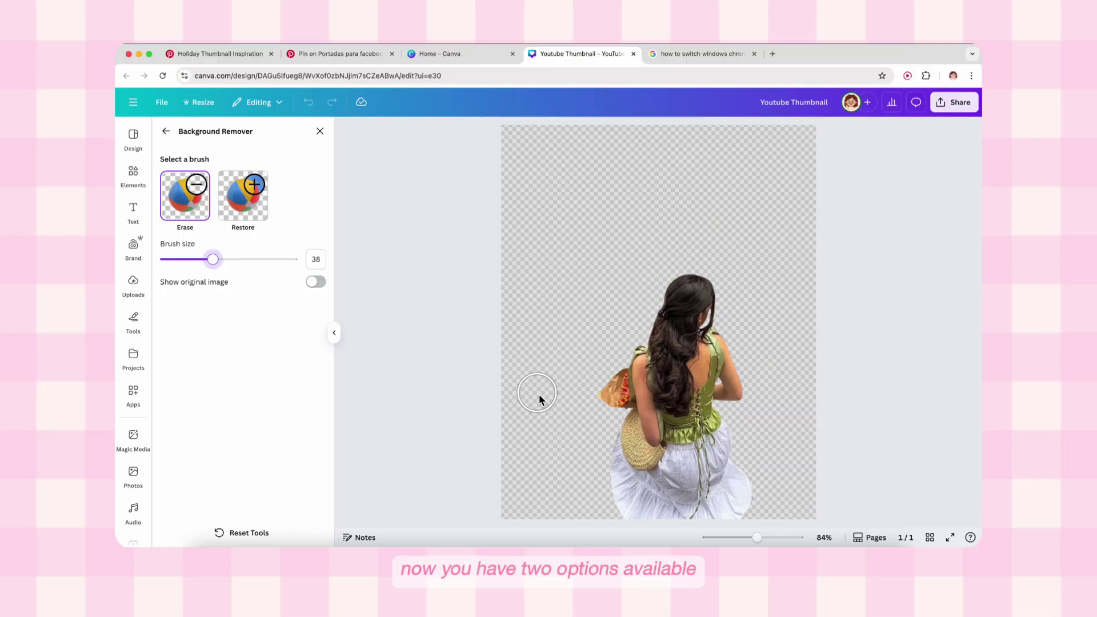
drag(710, 296, 615, 366)
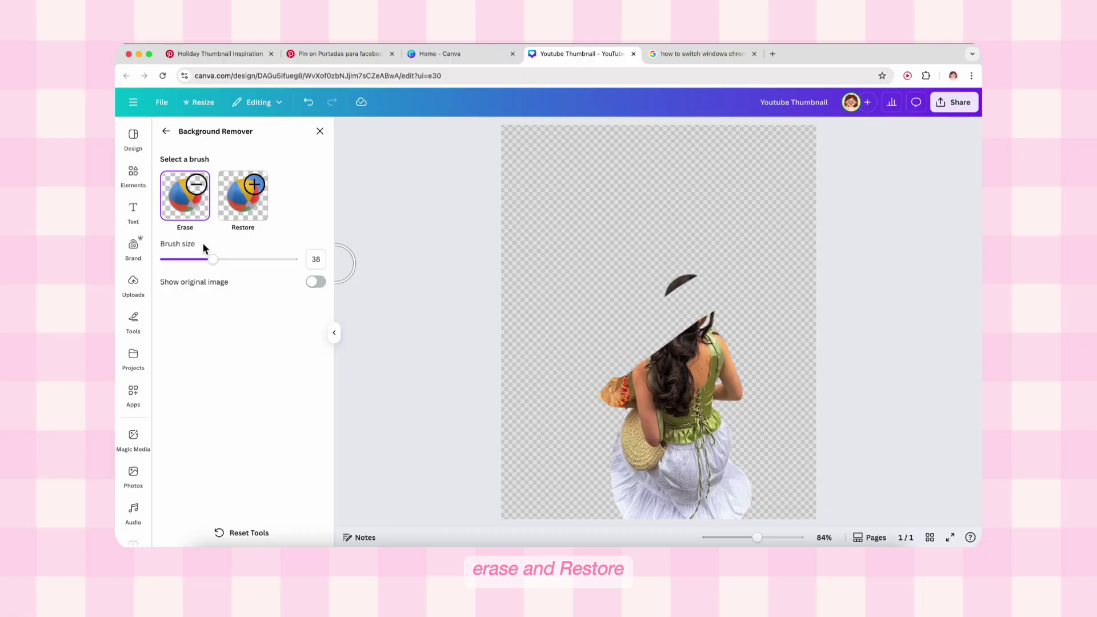
key(super+z)
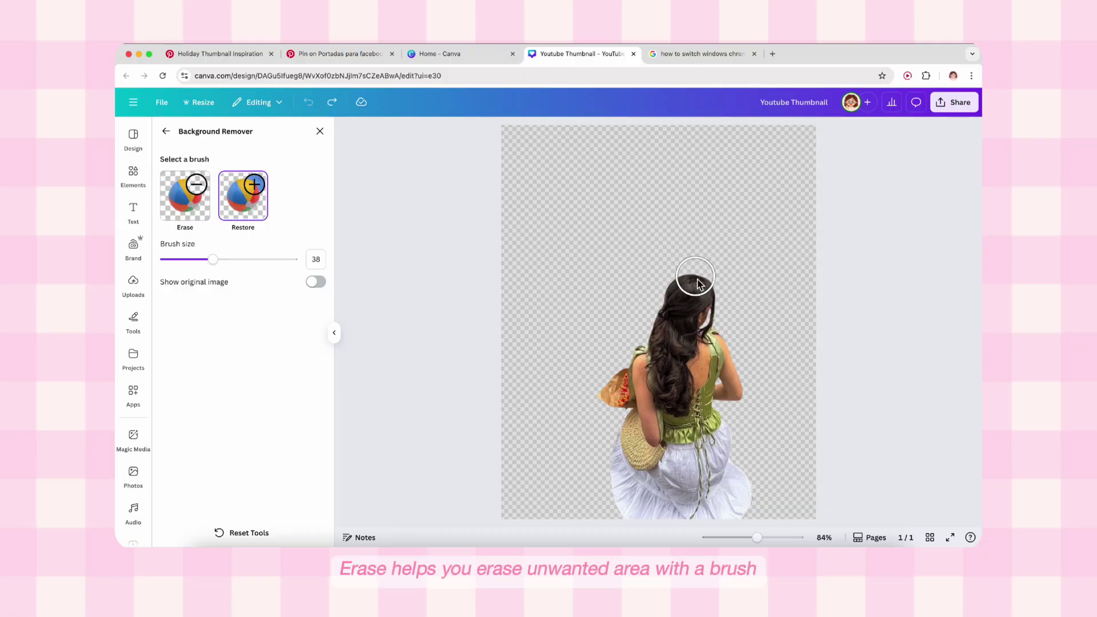
Step: Restore the original background around her head, shoulder and basket, then close the remover
click(314, 283)
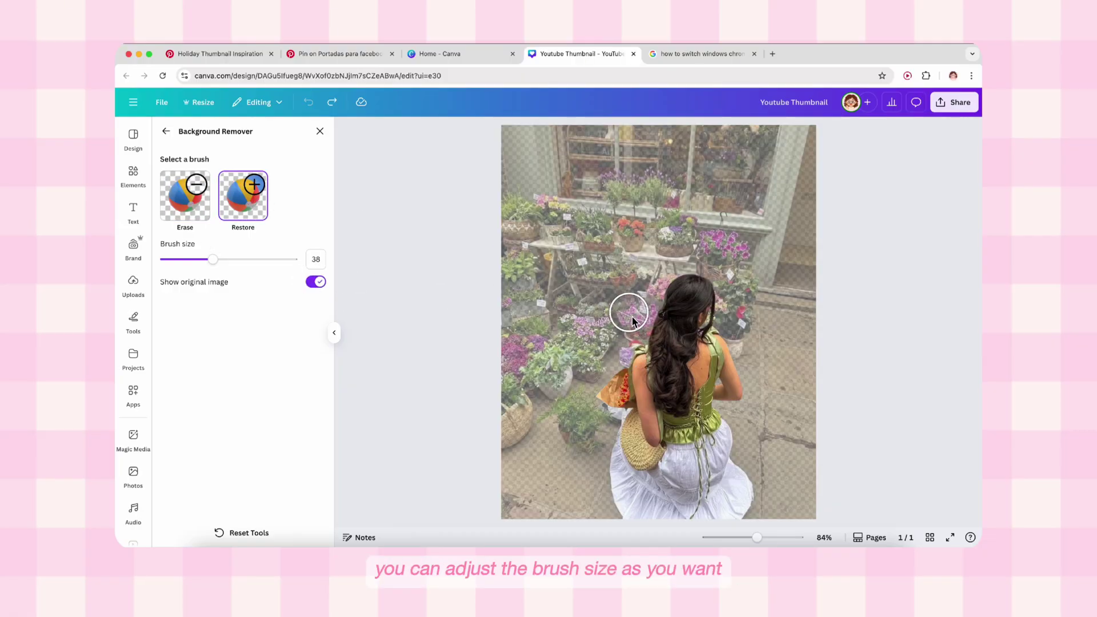
mouse_move(658, 330)
mouse_down()
mouse_move(685, 287)
mouse_move(713, 308)
mouse_move(738, 389)
mouse_move(700, 403)
mouse_move(709, 424)
mouse_move(740, 439)
mouse_move(750, 471)
mouse_move(722, 494)
mouse_move(743, 506)
mouse_up()
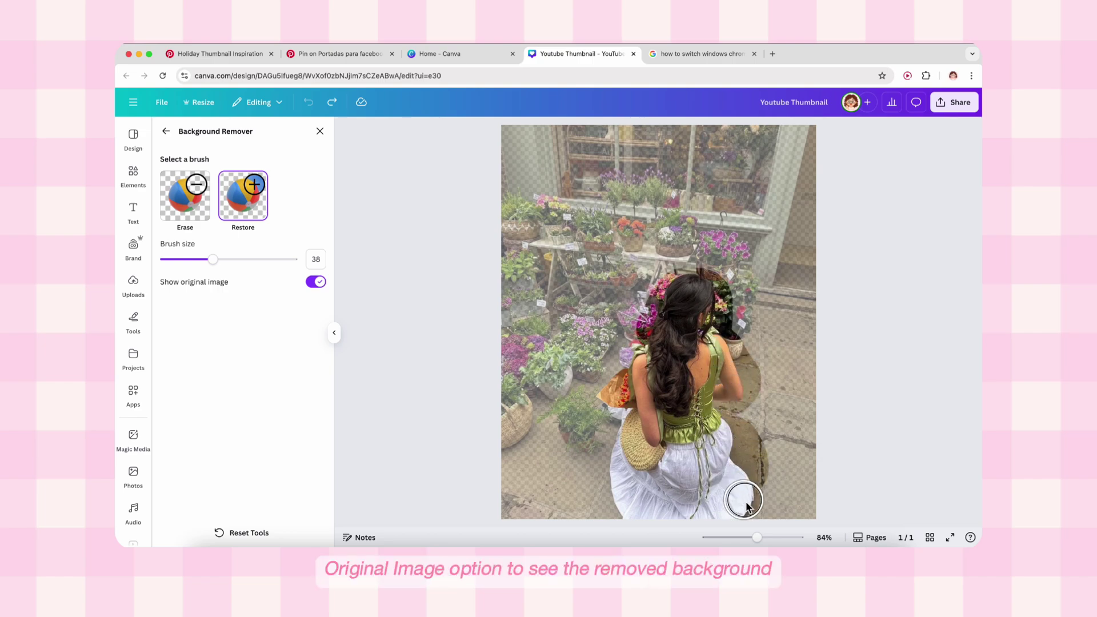
mouse_move(624, 475)
mouse_down()
mouse_move(619, 500)
mouse_move(610, 464)
mouse_move(635, 411)
mouse_move(605, 405)
mouse_move(623, 378)
mouse_up()
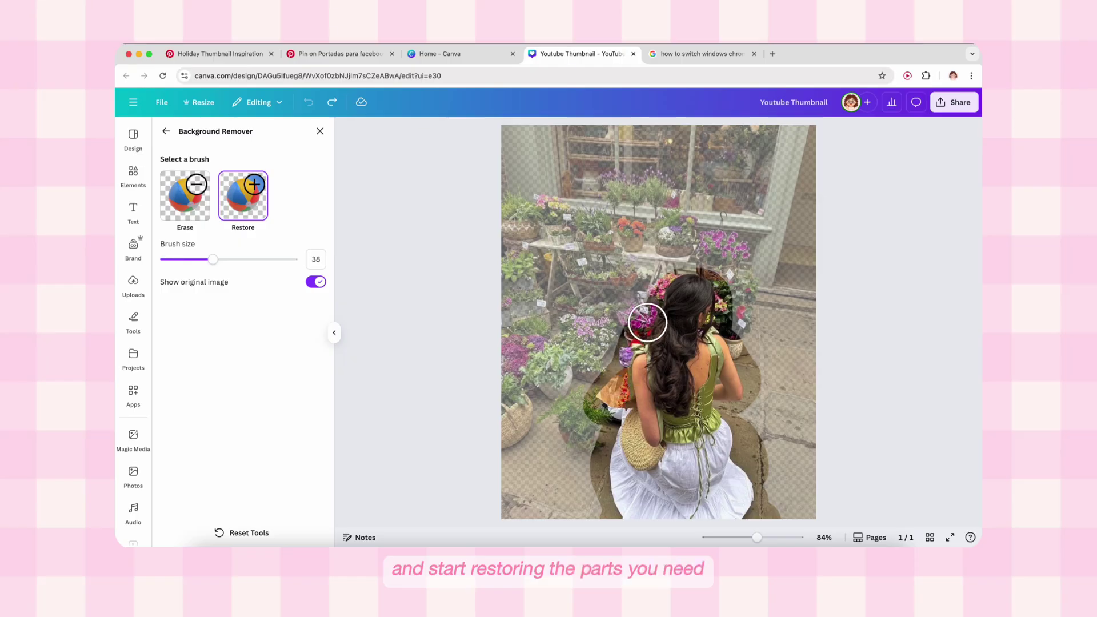
click(320, 132)
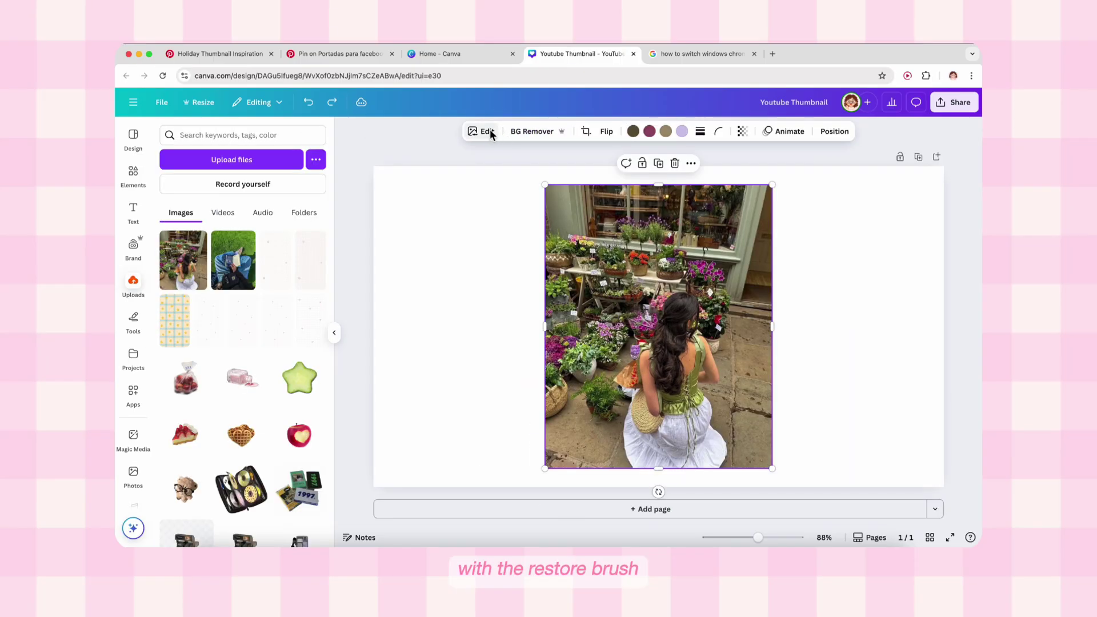
click(486, 131)
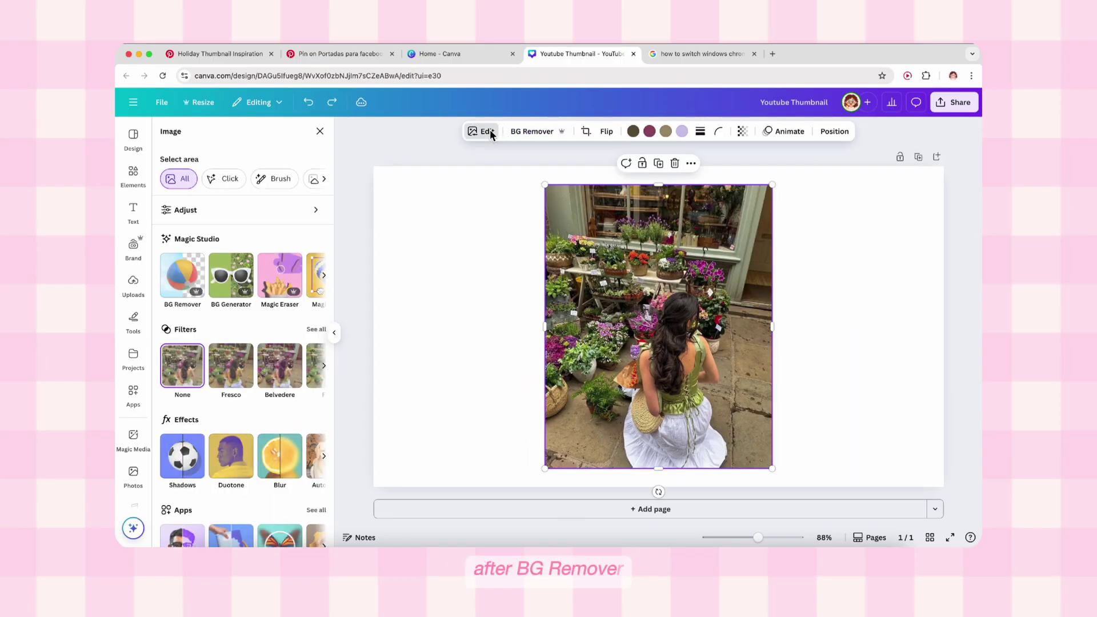
Step: Generate backgrounds from the prompt 'beautiful flowe…', preview the third, then discard it
click(237, 278)
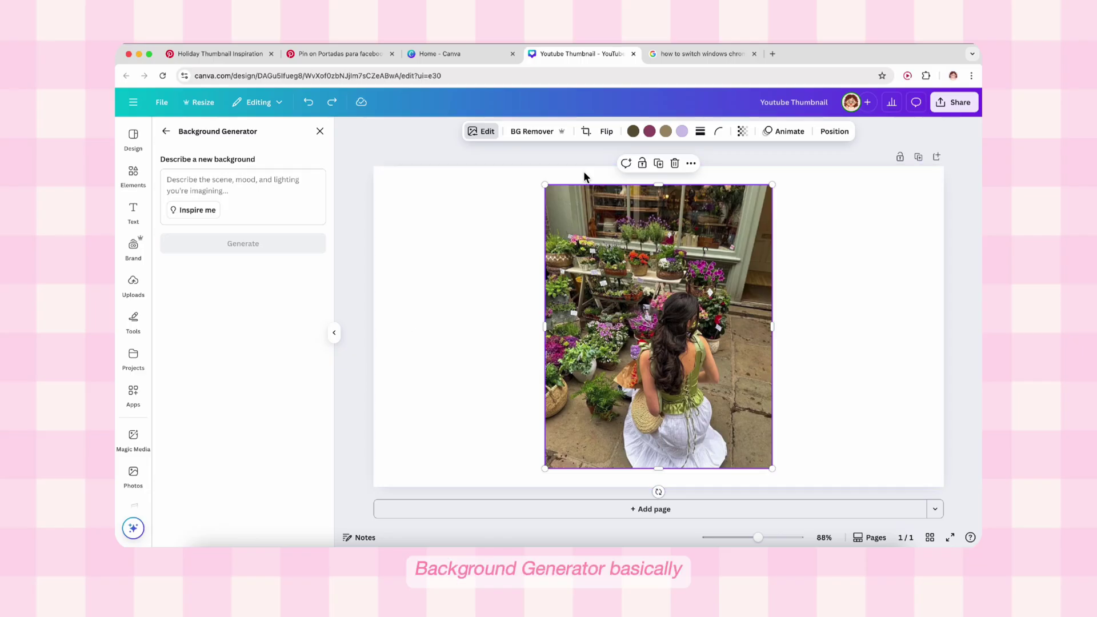
click(532, 131)
click(266, 179)
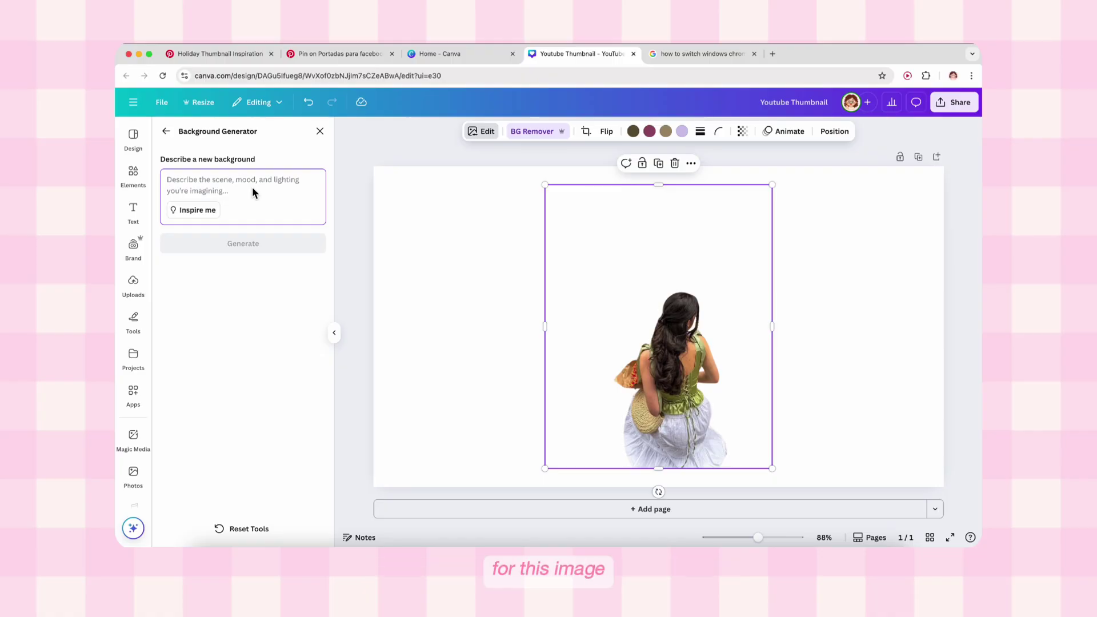
text(beautiful flower garden with butterflies)
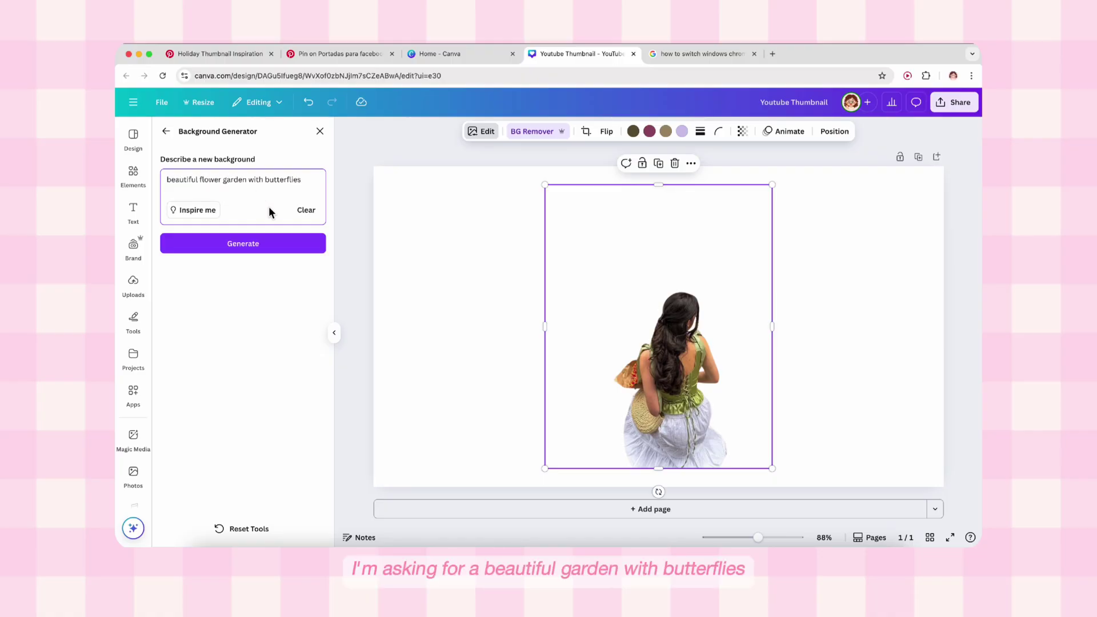
click(248, 244)
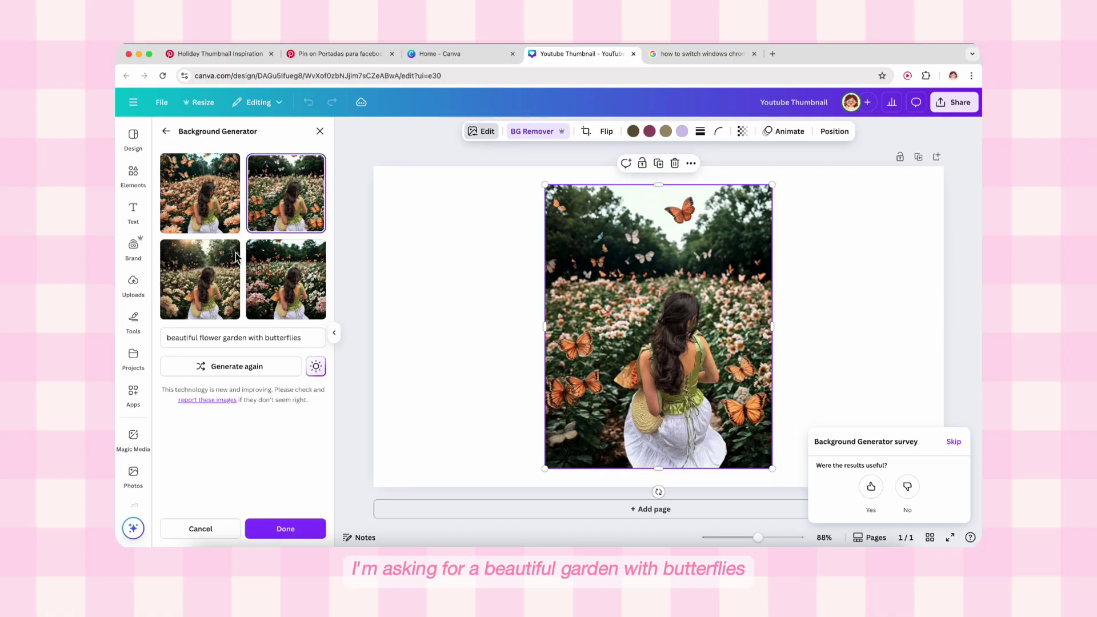
click(202, 303)
key(Escape)
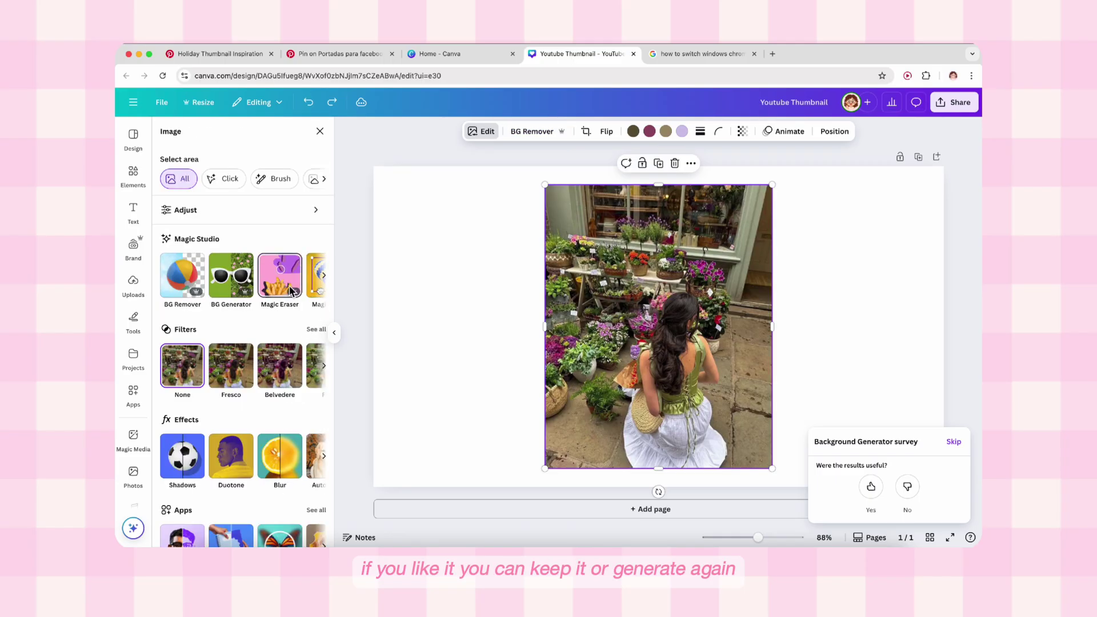
Step: Use Magic Eraser to paint over and erase the purple flowers by the window
click(292, 289)
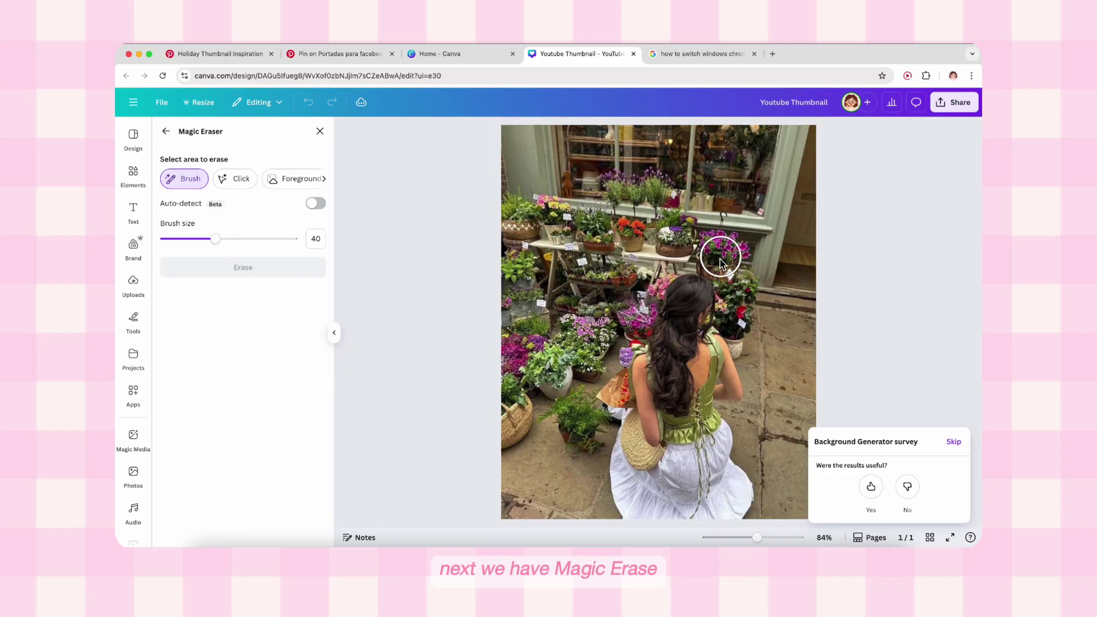
drag(712, 246, 735, 254)
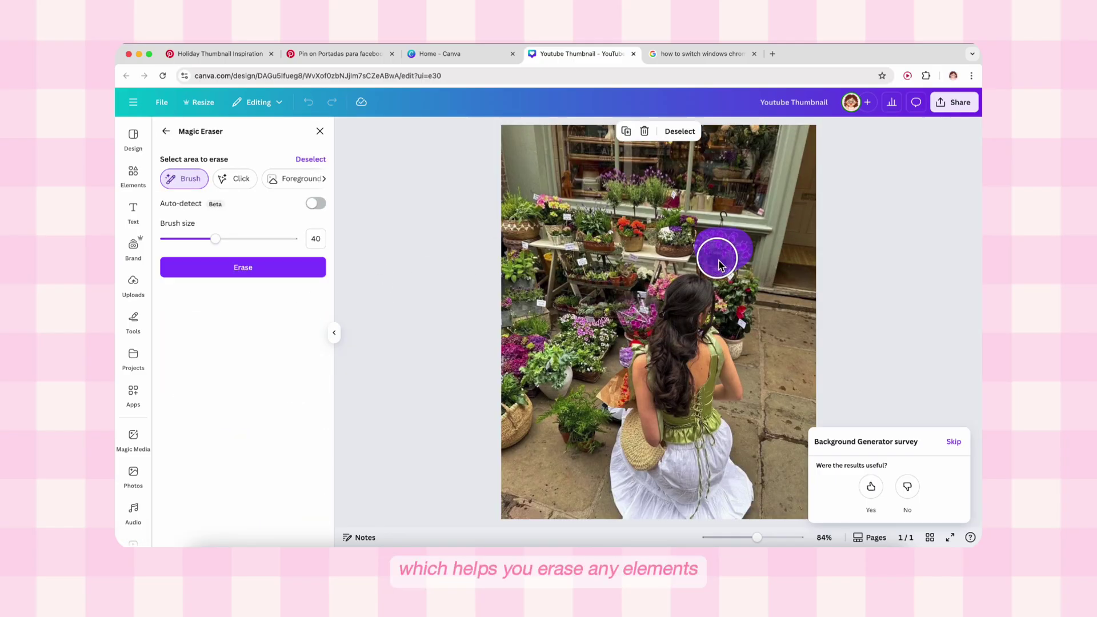
click(235, 264)
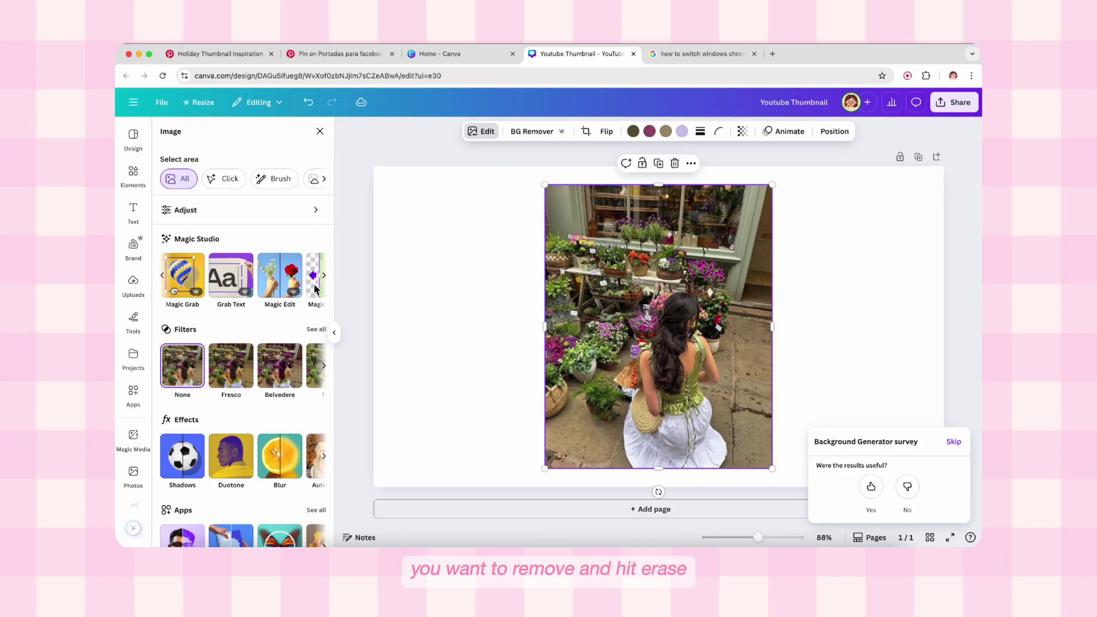
Step: Grab the flower pot with Magic Grab, move it left of the photo, and reselect the photo
click(184, 286)
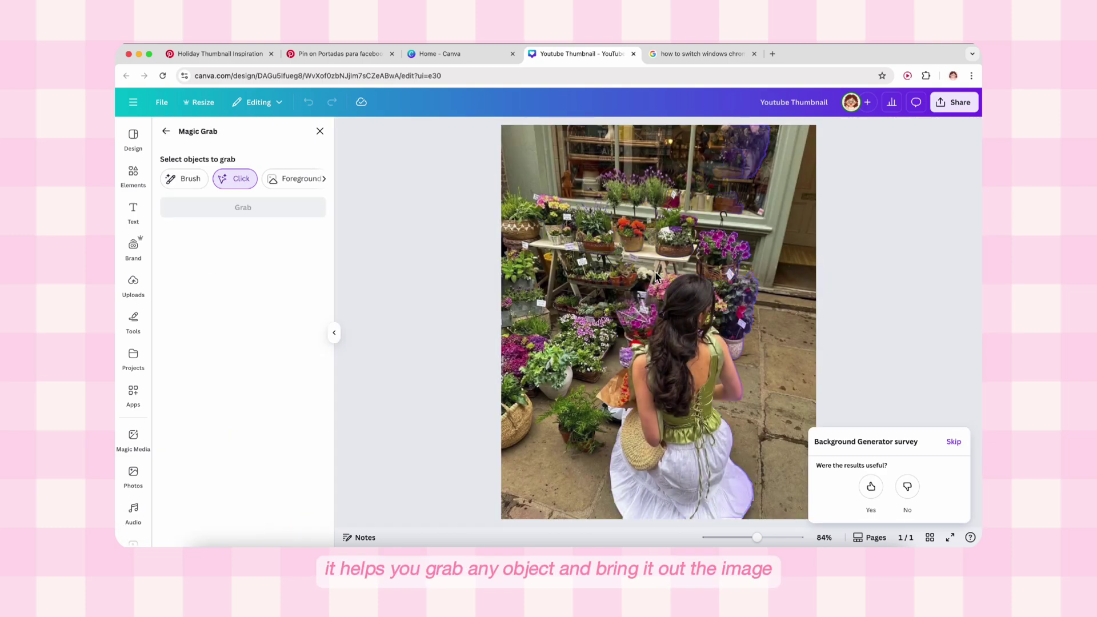
click(675, 247)
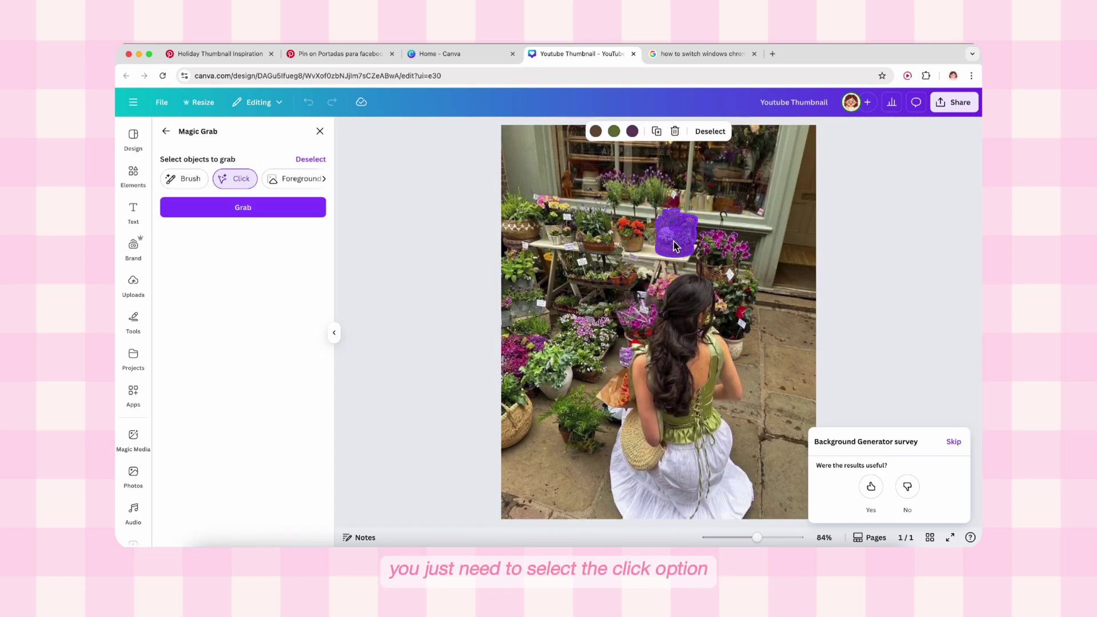
click(315, 208)
drag(549, 249, 499, 259)
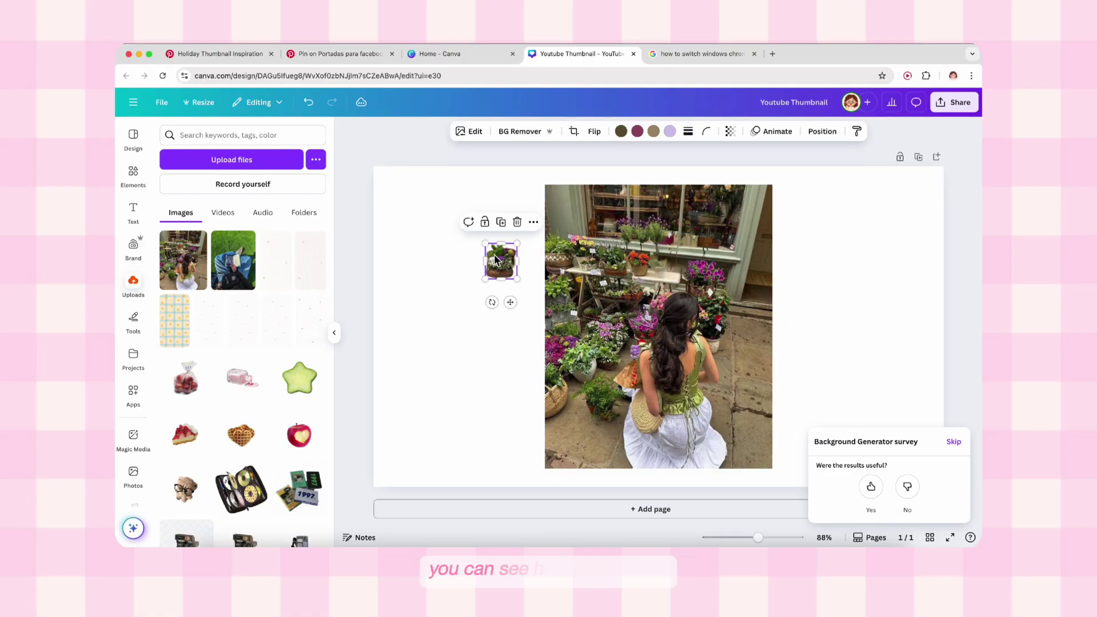
click(781, 287)
click(468, 131)
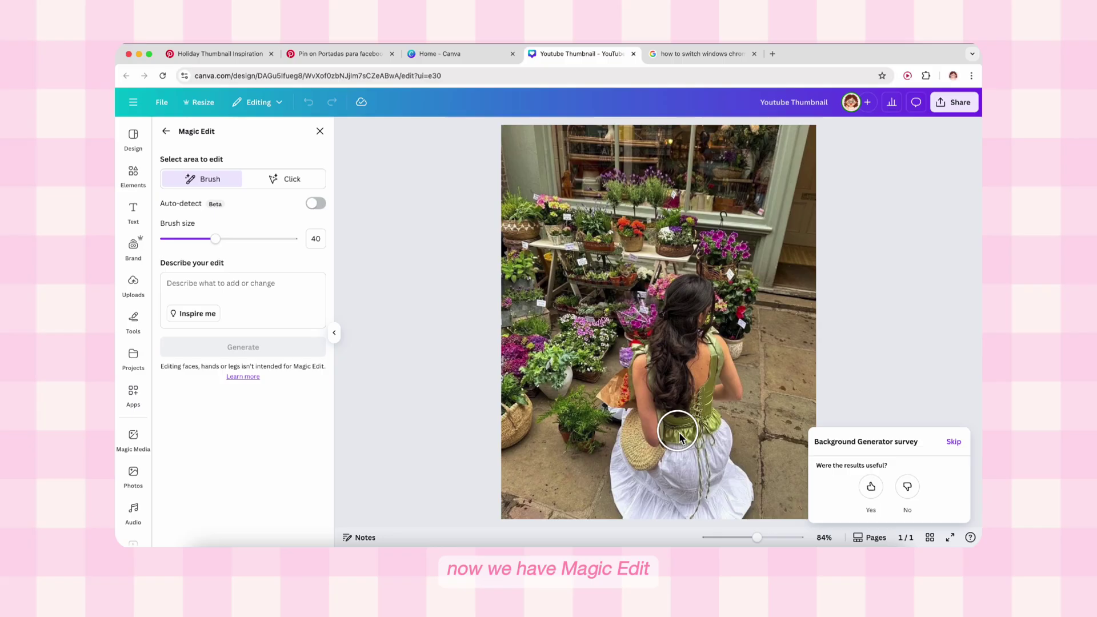
Step: Brush the skirt and generate Magic Edit results for 'turn this skirt to red'
mouse_move(643, 461)
mouse_down()
mouse_move(629, 422)
mouse_move(627, 505)
mouse_move(725, 444)
mouse_move(730, 482)
mouse_move(656, 513)
mouse_move(632, 475)
mouse_up()
click(259, 294)
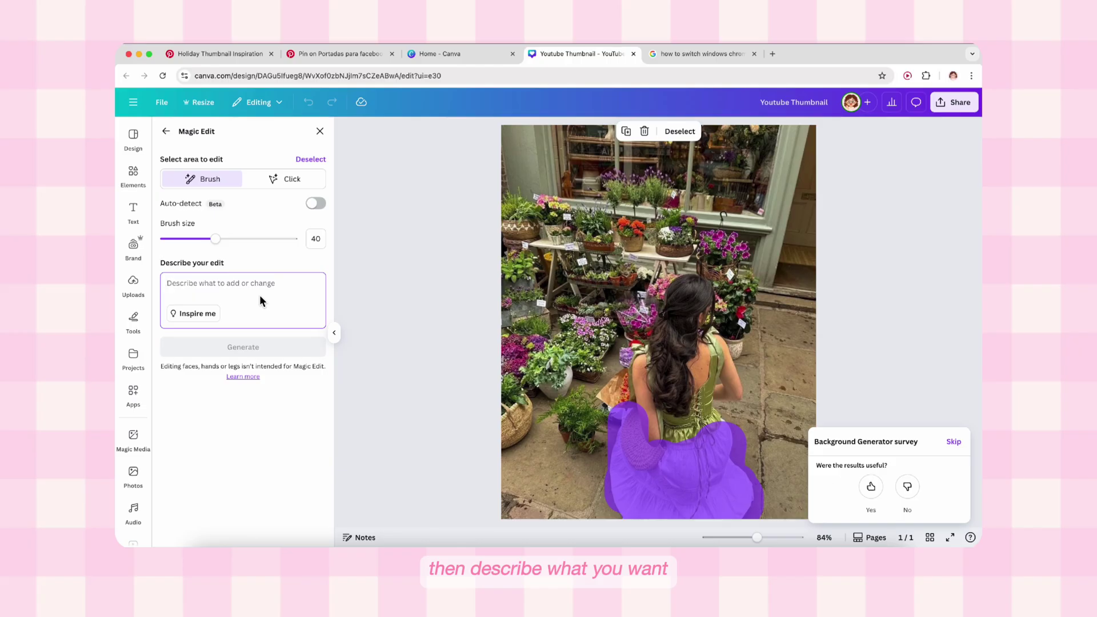
text(turn this skirt)
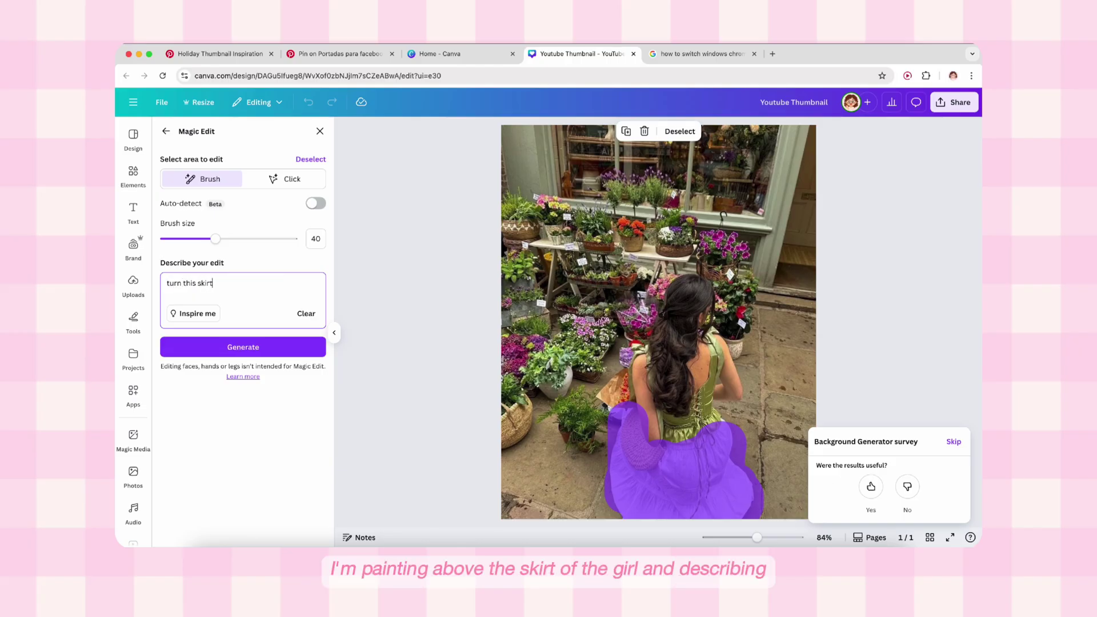
text( to re)
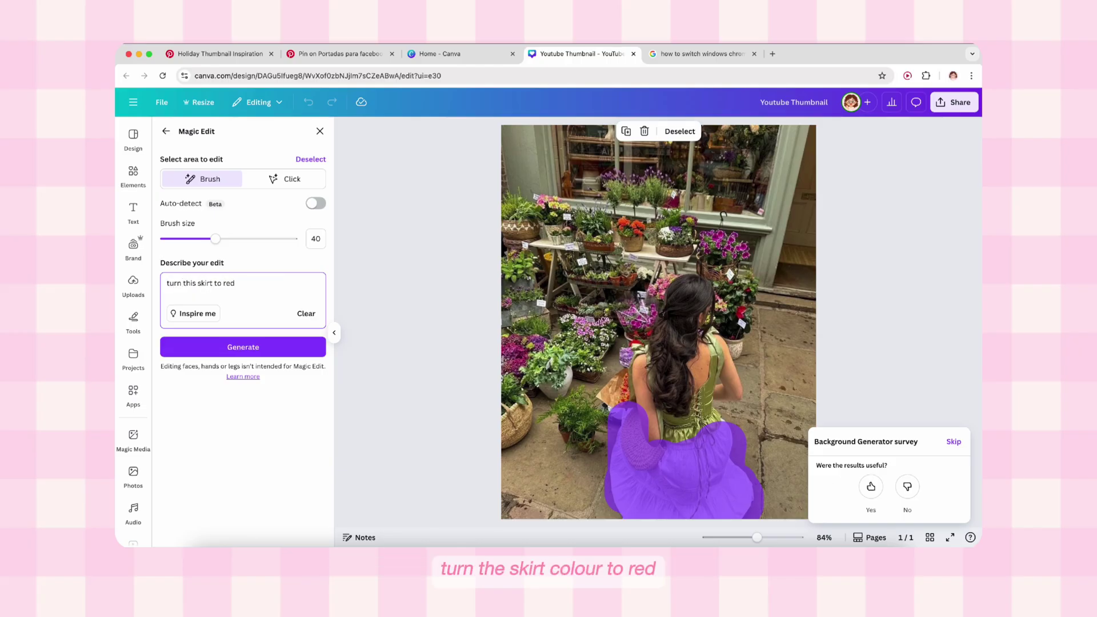
text(d)
click(264, 347)
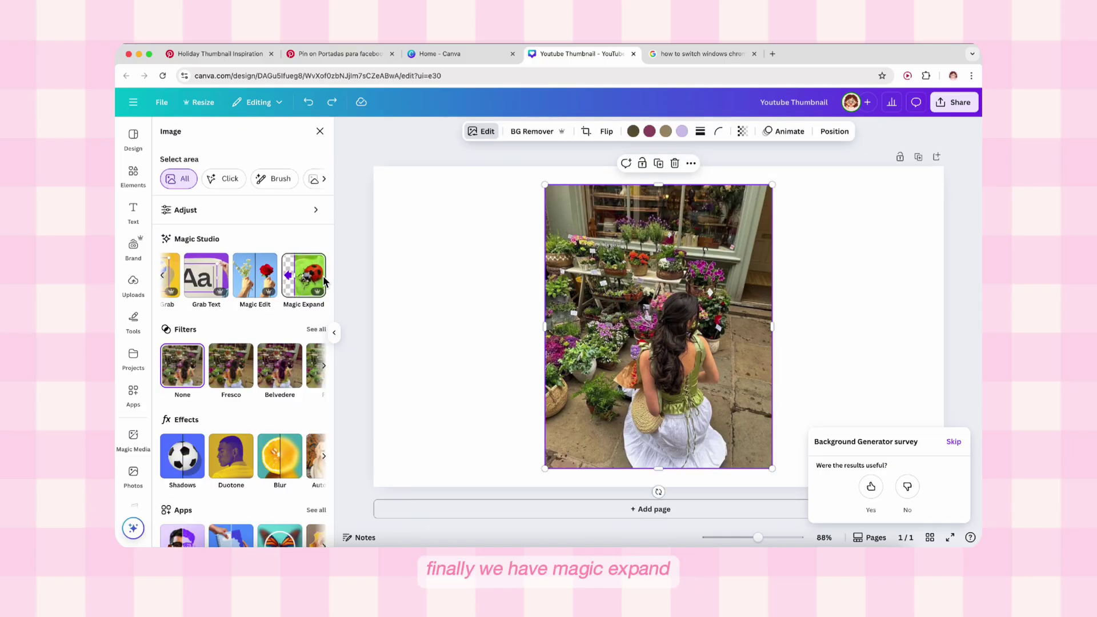
Step: Magic Expand the photo to Whole Page, apply the third result, then undo to portrait size
click(299, 284)
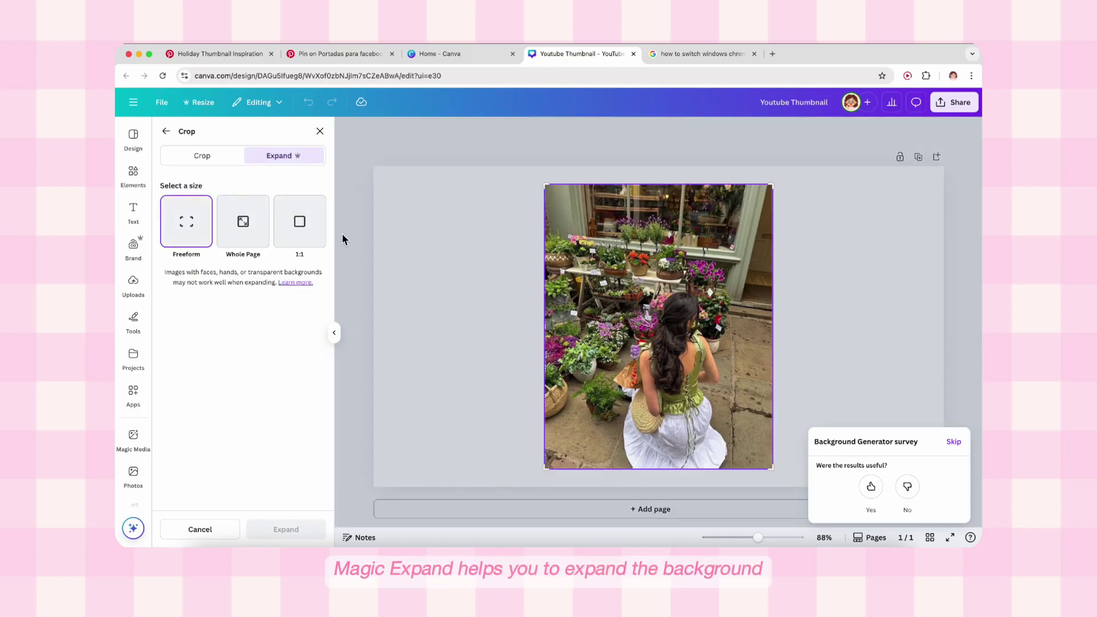
click(228, 232)
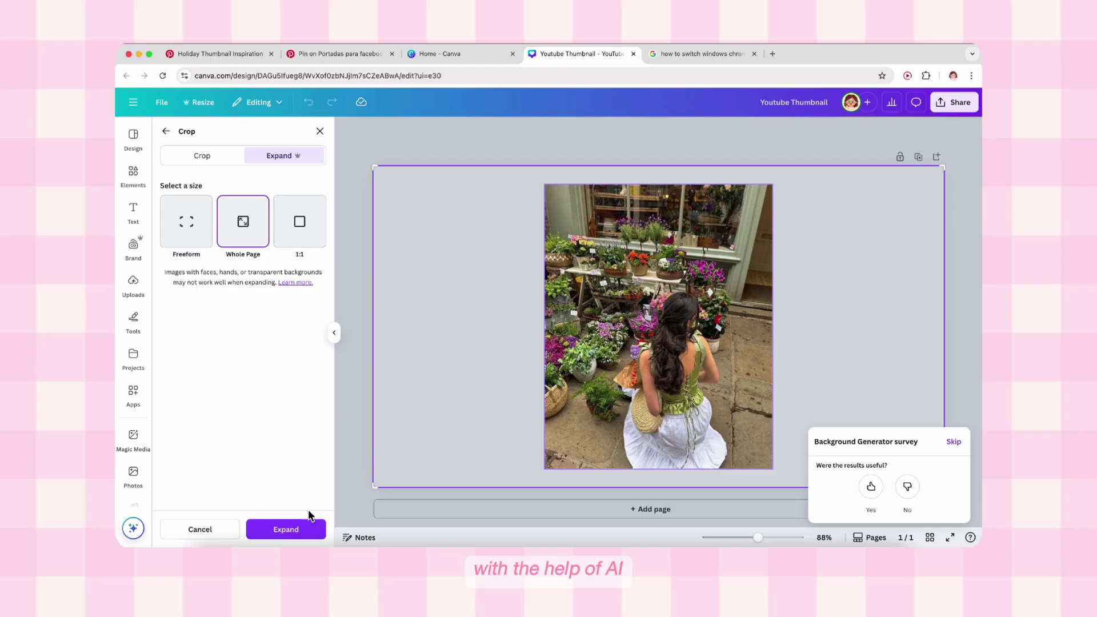
click(293, 527)
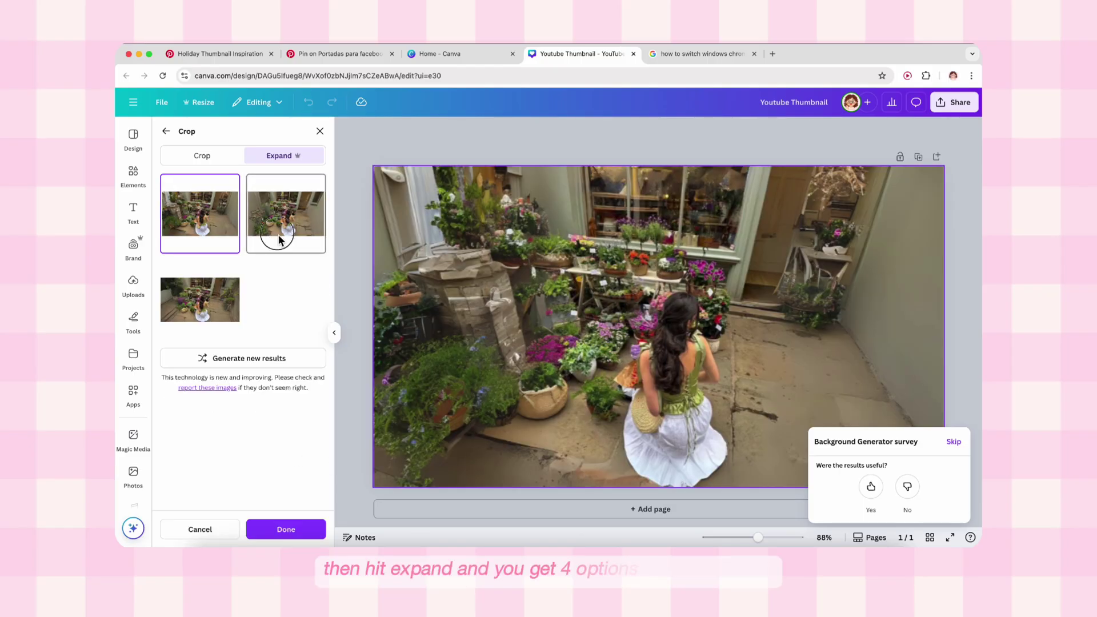
click(280, 236)
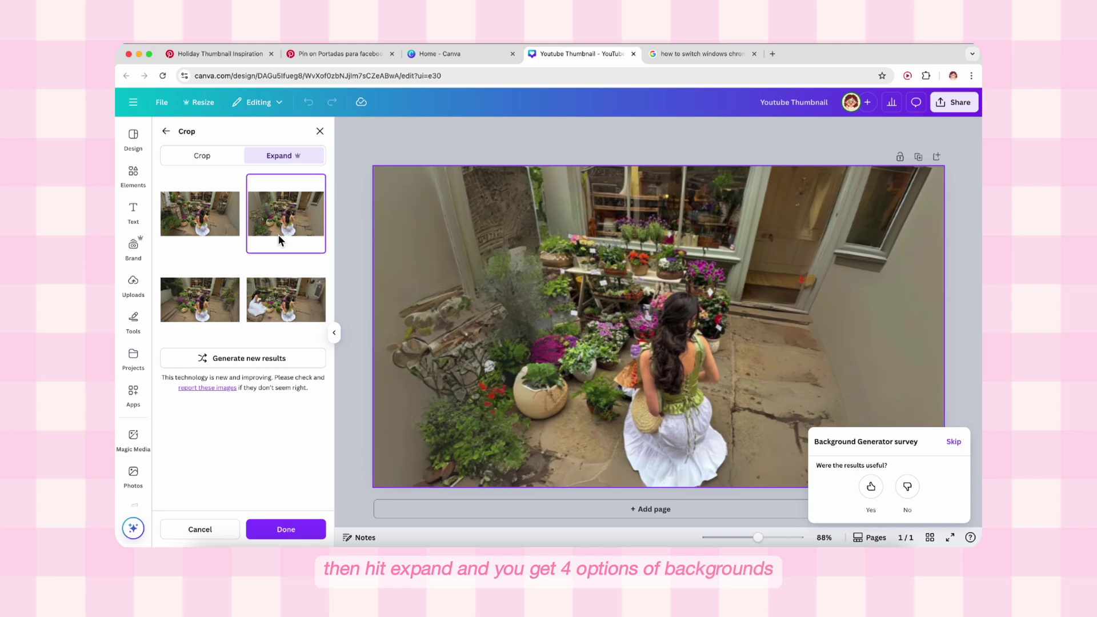
click(230, 290)
click(487, 480)
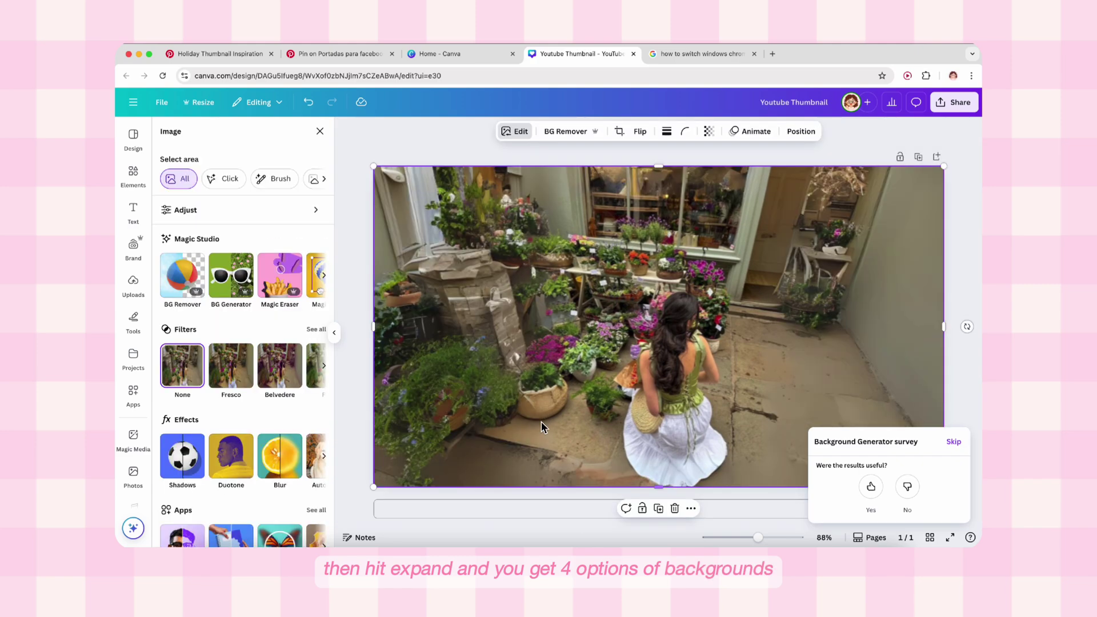
key(ctrl+z)
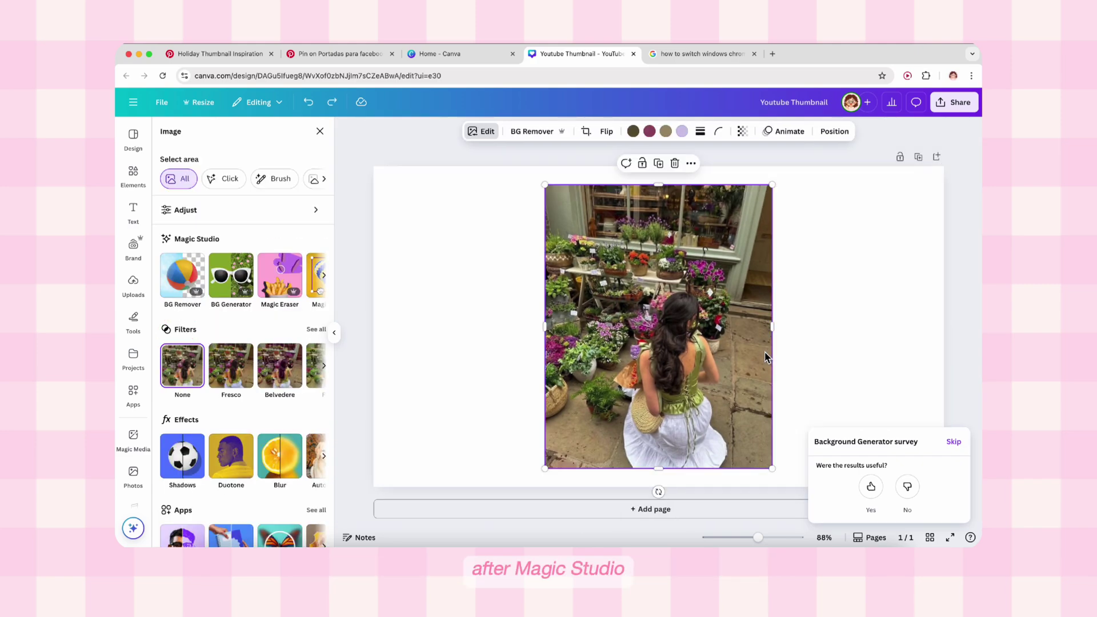
click(316, 329)
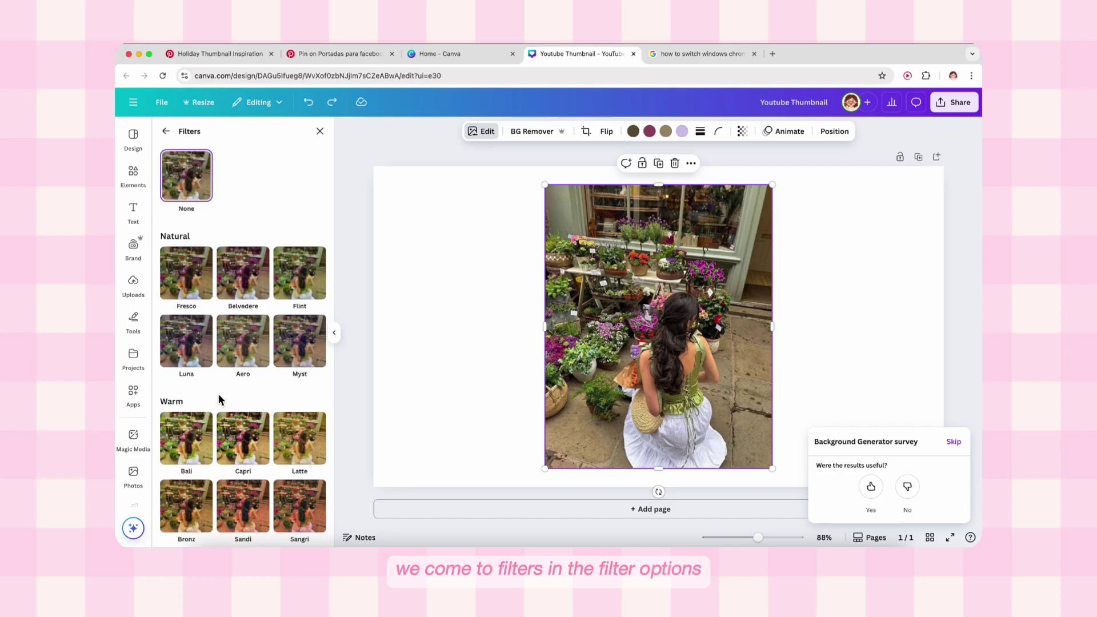
scroll(219, 399, down, 5)
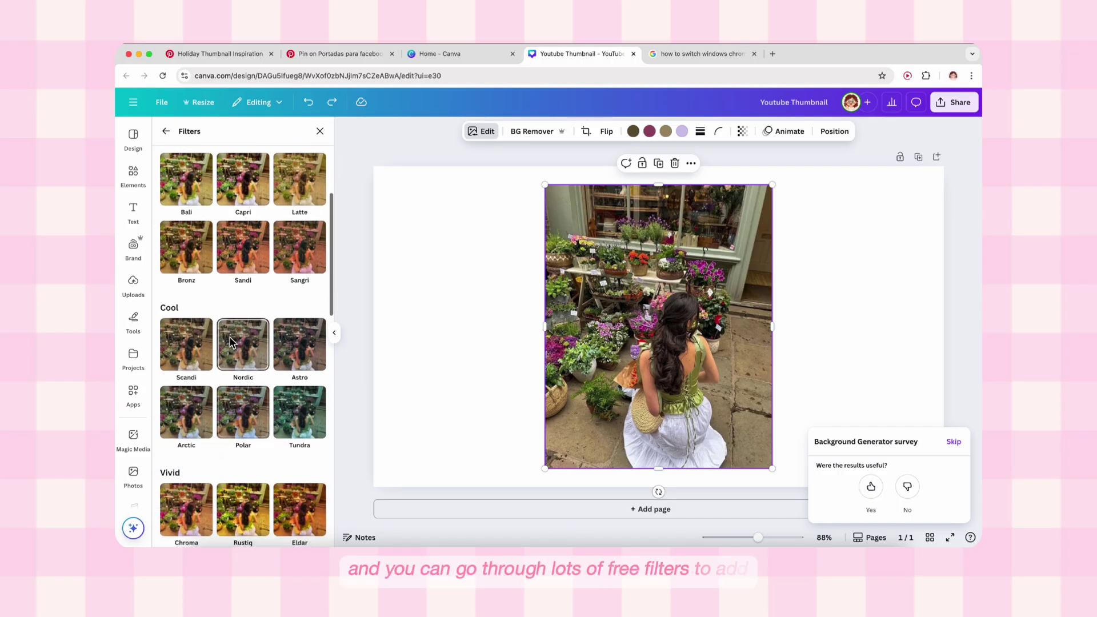
click(243, 249)
scroll(246, 331, down, 4)
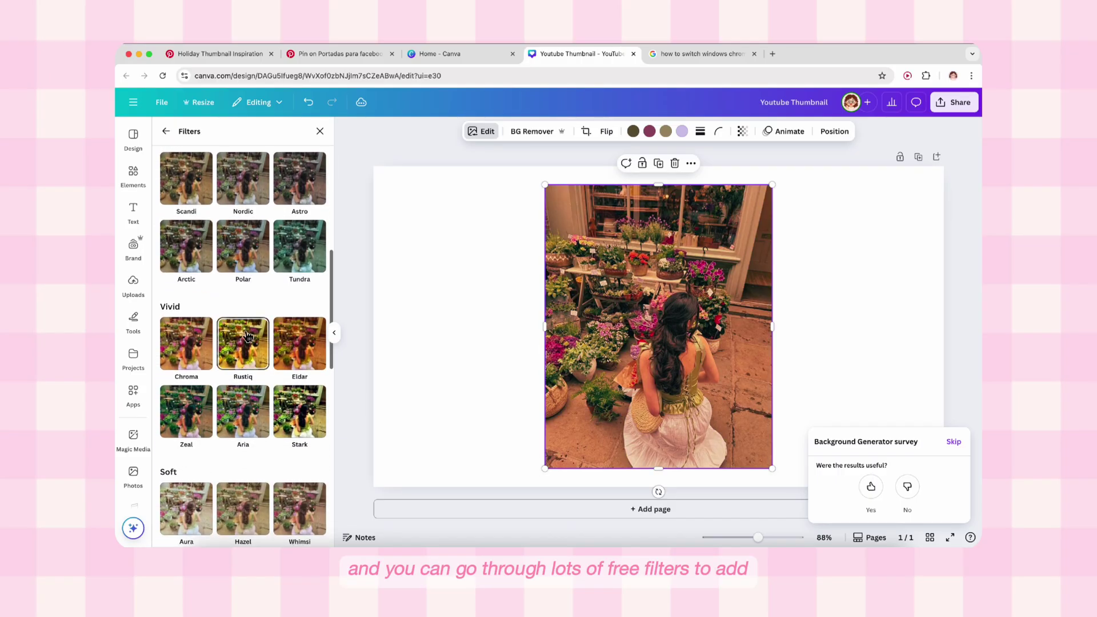
click(247, 336)
scroll(248, 336, down, 2)
drag(314, 269, 192, 280)
scroll(195, 274, up, 10)
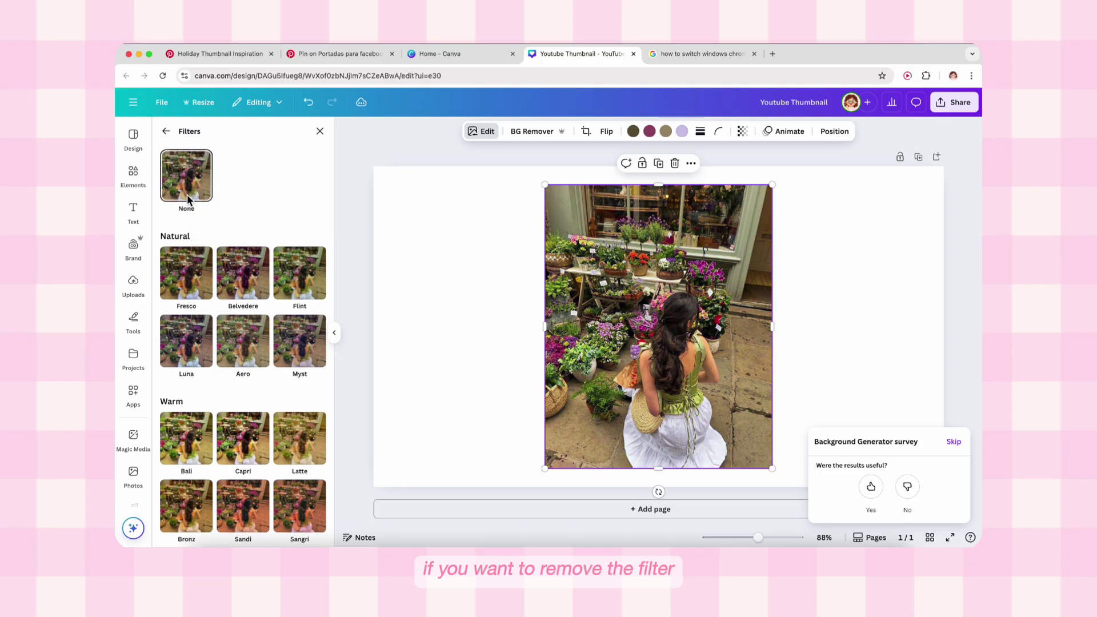
click(188, 194)
click(165, 131)
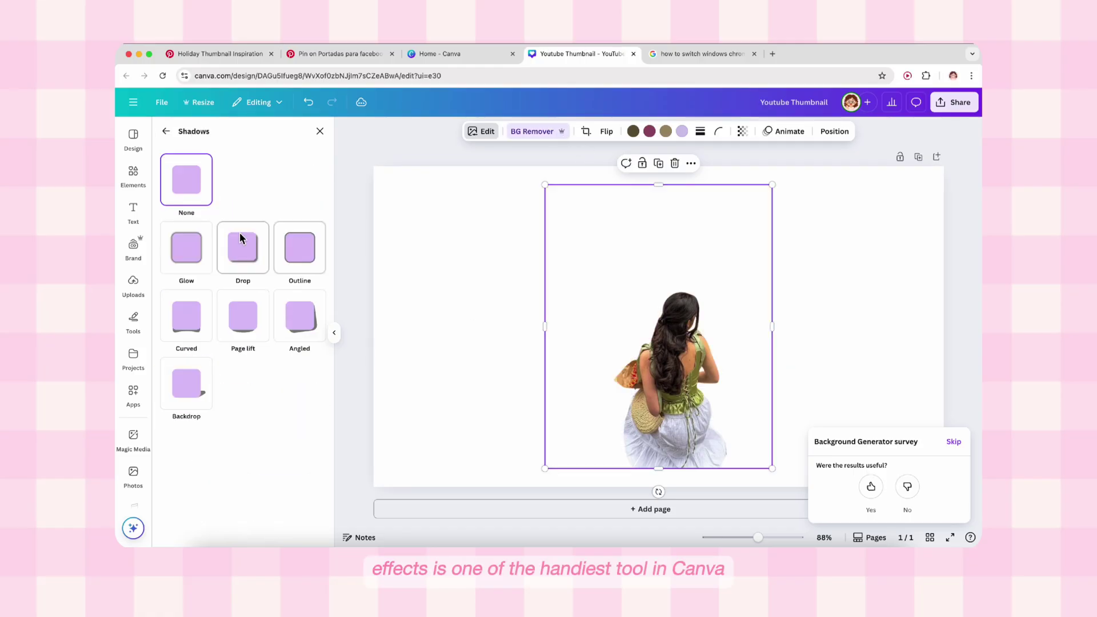
Step: Add a drop shadow to the cutout, adjust its angle and blur, and try a black outline
click(240, 235)
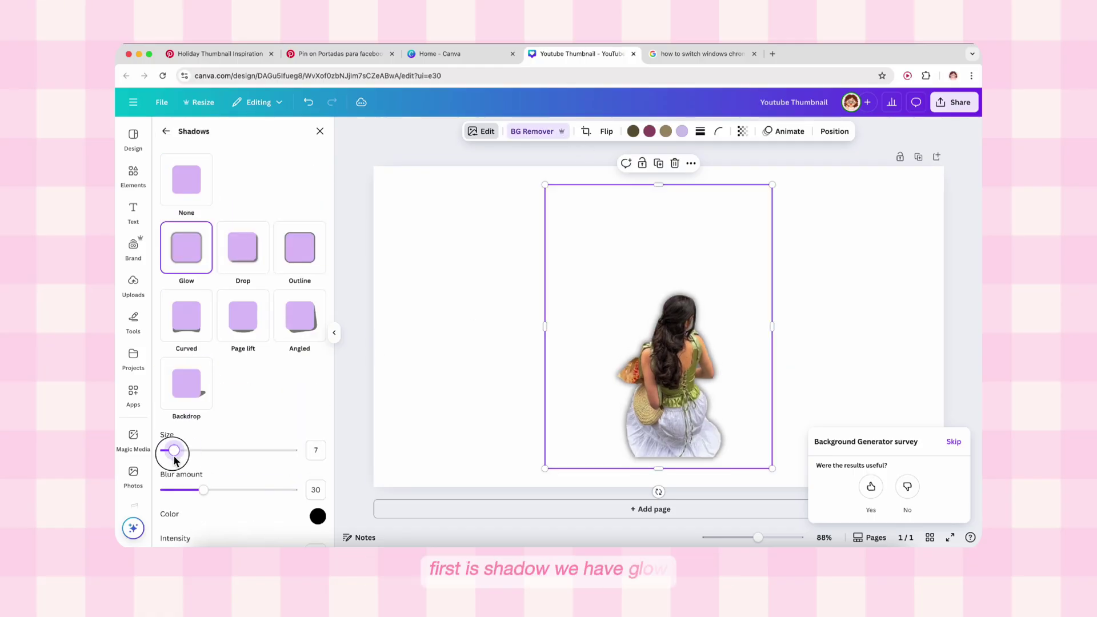
drag(244, 489, 235, 490)
click(191, 450)
click(300, 247)
click(193, 451)
Step: Try Curved, Page lift, Angled and Backdrop shadows on the figure, then choose None
click(189, 318)
click(231, 321)
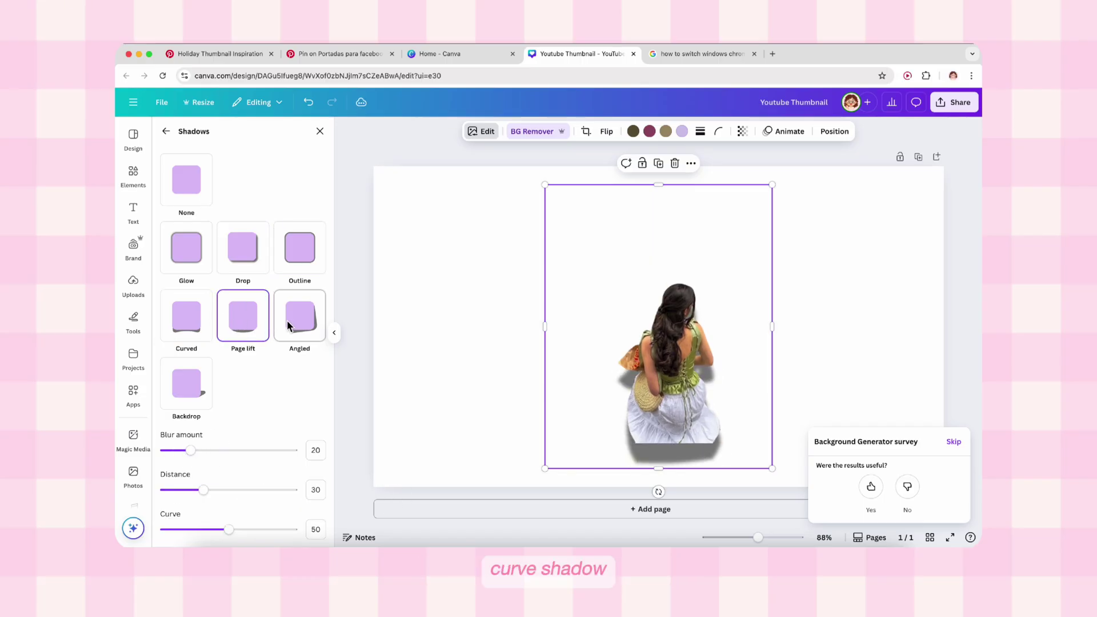
click(297, 317)
click(180, 386)
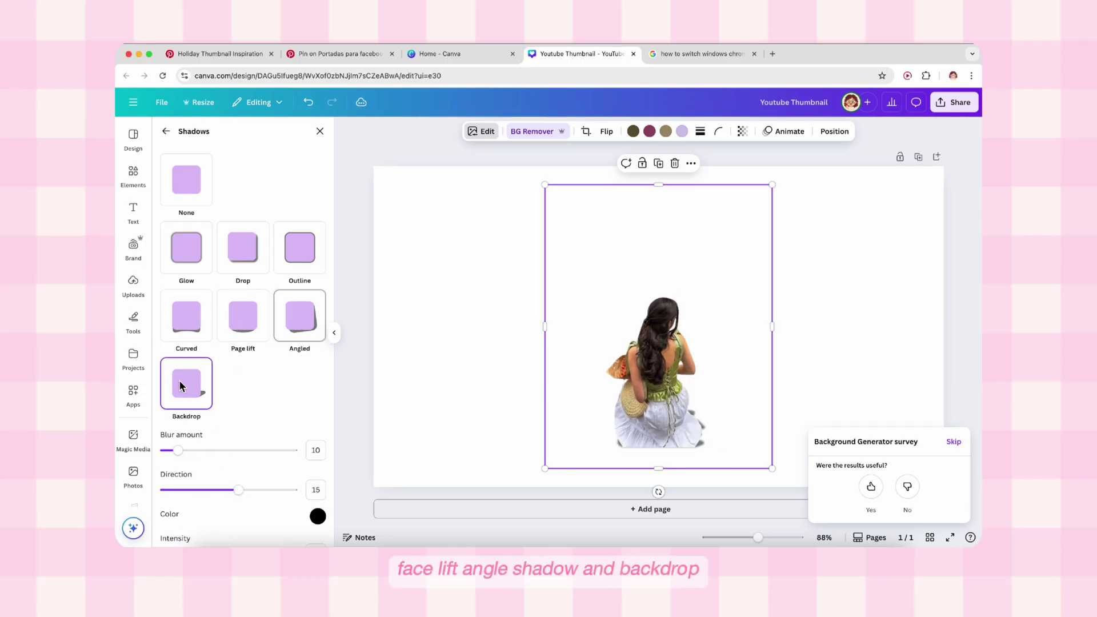
click(194, 183)
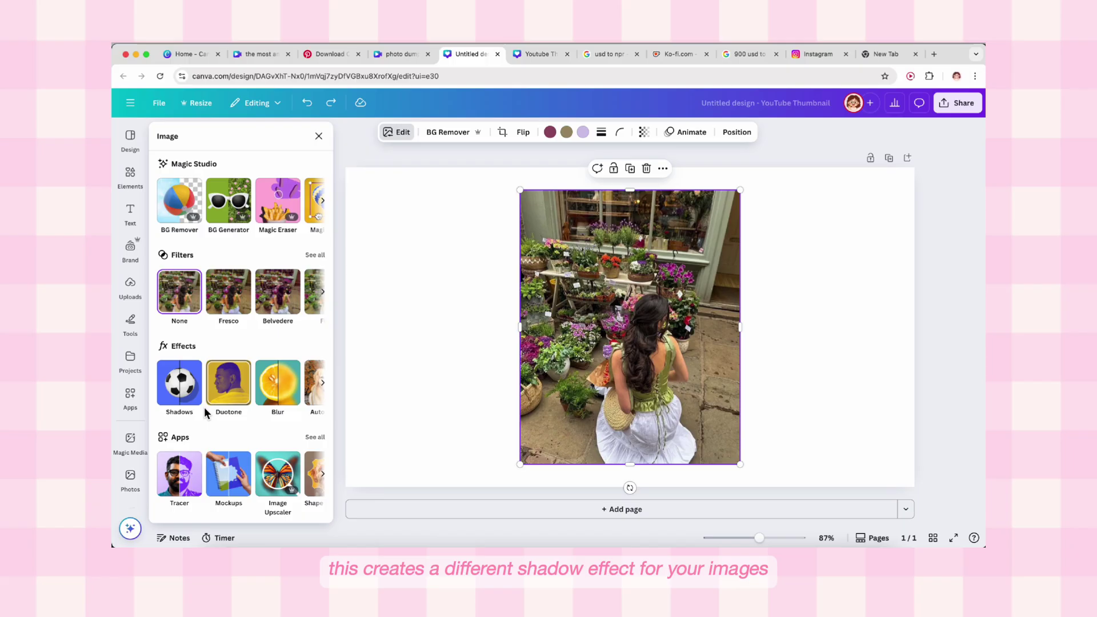
Step: Apply a custom duotone to the photo with pink highlights, then check the shadows colour
click(230, 400)
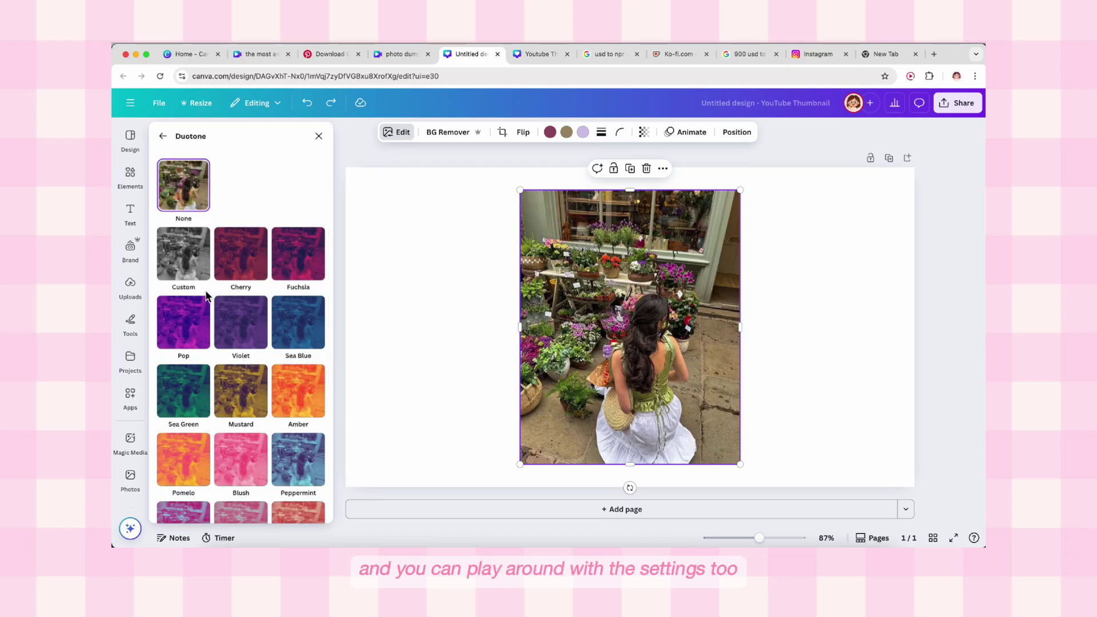
scroll(244, 299, down, 6)
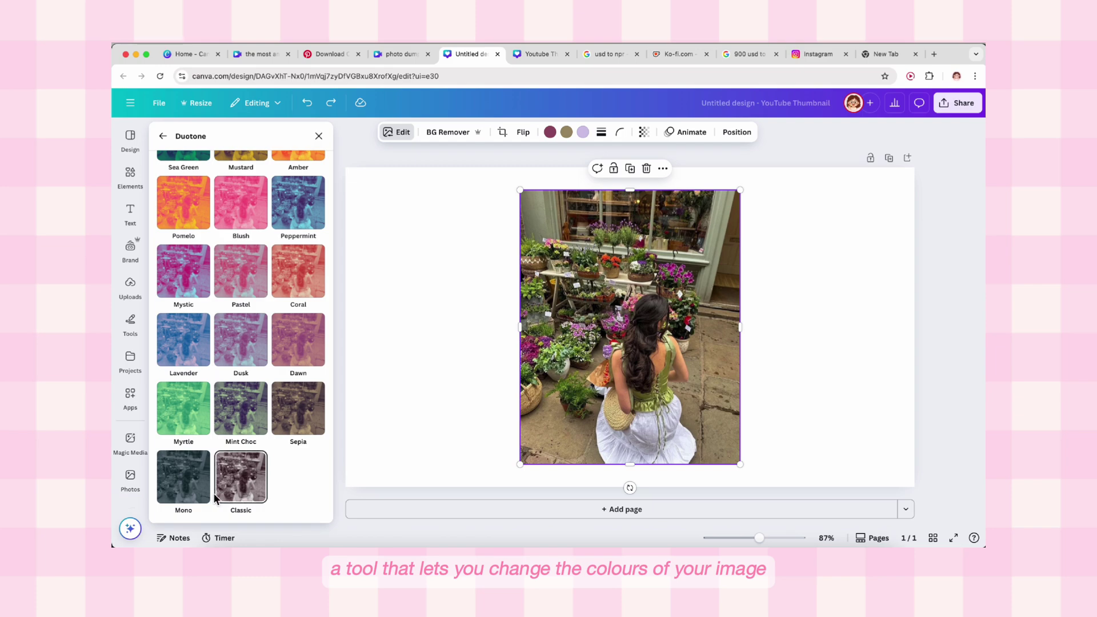
scroll(274, 465, up, 5)
click(201, 260)
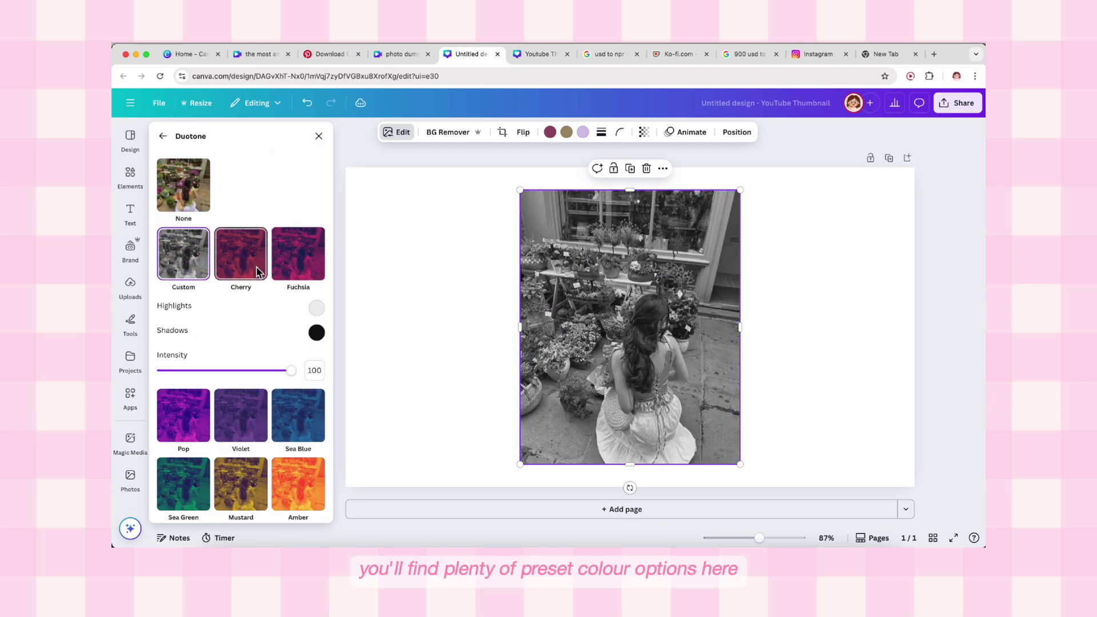
click(316, 308)
click(392, 344)
click(316, 332)
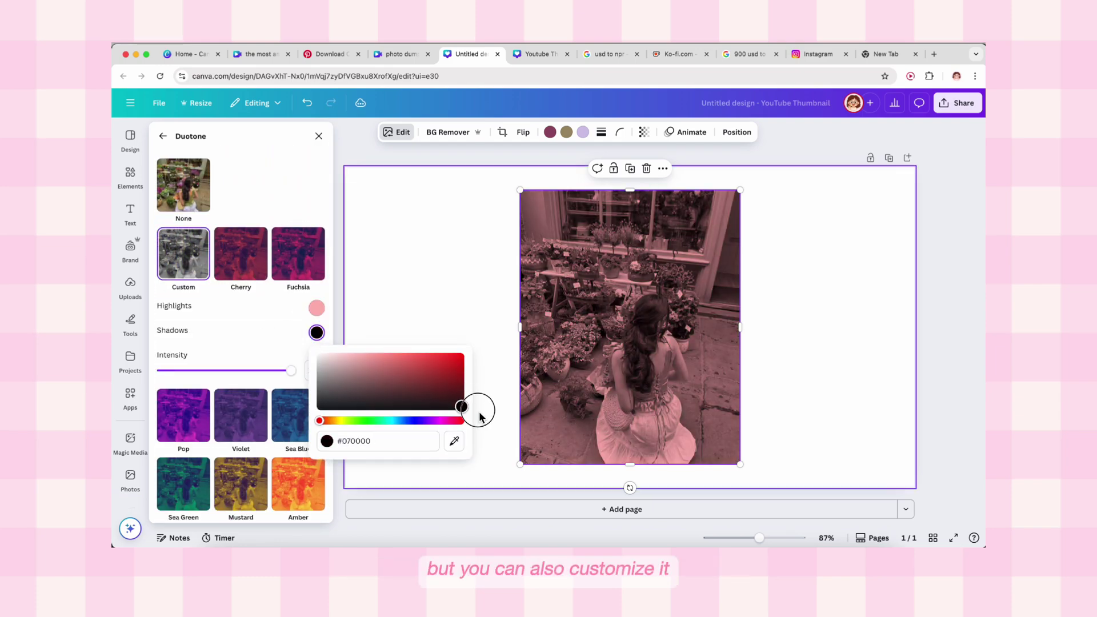
click(280, 356)
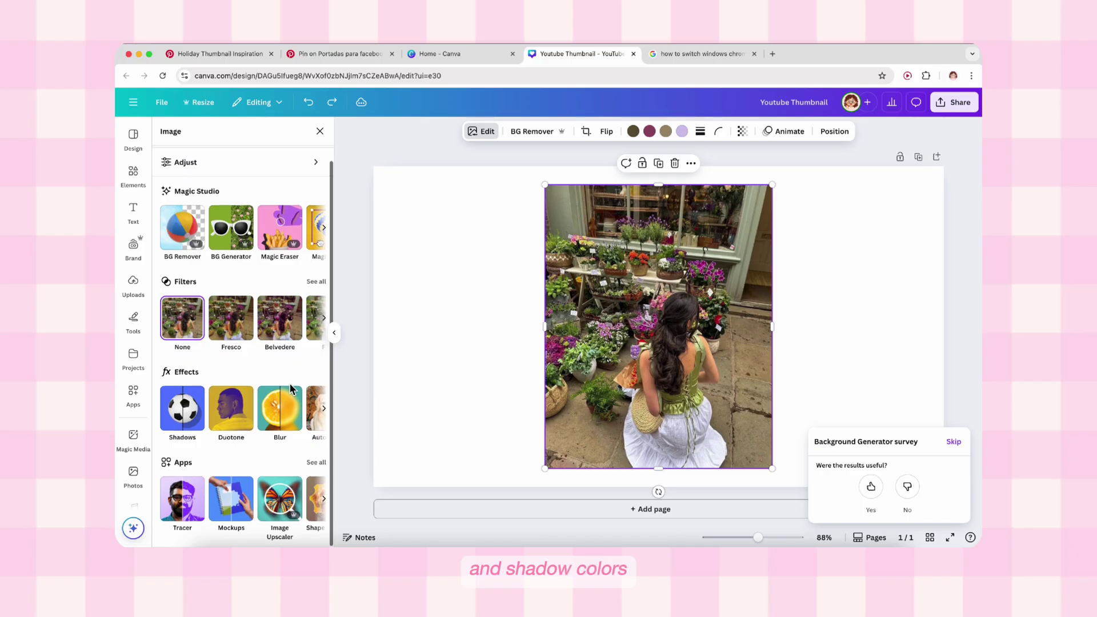
Step: Try a brush blur on the woman's hair and a whole-image blur, undoing both
click(281, 408)
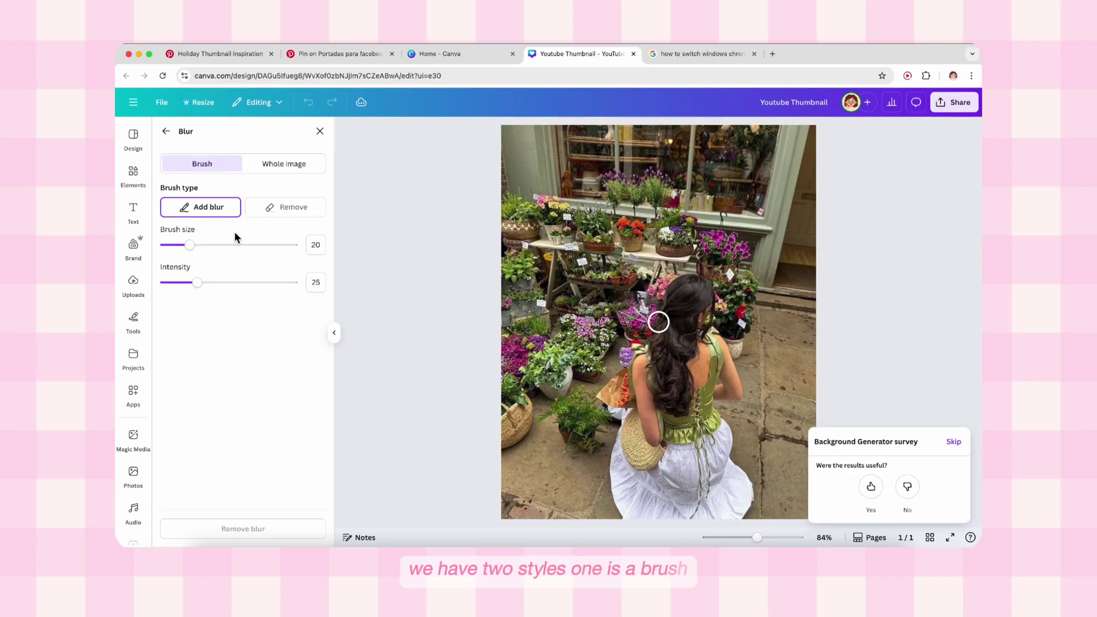
mouse_move(677, 309)
mouse_down()
mouse_move(631, 314)
mouse_move(709, 332)
mouse_move(708, 290)
mouse_move(647, 317)
mouse_move(678, 328)
mouse_up()
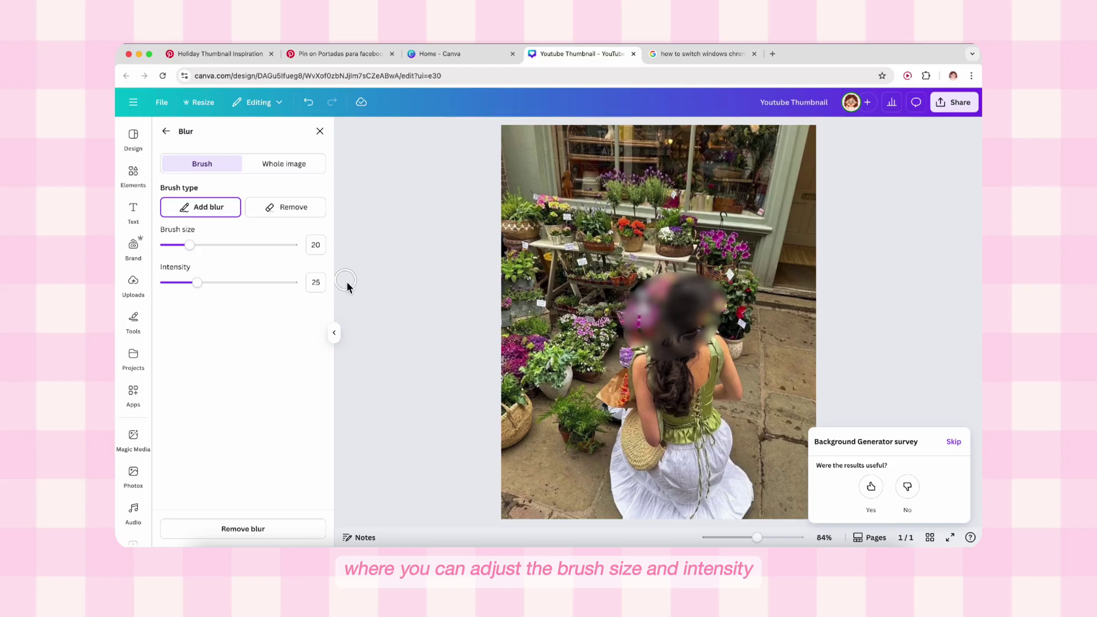
key(ctrl+z)
click(289, 167)
drag(212, 206, 126, 234)
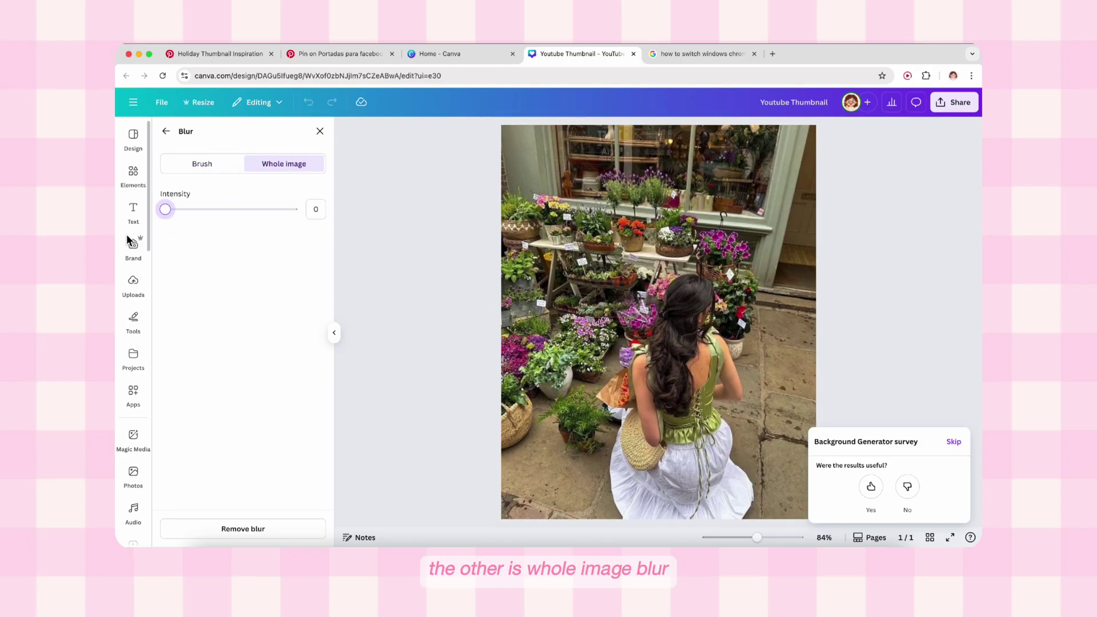
click(187, 172)
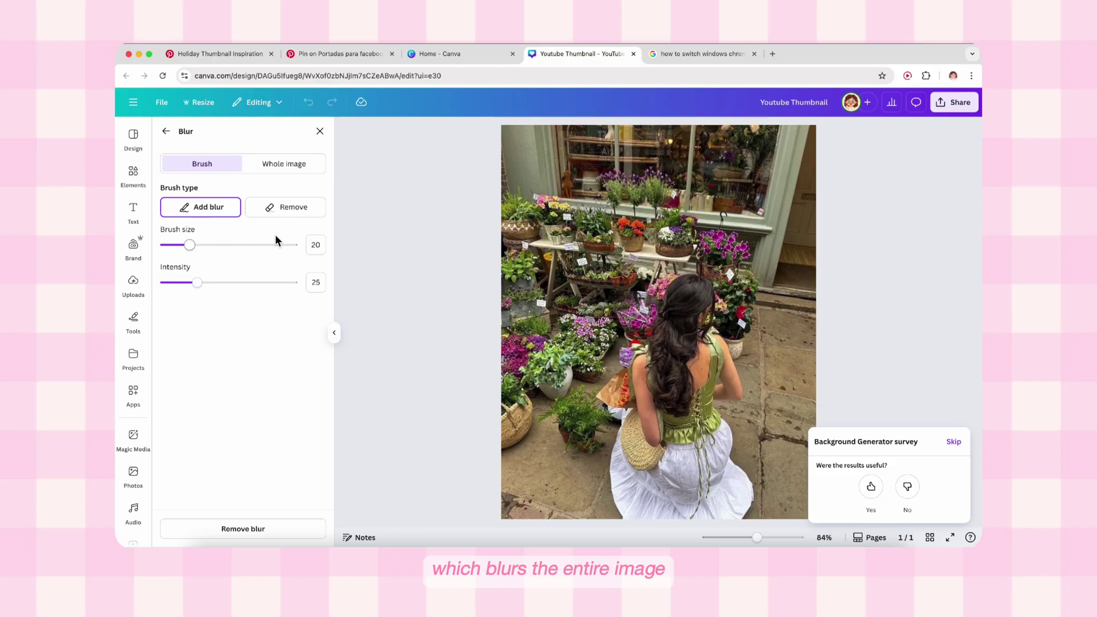
Step: Apply Auto Focus to the photo with blur intensity 54 and an adjusted focus position
click(166, 132)
scroll(246, 343, down, 2)
click(323, 408)
click(255, 408)
drag(179, 175, 235, 175)
mouse_move(173, 204)
mouse_down()
mouse_move(262, 207)
mouse_move(168, 204)
mouse_up()
Step: Undo the Auto Focus blur, view all image apps, then deselect the photo and open Tools
key(super+z)
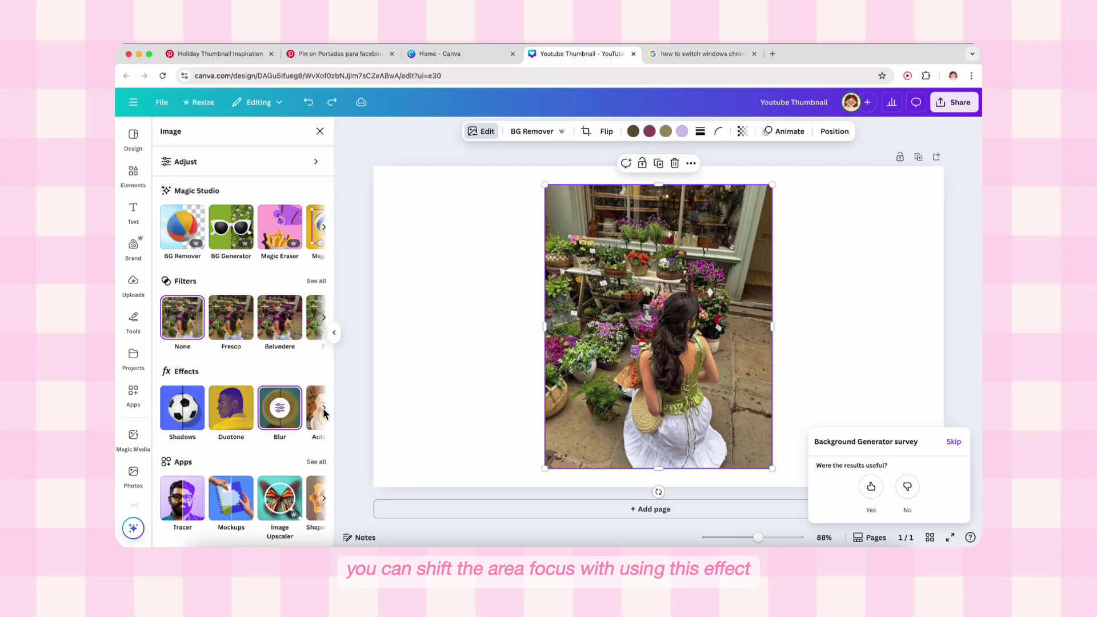
click(324, 409)
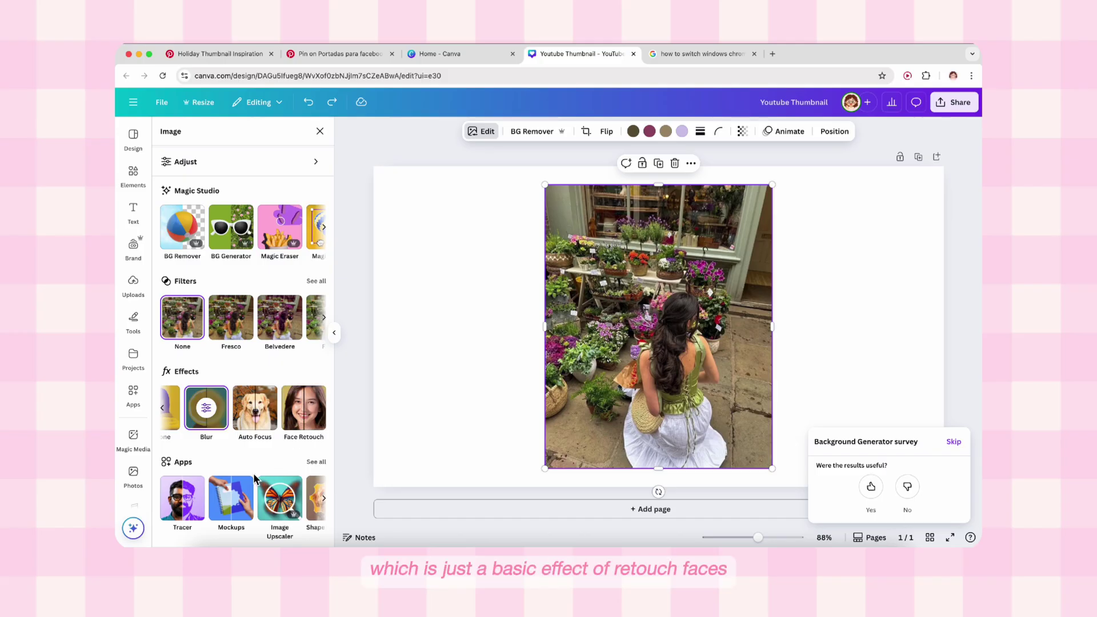
click(321, 464)
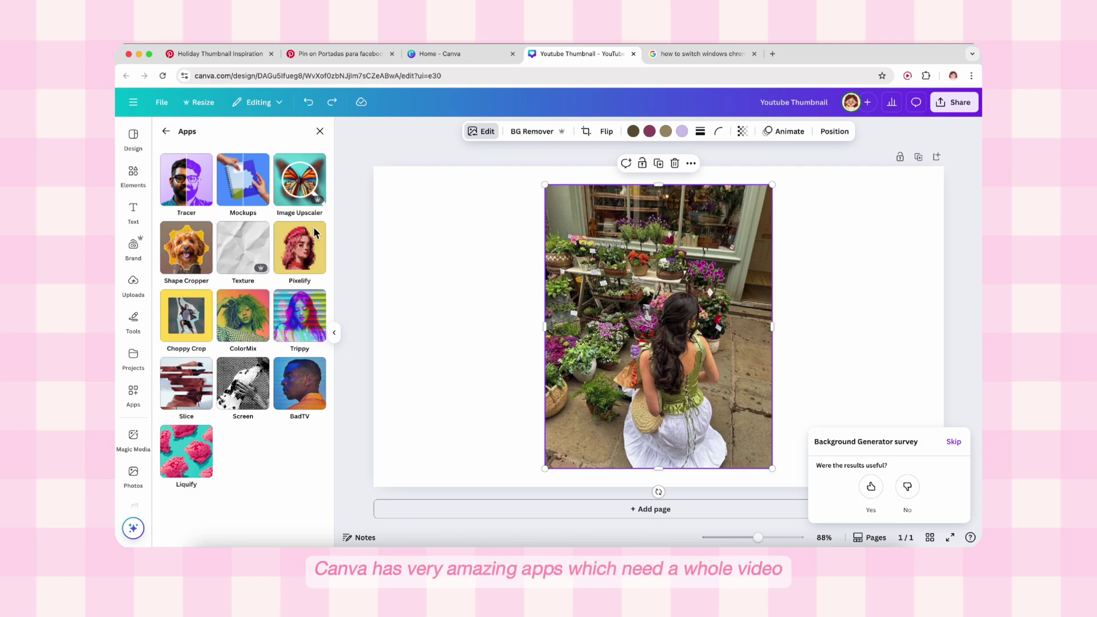
key(Escape)
click(134, 318)
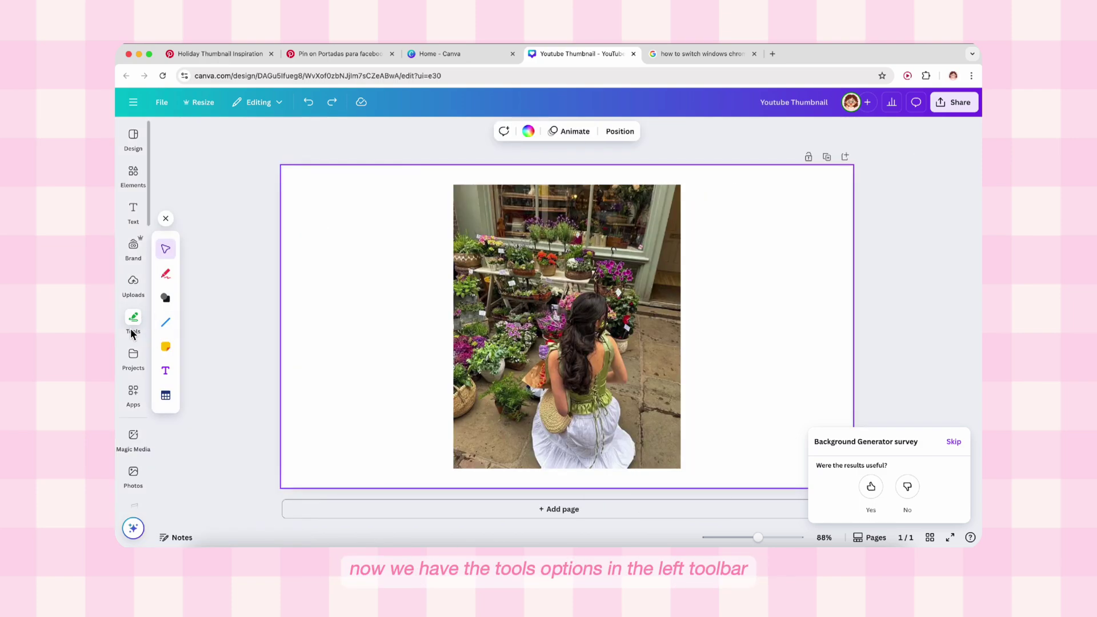
Step: Draw white marker strokes and yellow highlighter over the photo, then erase the highlighter
click(169, 255)
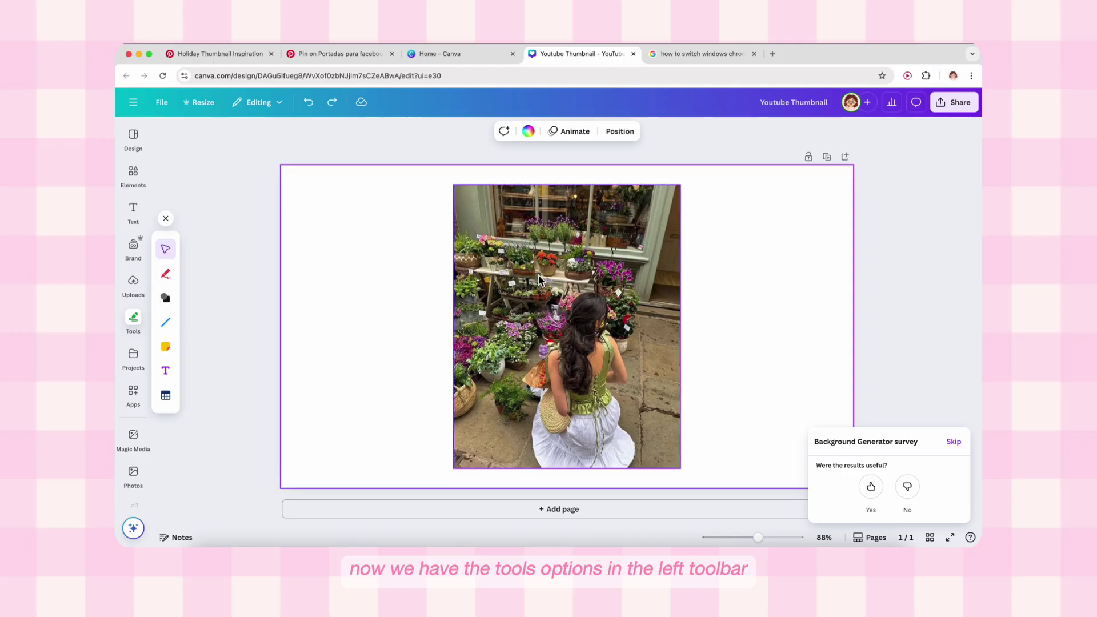
click(168, 279)
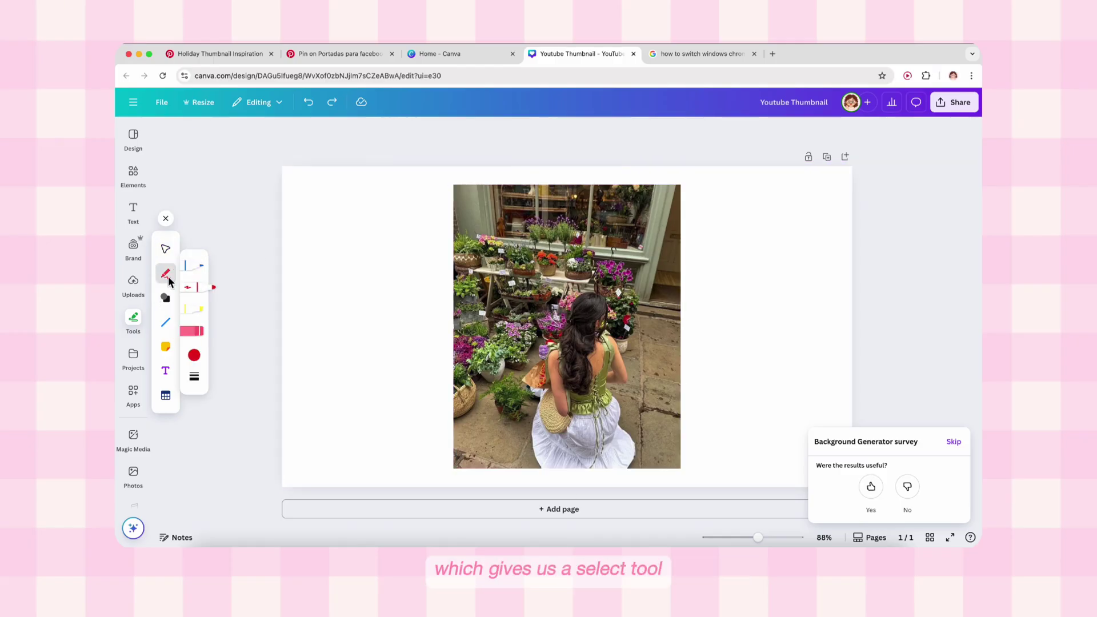
click(203, 268)
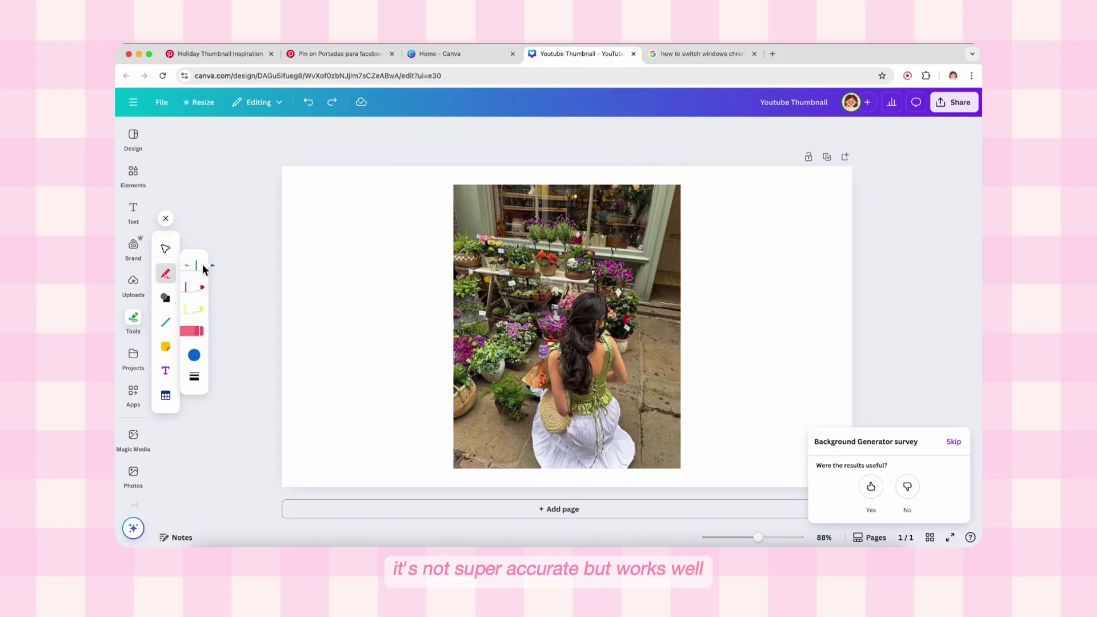
click(193, 355)
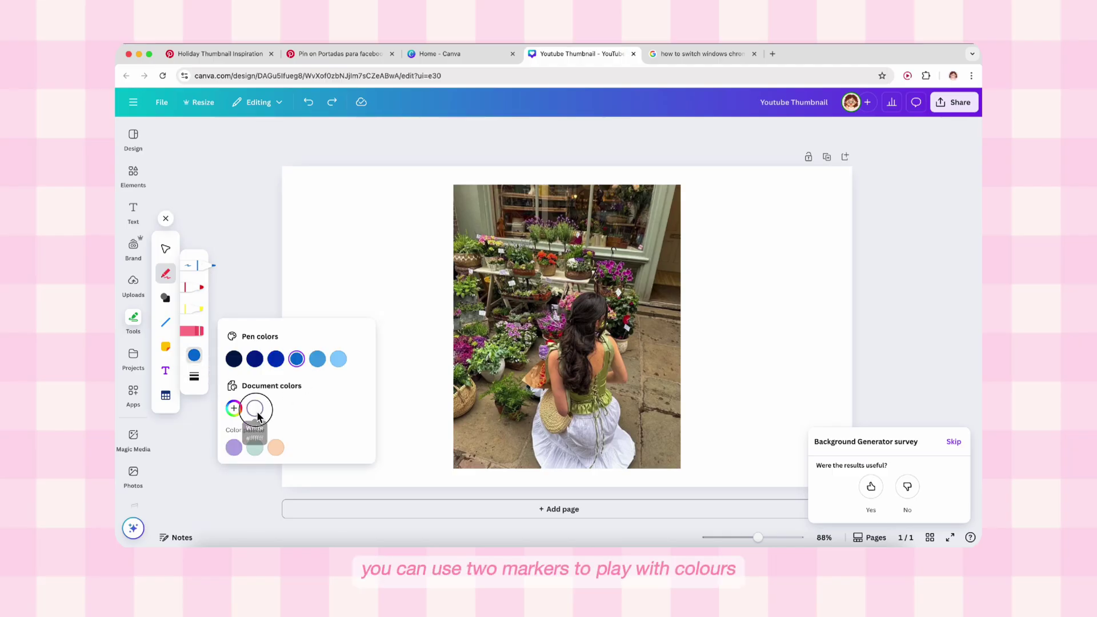
click(200, 382)
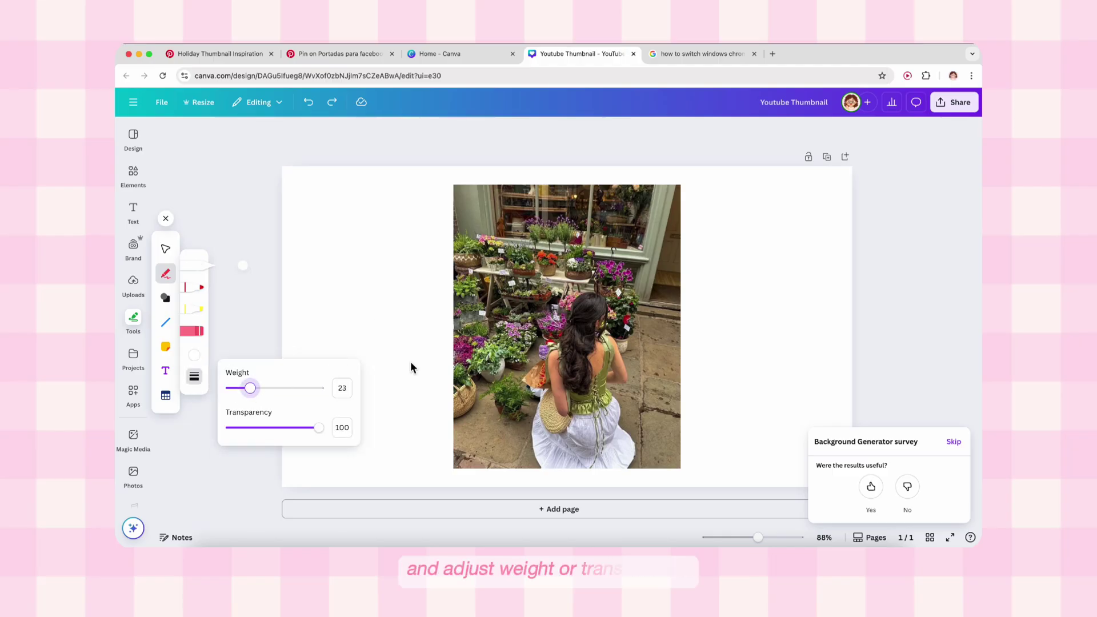
drag(526, 399, 535, 375)
drag(629, 337, 650, 457)
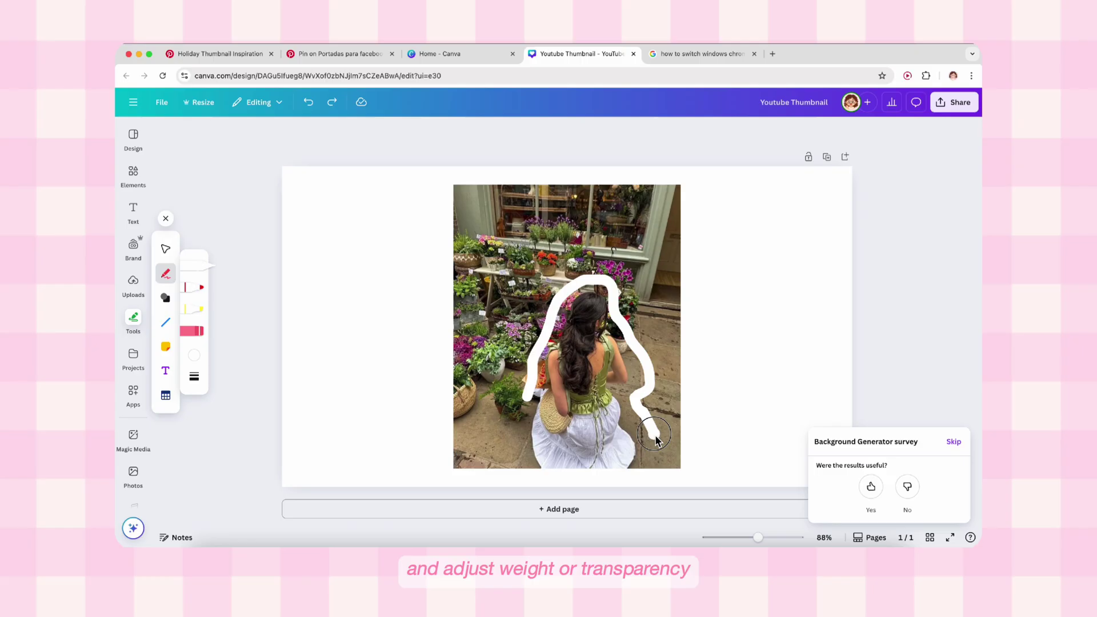
mouse_move(571, 216)
mouse_down()
mouse_move(489, 294)
mouse_move(498, 378)
mouse_up()
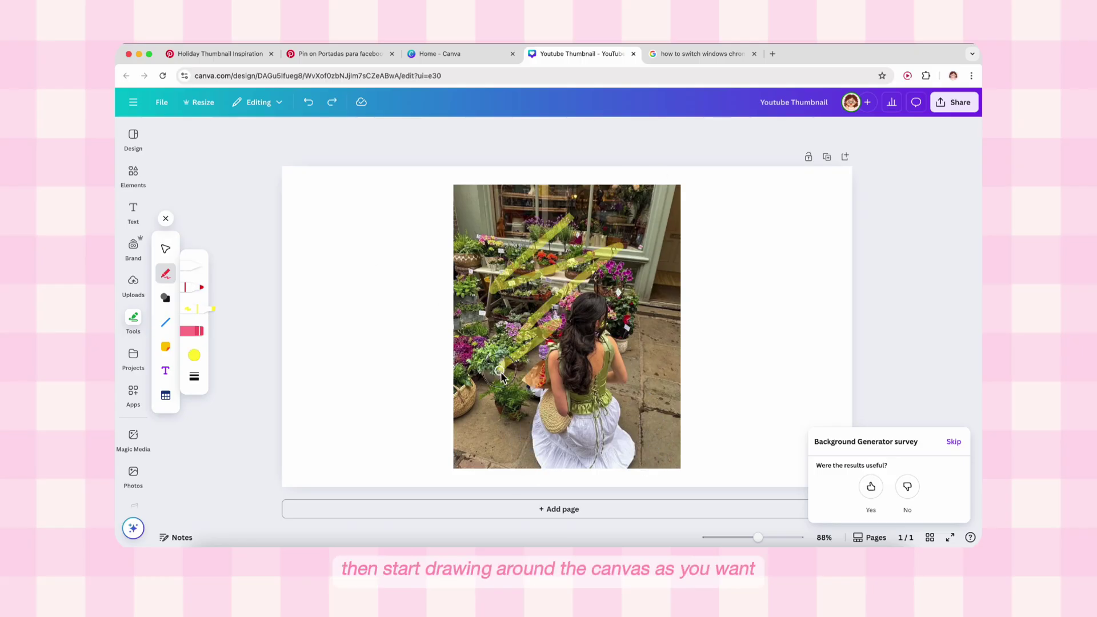
drag(467, 265, 558, 250)
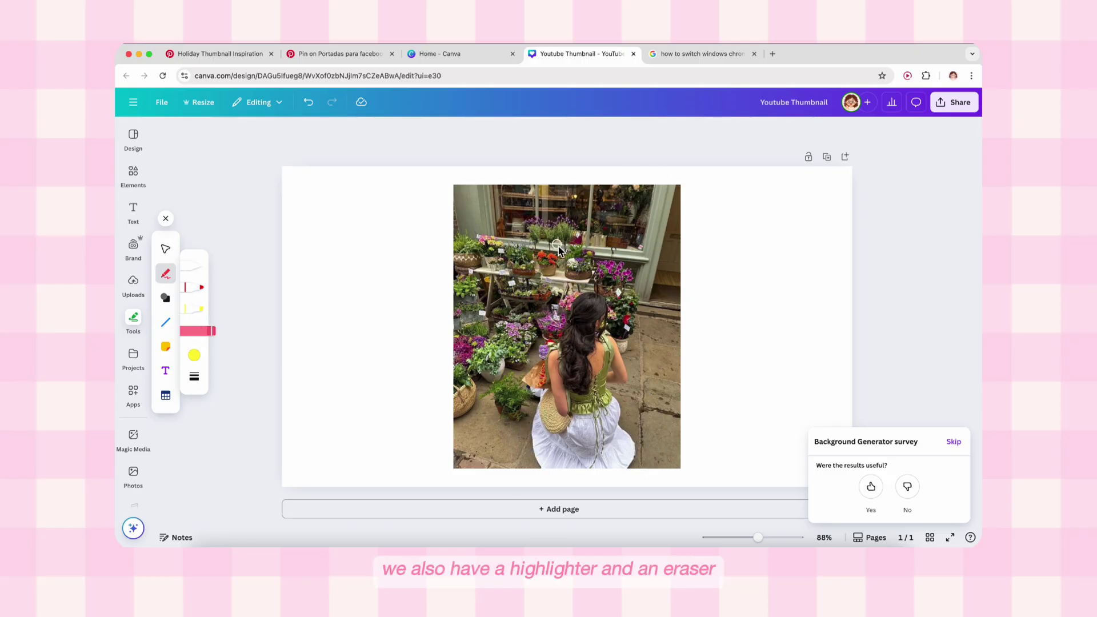
Step: Try a square shape, a line type, sticky note, text and a table, undoing additions, then open Projects
click(168, 299)
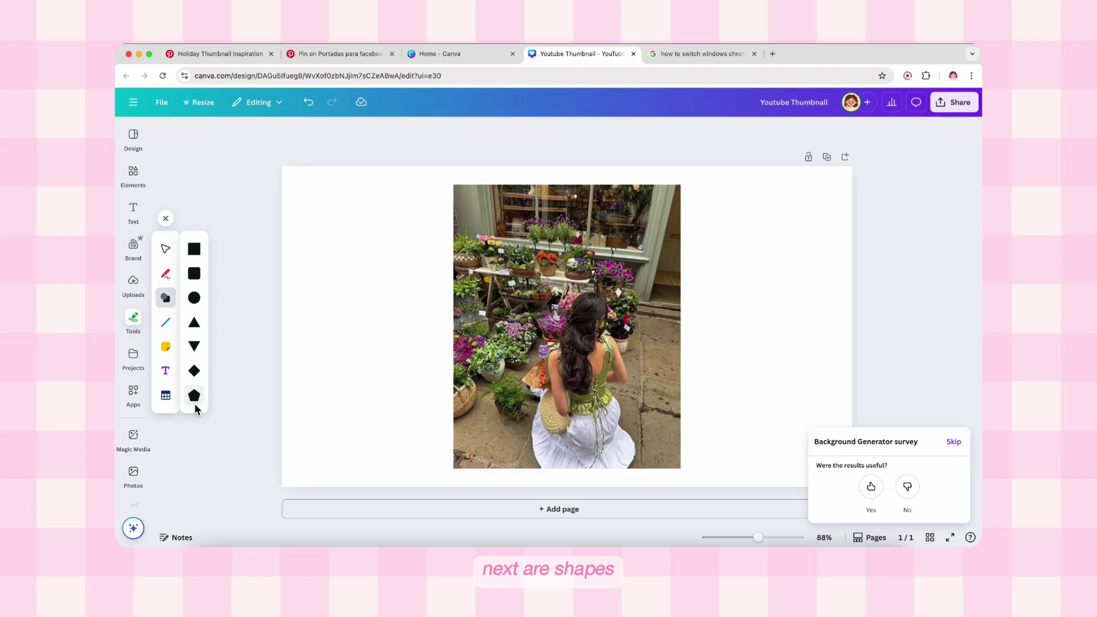
click(194, 250)
key(super+z)
click(173, 323)
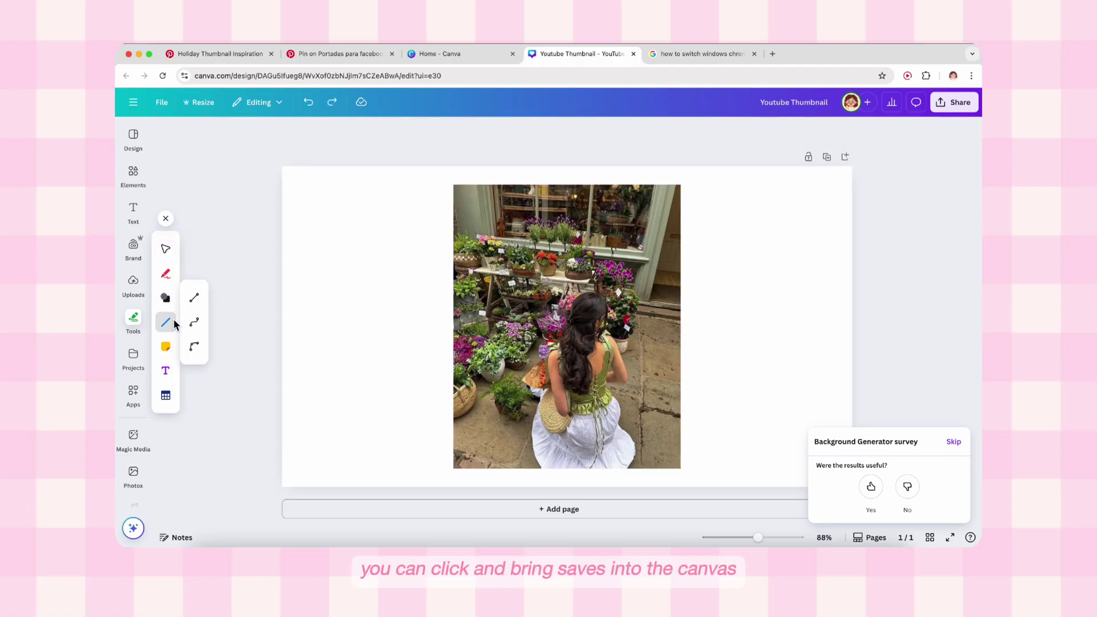
click(192, 298)
click(166, 346)
click(166, 374)
click(166, 396)
key(super+z)
click(134, 356)
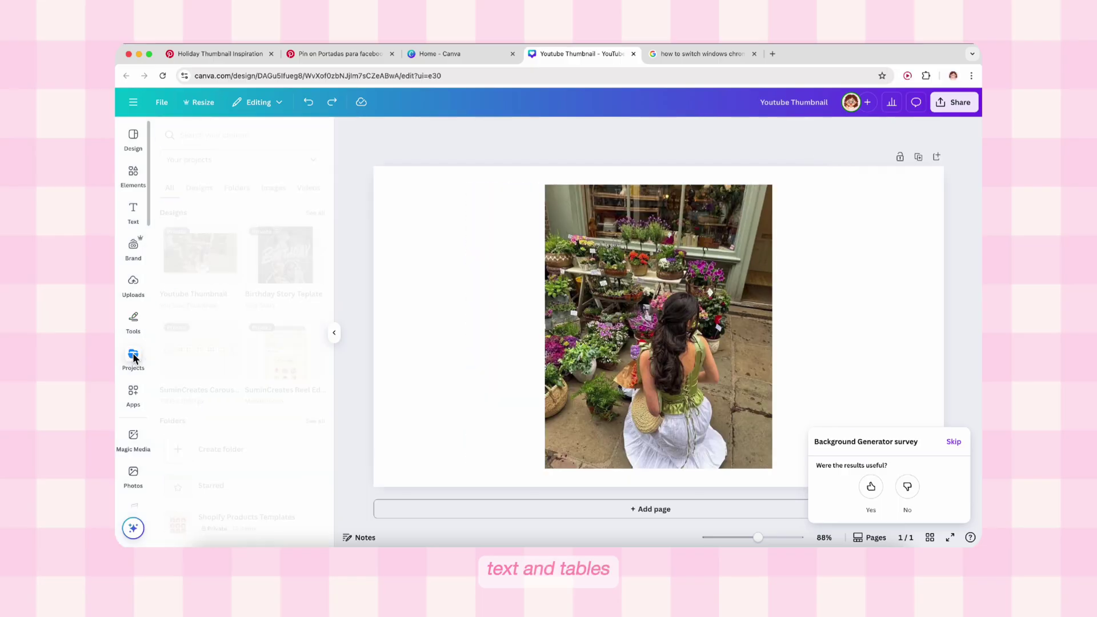
Step: Scroll through the saved designs and folders, then switch to the Apps directory
scroll(238, 430, down, 3)
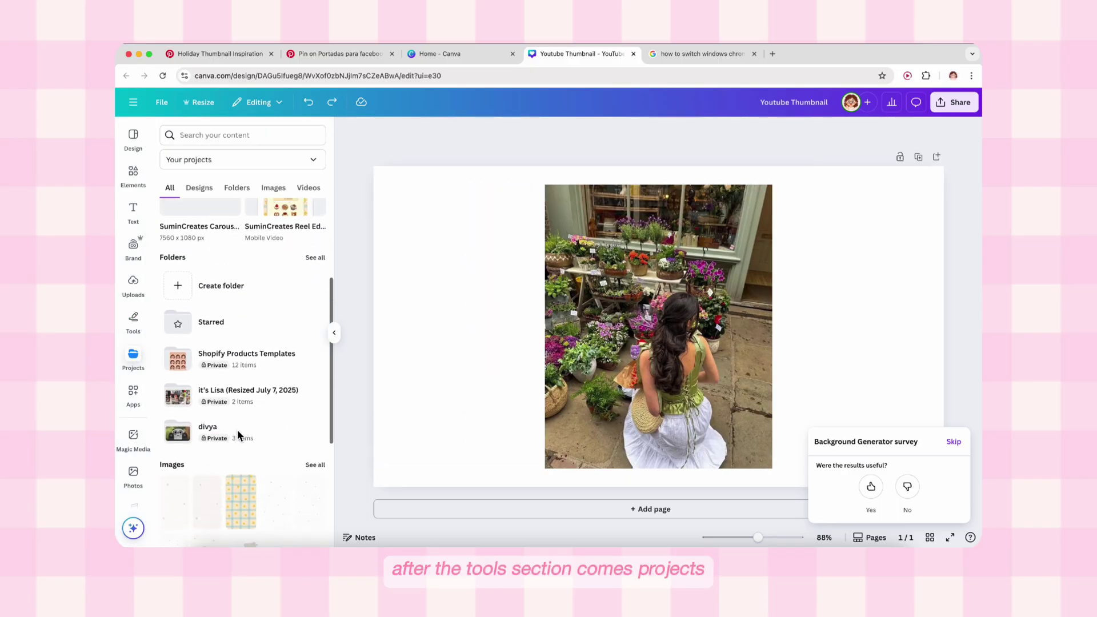
scroll(239, 290, up, 5)
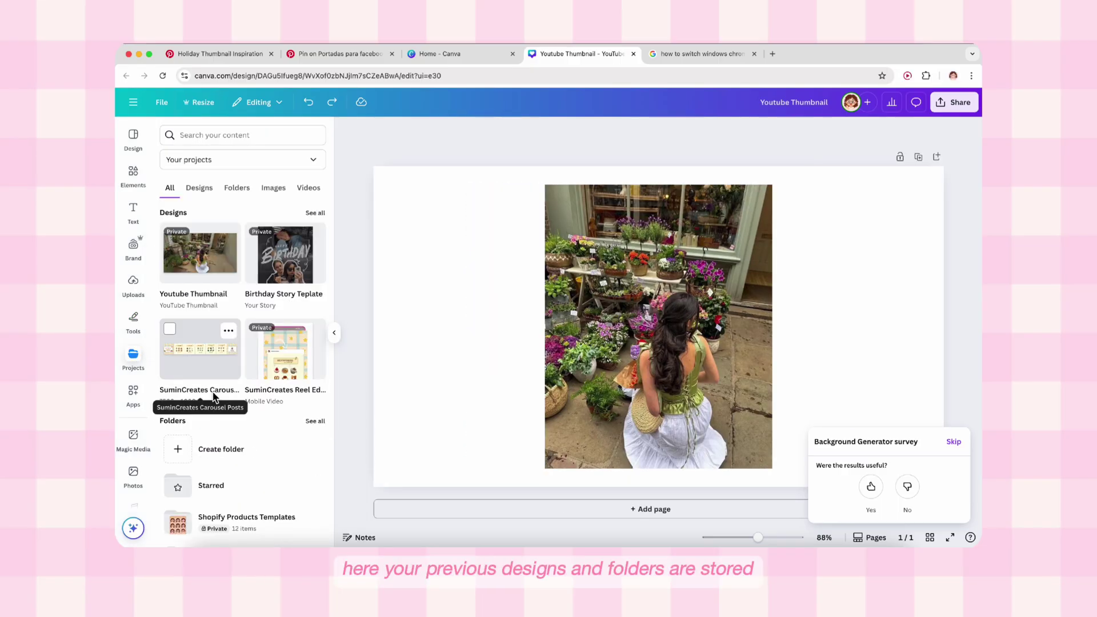
click(137, 398)
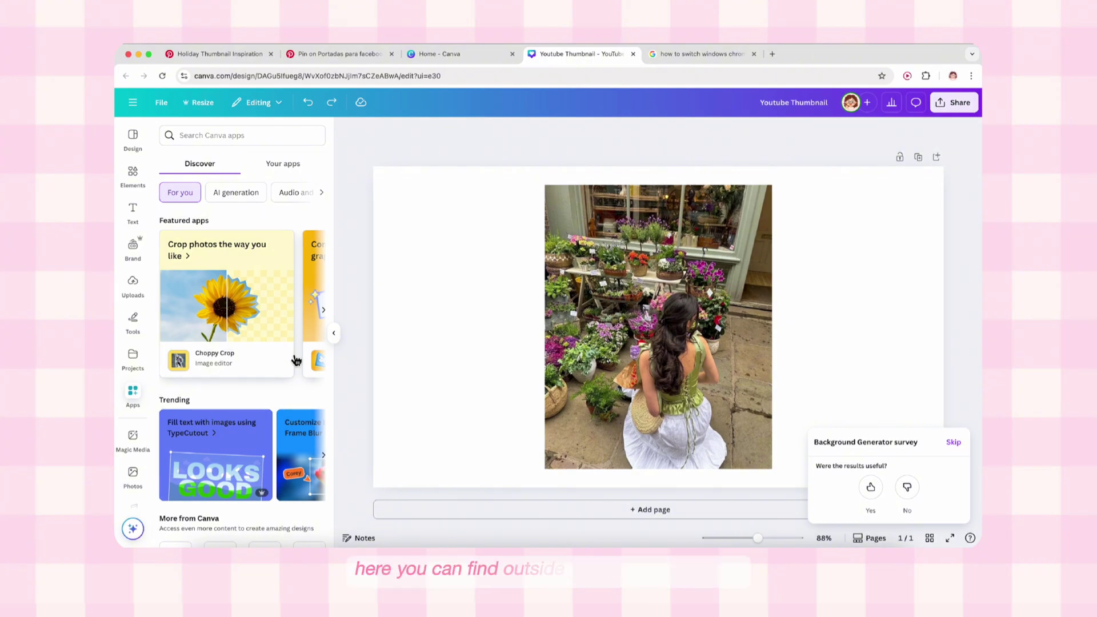
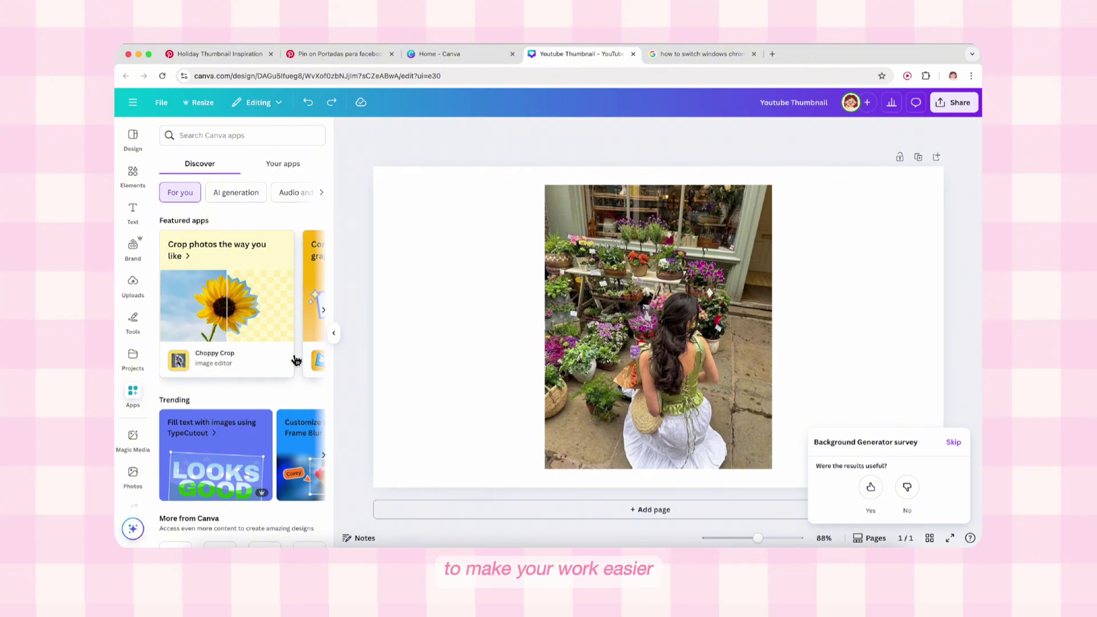
Step: Look at the Magic Media AI generator, then search stock photos for 'smile'
scroll(132, 372, down, 1)
click(132, 373)
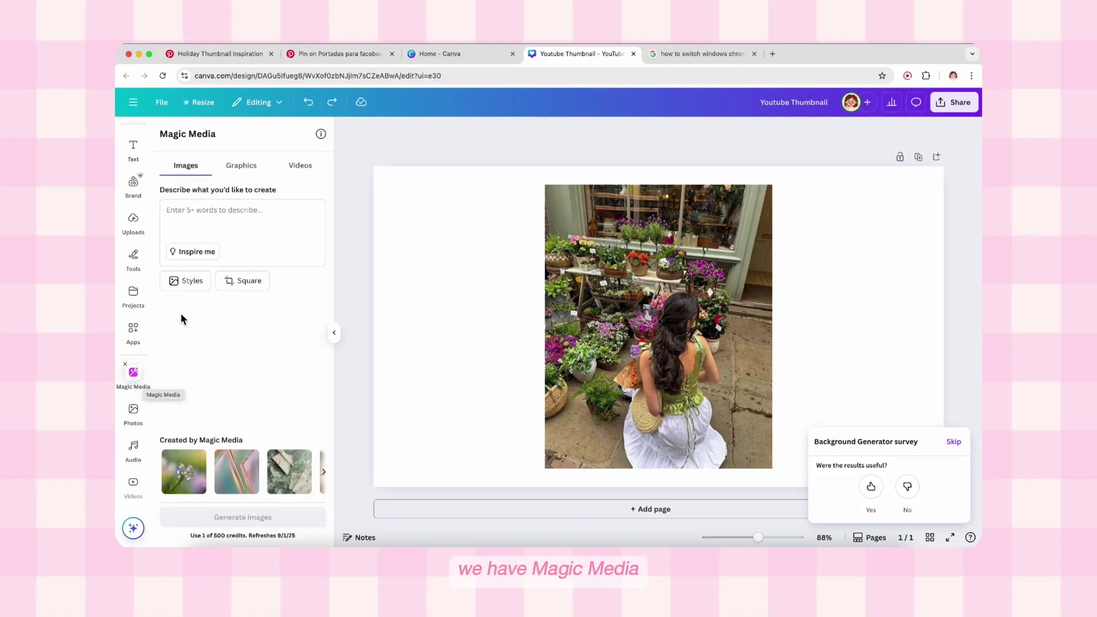
click(135, 408)
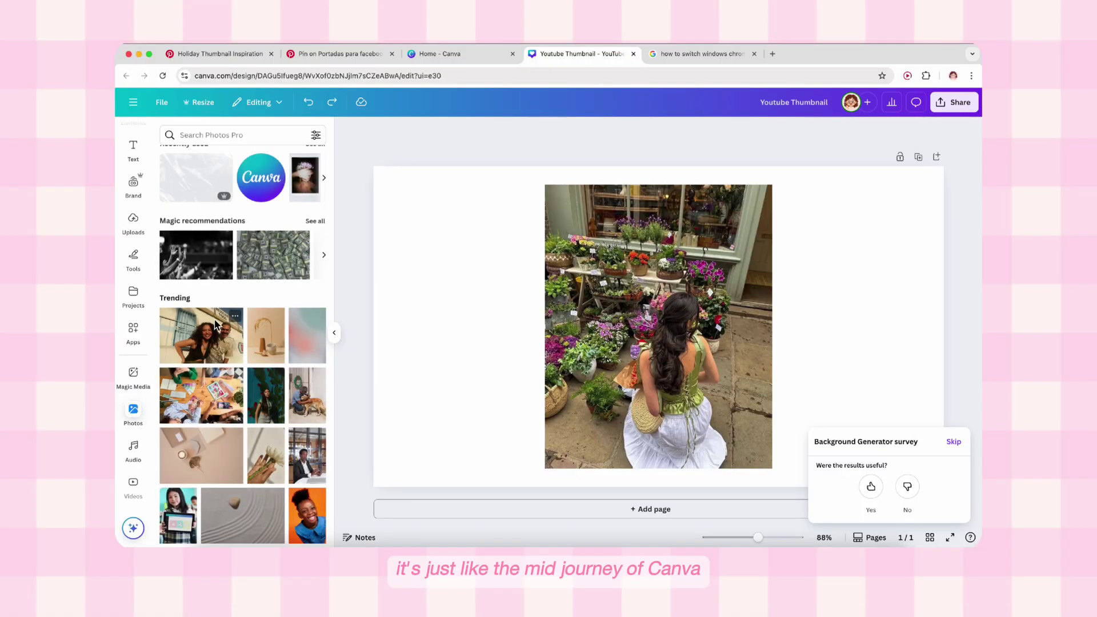
scroll(217, 325, down, 10)
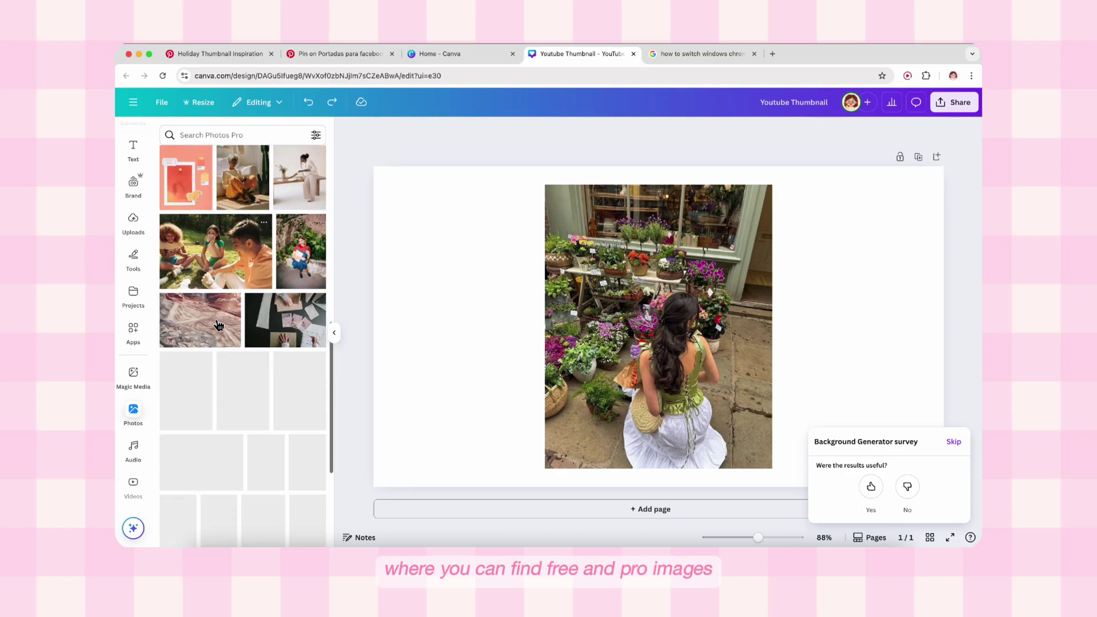
scroll(218, 325, up, 10)
click(229, 135)
text(smile)
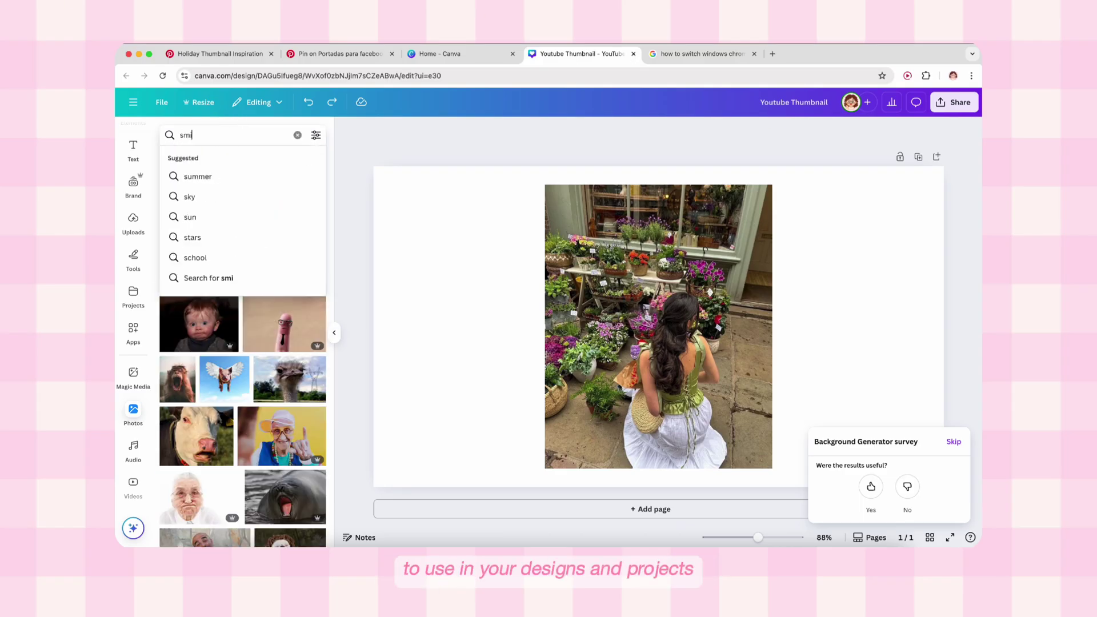
key(Return)
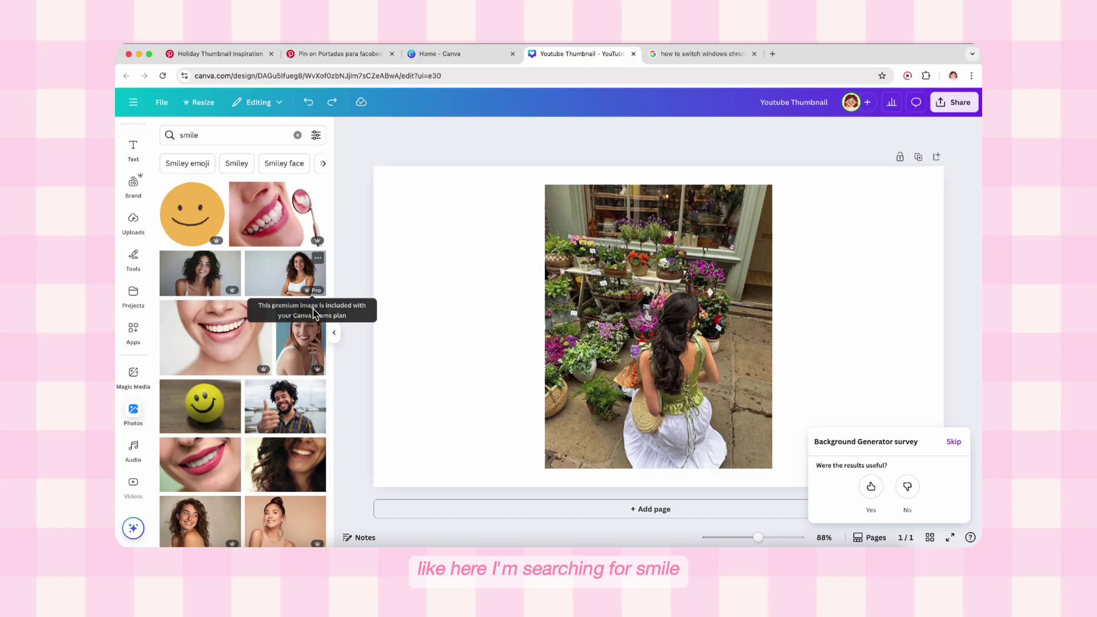
scroll(176, 416, down, 2)
Step: Filter the audio library to 'Music free' tracks and scroll through them
click(139, 446)
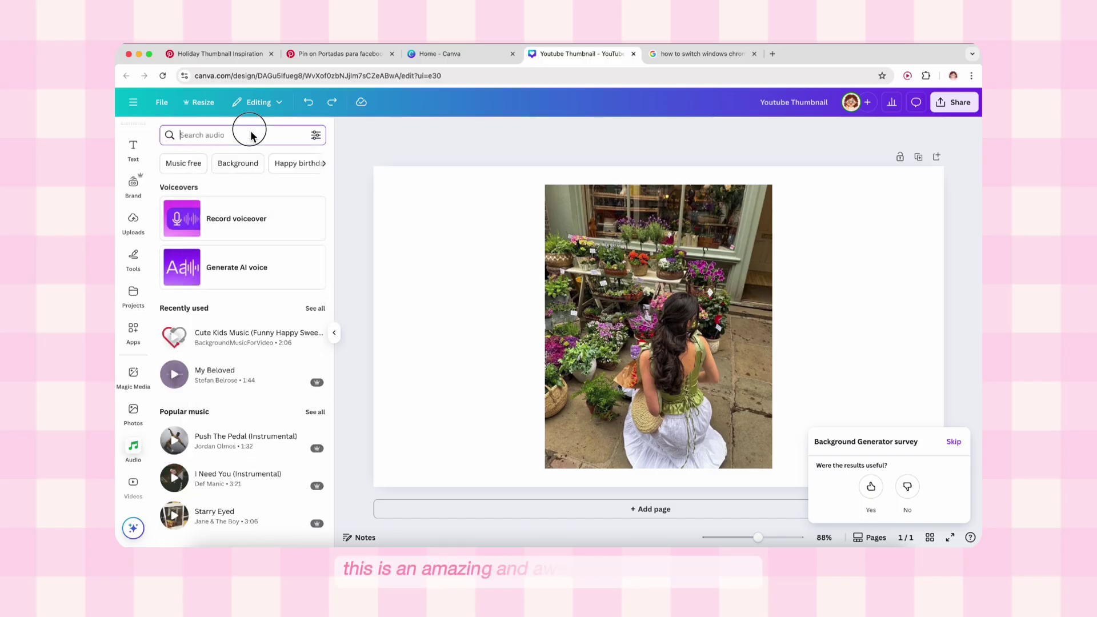
click(204, 162)
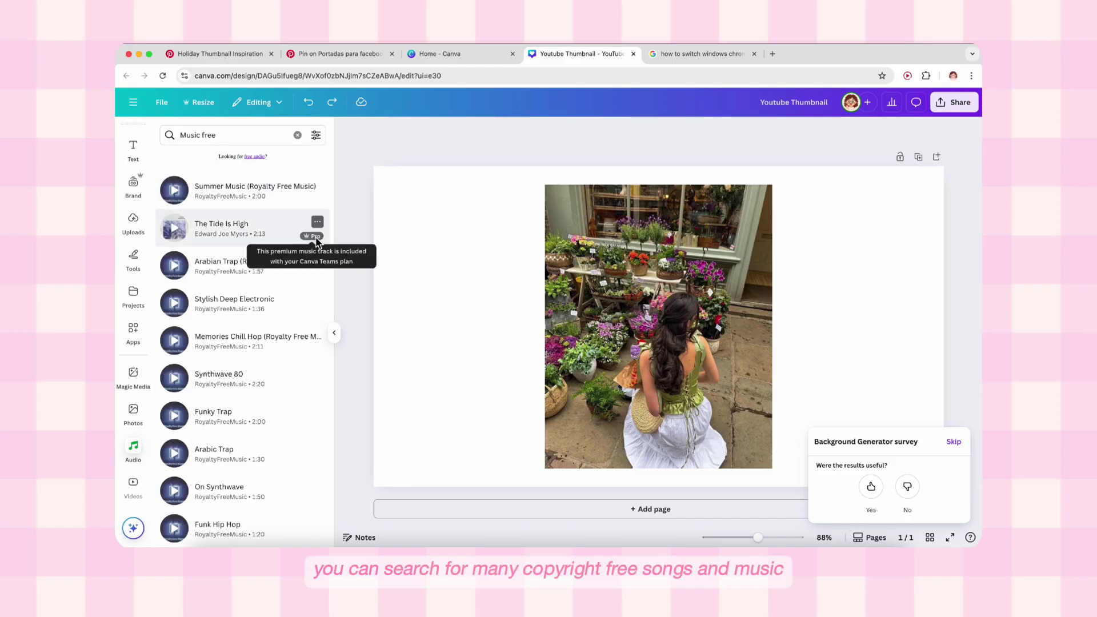
scroll(271, 335, down, 4)
scroll(270, 335, up, 1)
scroll(270, 335, down, 10)
scroll(271, 337, up, 10)
Step: Browse the stock video library and show the smoke clips
click(133, 487)
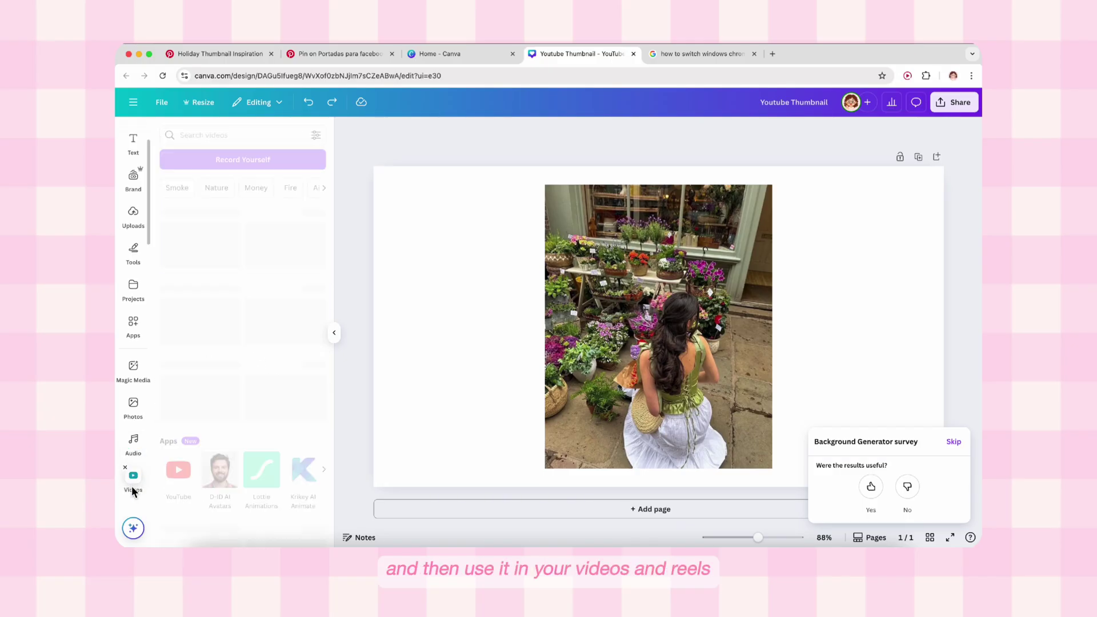
scroll(132, 491, down, 2)
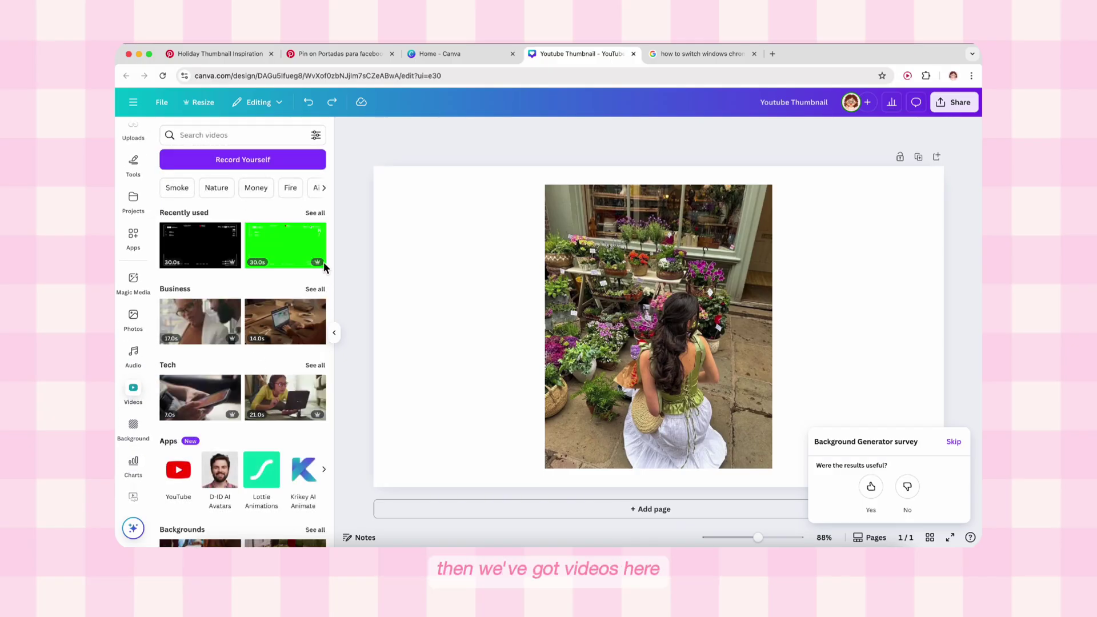
click(187, 200)
Step: Search the backgrounds library for 'pink' and scroll through the results
click(130, 428)
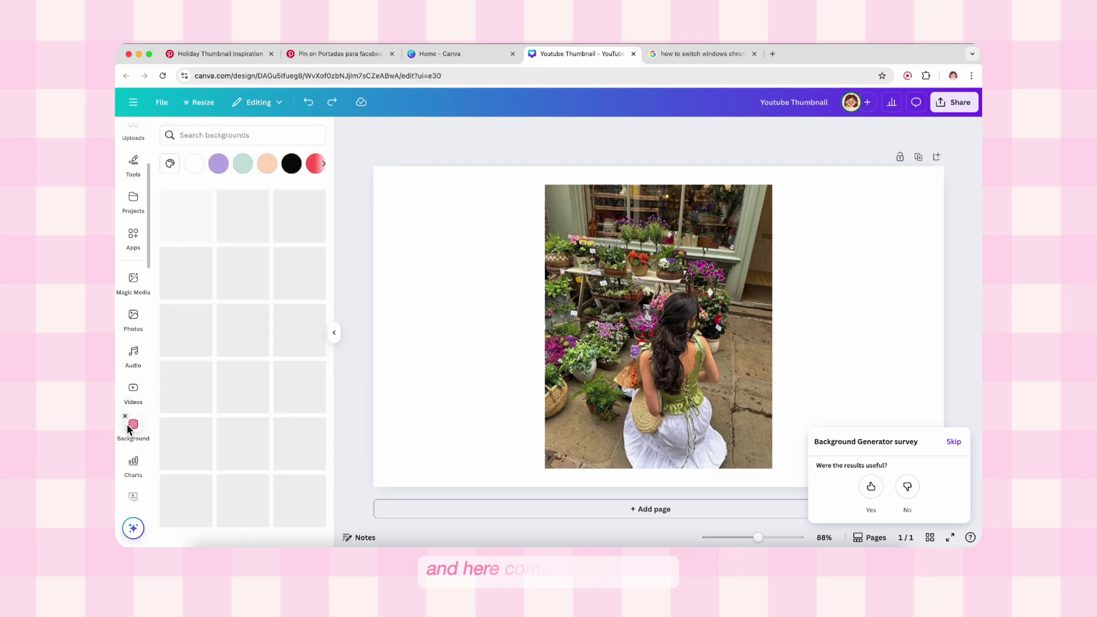
scroll(267, 359, down, 5)
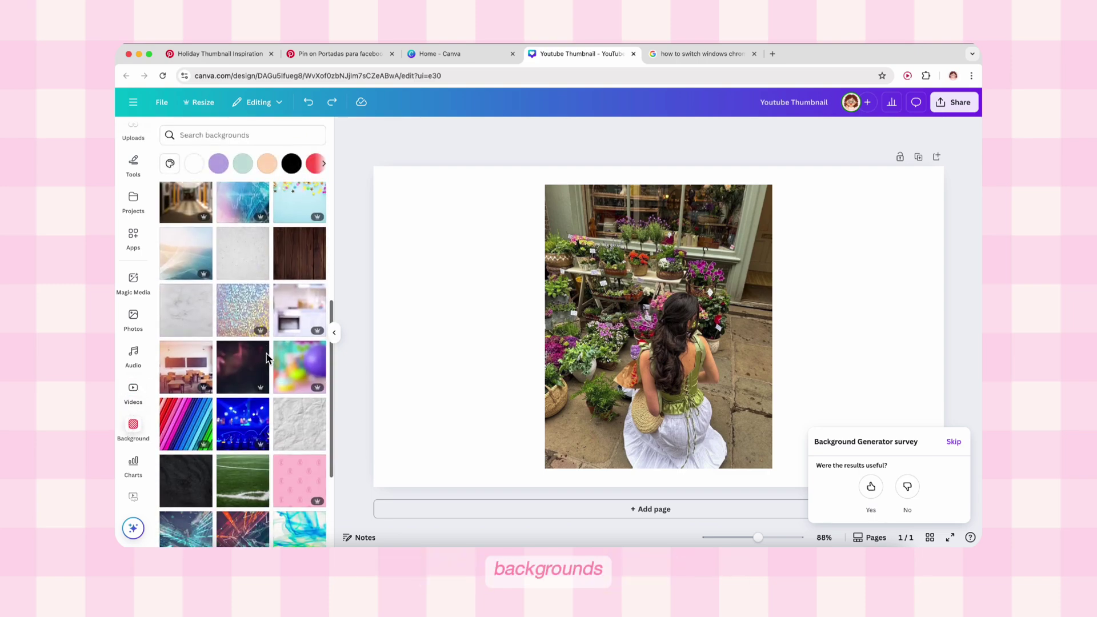
click(240, 135)
text(pink)
key(Return)
scroll(286, 336, down, 10)
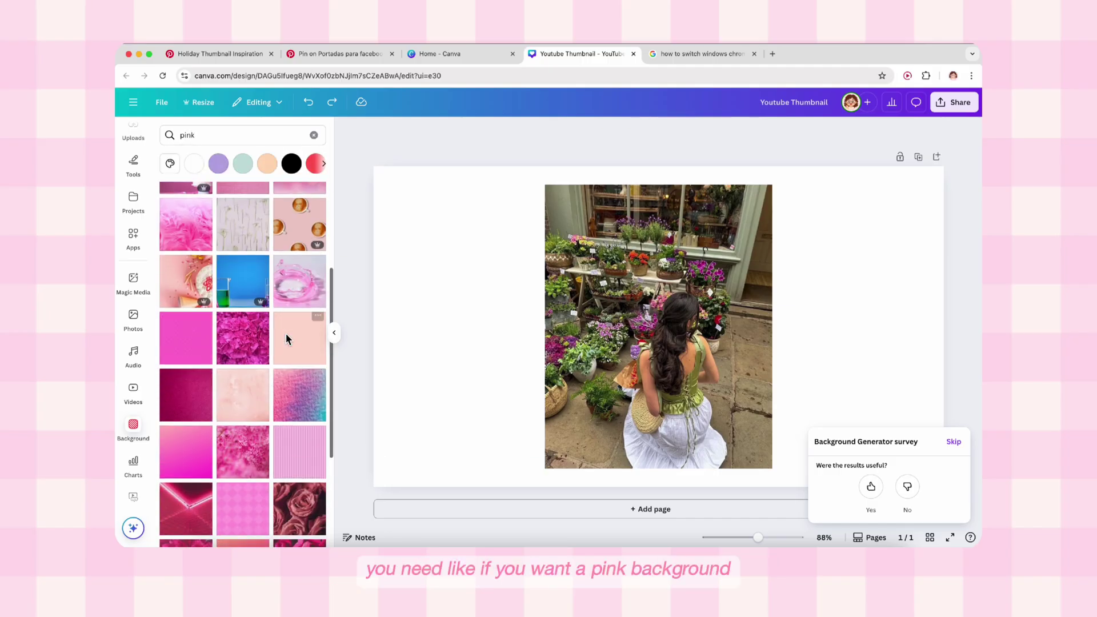
scroll(288, 339, down, 10)
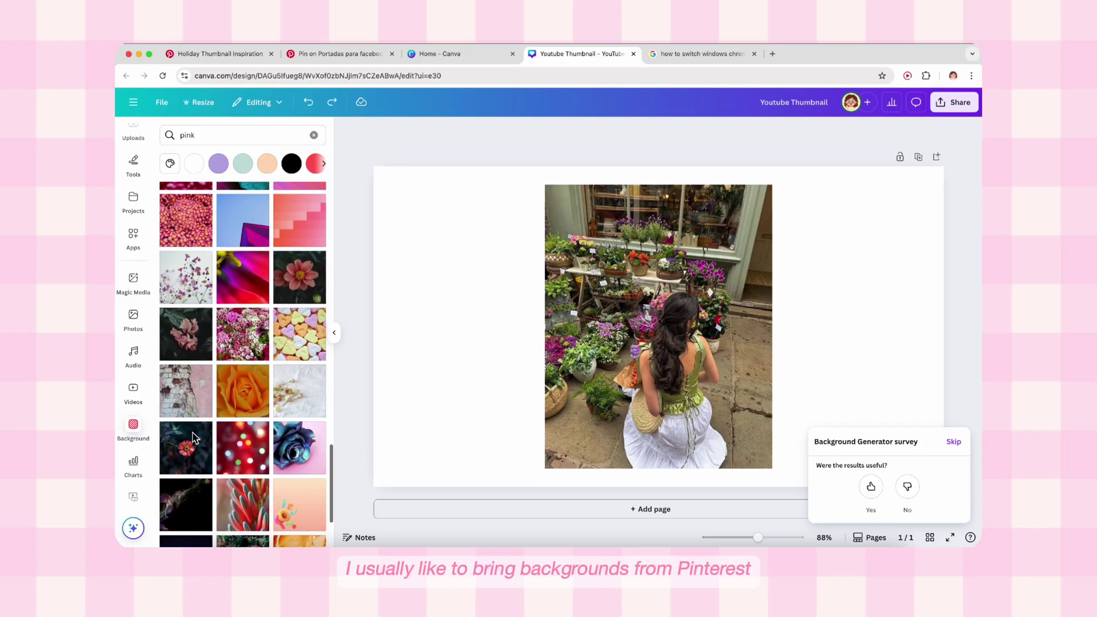
scroll(144, 459, down, 2)
Step: Look through the Charts collection and the auto captions feature
click(135, 353)
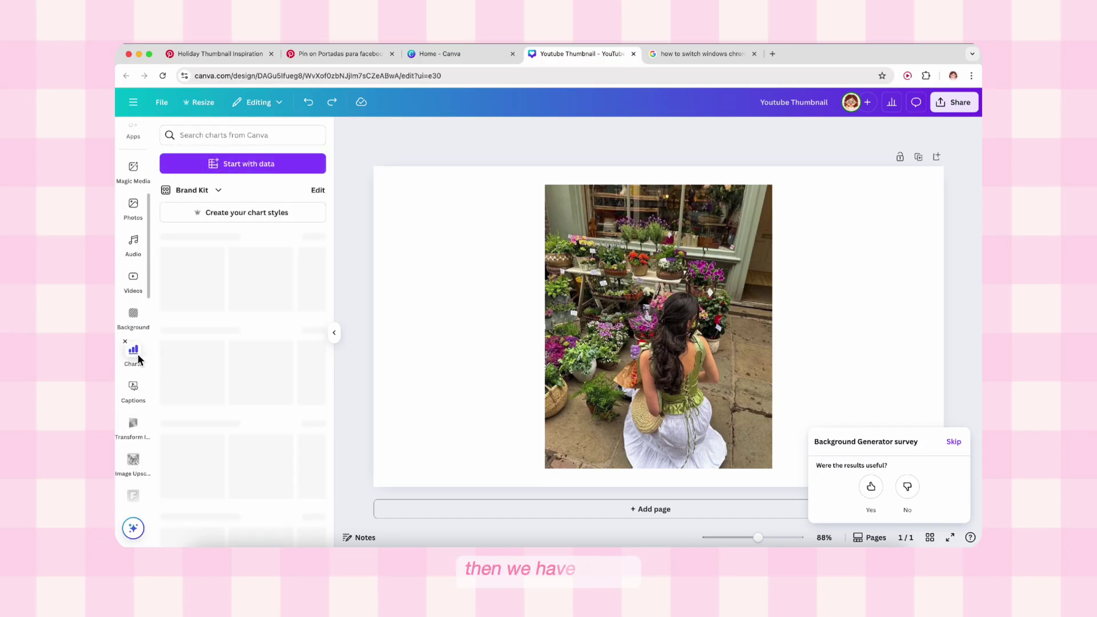
scroll(259, 313, down, 5)
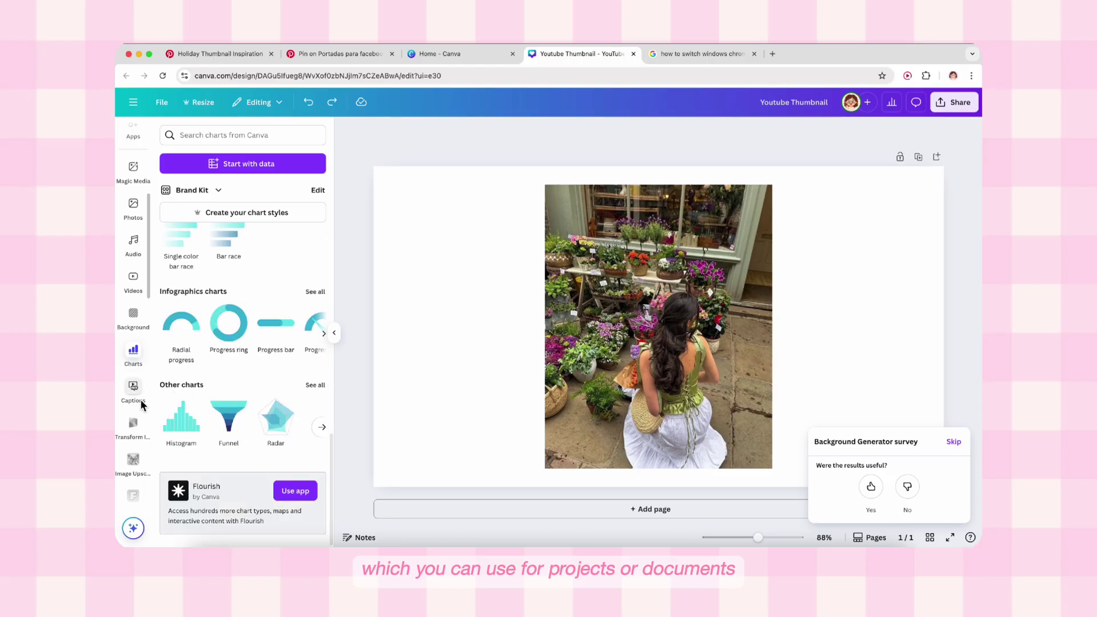
click(133, 398)
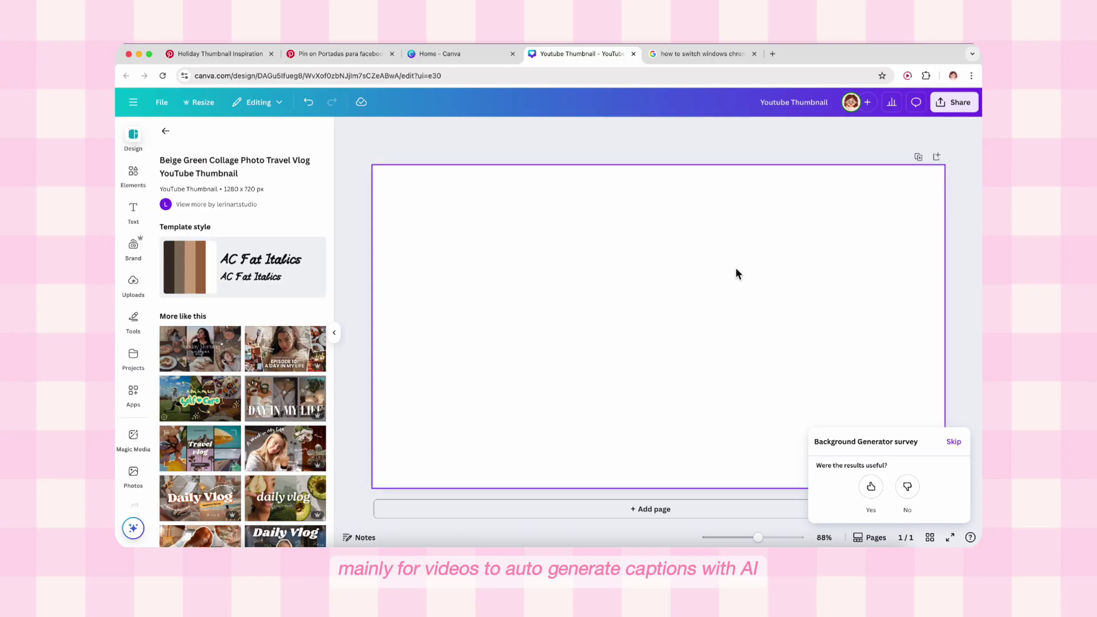
Step: Save the sunlit room image from the Pinterest pin into the Canva Complete Tutorial folder
click(366, 53)
right_click(380, 205)
click(511, 239)
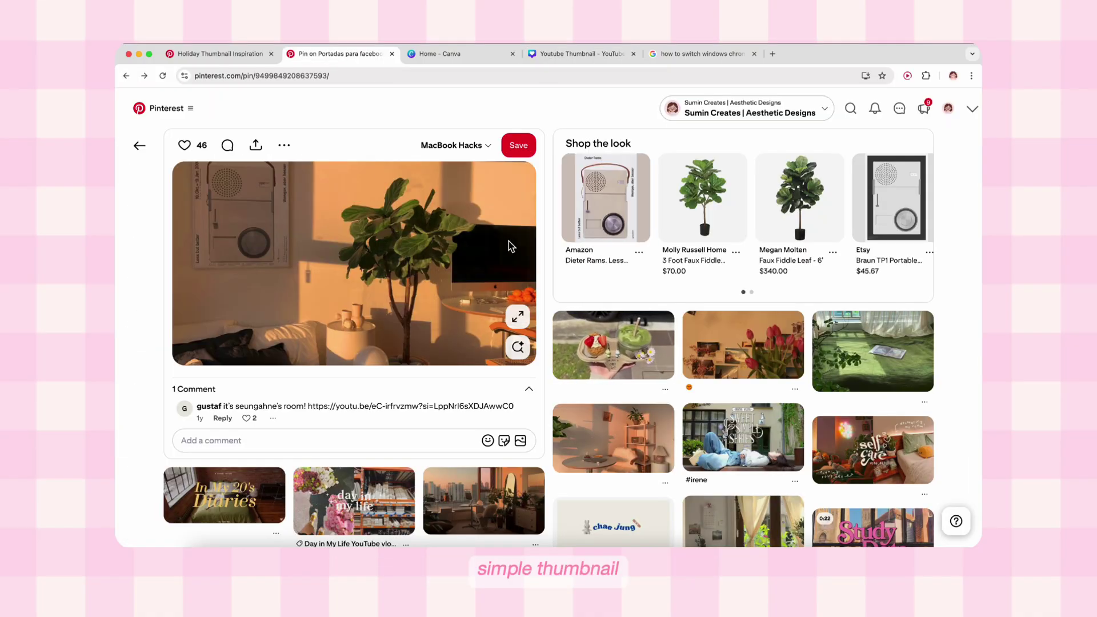
click(563, 277)
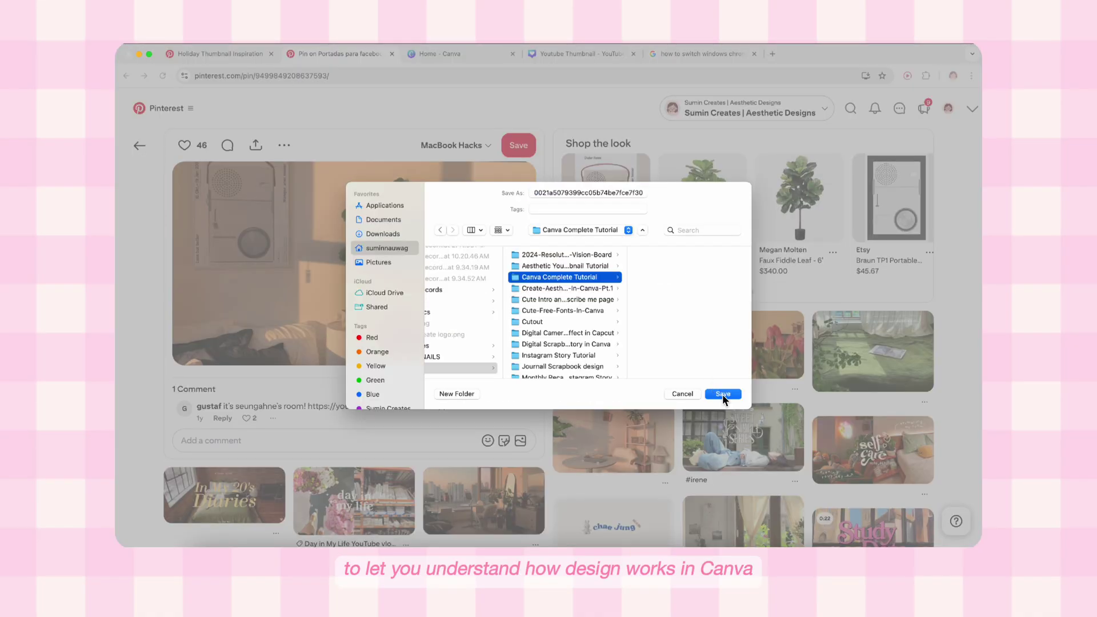
click(722, 394)
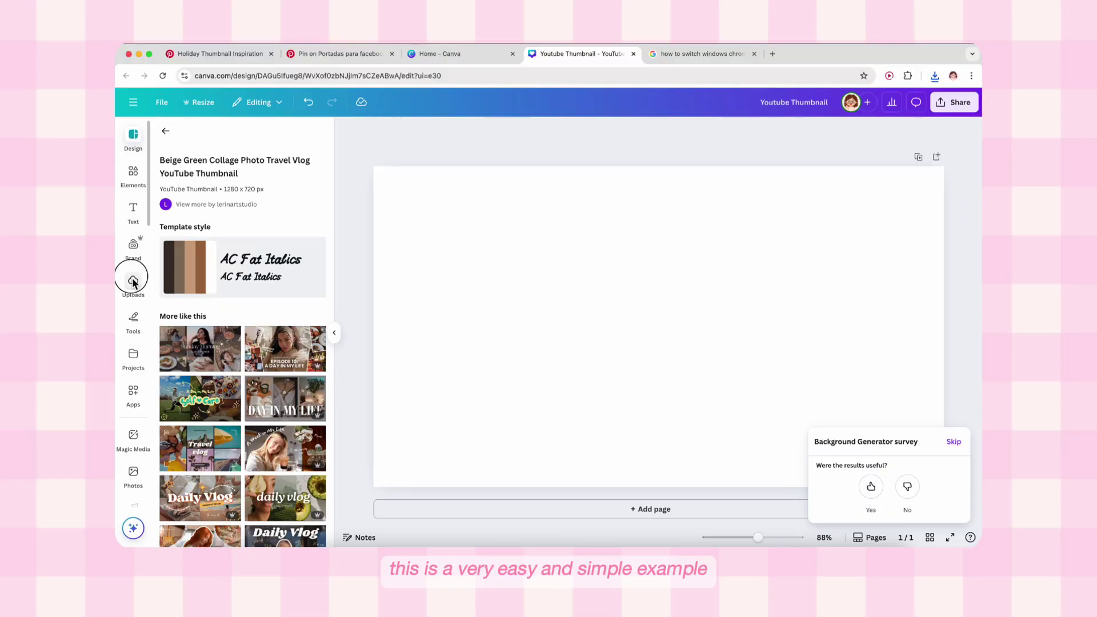
Step: Upload the saved room photo and stretch it to fill the thumbnail
click(133, 281)
click(207, 162)
double_click(453, 243)
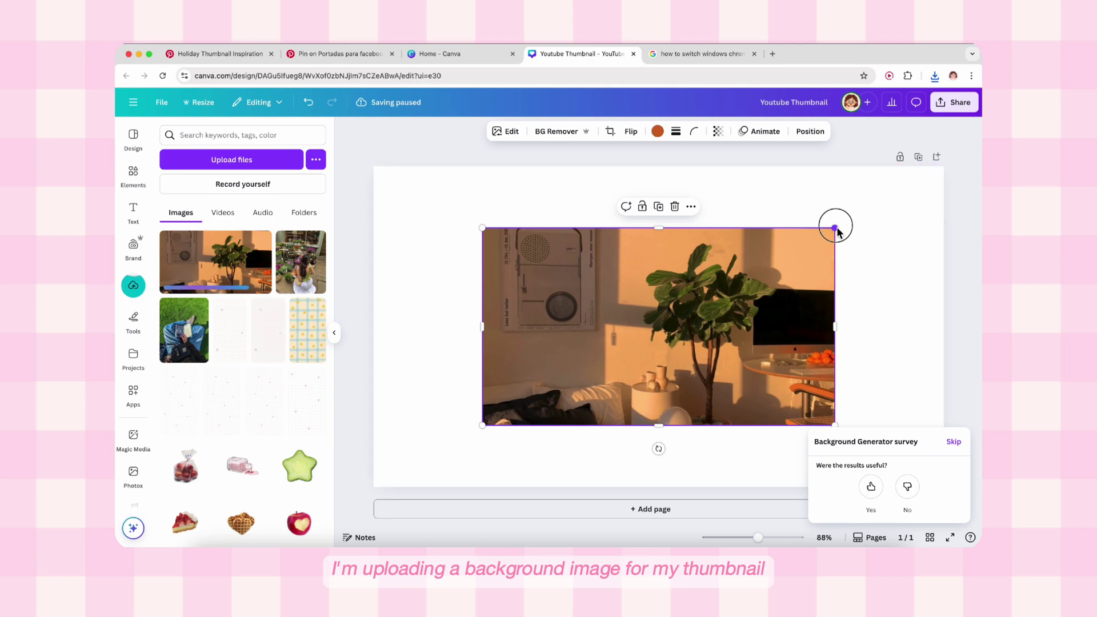
drag(836, 229, 943, 160)
Step: Collapse the side panel and deselect the room photo
click(335, 333)
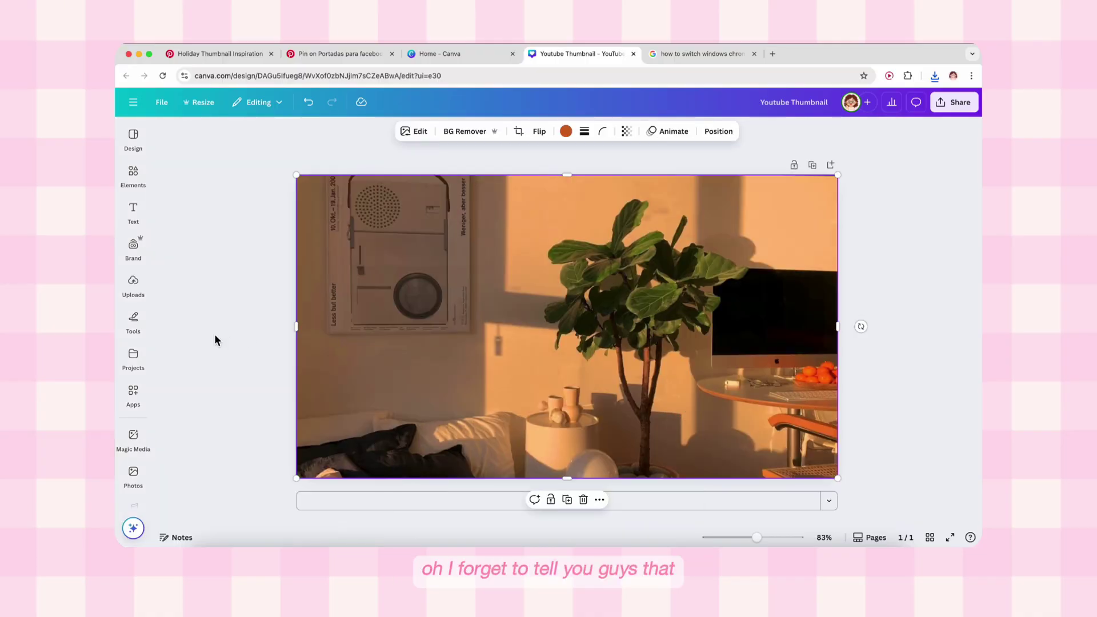
click(137, 144)
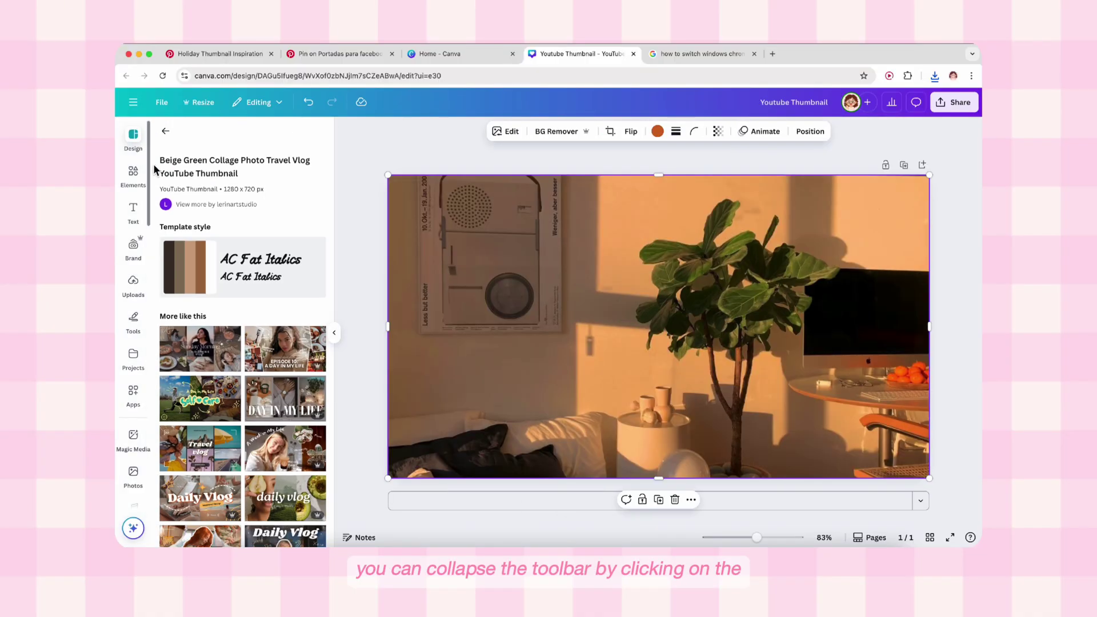
click(336, 333)
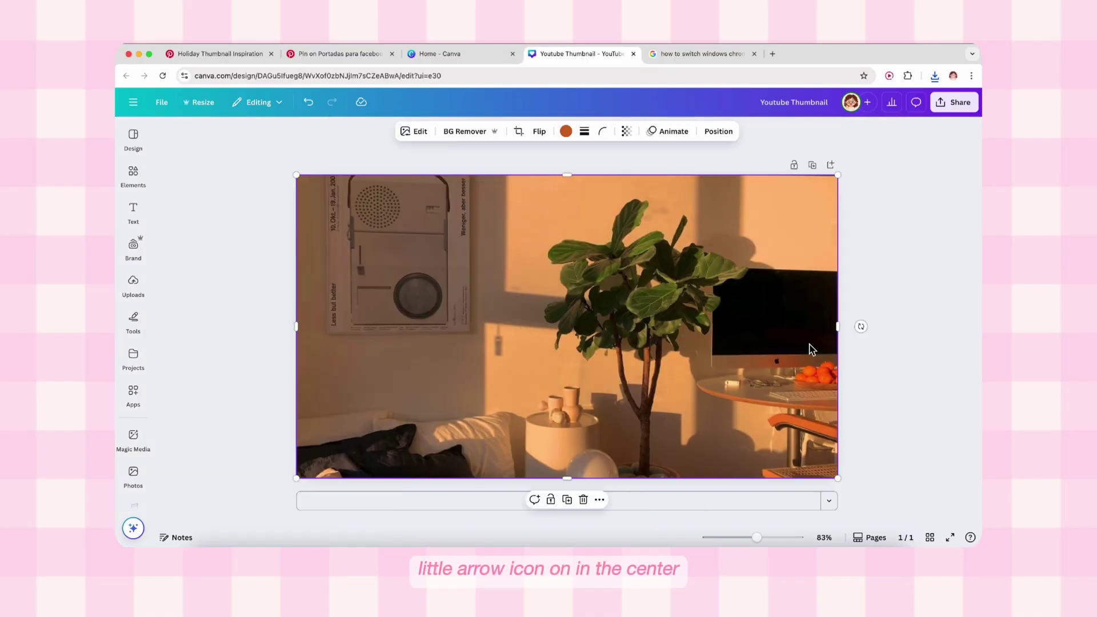
click(890, 351)
scroll(890, 350, up, 3)
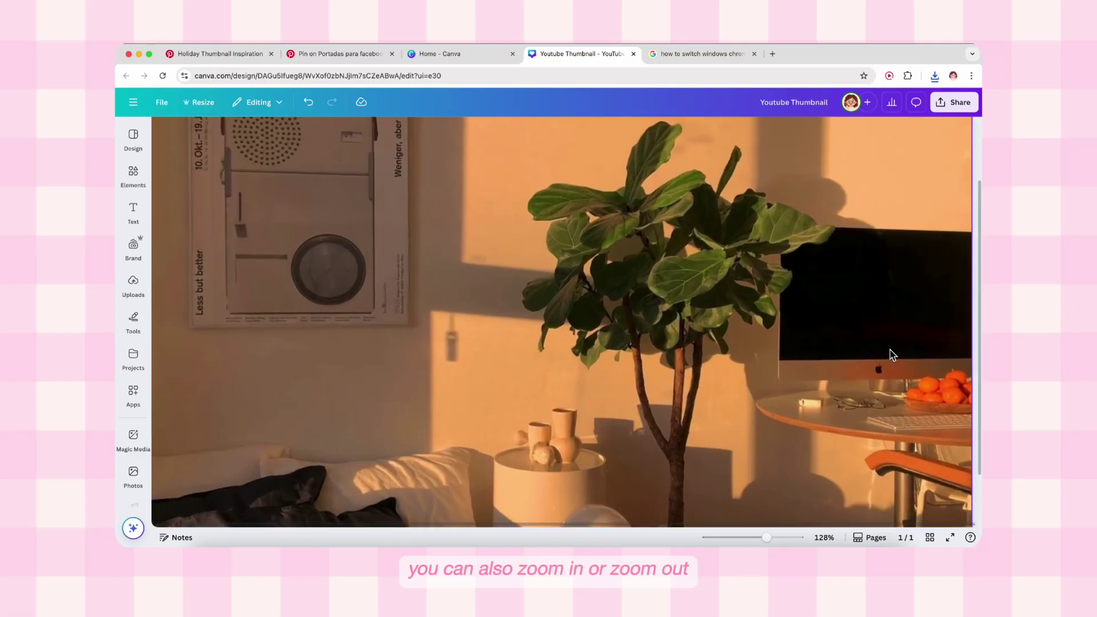
scroll(890, 351, down, 5)
scroll(889, 355, down, 5)
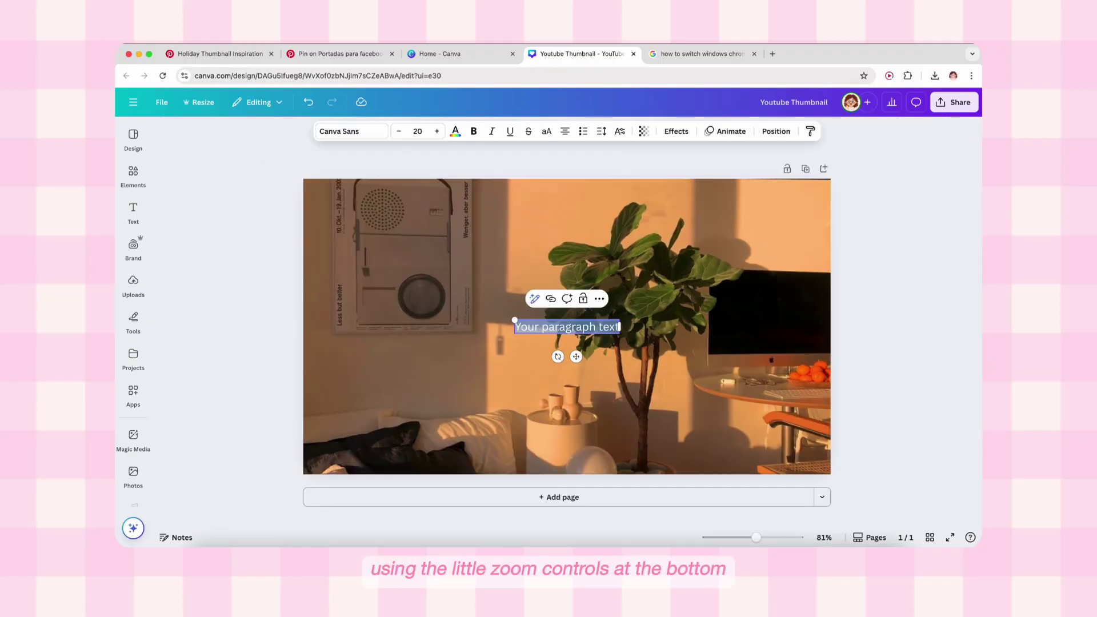
Step: Replace the placeholder paragraph with an enlarged 'a day in my life' text box
click(516, 327)
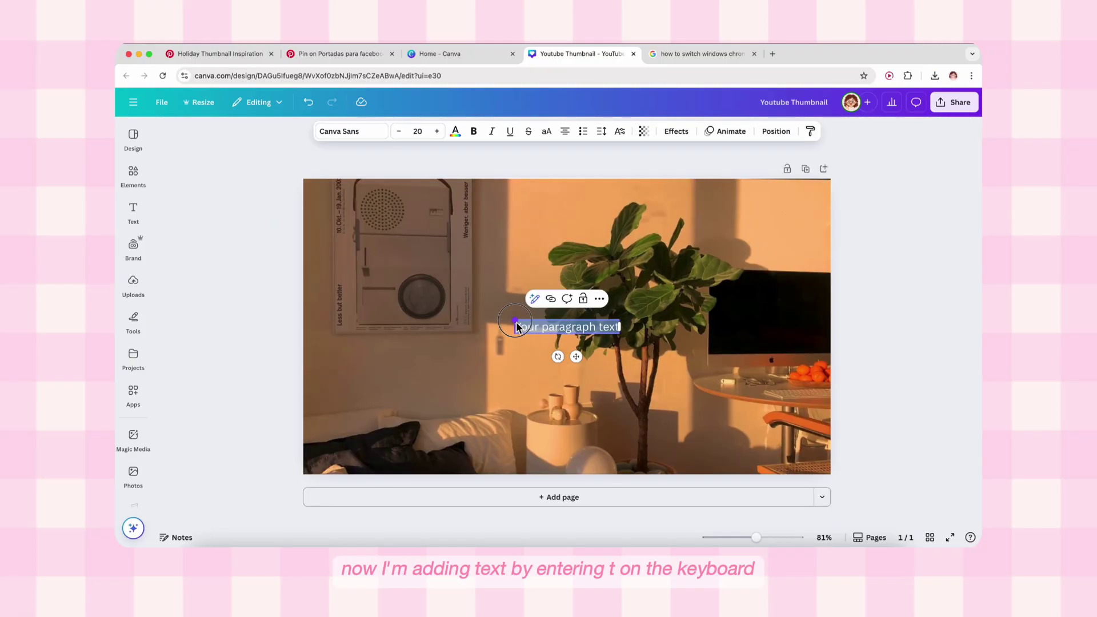
key(BackSpace)
click(628, 327)
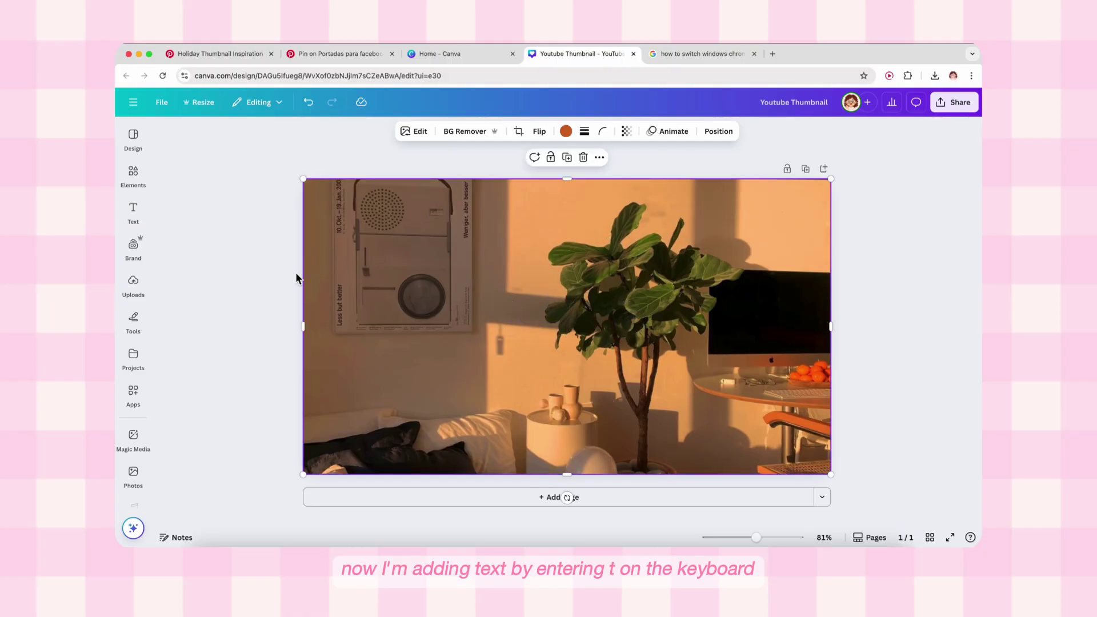
key(t)
click(207, 172)
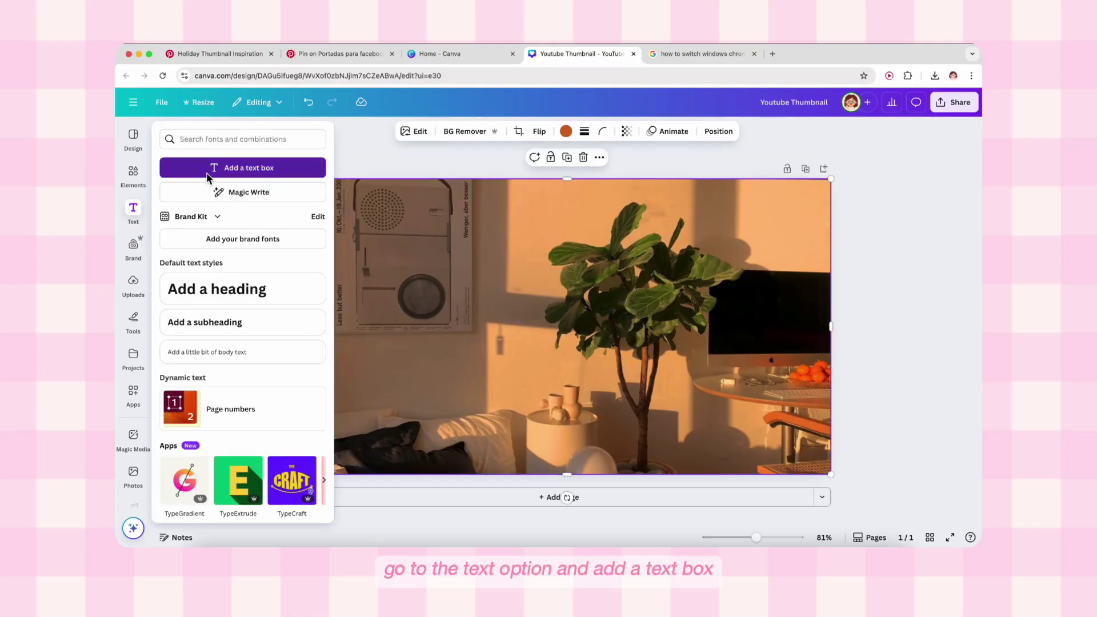
text(A)
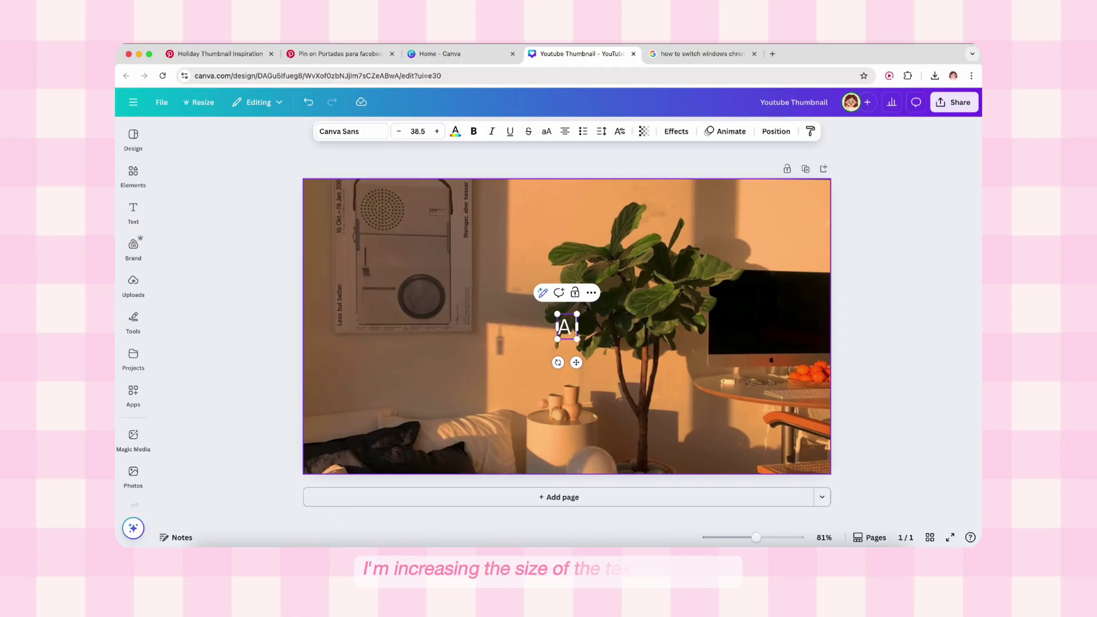
text( day in my life)
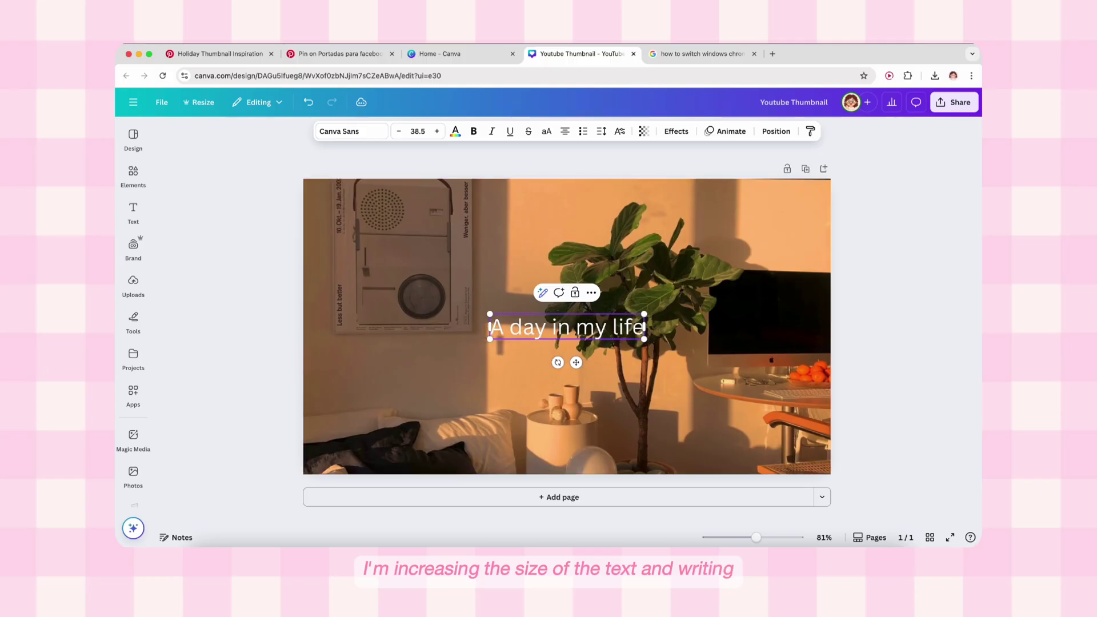
key(super+shift+period)
click(482, 334)
text(a)
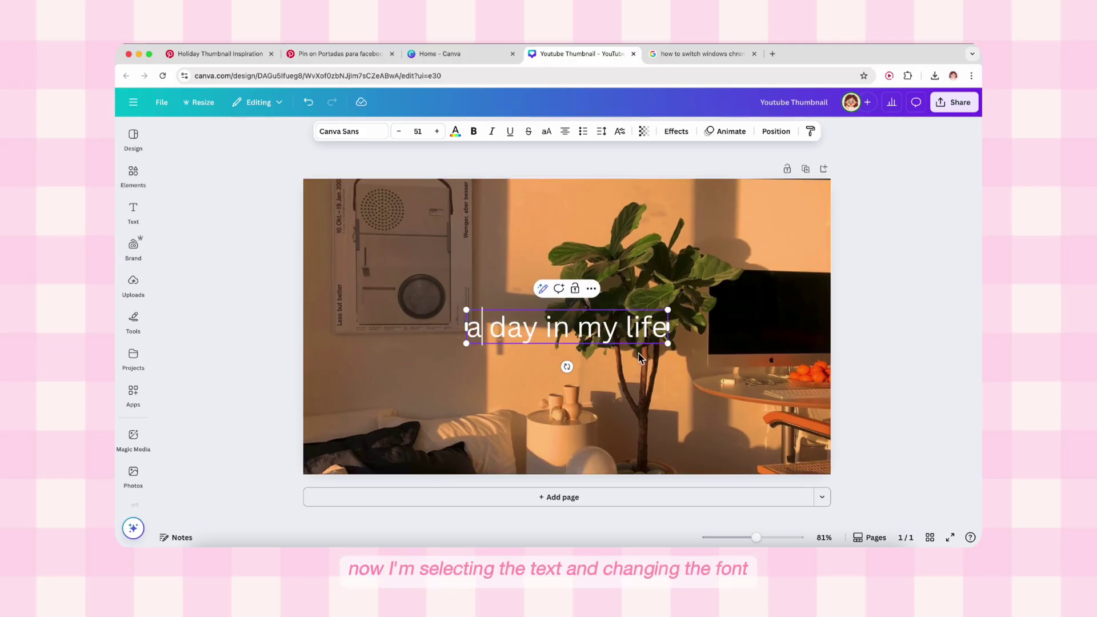
Step: Set the title's font to The Seasons and make it bold
click(351, 131)
text(elegant)
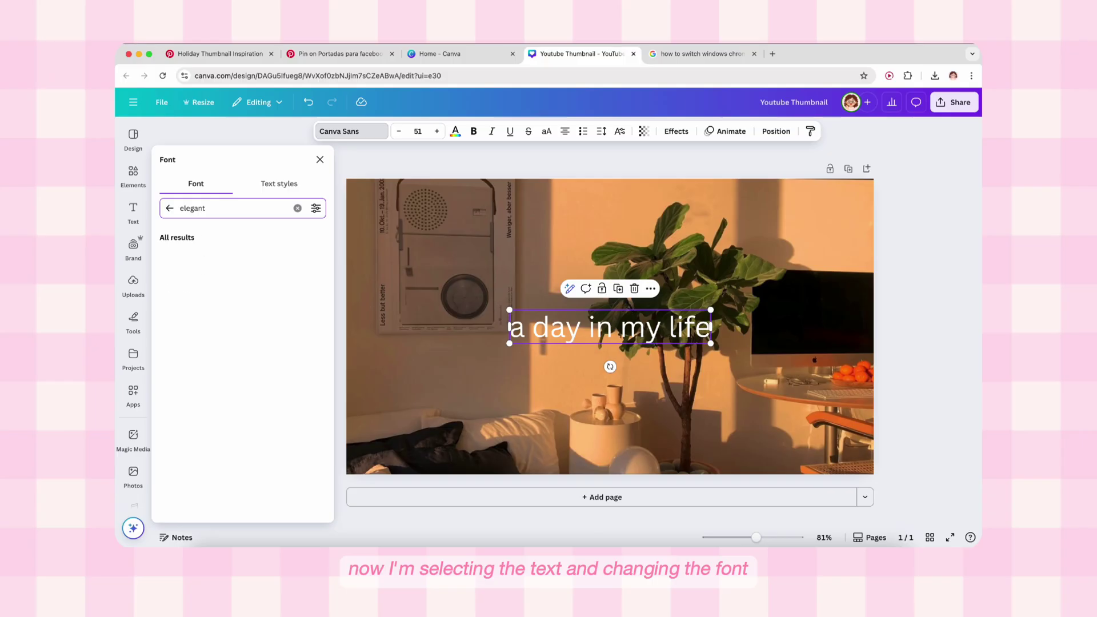
scroll(228, 270, down, 2)
click(211, 375)
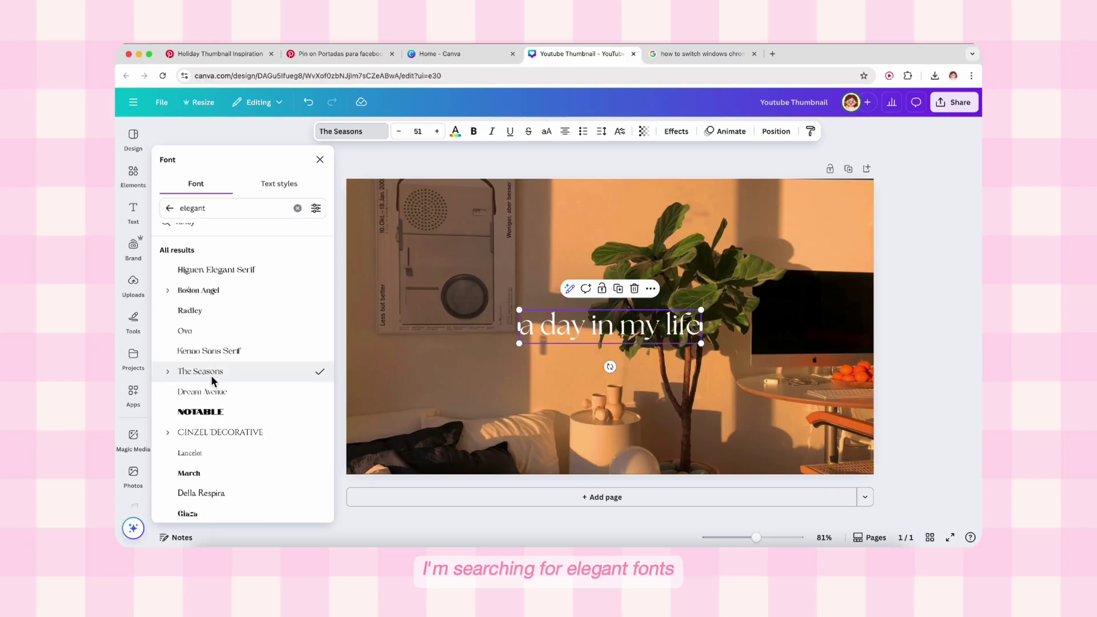
click(474, 132)
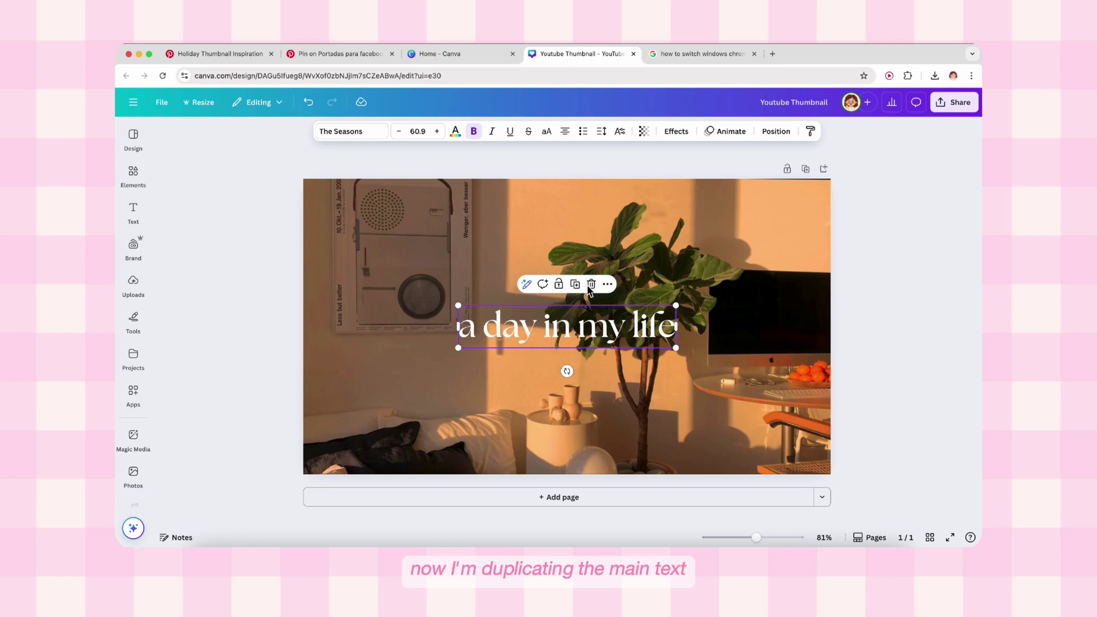
Step: Duplicate the title below it as a smaller 'cozy vlog' subtitle in Alike
click(576, 284)
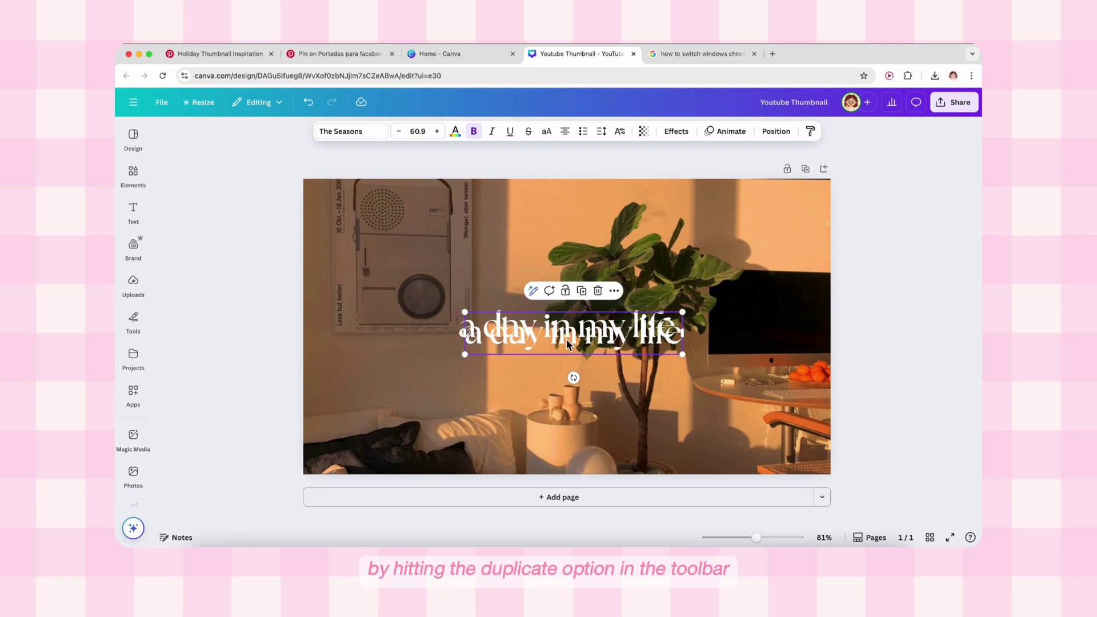
drag(567, 344, 564, 366)
double_click(564, 358)
text(cozy vlog)
drag(636, 376, 608, 367)
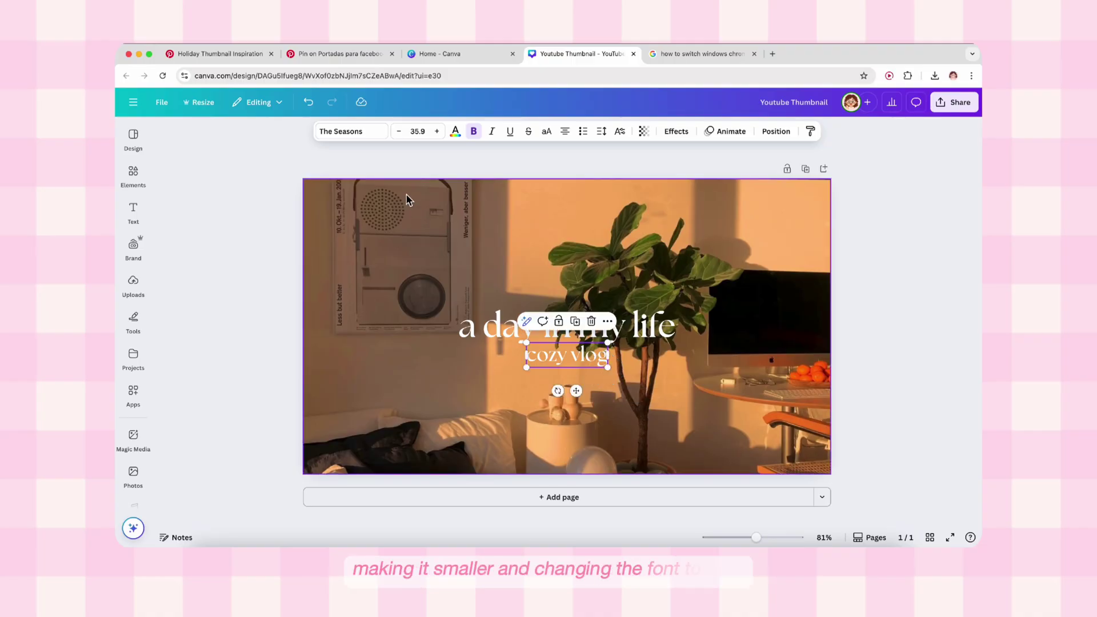
click(351, 132)
click(252, 366)
Step: Apply the Lift effect to both the title and the 'cozy vlog' subtitle
click(595, 322)
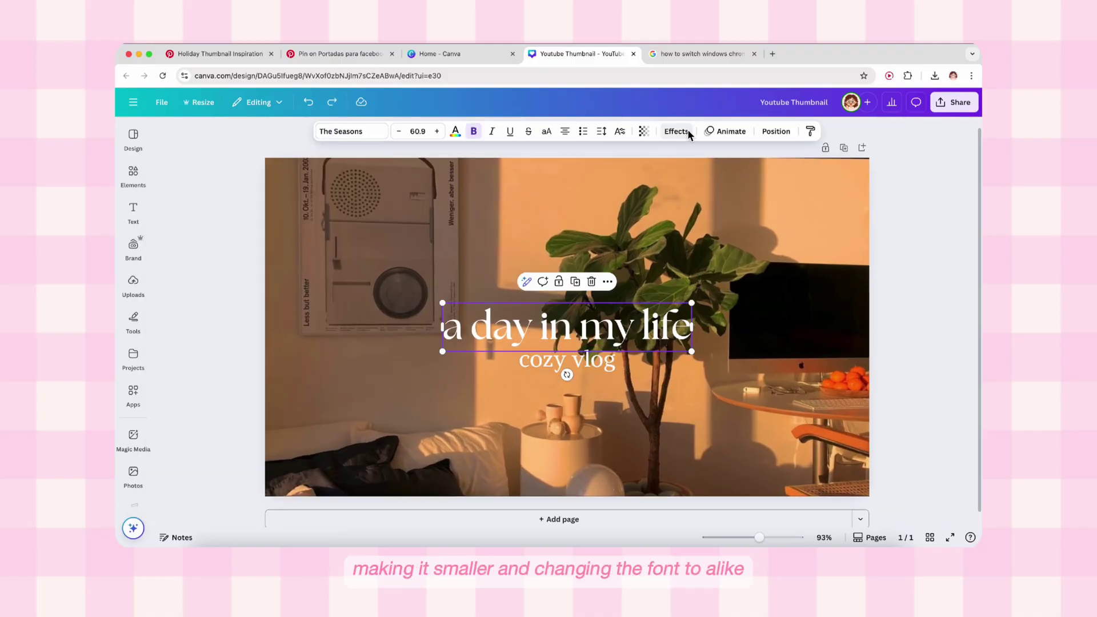
click(676, 131)
click(316, 239)
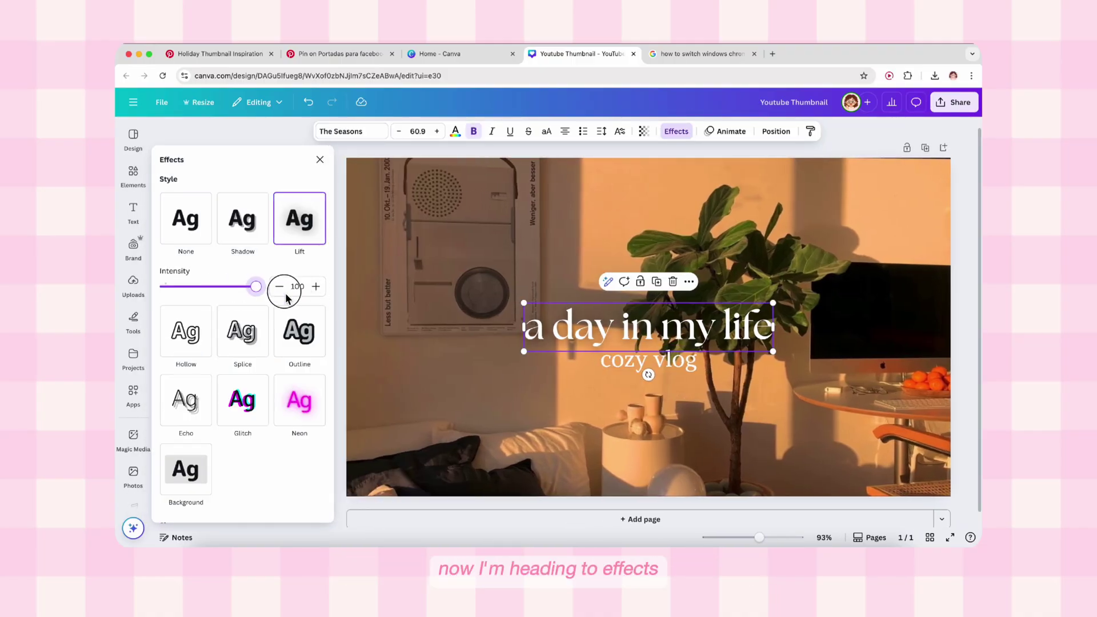
click(601, 367)
click(299, 218)
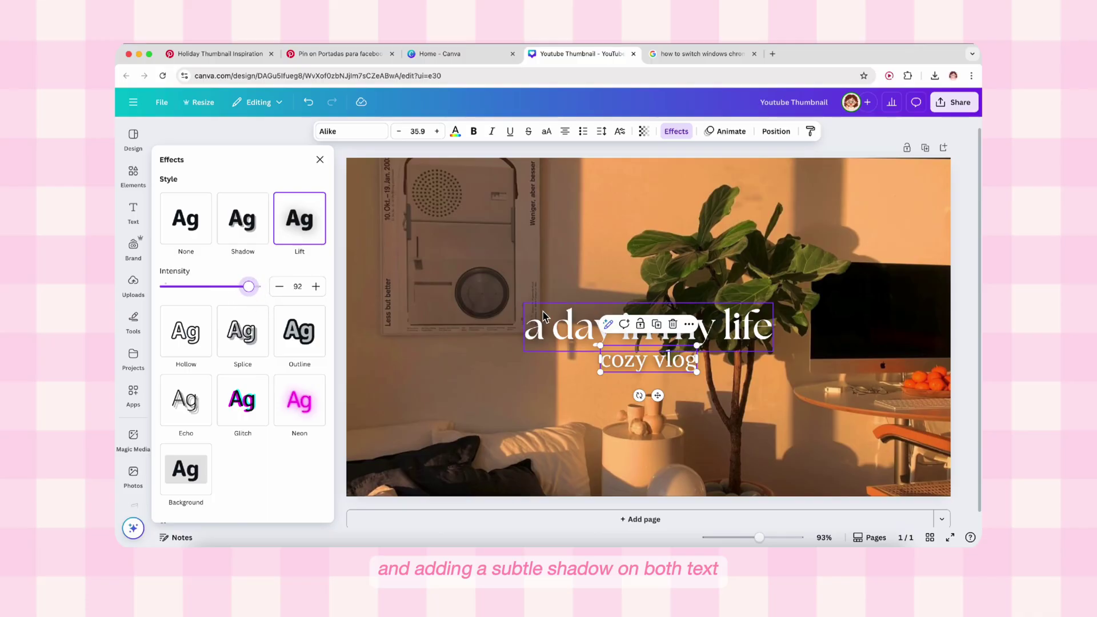
click(487, 277)
scroll(488, 276, down, 2)
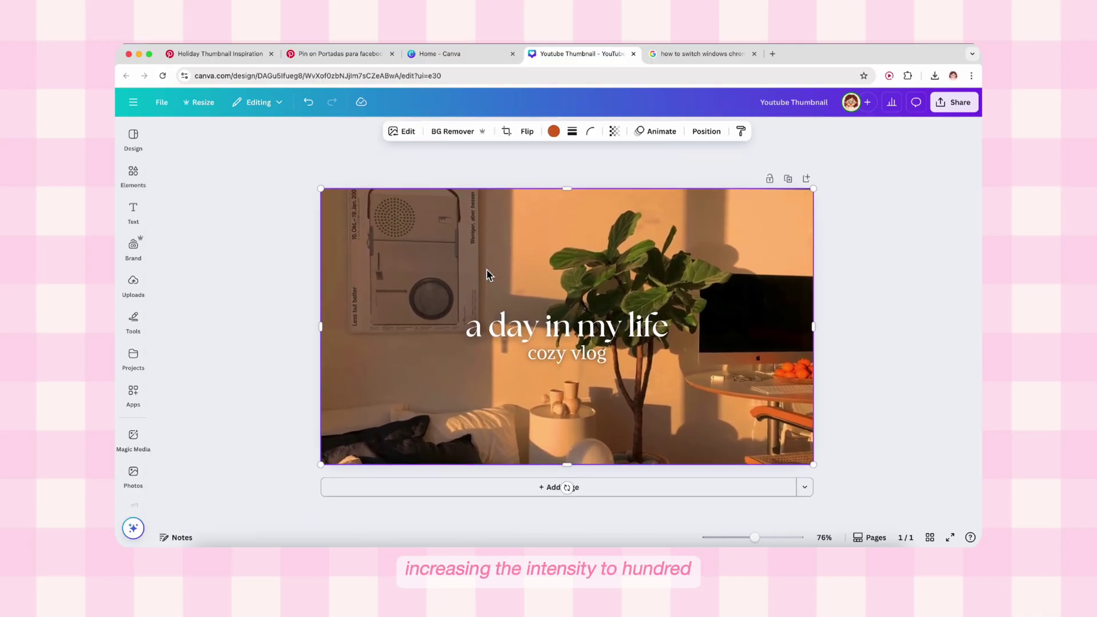
click(853, 279)
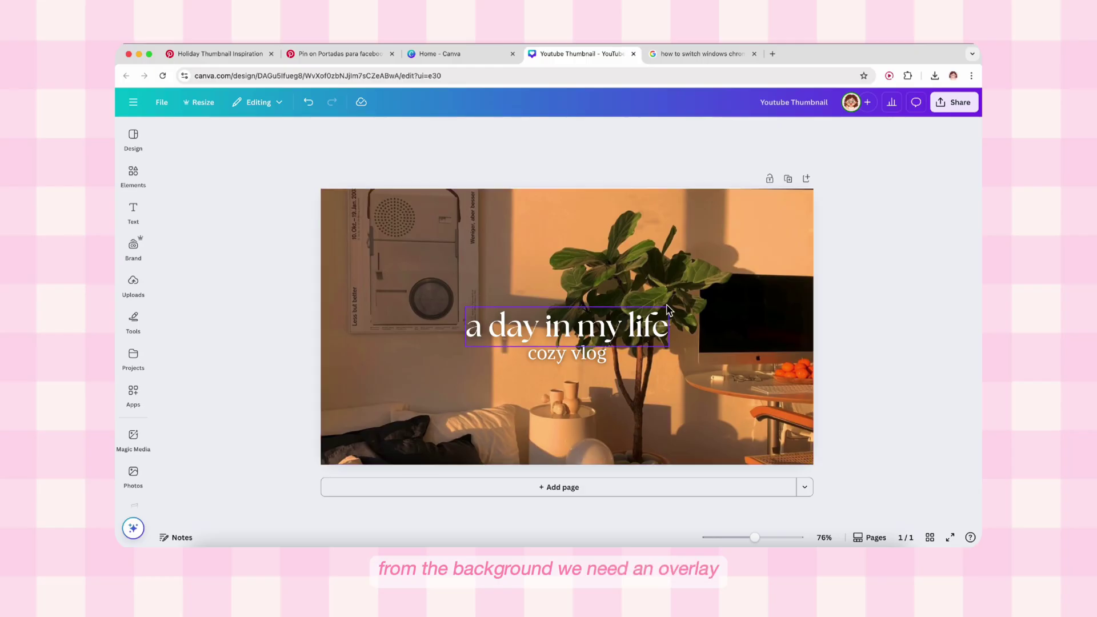
Step: Stretch a rectangle over the whole page, fill it black and lower its transparency
key(r)
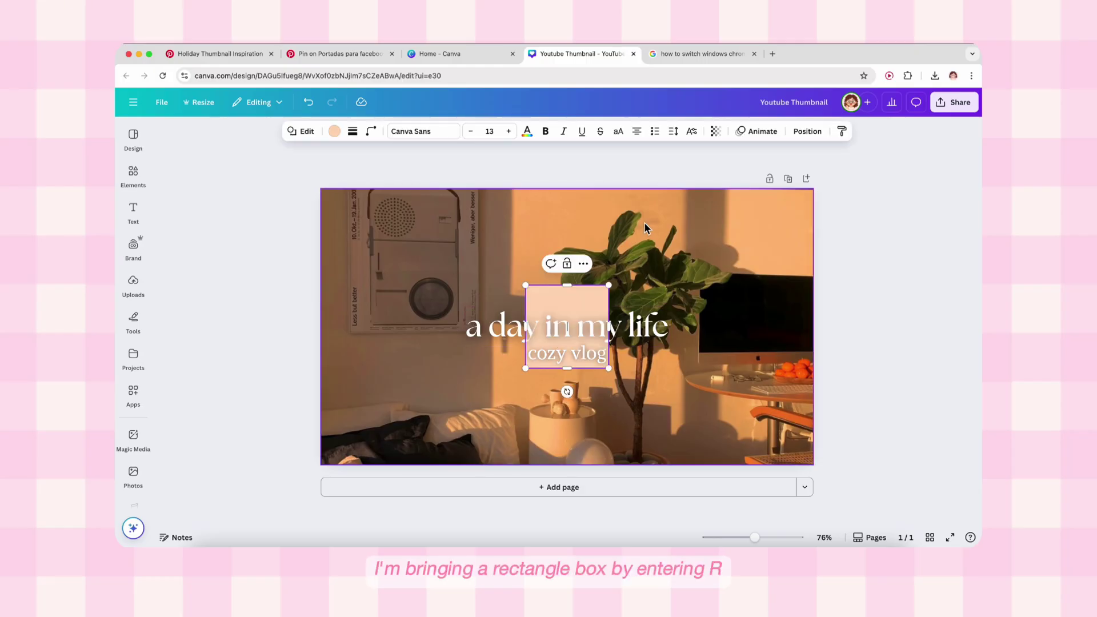
drag(612, 282, 814, 189)
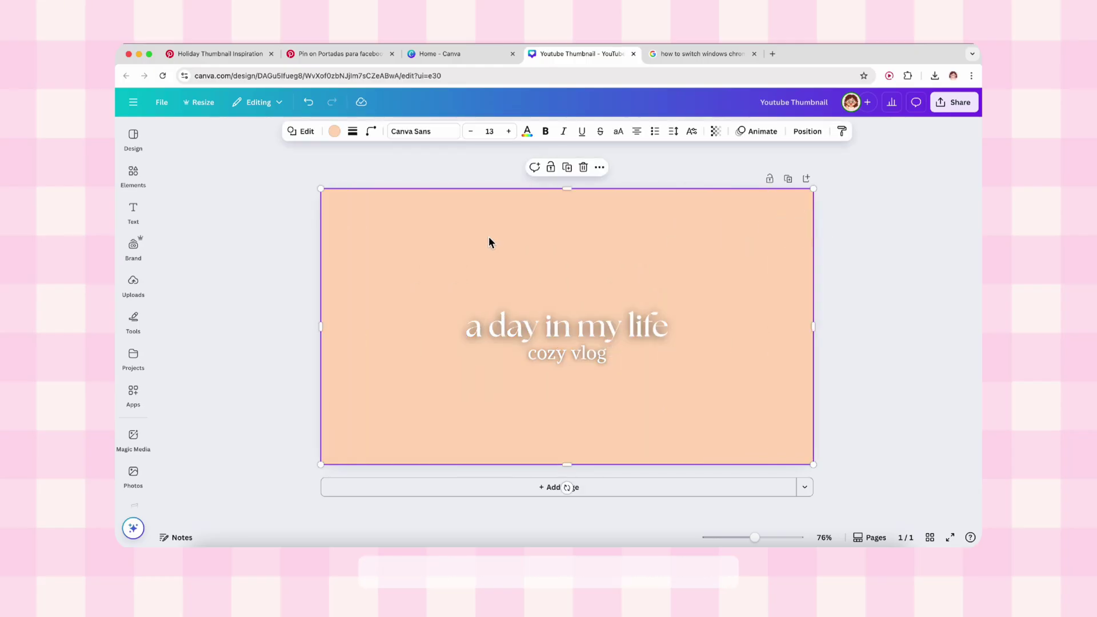
click(335, 133)
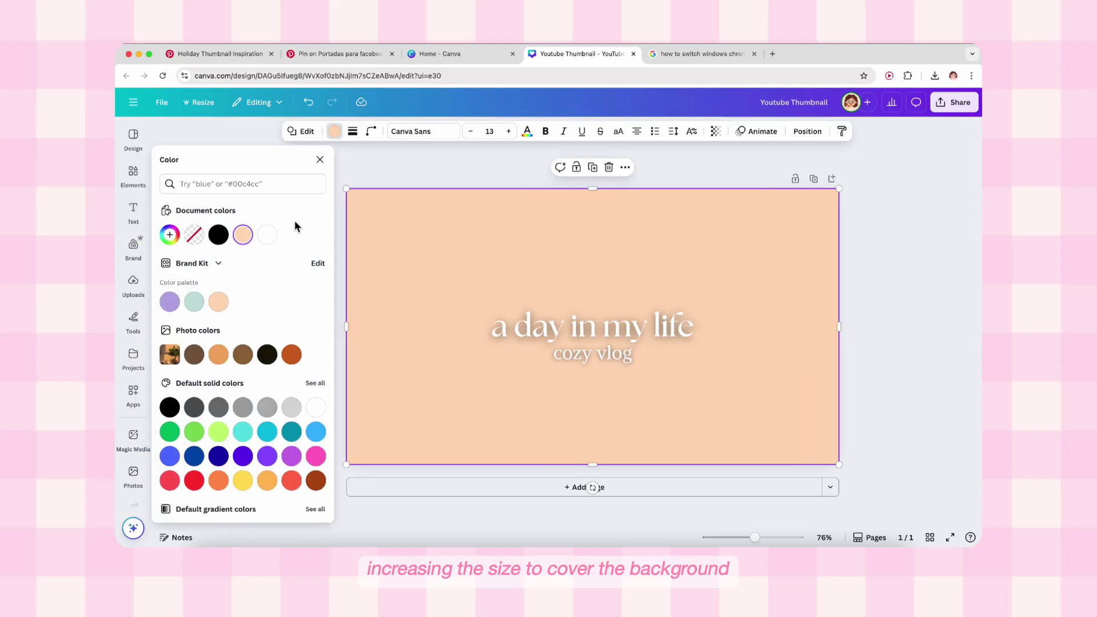
click(195, 355)
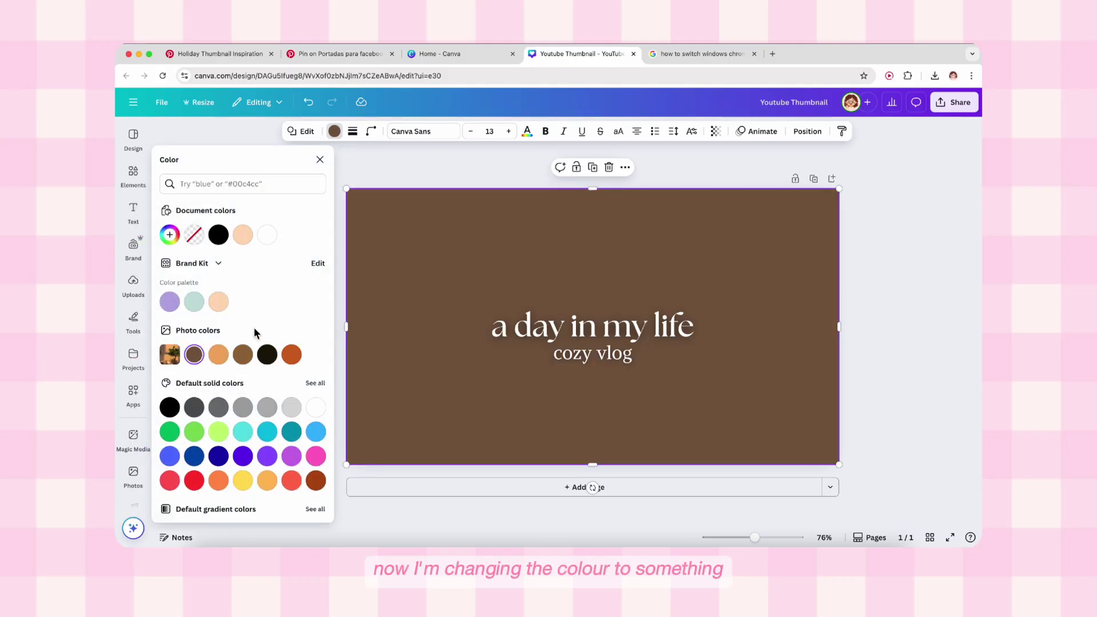
click(716, 132)
click(695, 173)
click(265, 355)
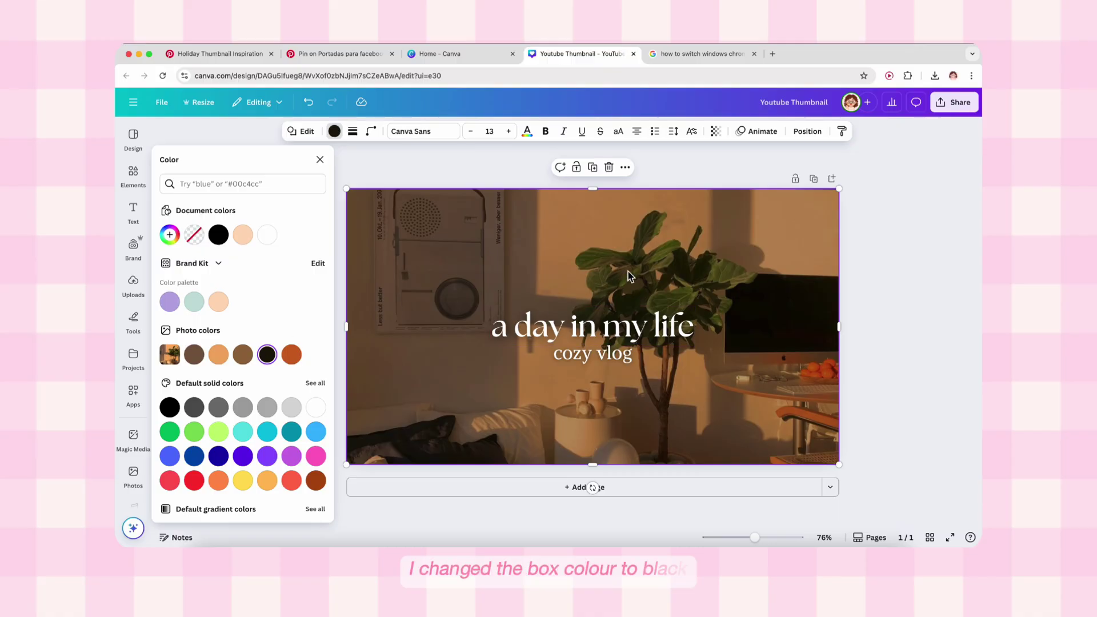
key(Escape)
key(super+z)
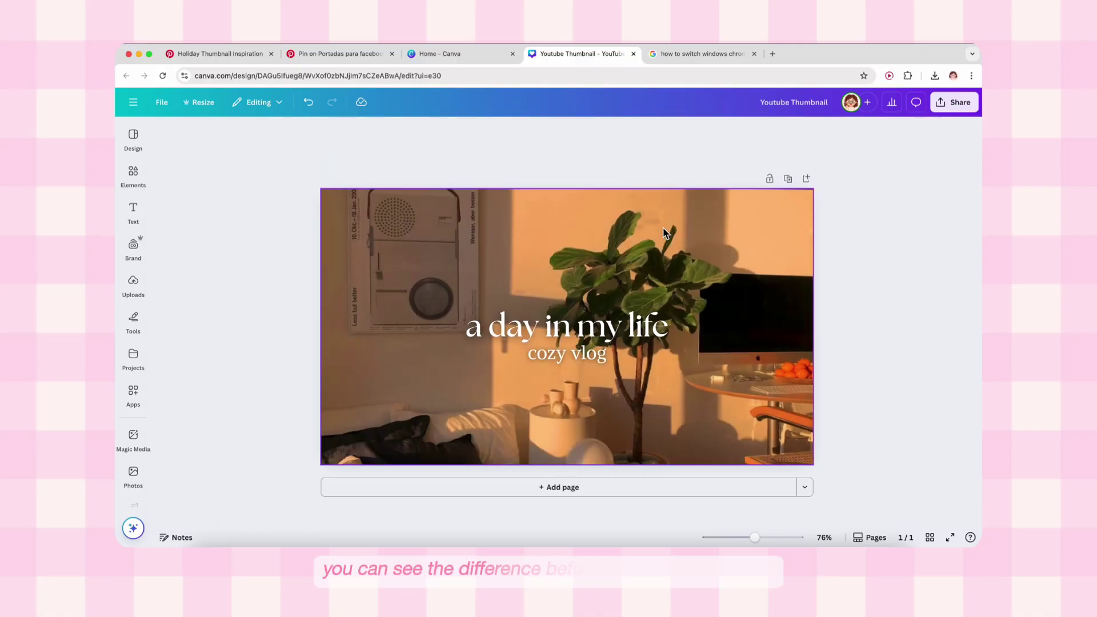
key(super+shift+z)
click(665, 233)
Step: Place a short line left of 'cozy vlog' and a copy on its right
key(l)
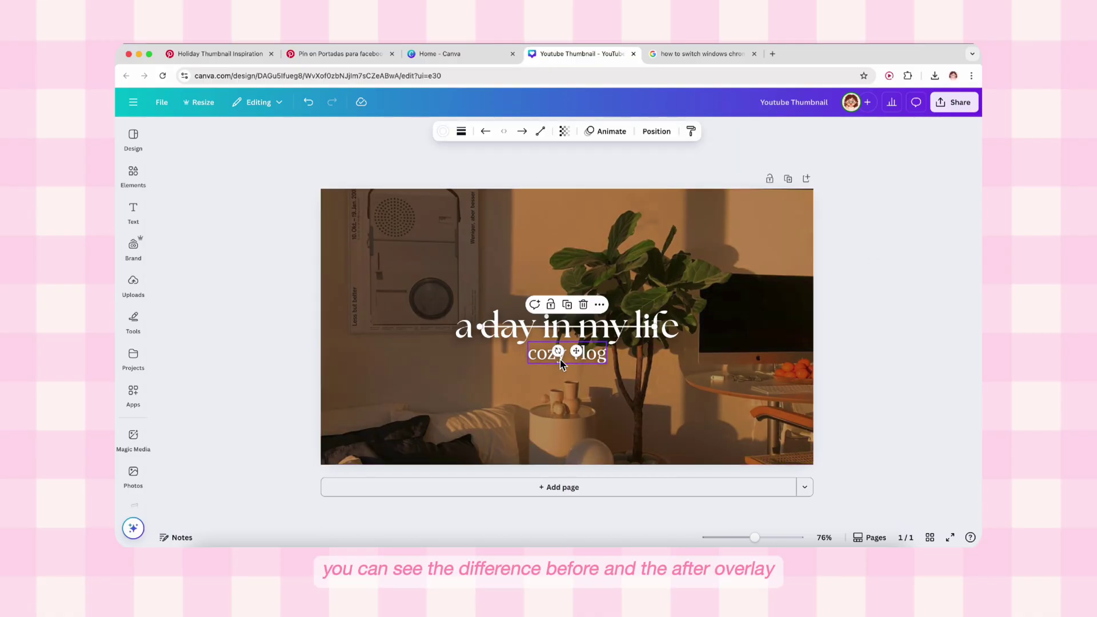
drag(577, 356, 449, 383)
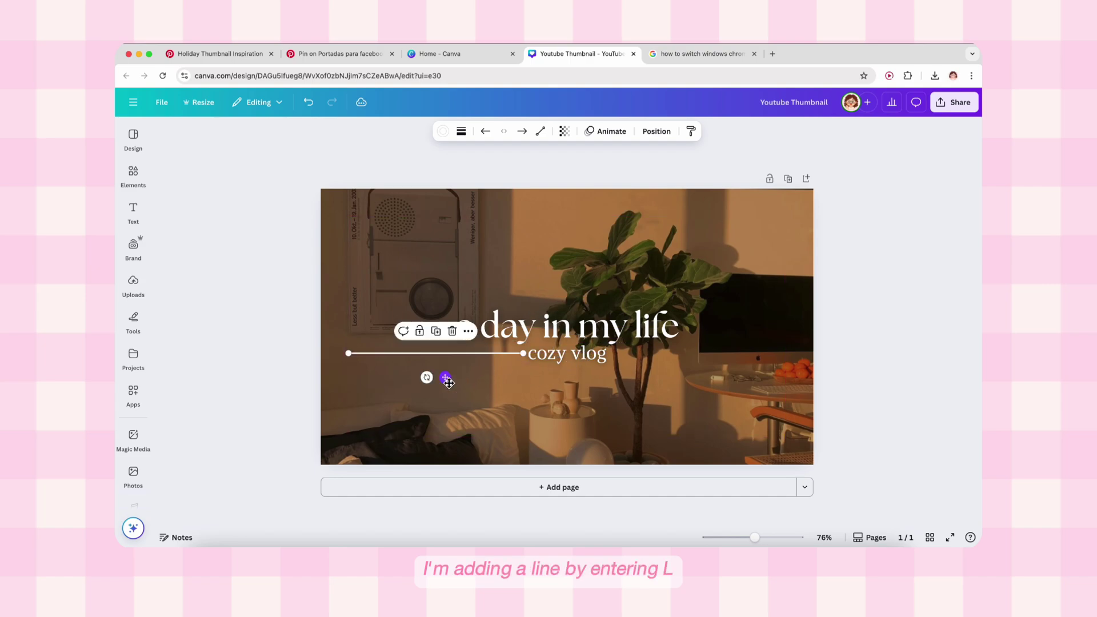
drag(351, 358, 412, 353)
drag(498, 379, 512, 377)
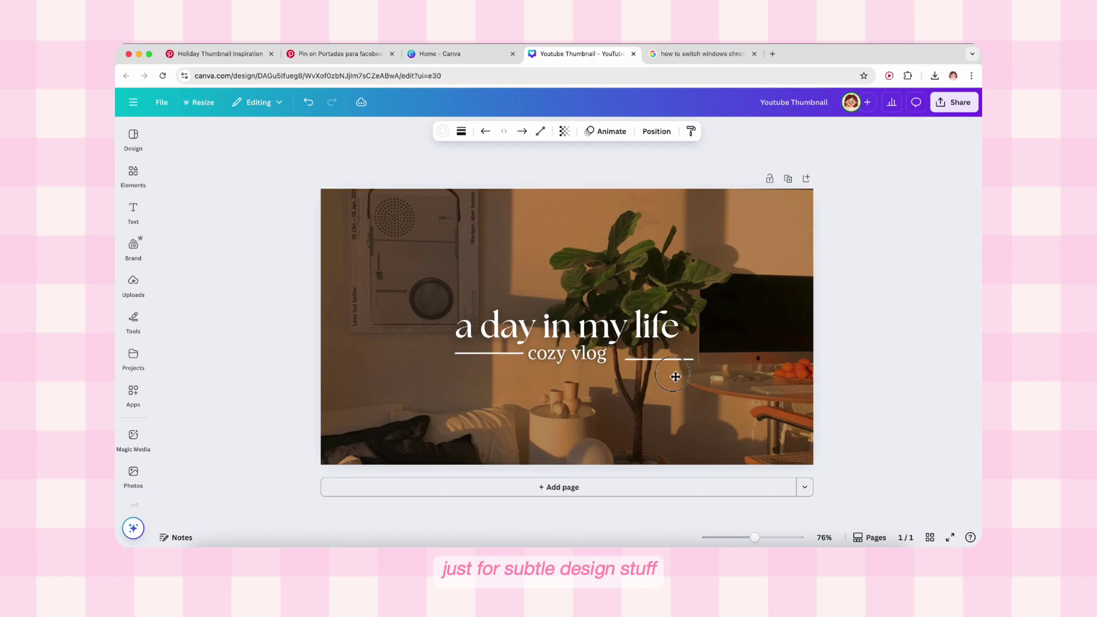
drag(677, 378, 655, 378)
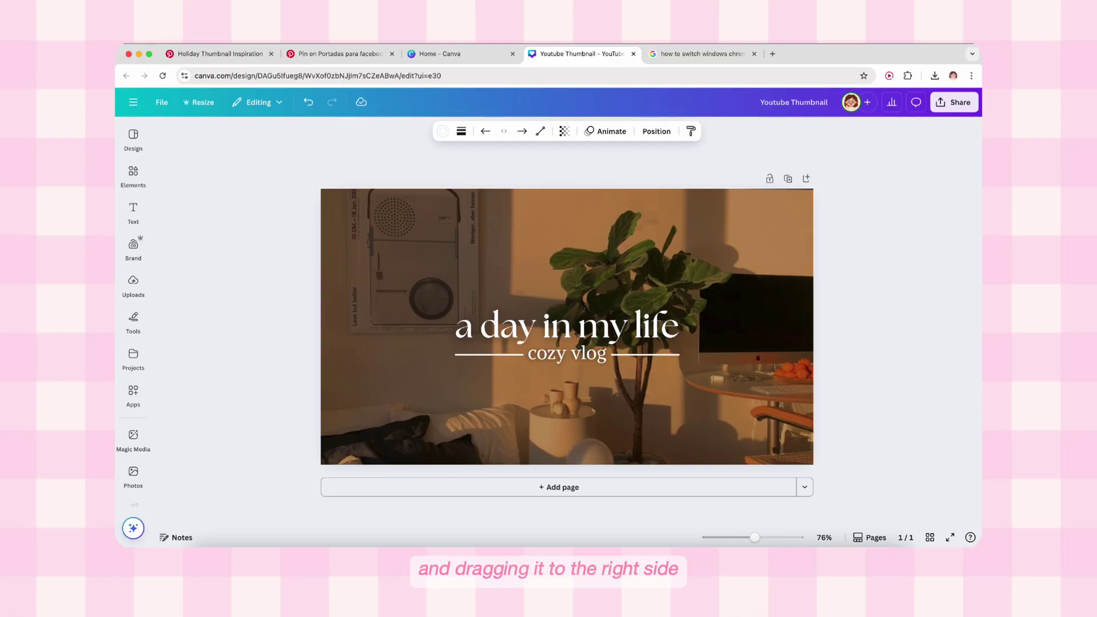
Step: Search graphics for 'coffee' and put the steaming cup at the lower right
key(ctrl+a)
click(133, 172)
triple_click(229, 139)
text(coffee)
key(Return)
click(243, 309)
click(133, 171)
drag(567, 326, 755, 360)
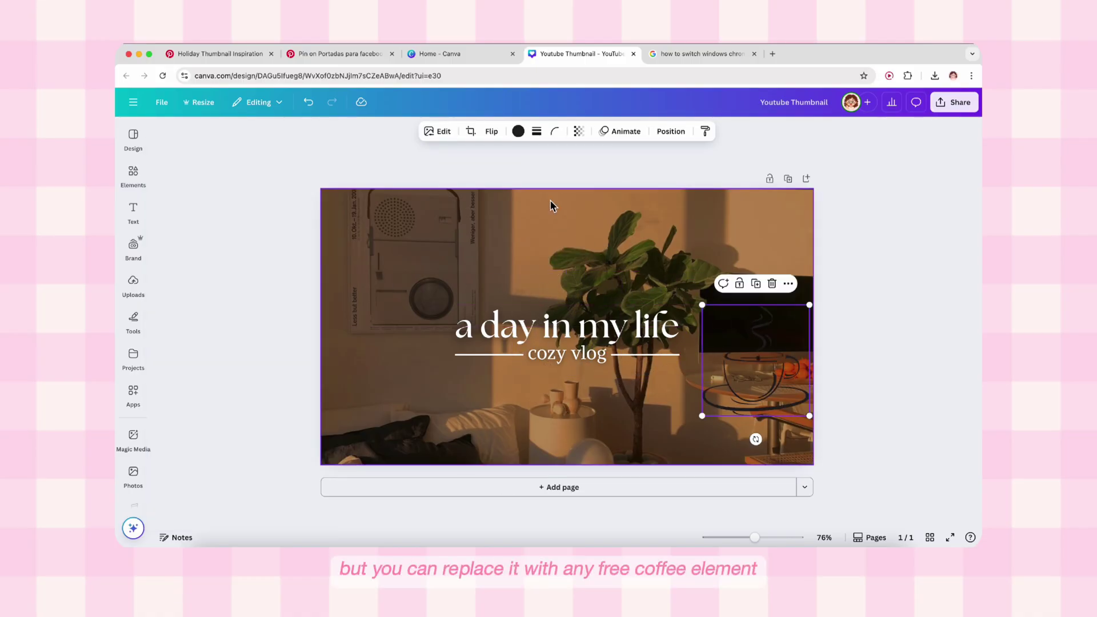
Step: Make the coffee cup white, shrink it and move it beside the title
click(519, 132)
click(276, 215)
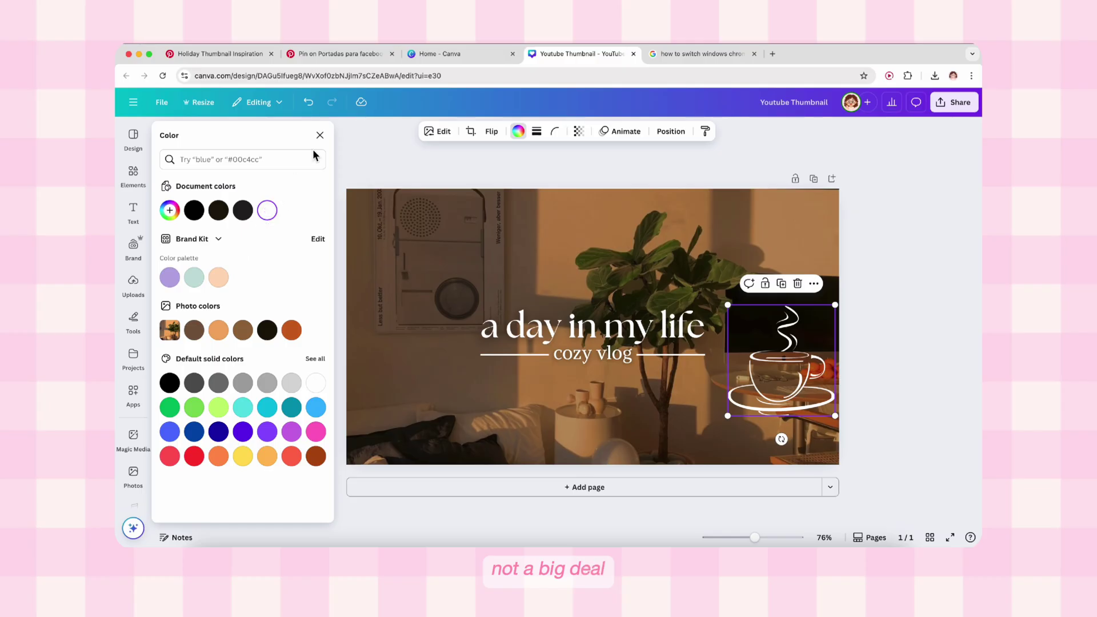
click(320, 135)
drag(811, 306, 753, 366)
drag(727, 391, 708, 324)
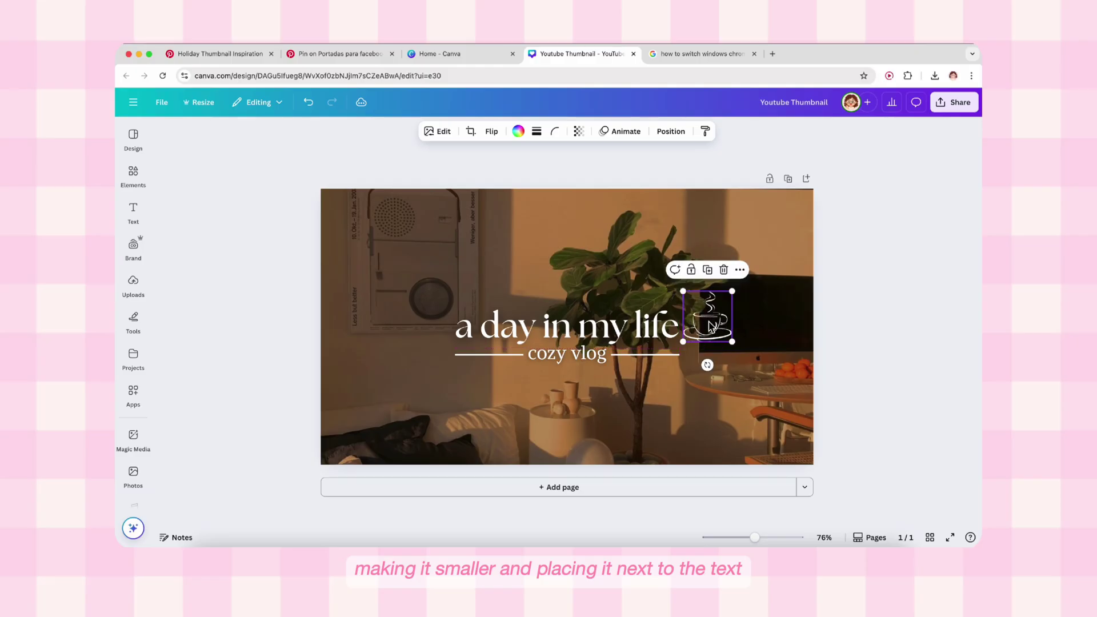
Step: Add a small bold italic 'books' word in DM Sans and move it into a corner
text(text)
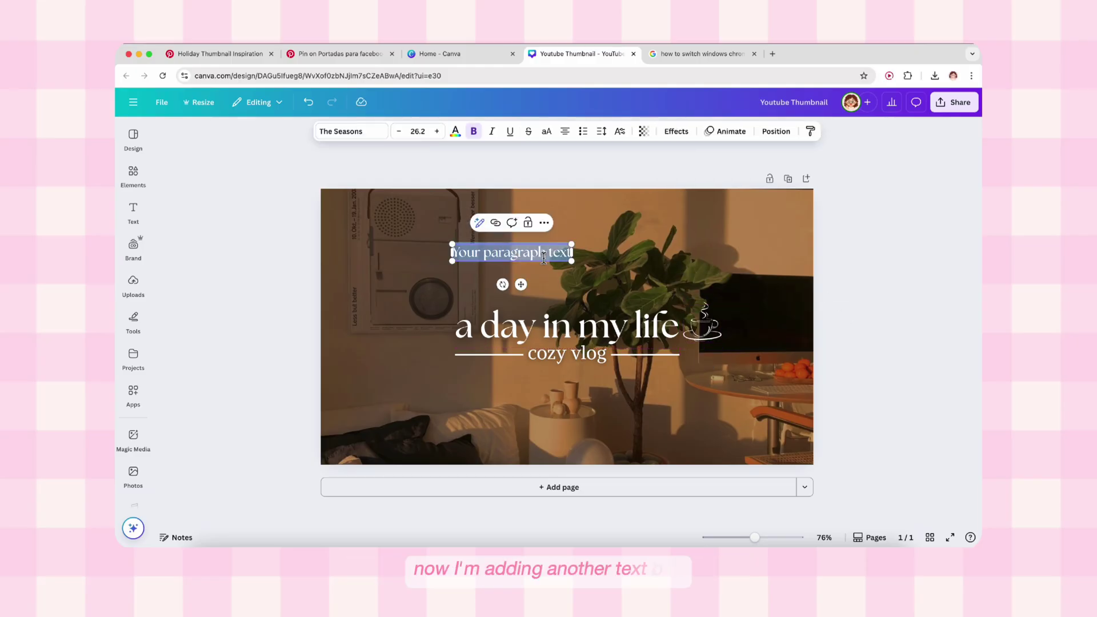
text(books)
click(351, 131)
click(193, 365)
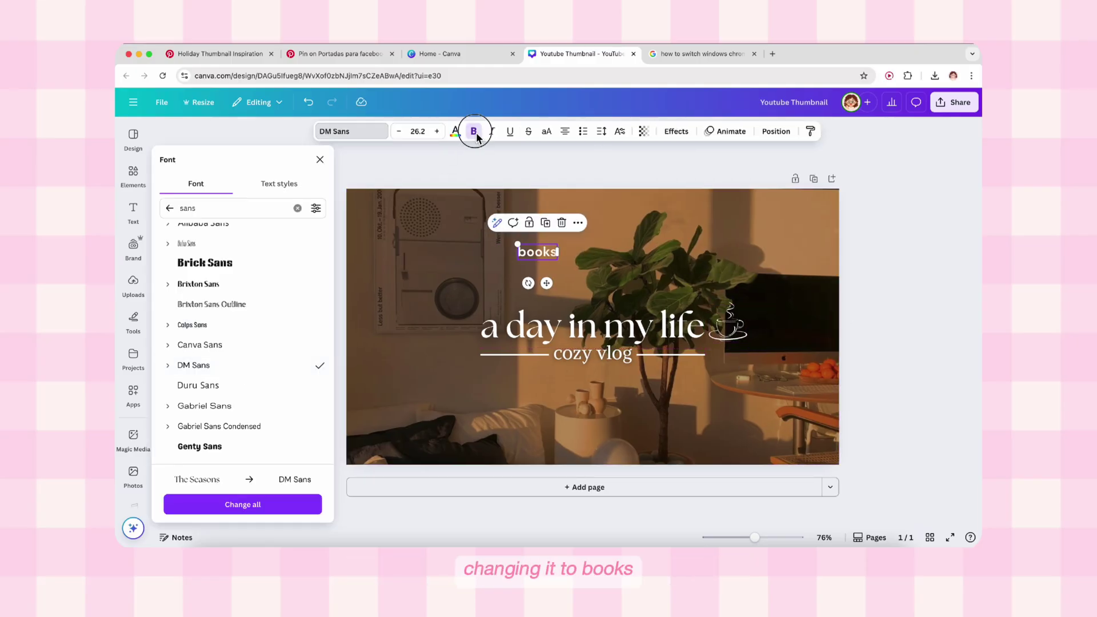
click(474, 131)
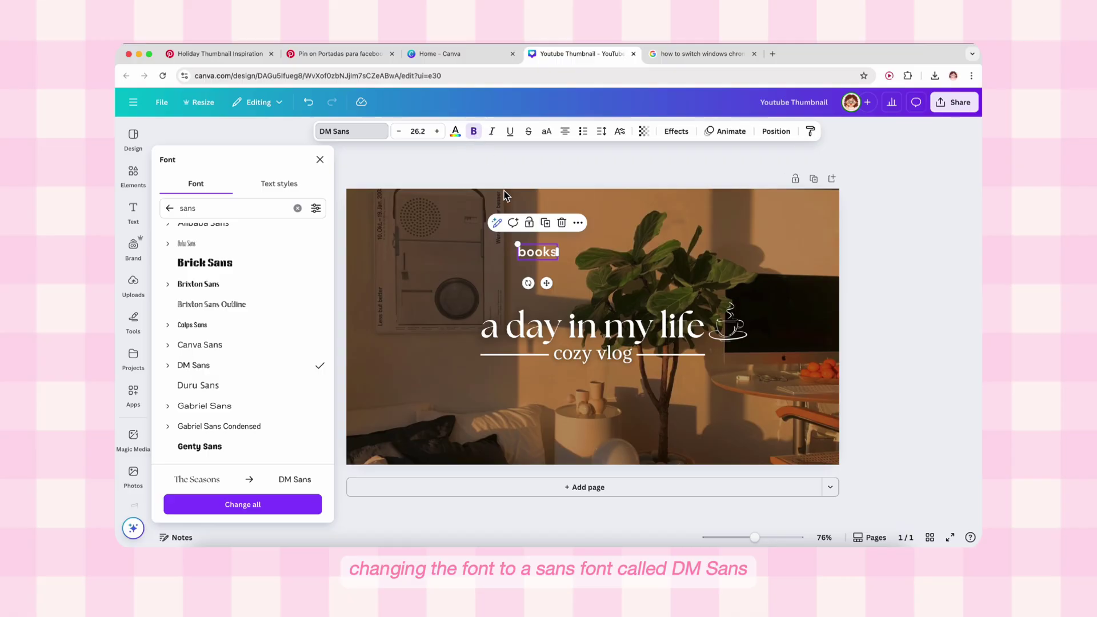
drag(511, 264, 525, 258)
click(492, 131)
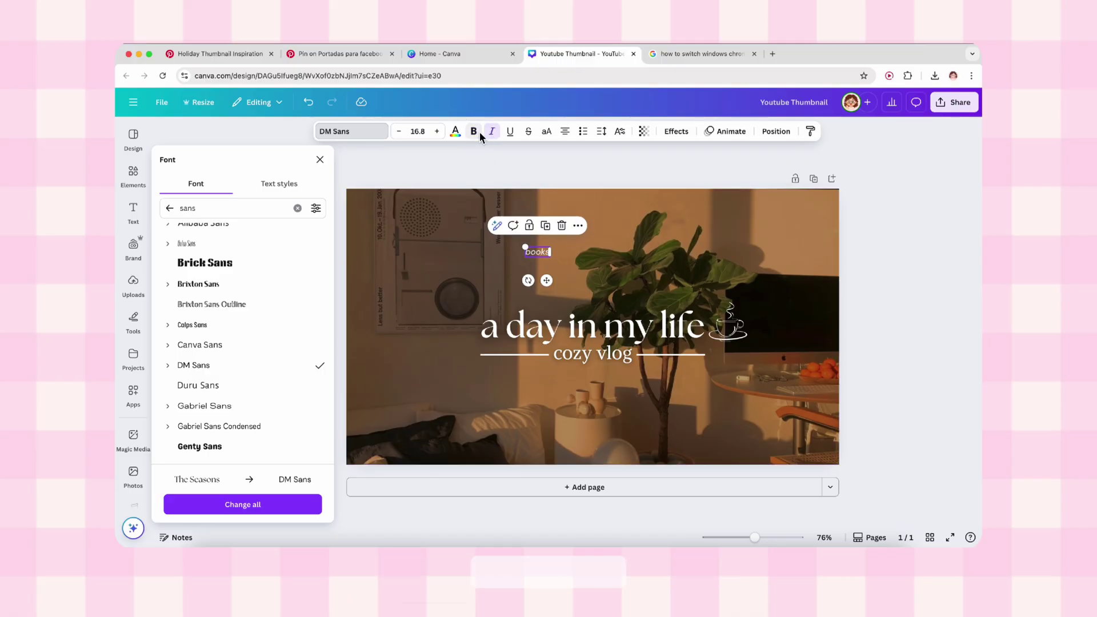
drag(547, 280, 374, 215)
click(825, 277)
Step: Copy the word to other corners and retype the copies as 'movies', 'coffee' and 'cooking'
click(371, 395)
text(movies)
click(818, 228)
text(doffee)
click(924, 412)
double_click(374, 215)
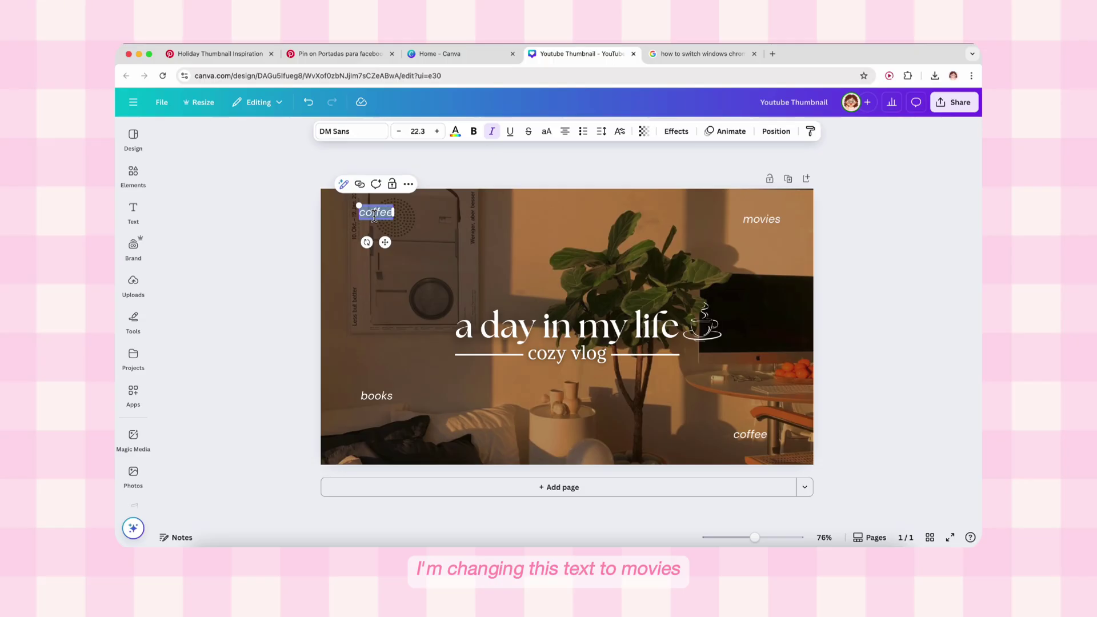
text(cook)
click(379, 232)
Step: Nudge 'cooking' and 'books' into place and add a 'chill' copy above the title
drag(375, 214, 407, 243)
drag(377, 396, 368, 395)
click(878, 287)
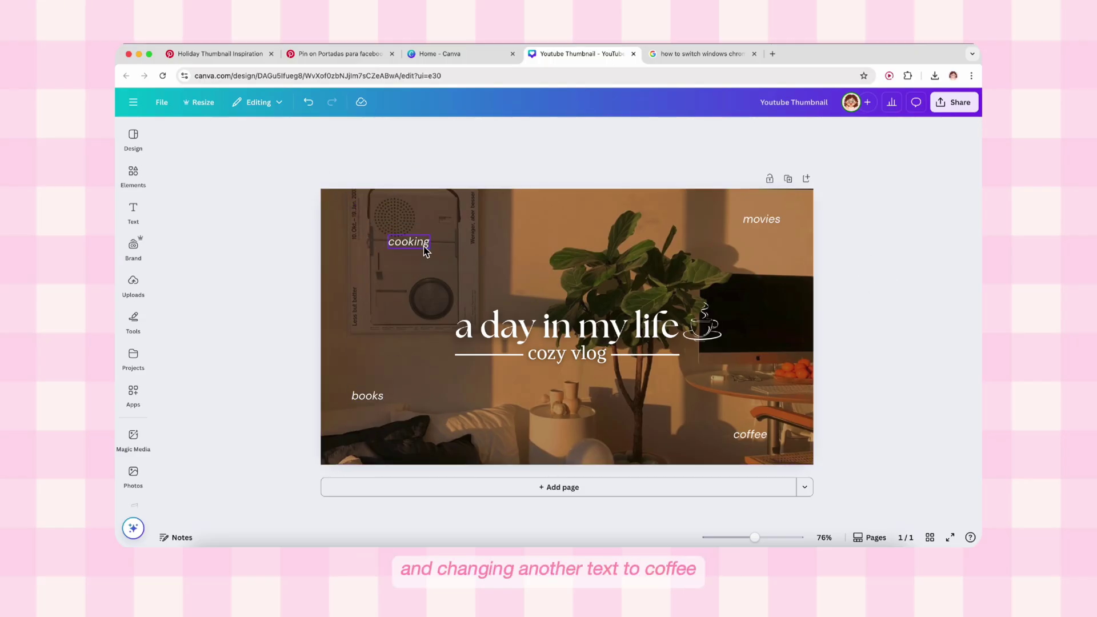
drag(407, 242, 620, 288)
double_click(620, 288)
text(chill)
click(966, 322)
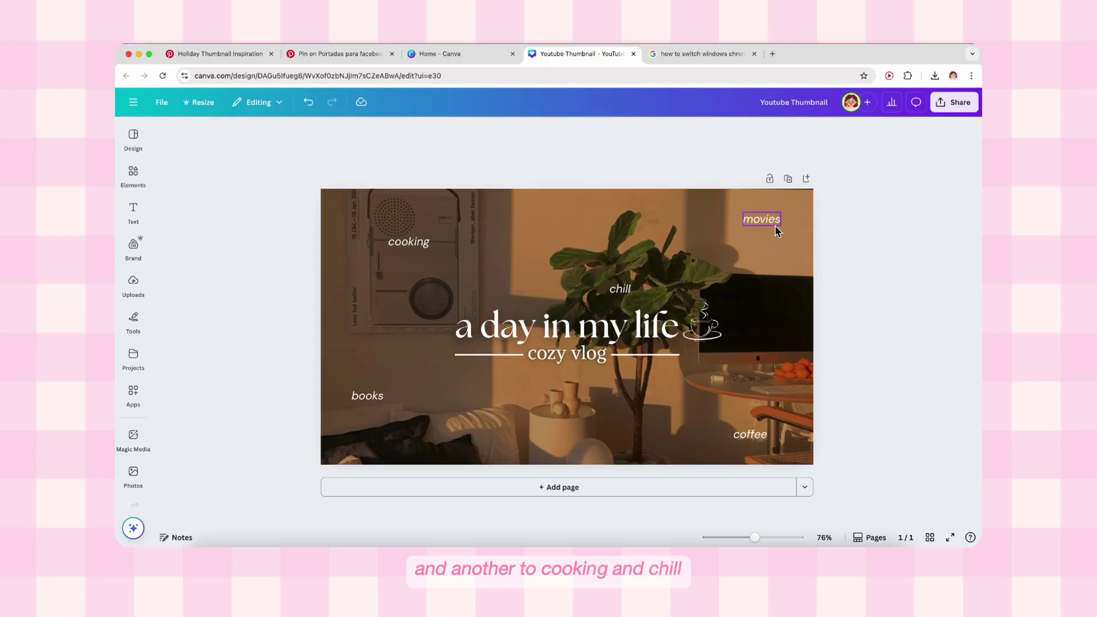
Step: Select the movies, chill, cooking and books words together
click(765, 222)
shift+click(620, 288)
shift+click(408, 242)
shift+click(369, 397)
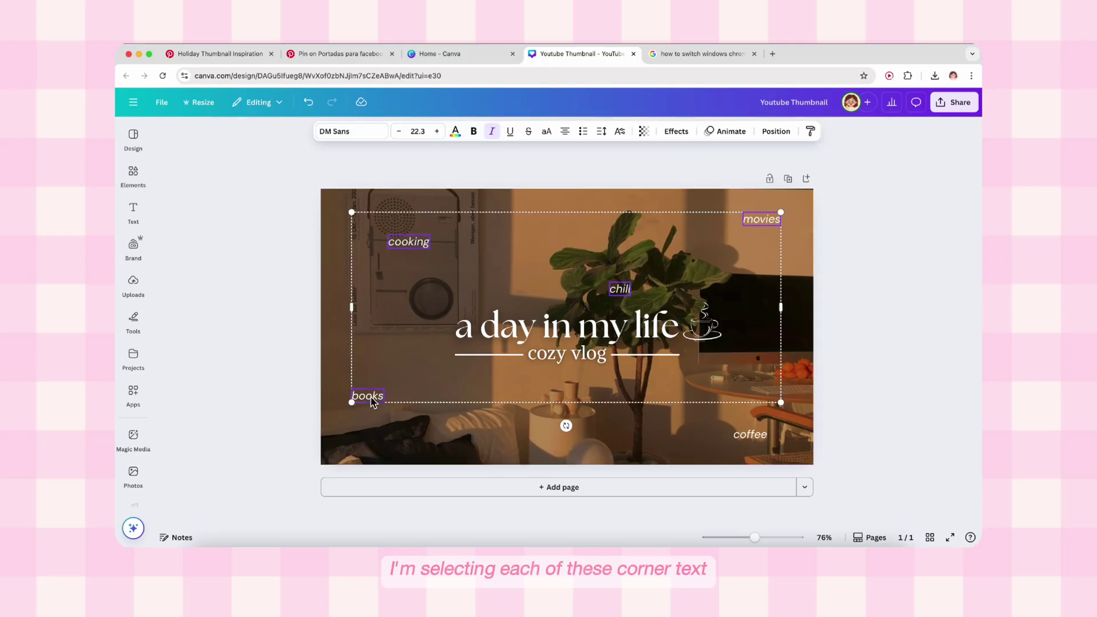
Step: Lower the transparency of the five scattered corner words and the dark overlay
shift+click(751, 434)
click(644, 131)
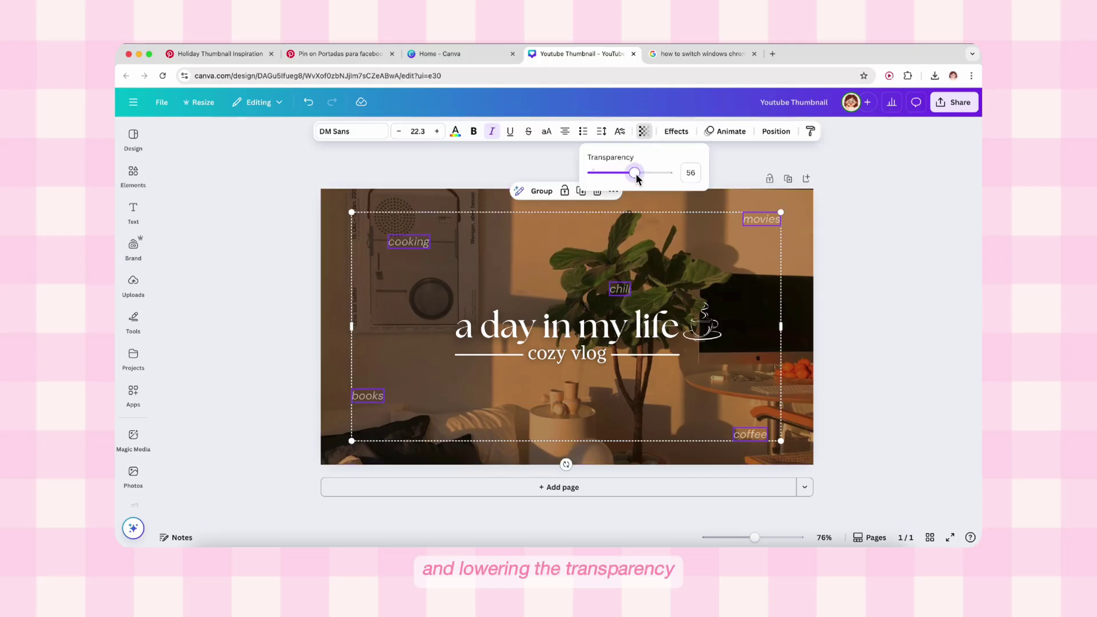
click(795, 269)
click(715, 131)
drag(715, 173, 695, 178)
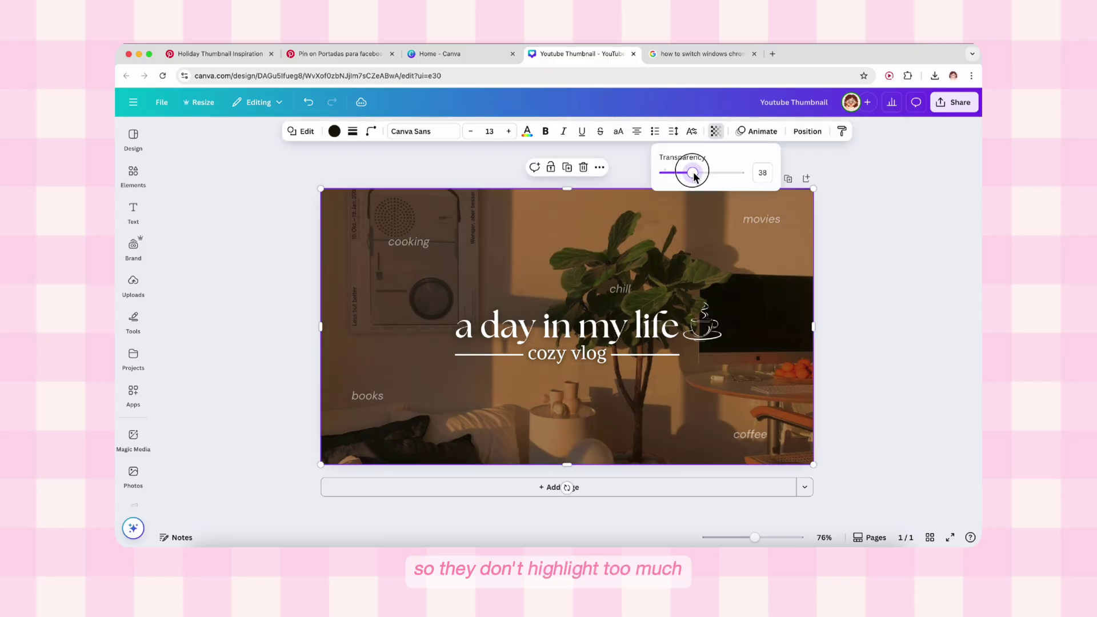
click(877, 236)
Step: Enlarge the title, lines and coffee cup together, then add a blank page after the design
click(598, 357)
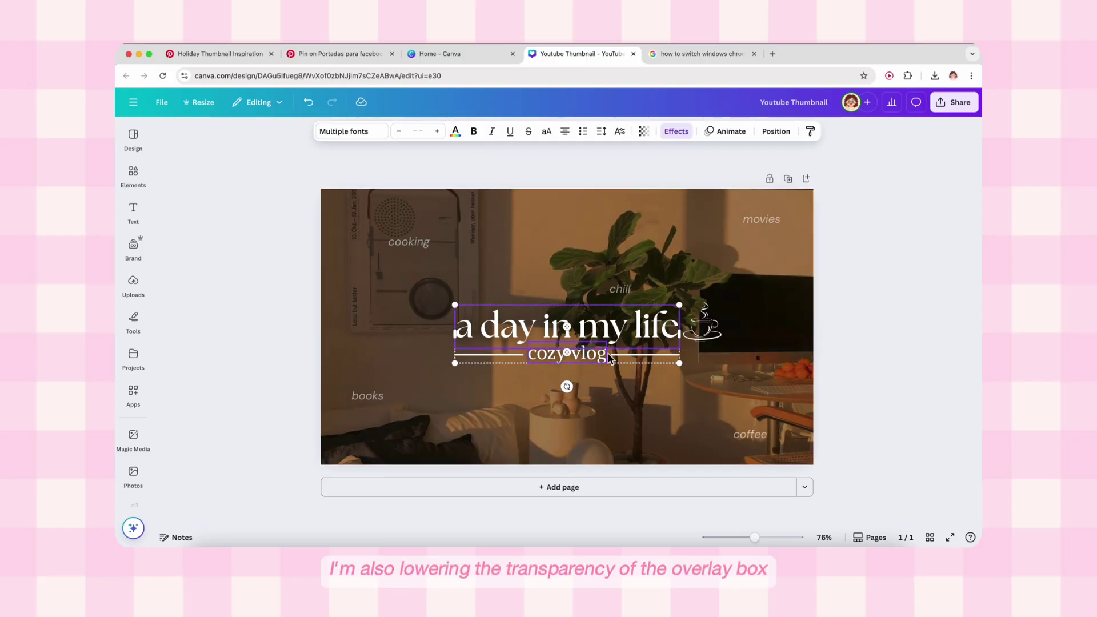
click(572, 326)
click(645, 355)
shift+click(568, 354)
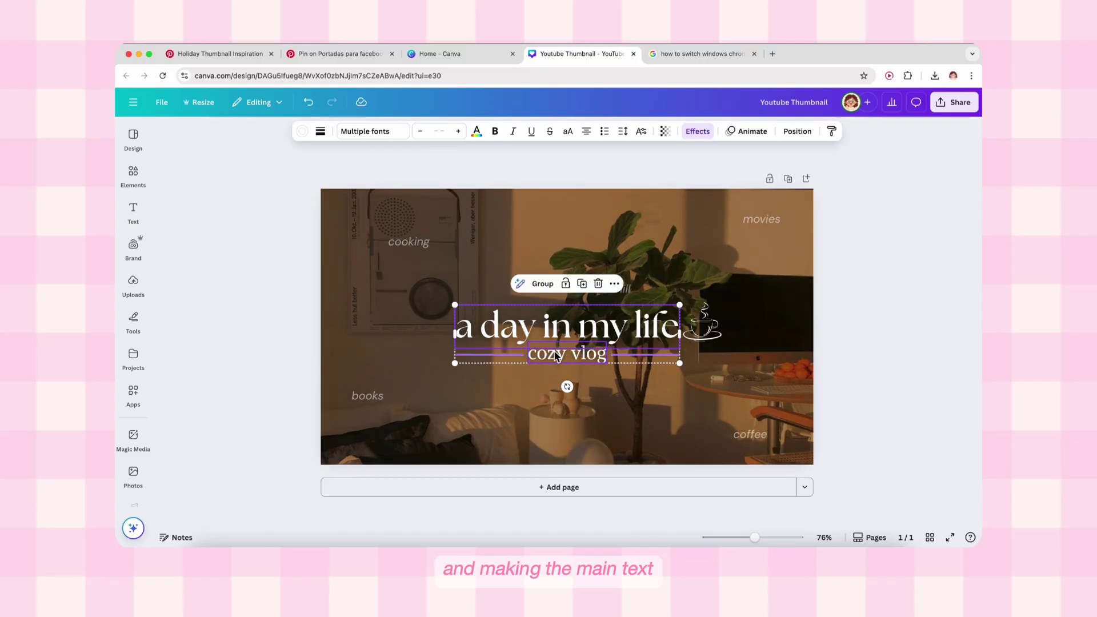
shift+click(703, 326)
drag(722, 364, 748, 372)
click(890, 348)
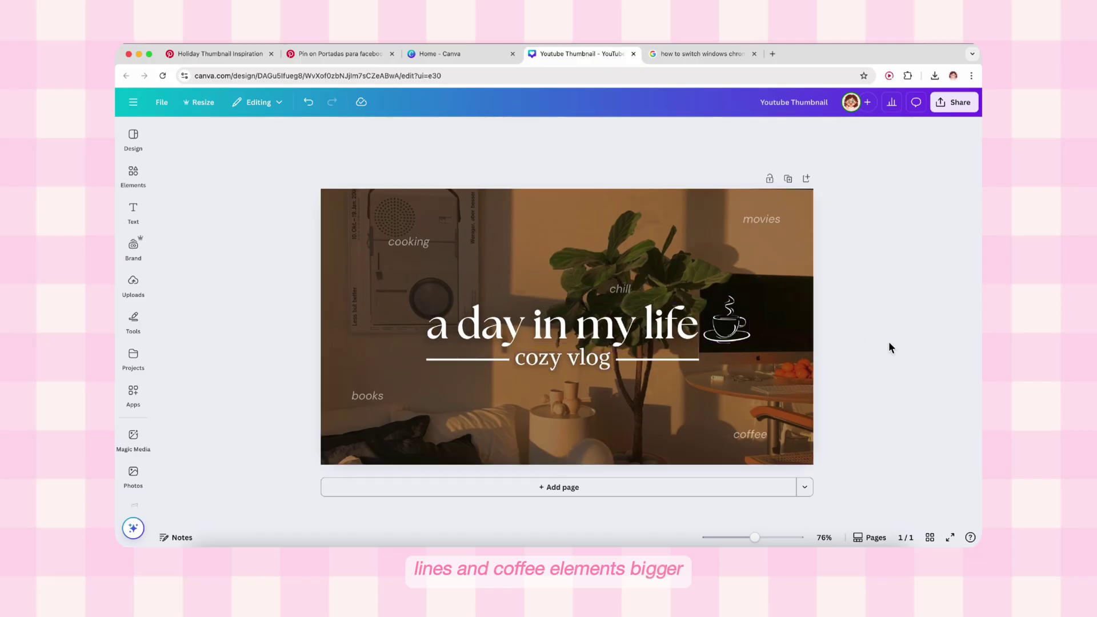
click(613, 486)
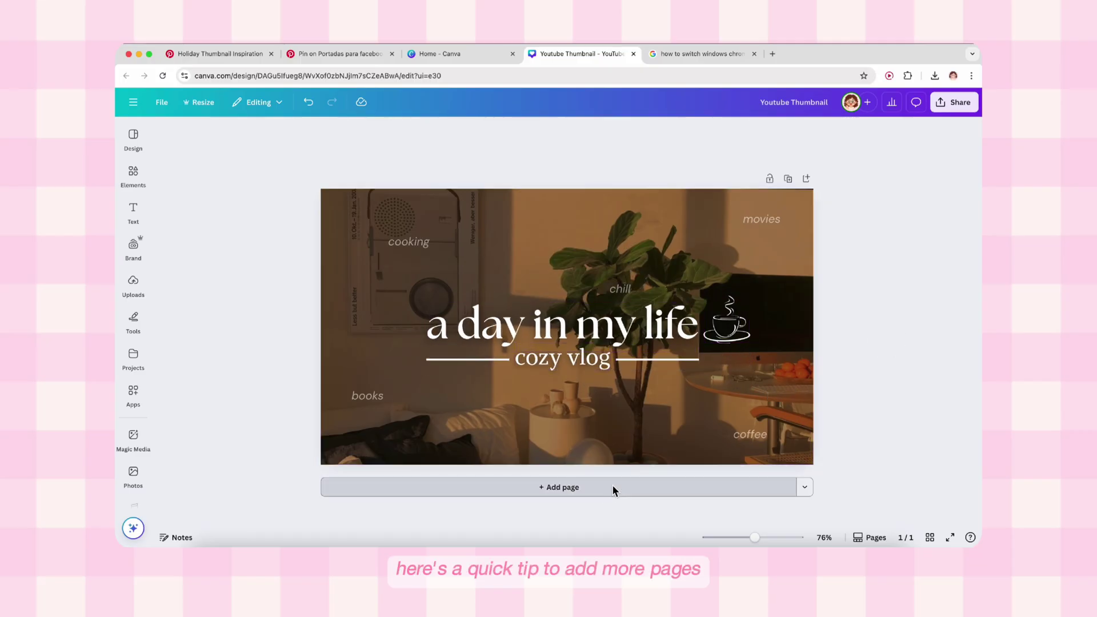
Step: Duplicate the first page, then delete the duplicate
scroll(749, 286, up, 5)
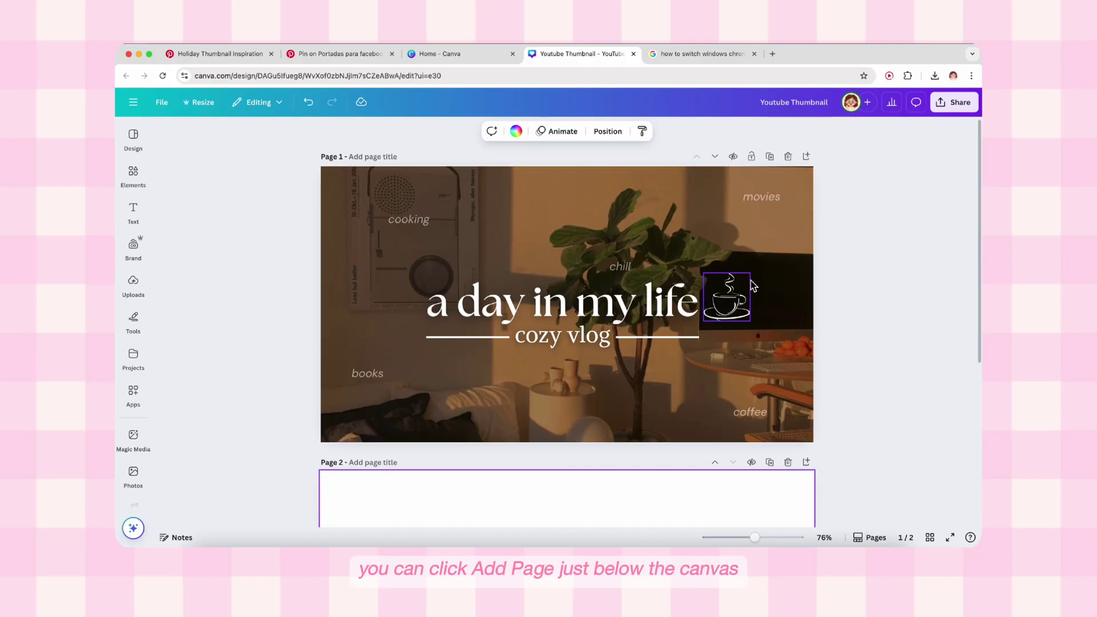
click(771, 157)
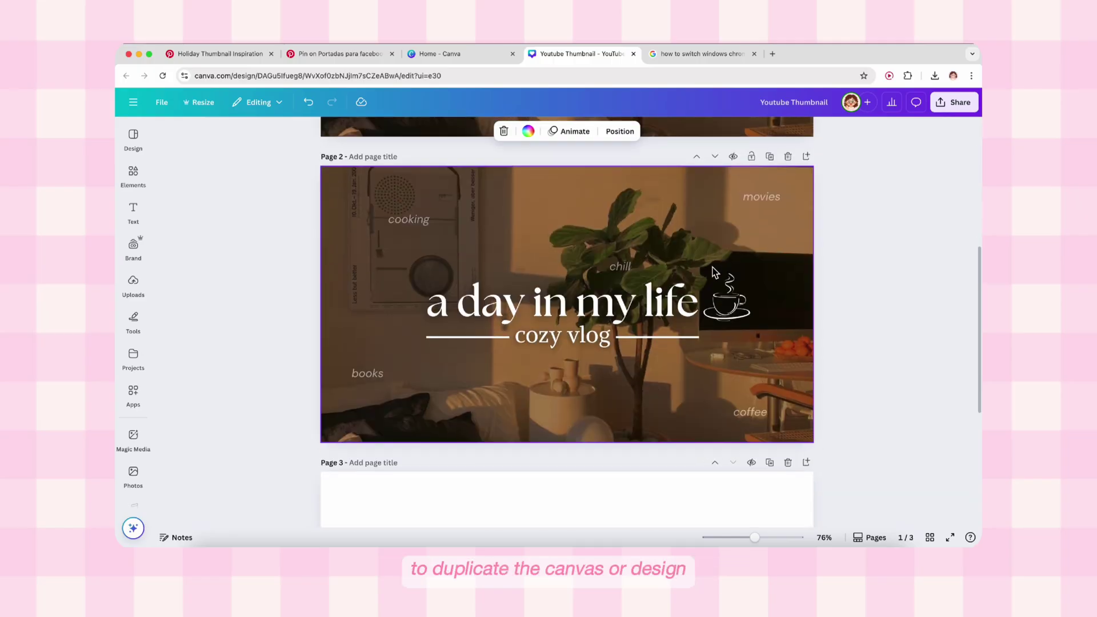
click(788, 157)
Step: Toggle the grid and scrolling page views, then bring up the sharing options
click(930, 538)
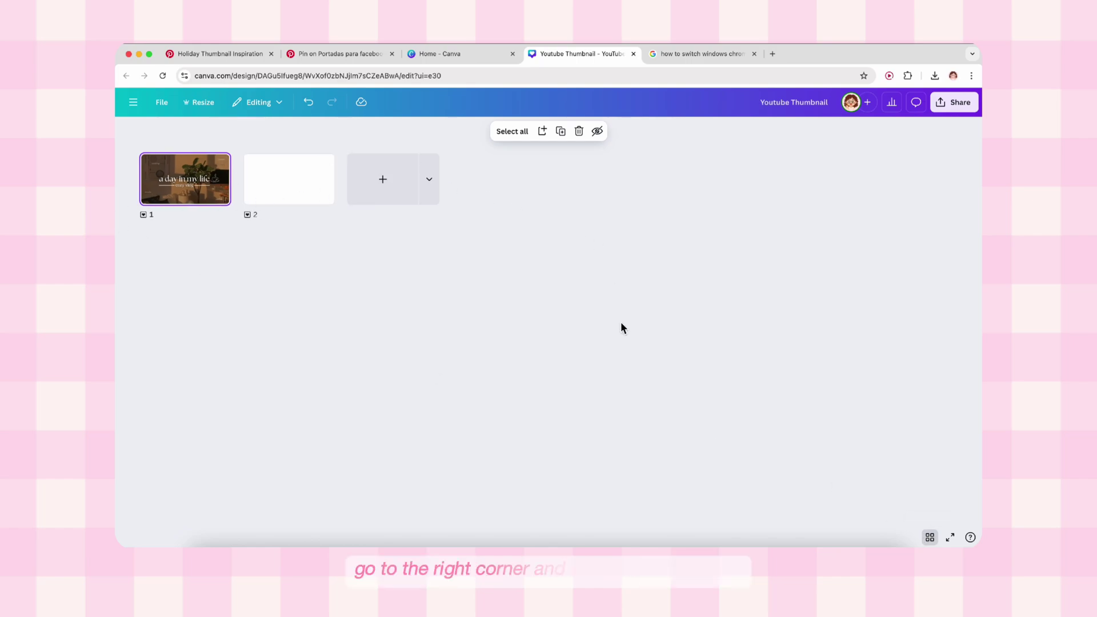
click(931, 539)
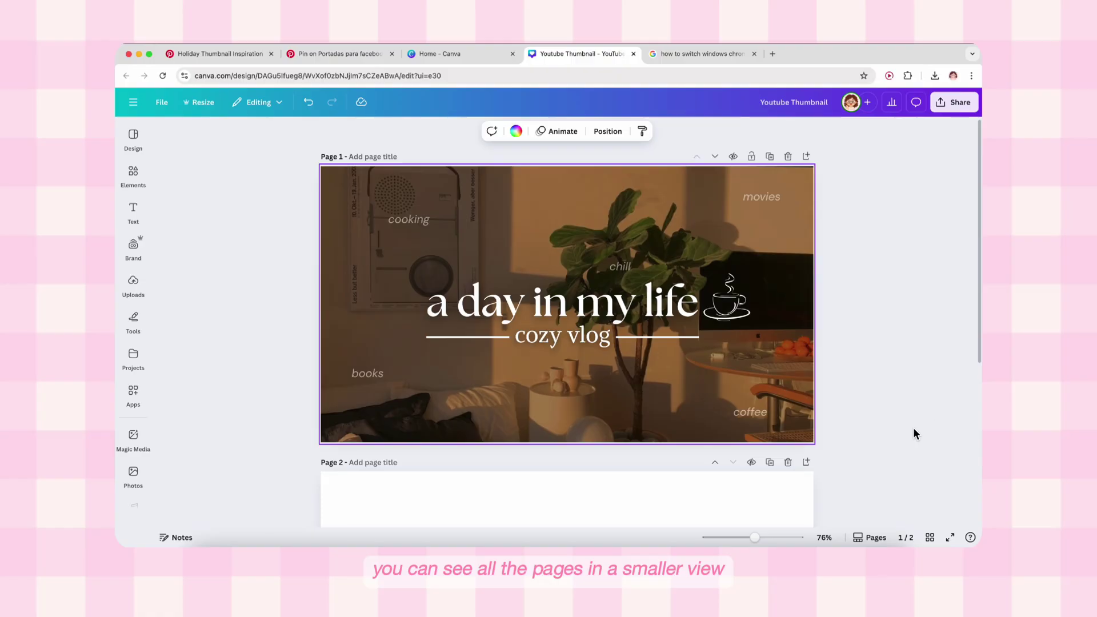
click(865, 540)
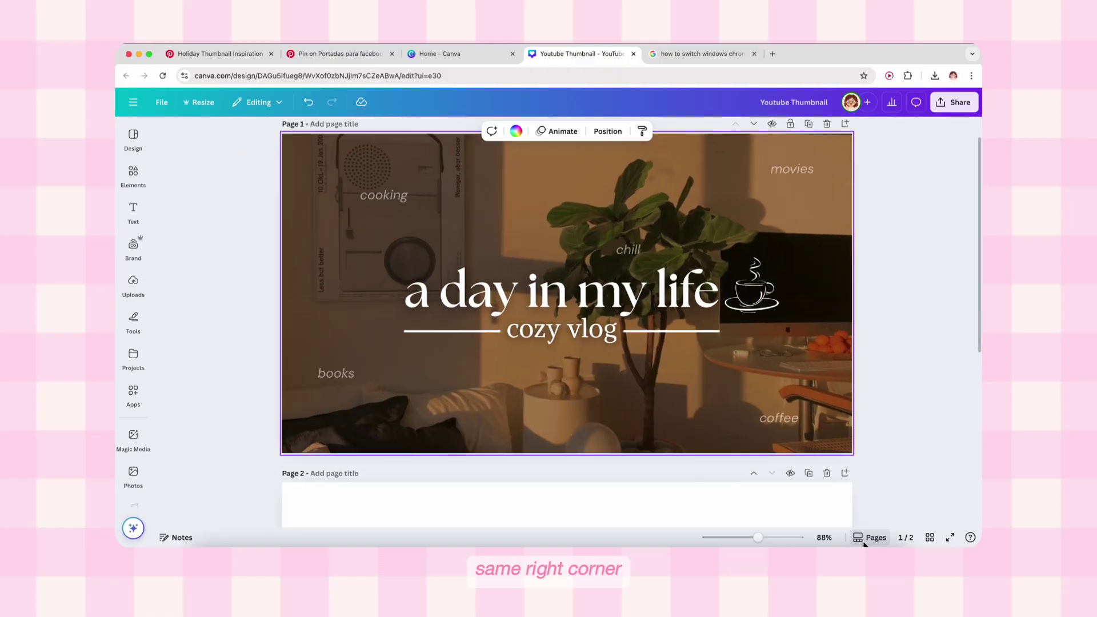
click(864, 540)
click(865, 541)
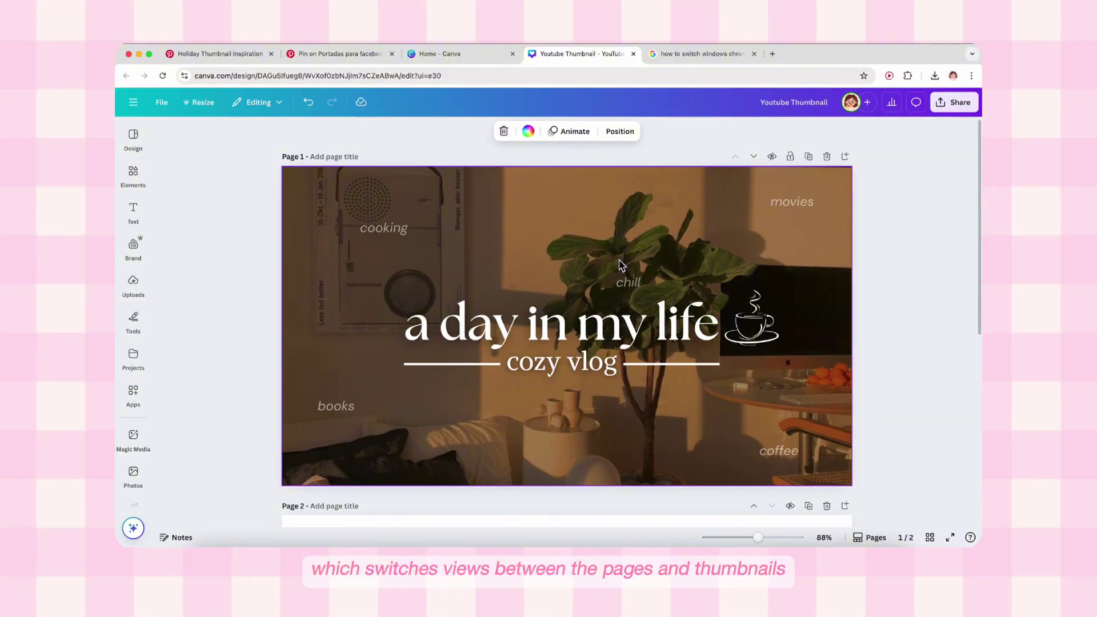
click(956, 105)
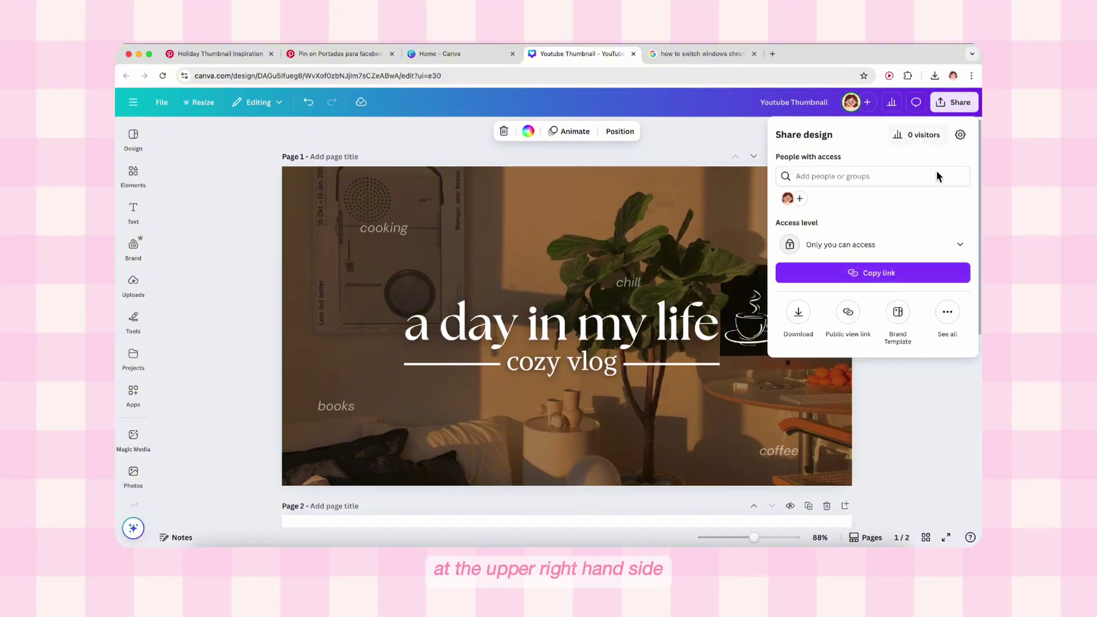
Step: In the download settings, keep PNG as the file type
click(803, 319)
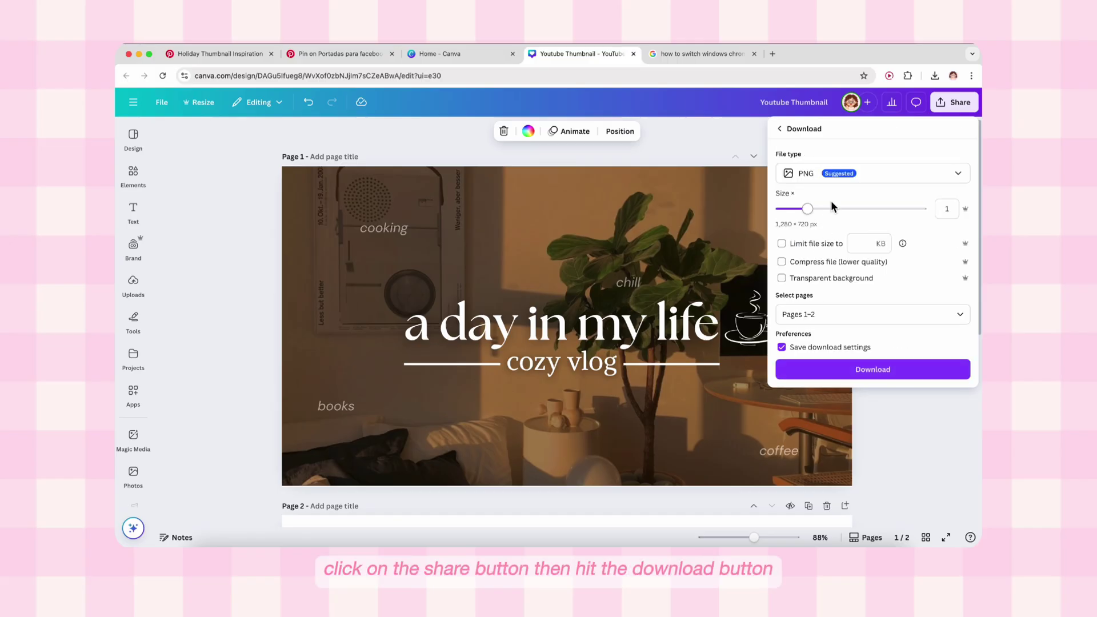
click(842, 178)
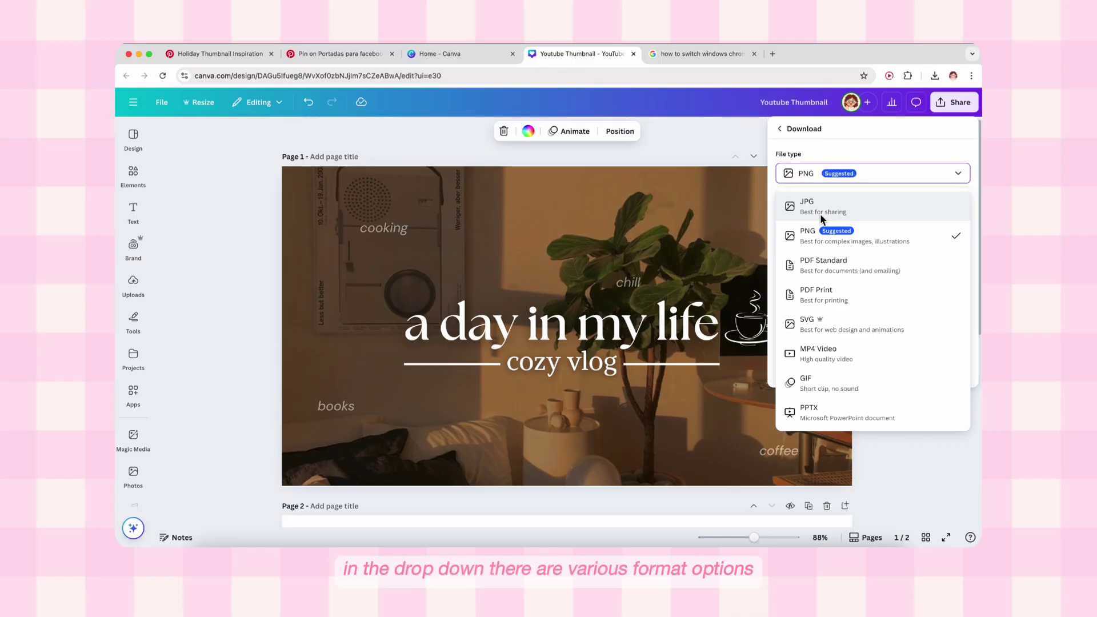
click(825, 231)
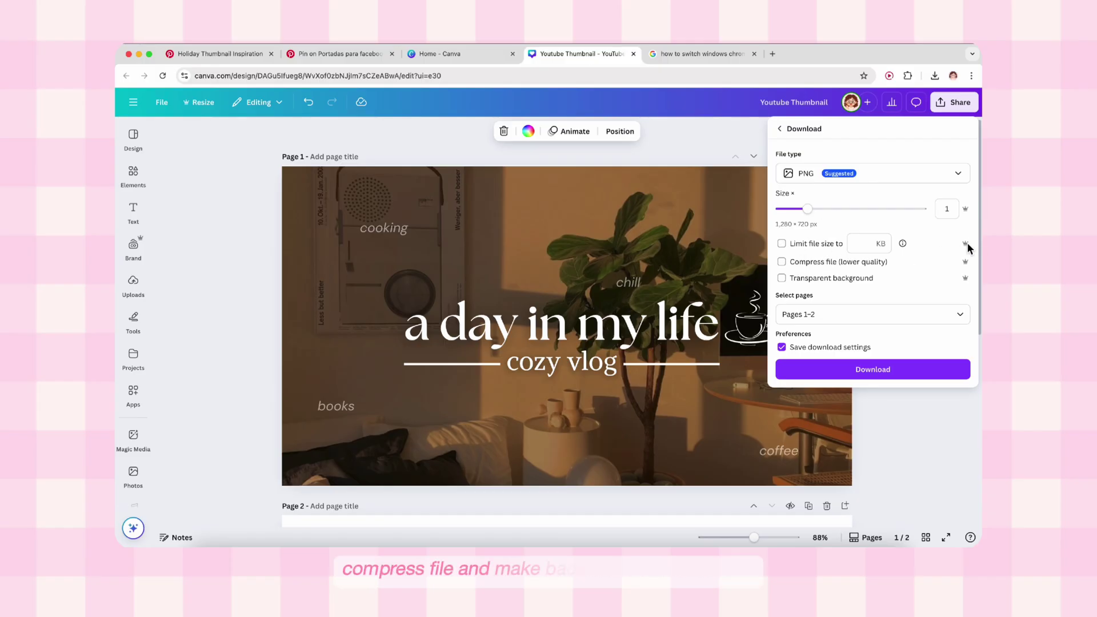
Step: Untick Page 2 so only Page 1 is selected, and download it
click(879, 314)
scroll(829, 423, down, 1)
click(791, 435)
click(873, 465)
click(872, 369)
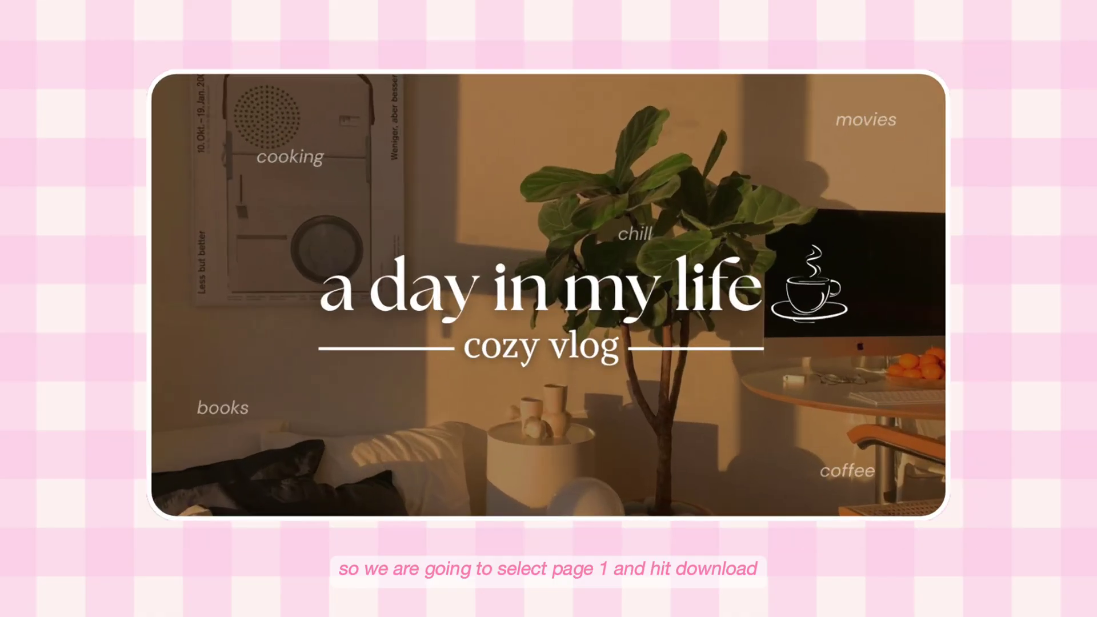